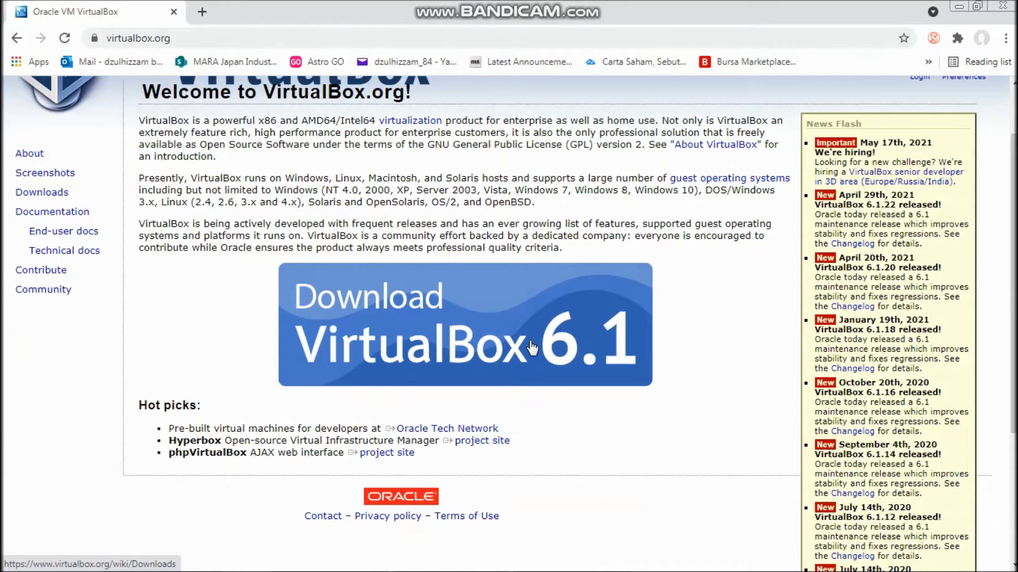
Step: Download the VirtualBox 6.1.22 platform package for Windows hosts and keep the downloaded installer file
click(536, 348)
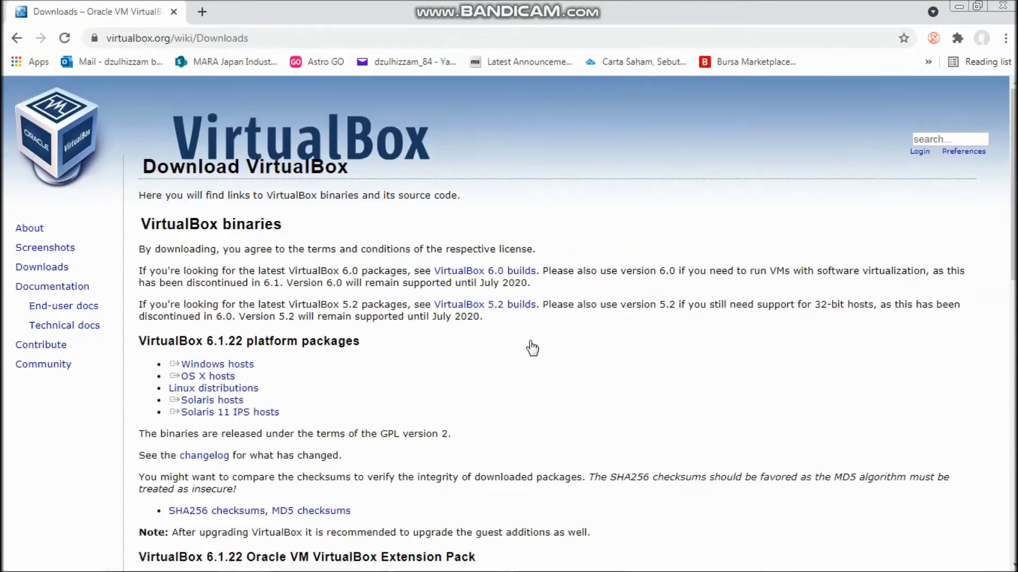
scroll(530, 346, down, 3)
scroll(530, 346, up, 3)
scroll(336, 333, down, 2)
scroll(335, 332, down, 2)
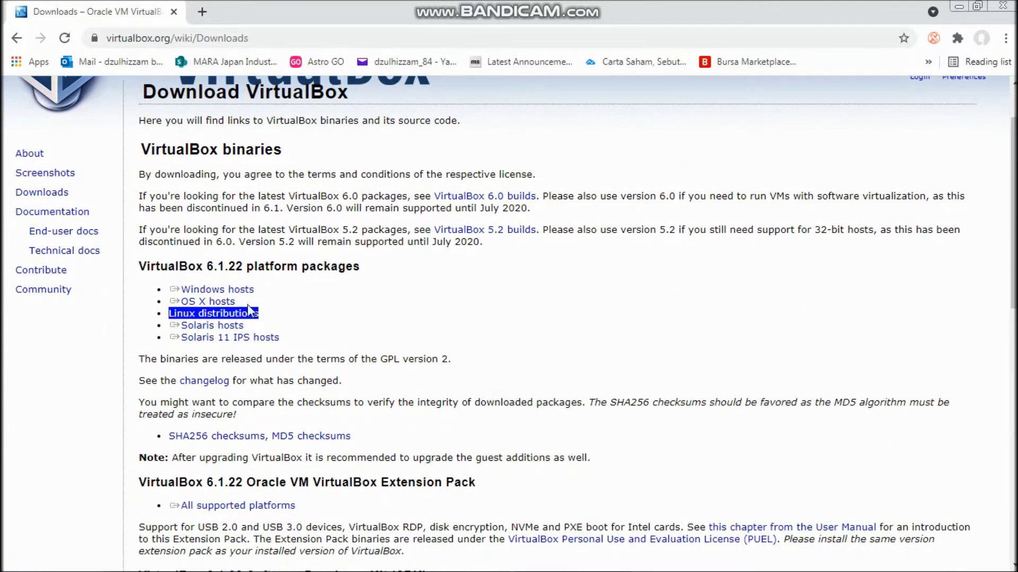
click(232, 293)
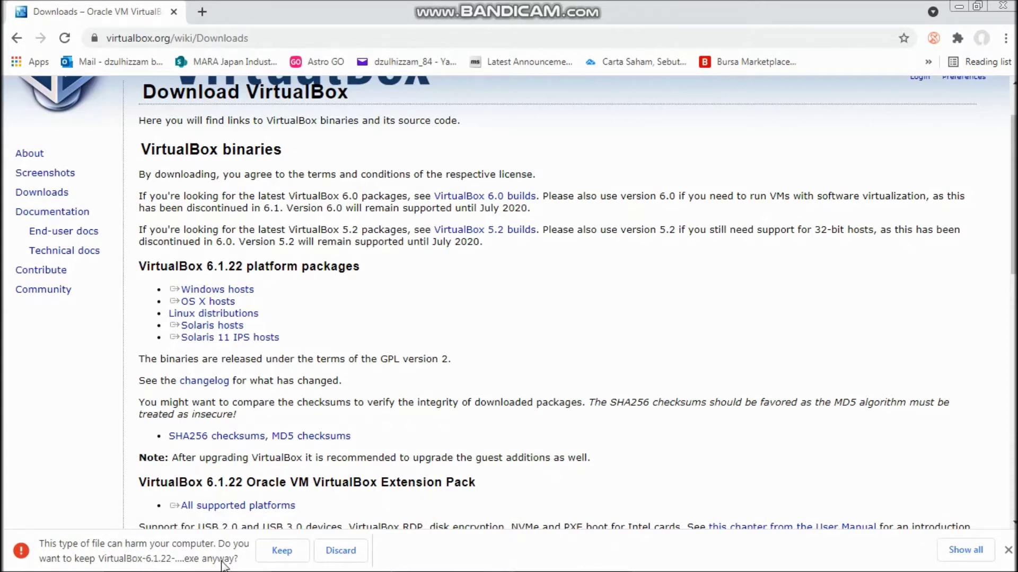
click(287, 551)
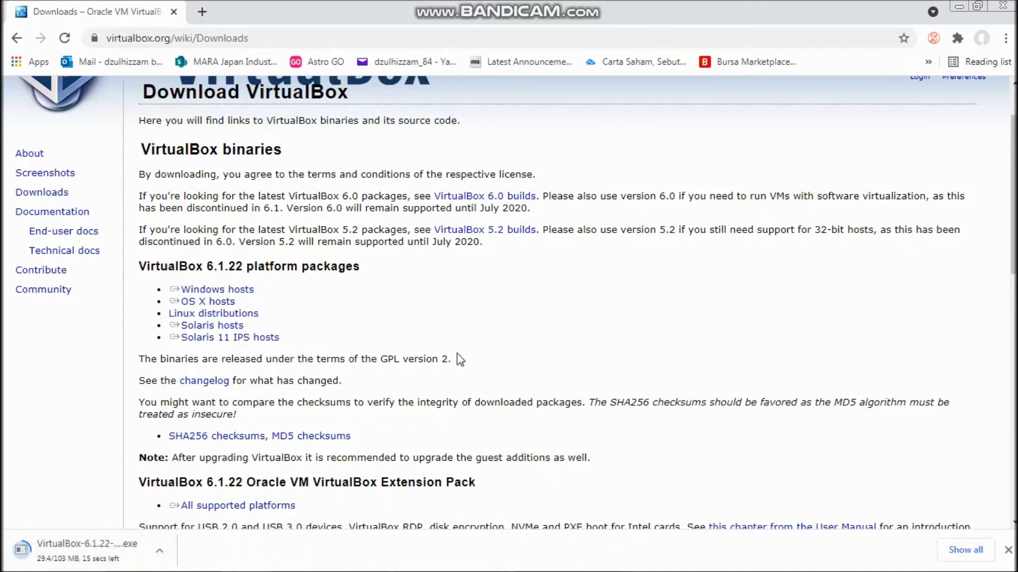
Step: Run the VirtualBox 6.1.22 setup wizard with the Repair operation through to its end
mouse_move(605, 568)
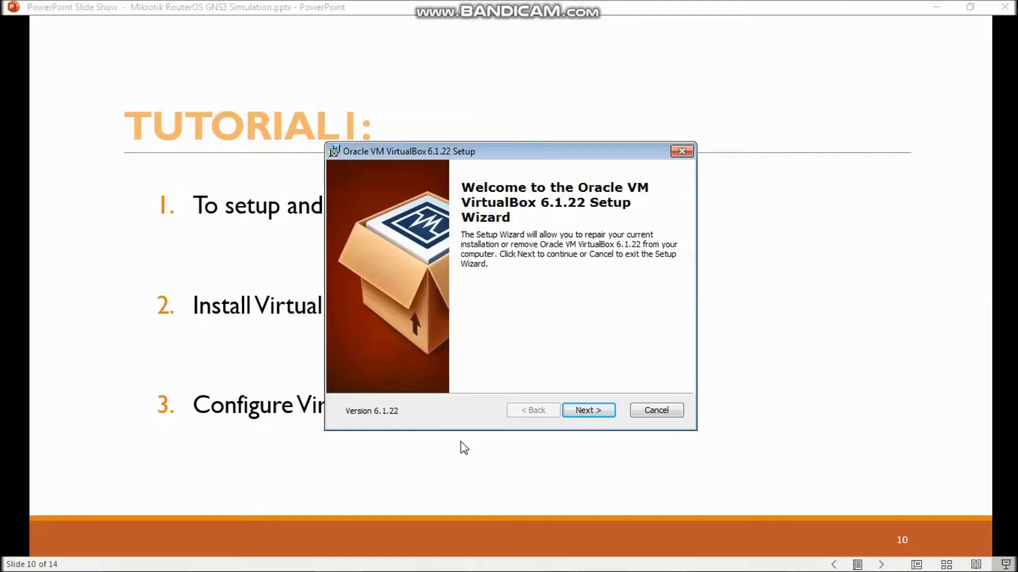
drag(506, 156, 689, 129)
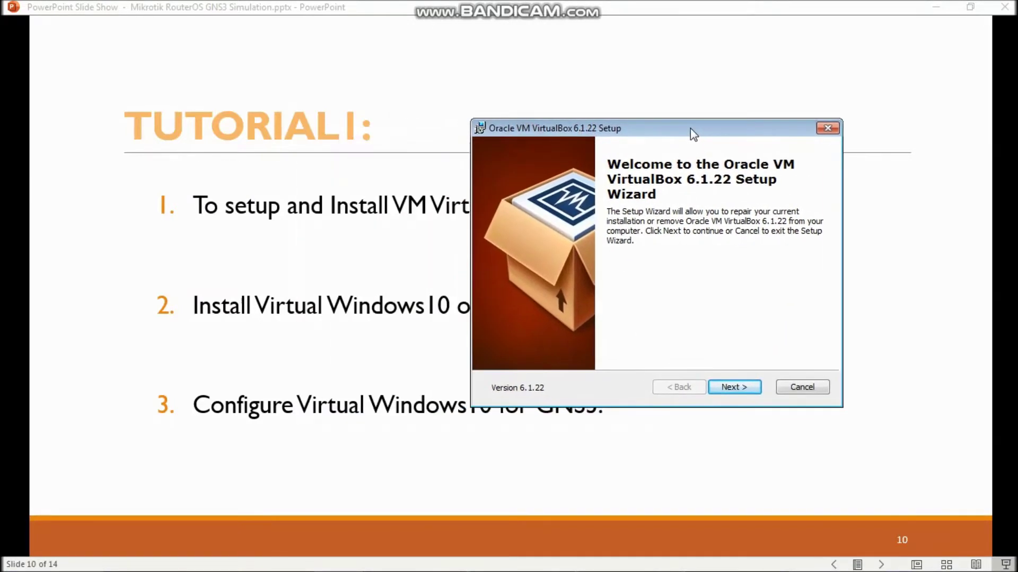
click(736, 387)
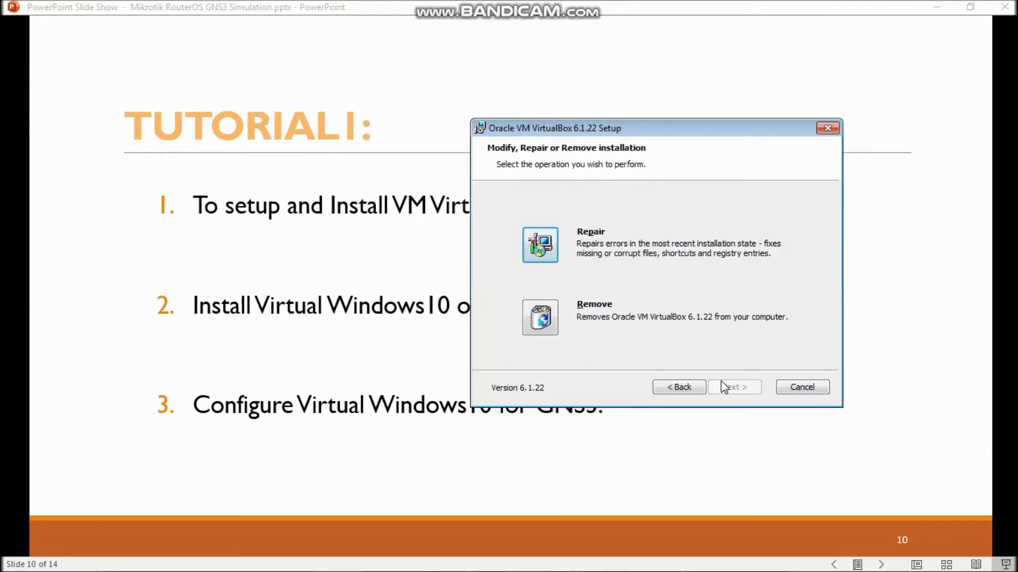
click(542, 256)
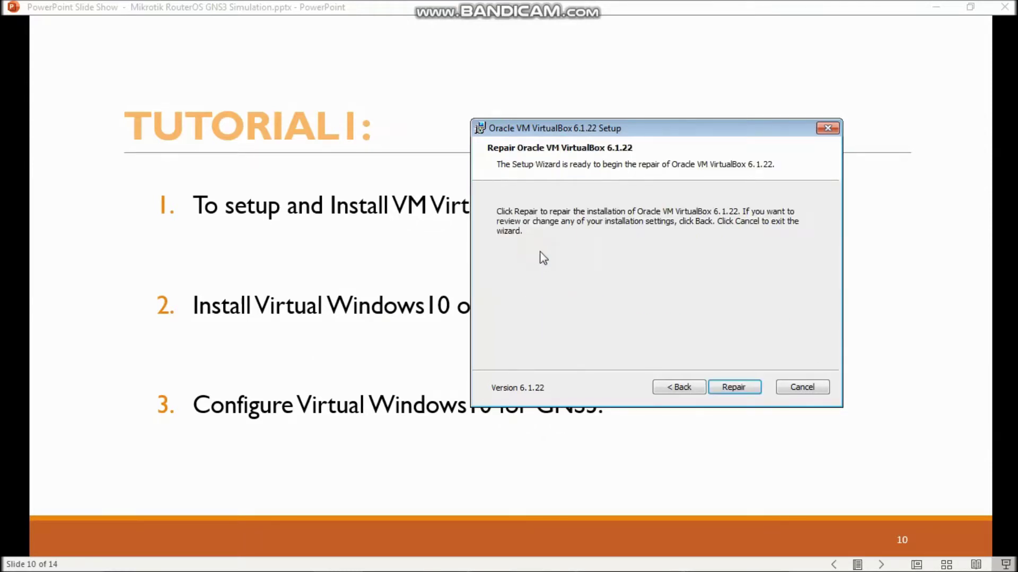
click(733, 388)
click(734, 387)
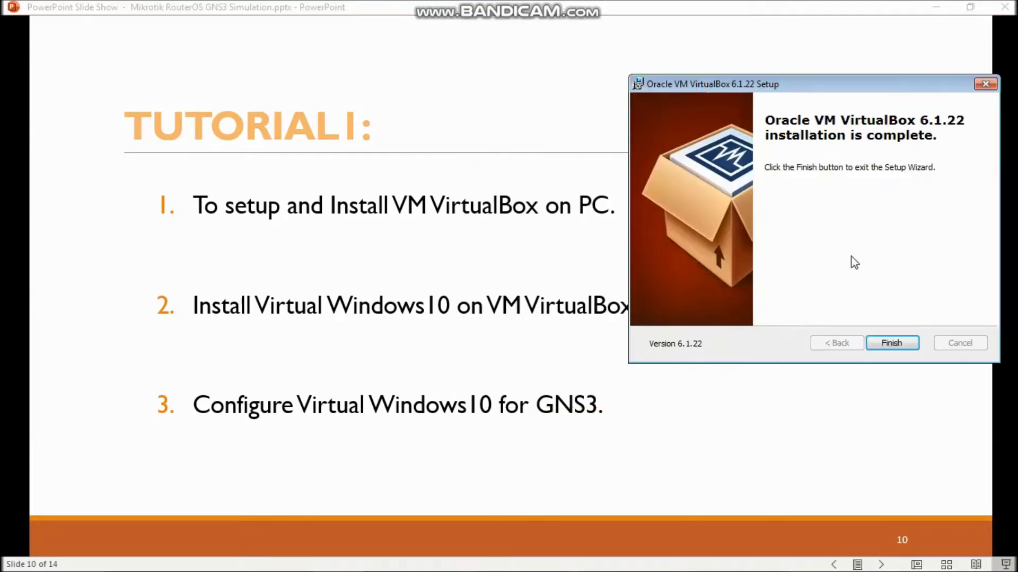
click(900, 345)
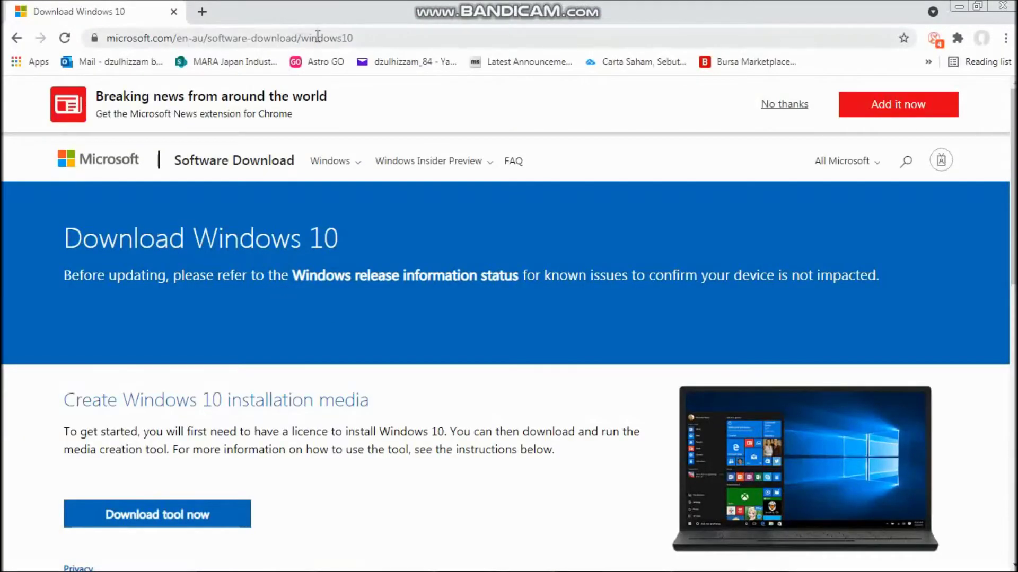
Step: Download the media creation tool from Microsoft's Download Windows 10 page
click(360, 39)
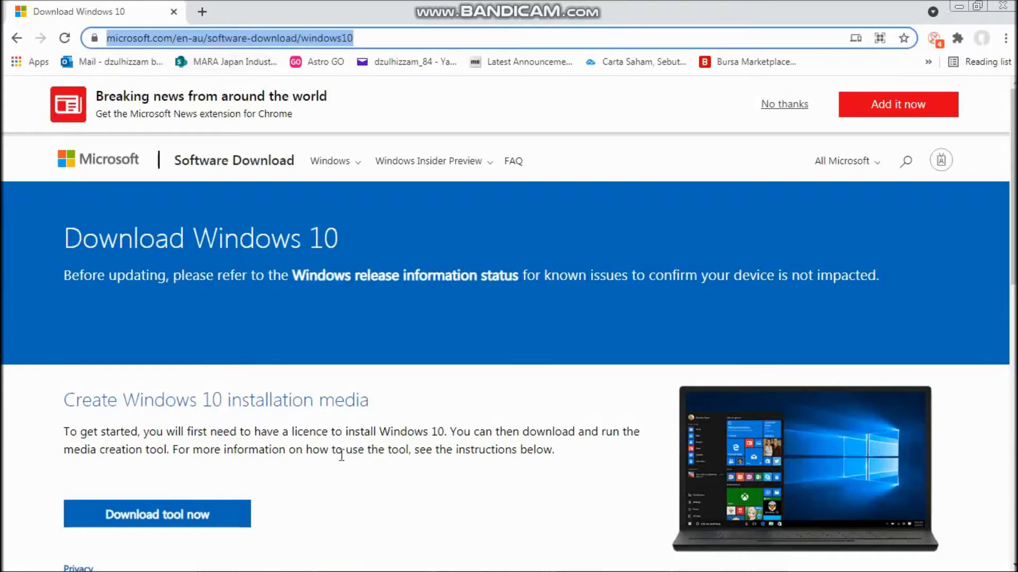
click(368, 463)
scroll(368, 463, down, 1)
scroll(372, 470, down, 2)
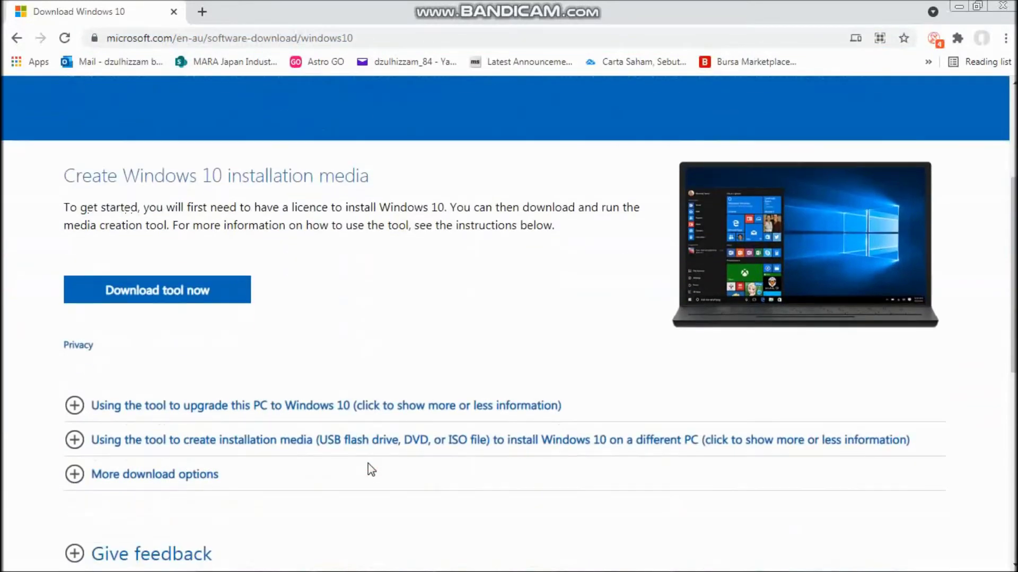
scroll(201, 289, up, 1)
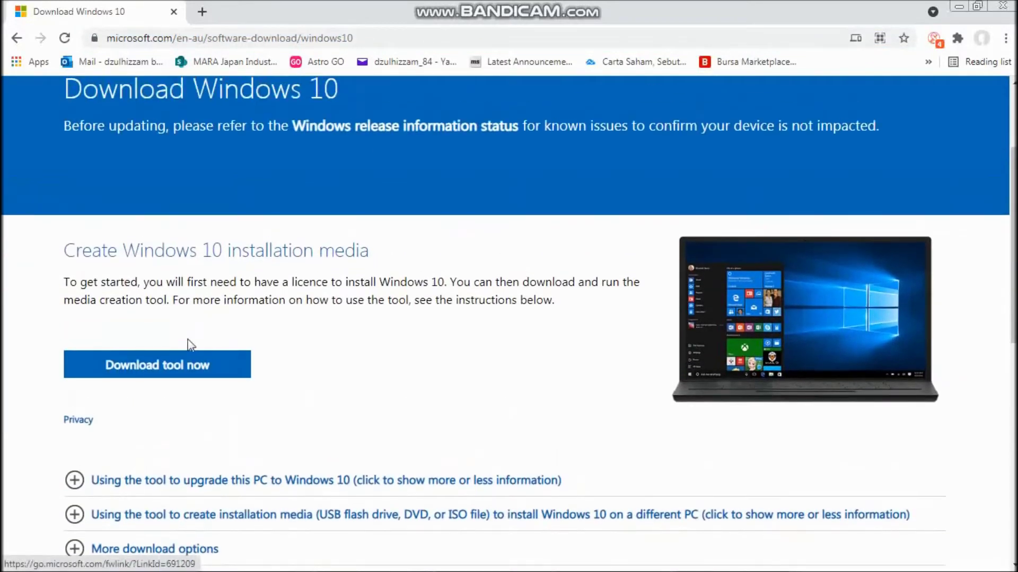
click(153, 373)
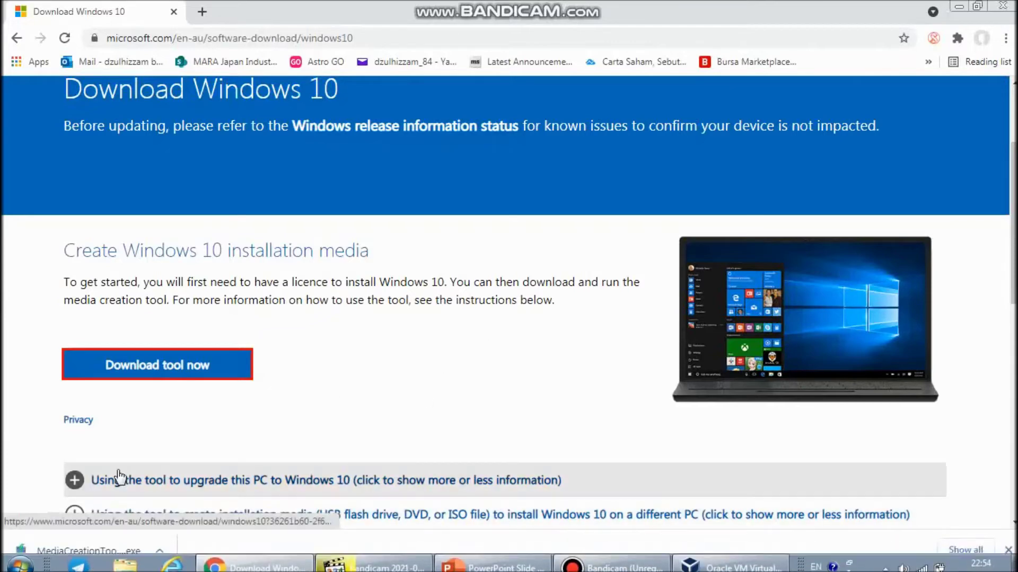
Step: Run the downloaded MediaCreationTool and accept its license terms
click(87, 551)
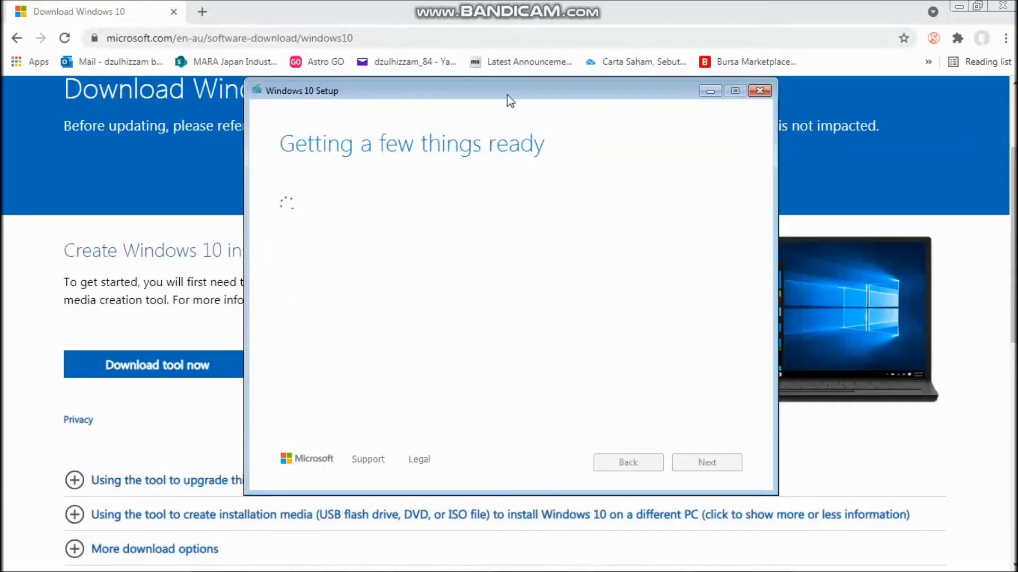
drag(504, 91, 488, 88)
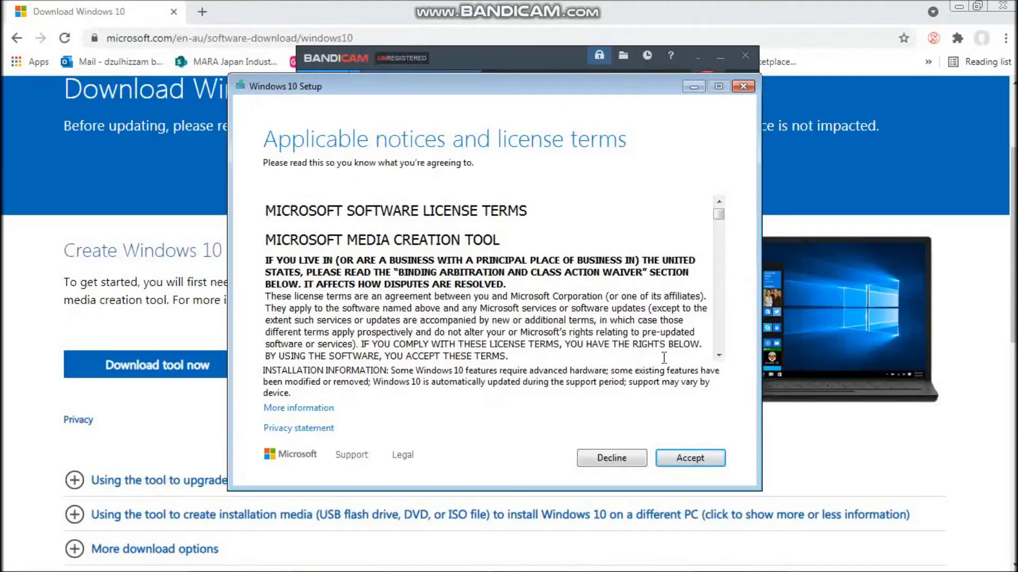
click(715, 60)
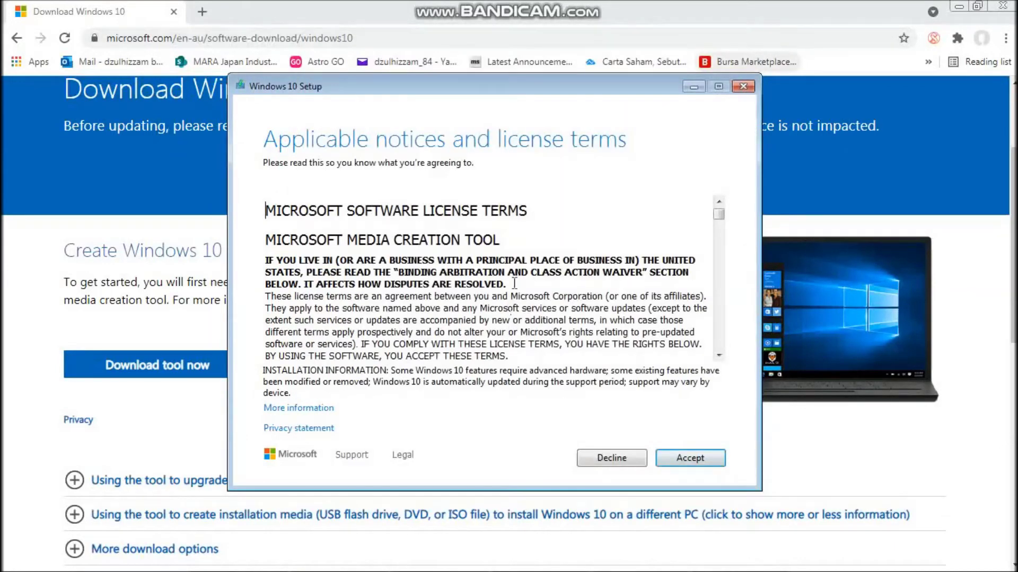
click(690, 460)
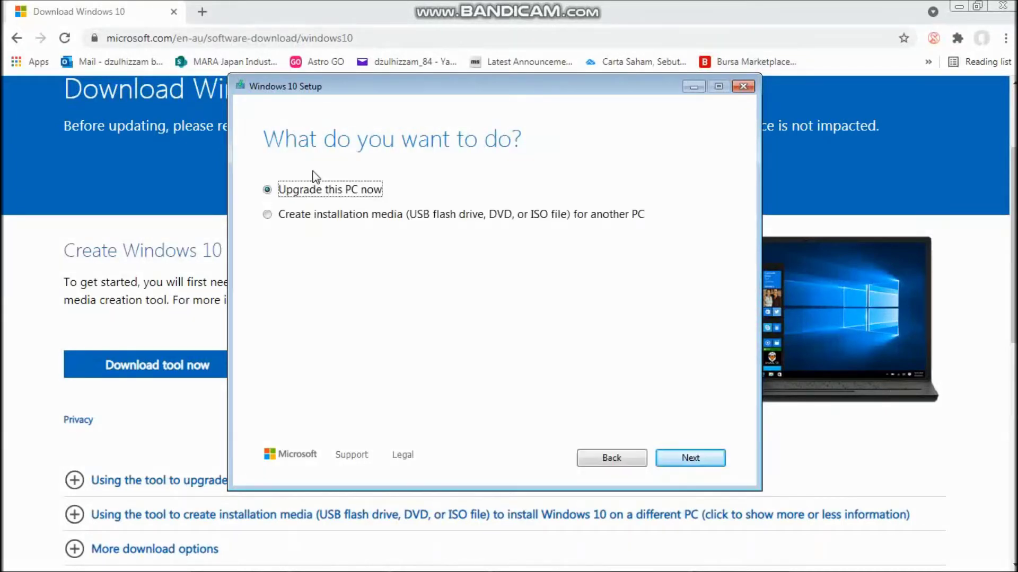
Step: Choose to create installation media for another PC as an ISO file, using the recommended options for this PC
click(268, 216)
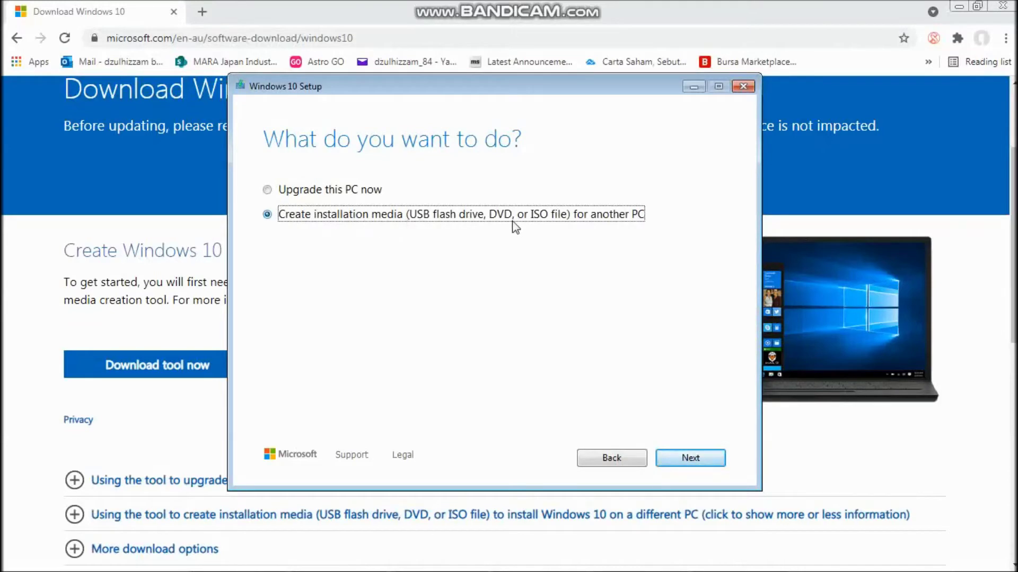
click(691, 459)
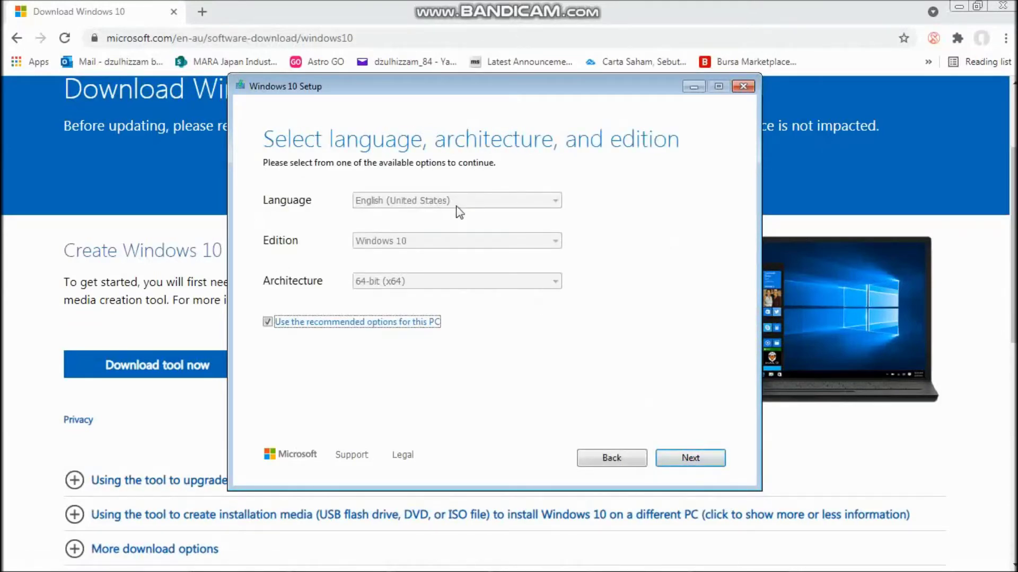
click(267, 322)
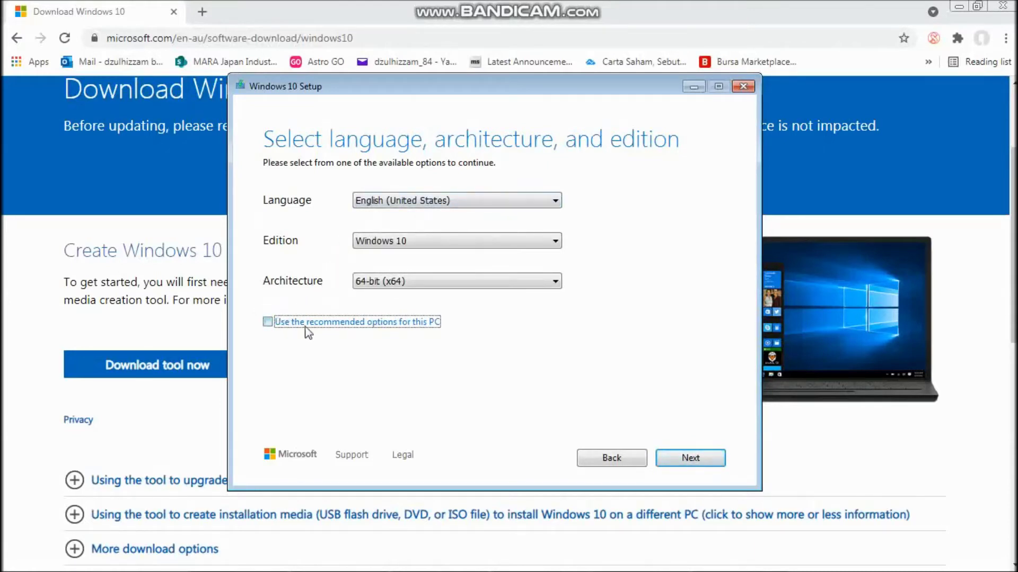
click(285, 329)
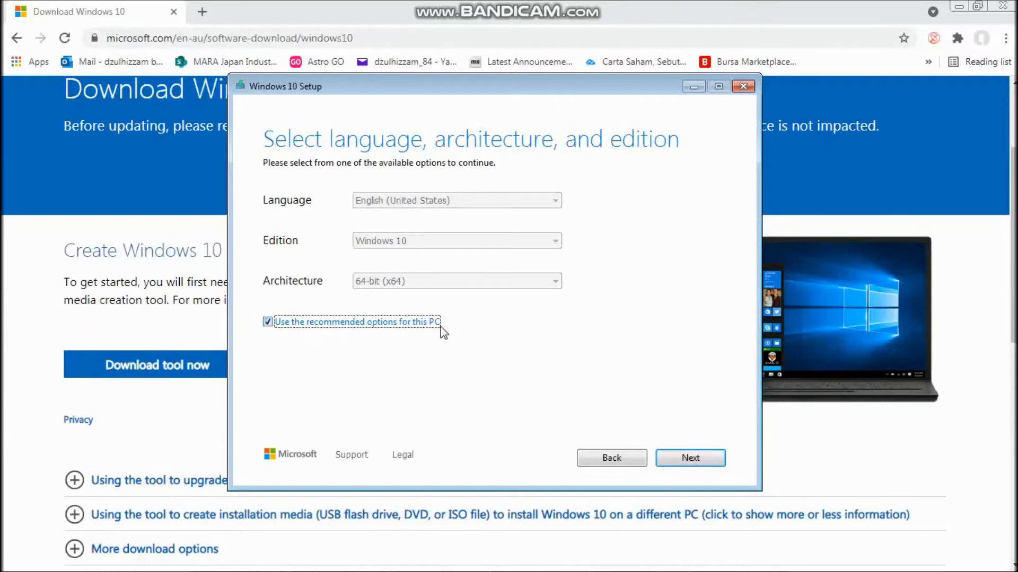
key(Return)
click(293, 241)
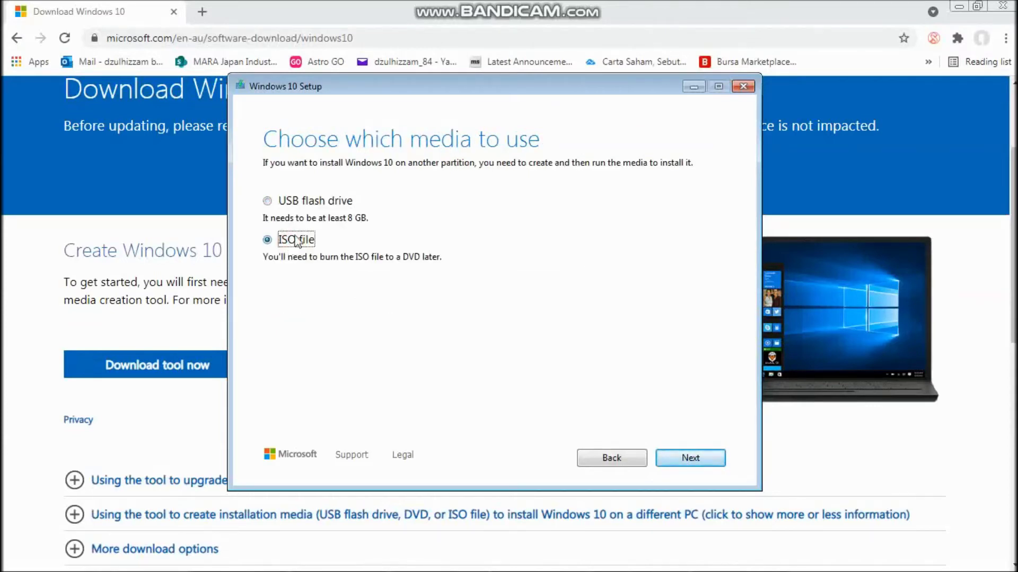
click(700, 459)
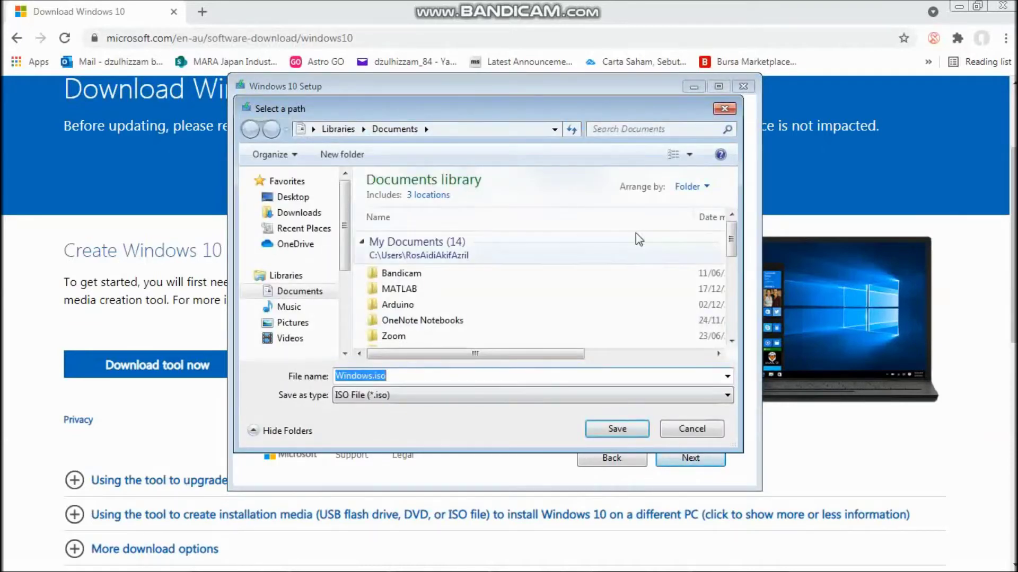
Step: Save the image as Windows.iso in a new desktop folder named Windows ISO and finish the Windows 10 setup
drag(608, 104, 607, 94)
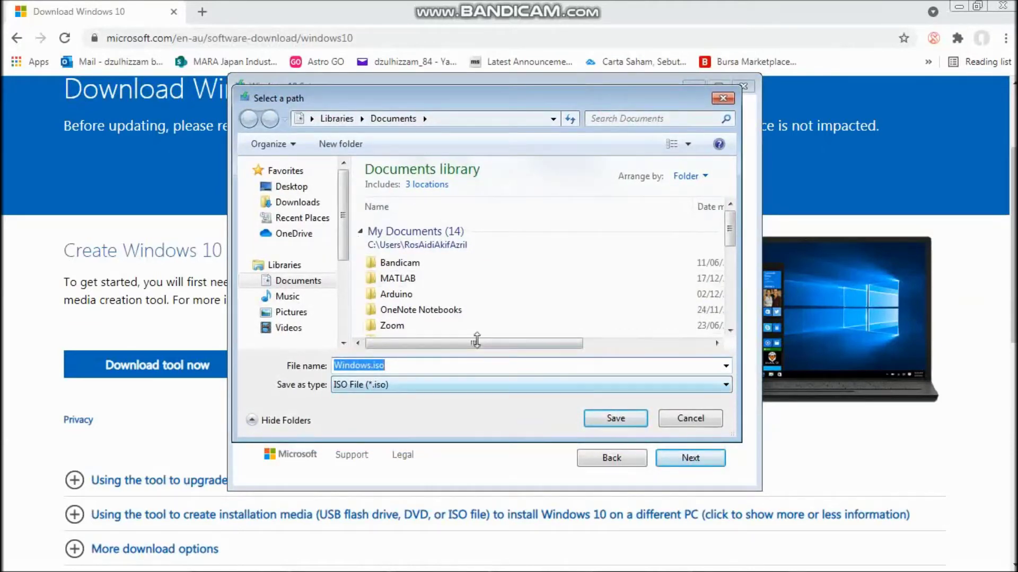
click(292, 186)
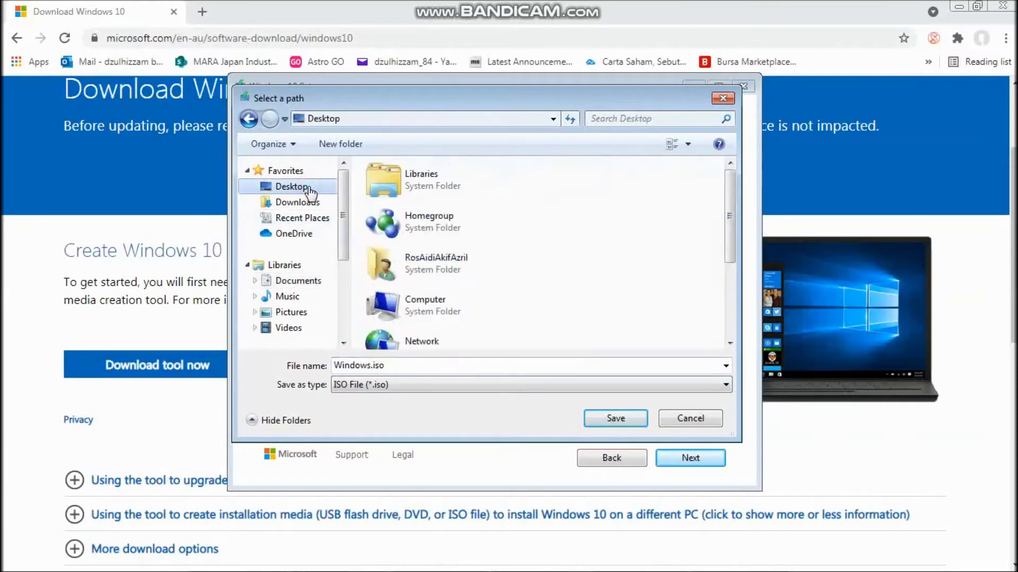
click(340, 144)
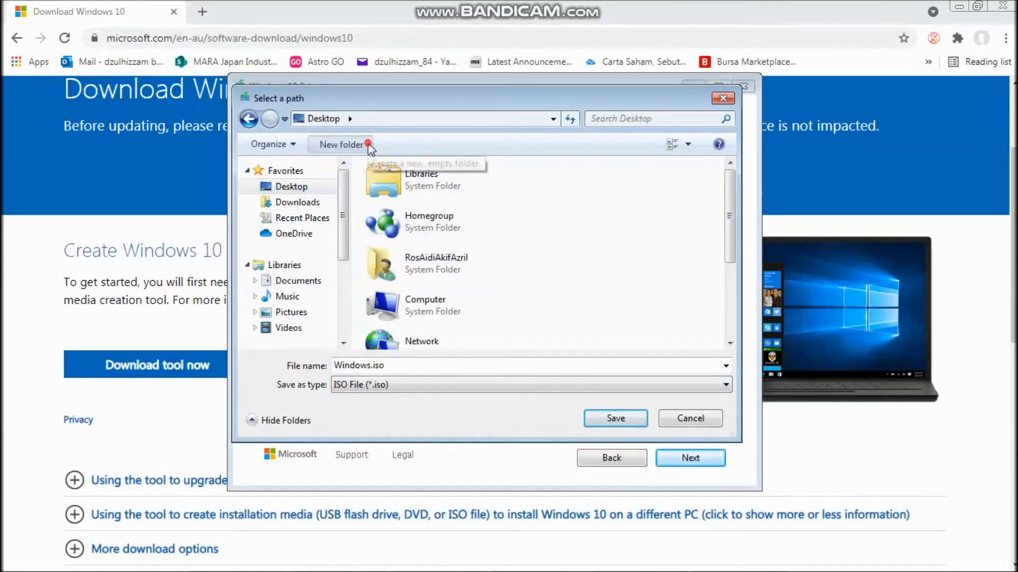
text(W)
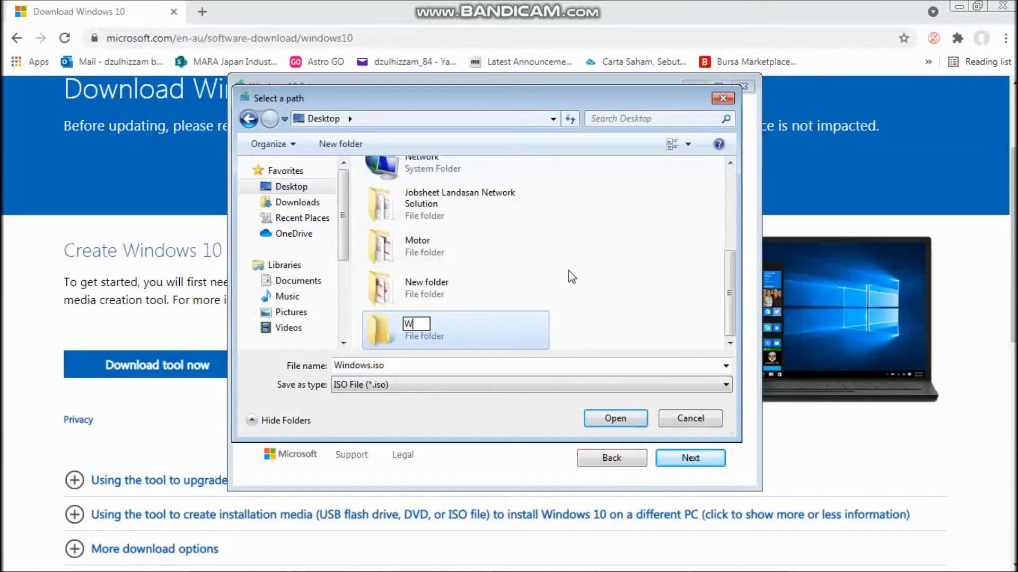
text(indows ISO)
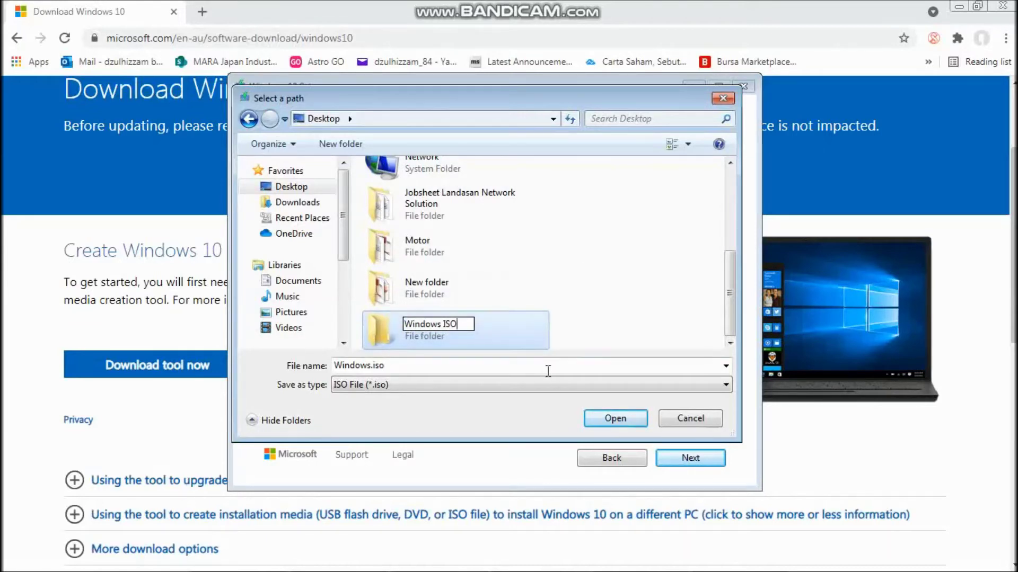
click(521, 337)
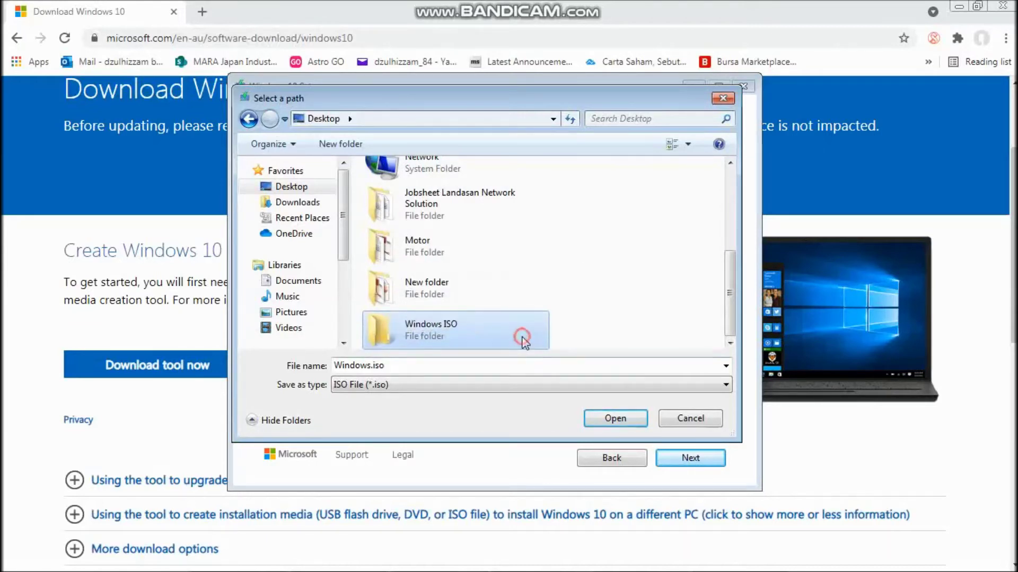
double_click(523, 339)
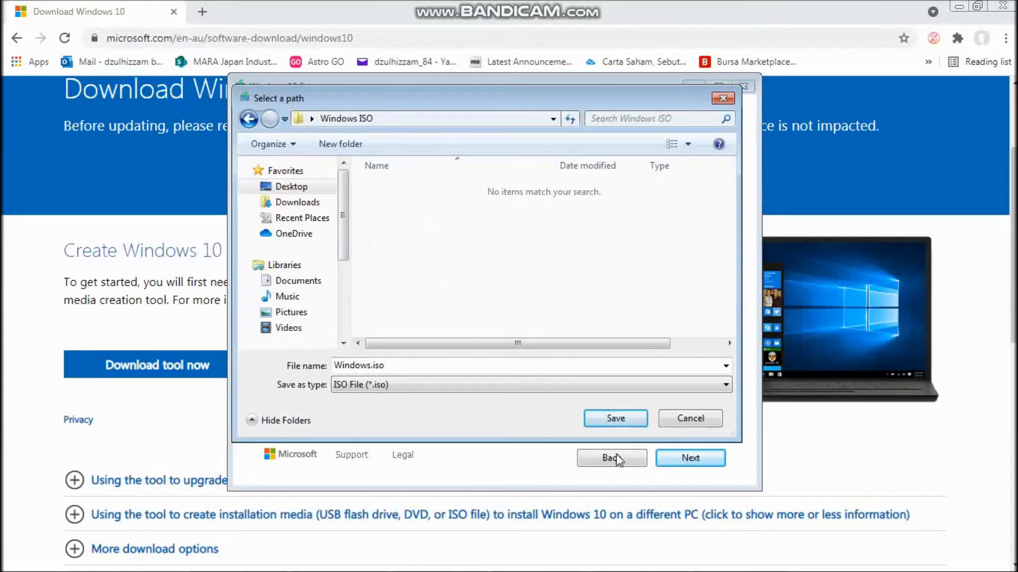
click(615, 418)
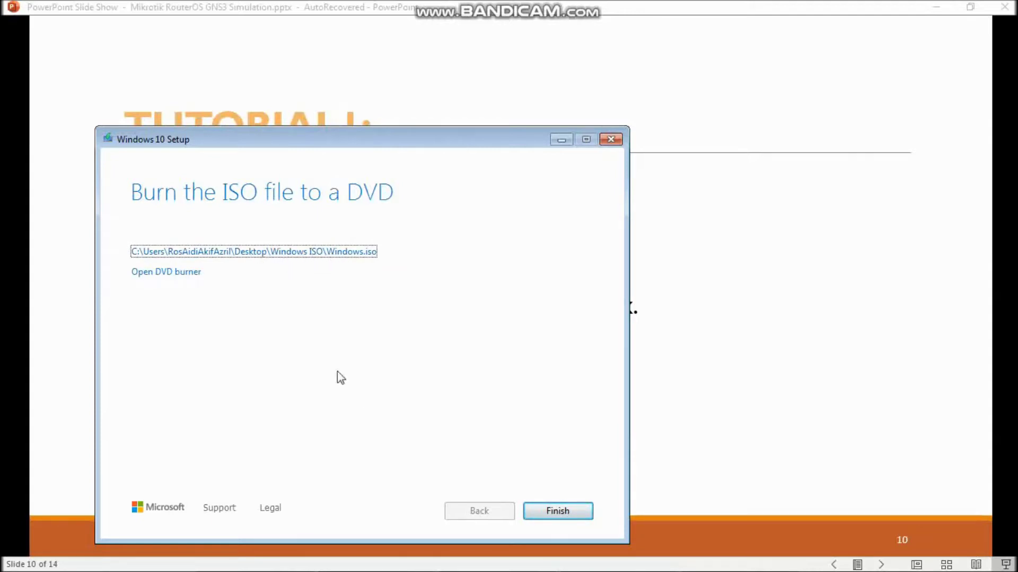
click(580, 513)
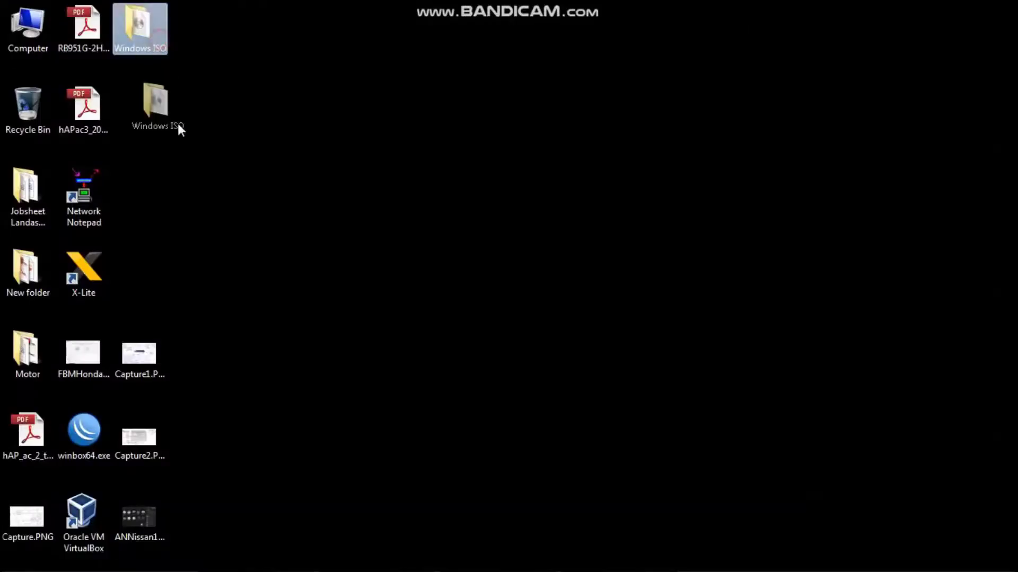
Step: Move the Windows ISO folder to the free spot beside the X-Lite shortcut on the desktop and open it
drag(178, 127, 175, 259)
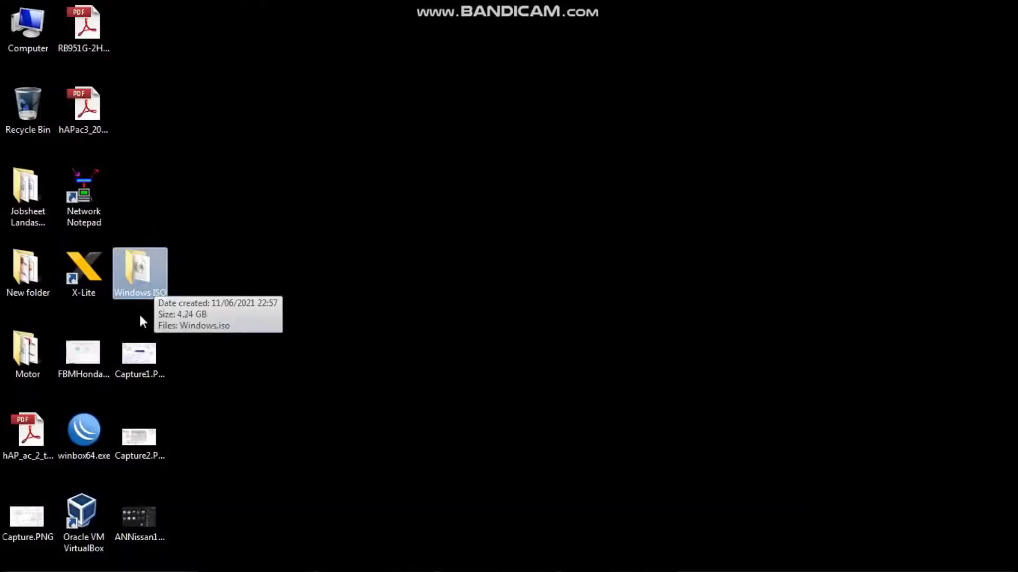
double_click(142, 286)
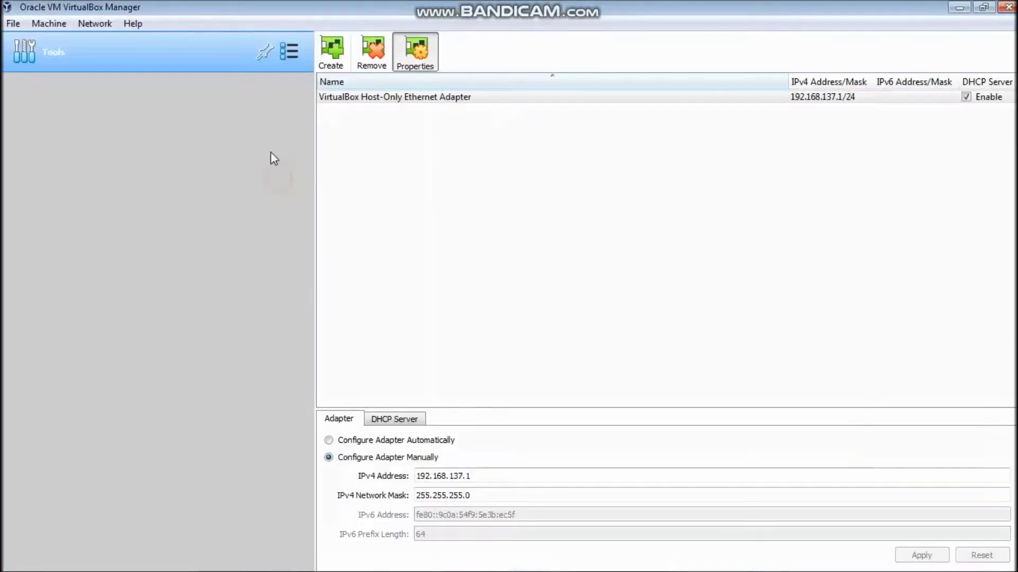
Step: Start creating a new virtual machine and name it Windows 10
click(63, 28)
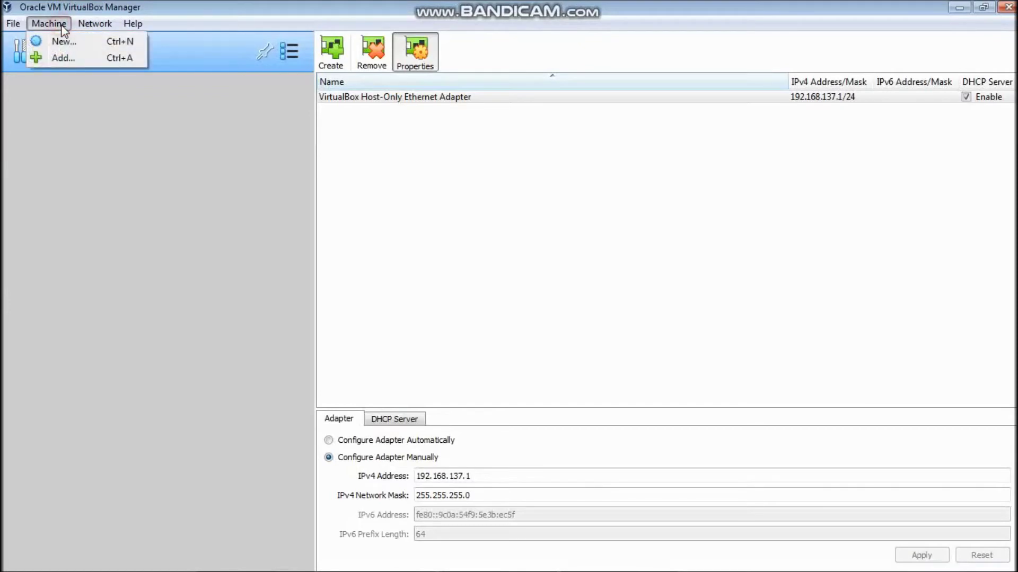
click(68, 44)
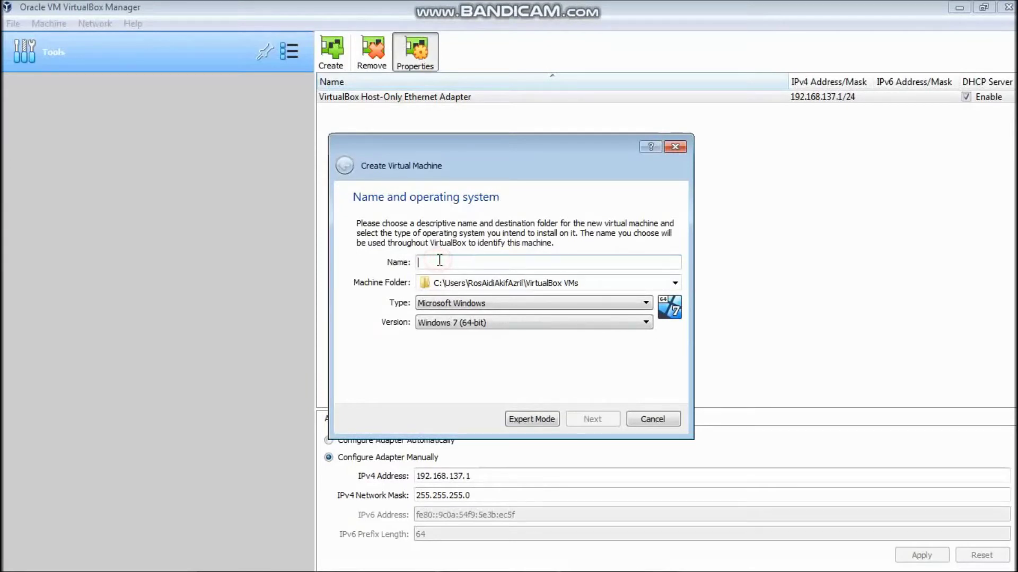
text(Window)
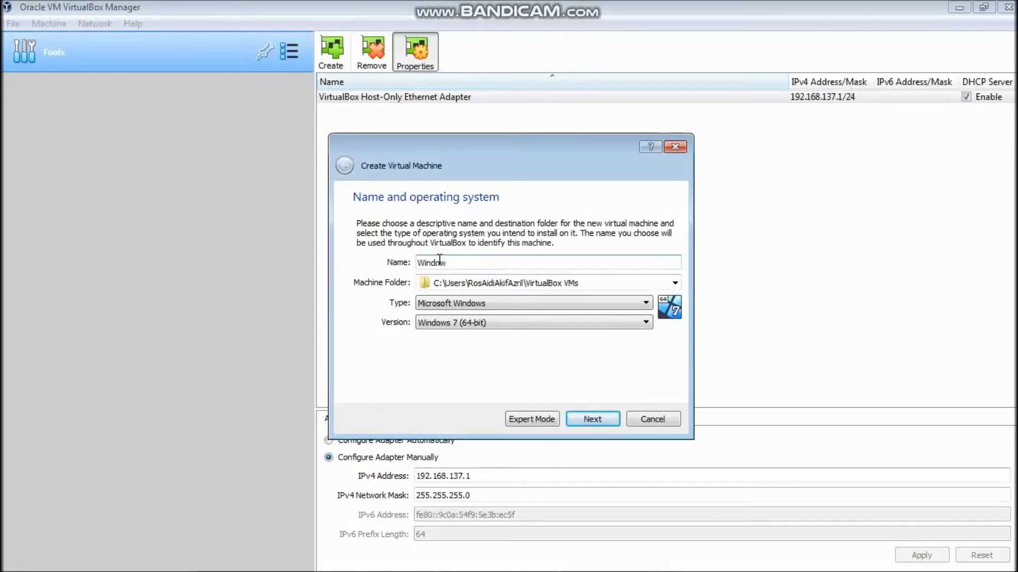
text(s 10)
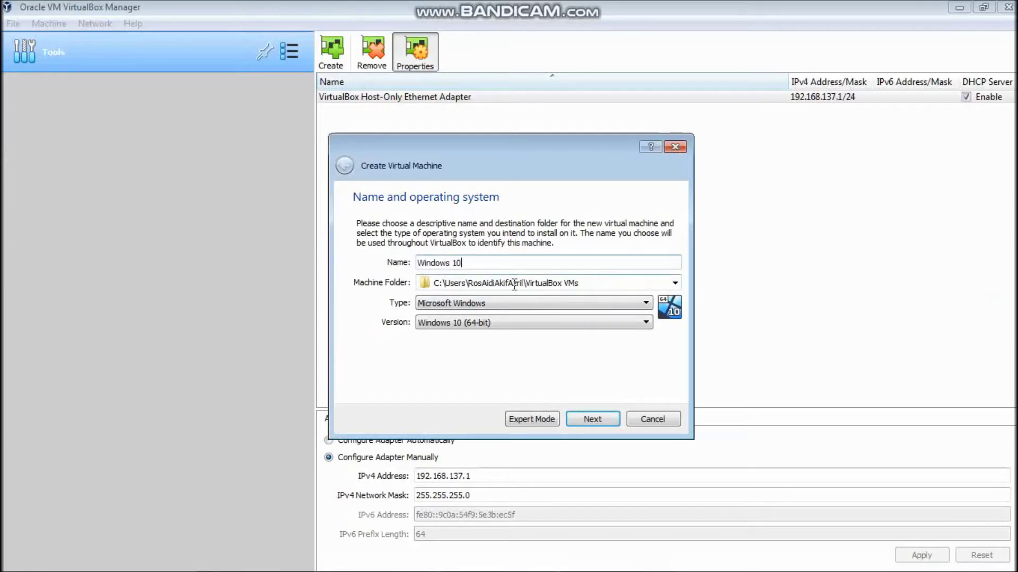
Step: Keep the default machine folder and set the operating system to Microsoft Windows, version Windows 10 (64-bit)
click(674, 284)
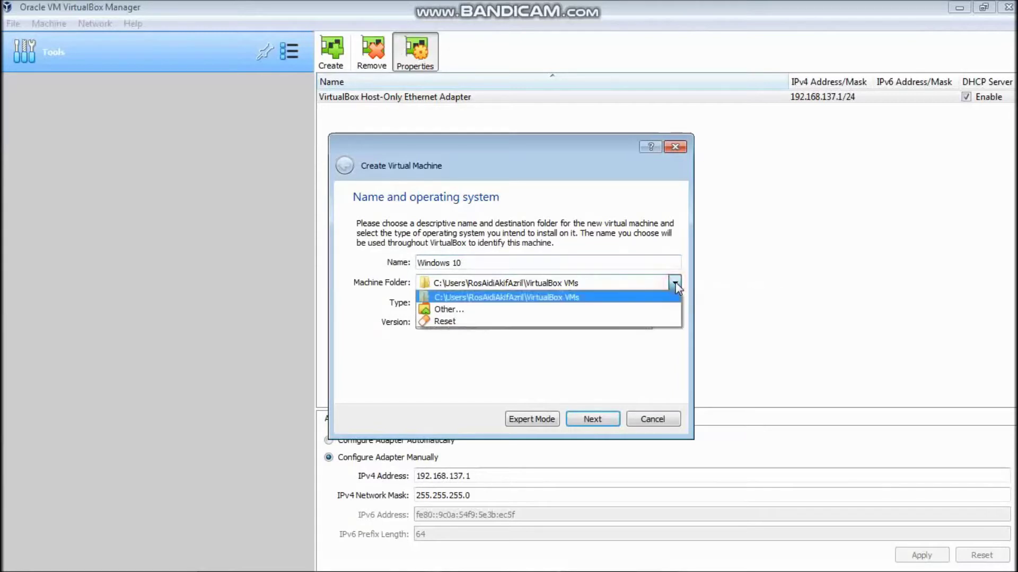
click(674, 285)
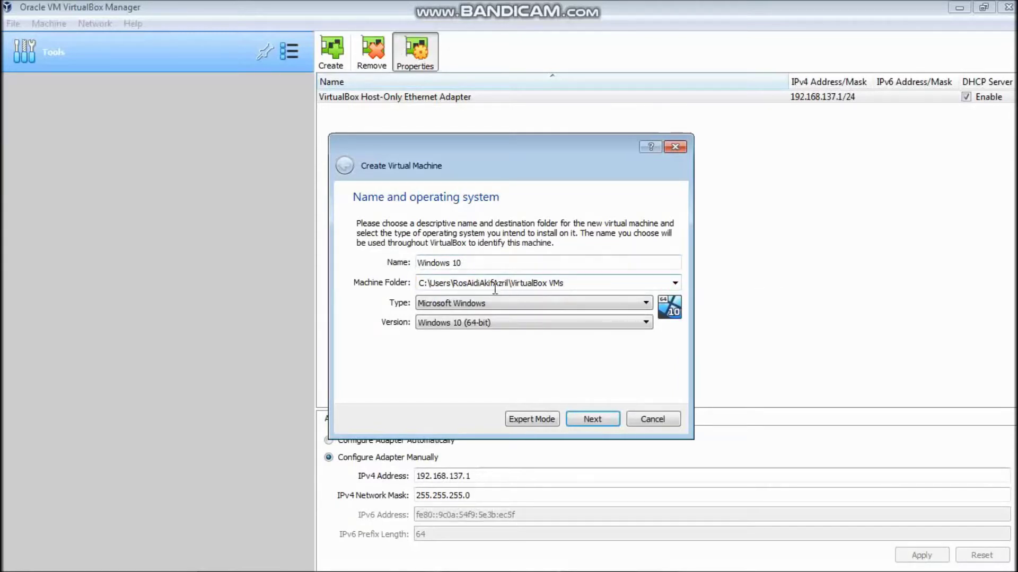
click(450, 308)
click(454, 304)
click(487, 304)
click(488, 304)
click(492, 321)
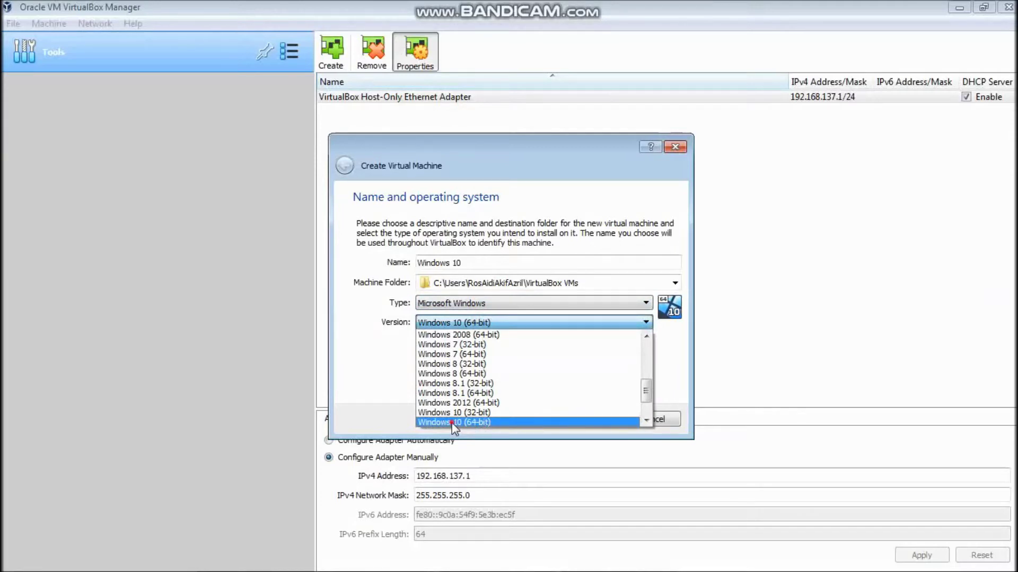
click(452, 422)
click(592, 419)
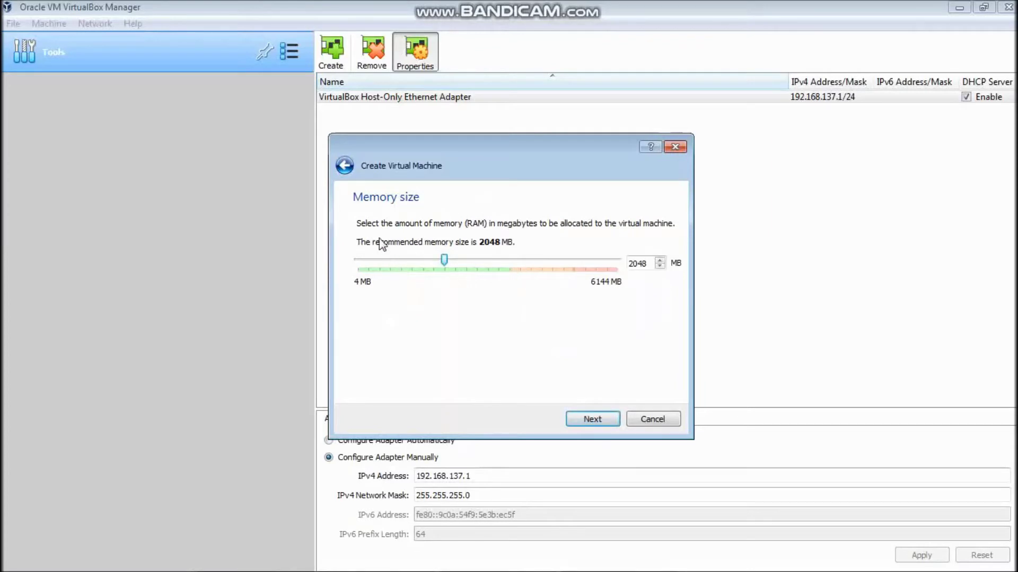
Step: Allocate 4096 MB of memory to the virtual machine and choose to create a virtual hard disk now
drag(441, 251, 529, 262)
click(590, 419)
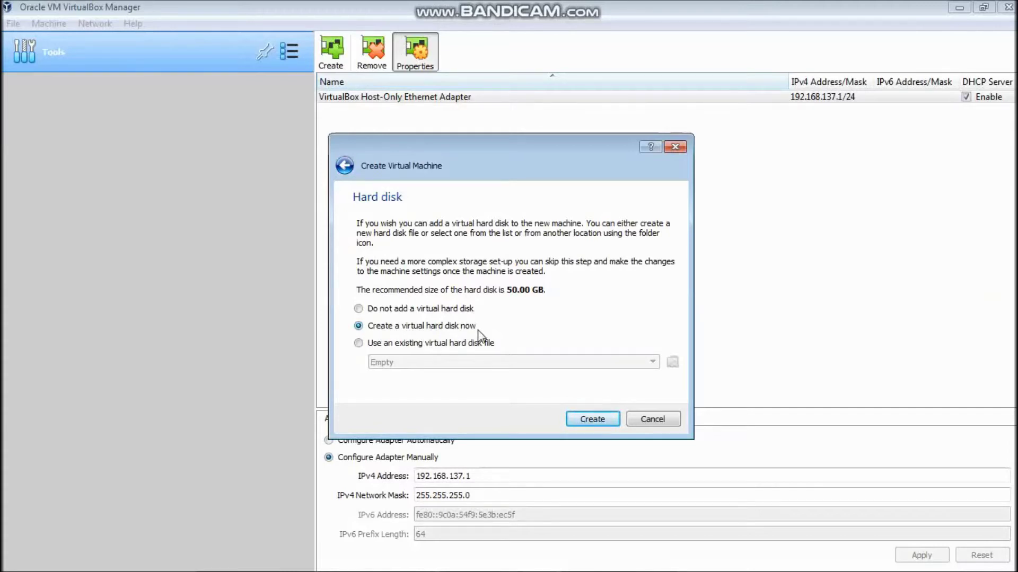
click(588, 422)
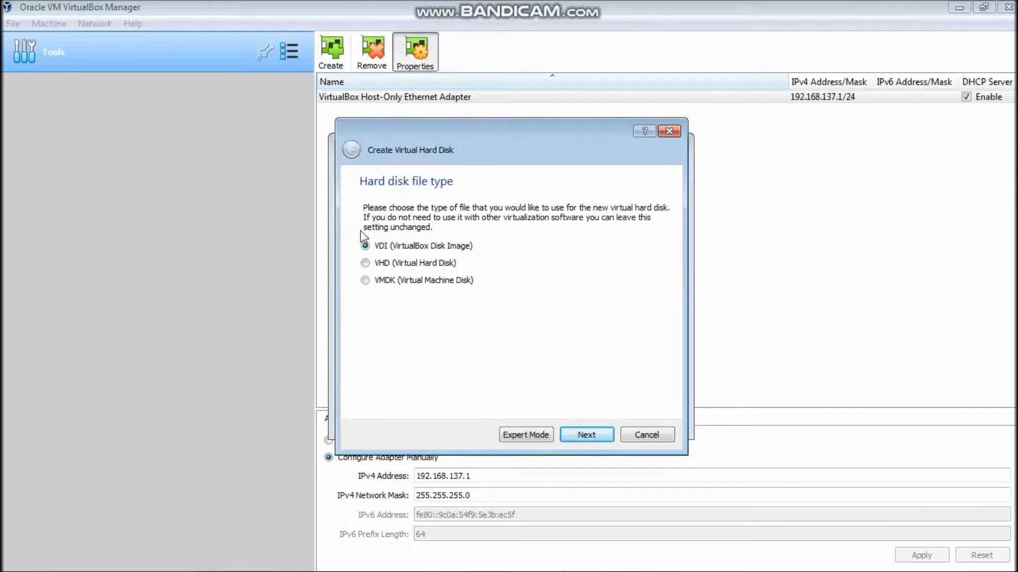
Step: Create the virtual hard disk as a fixed-size VHD (Virtual Hard Disk) file of 13.65 GB
click(400, 265)
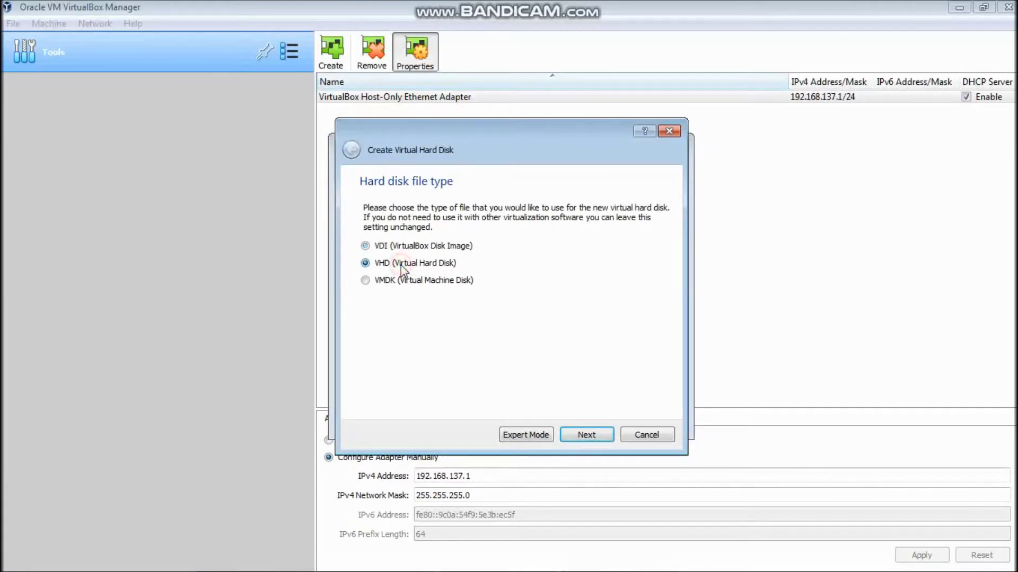
click(583, 438)
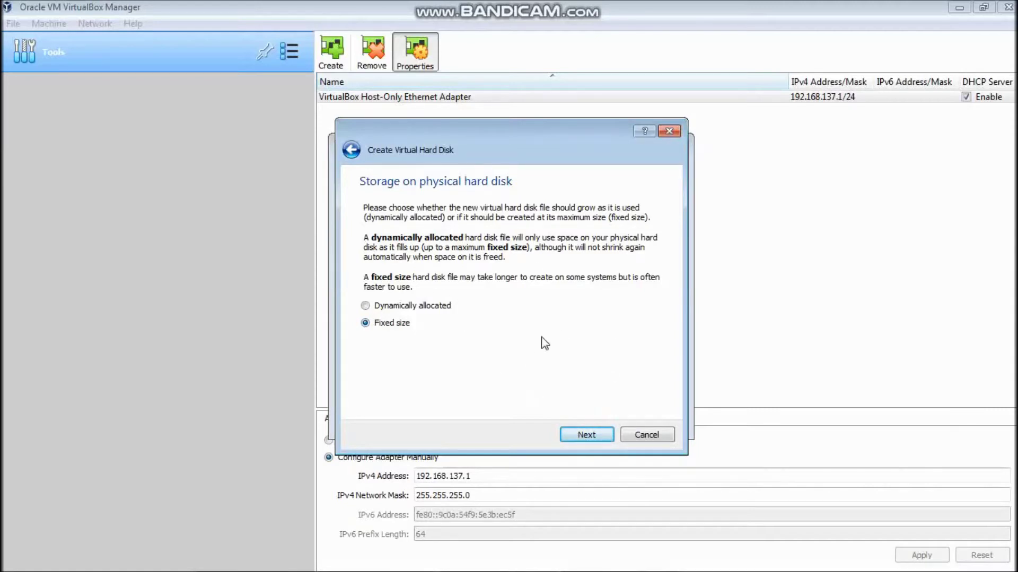
click(586, 440)
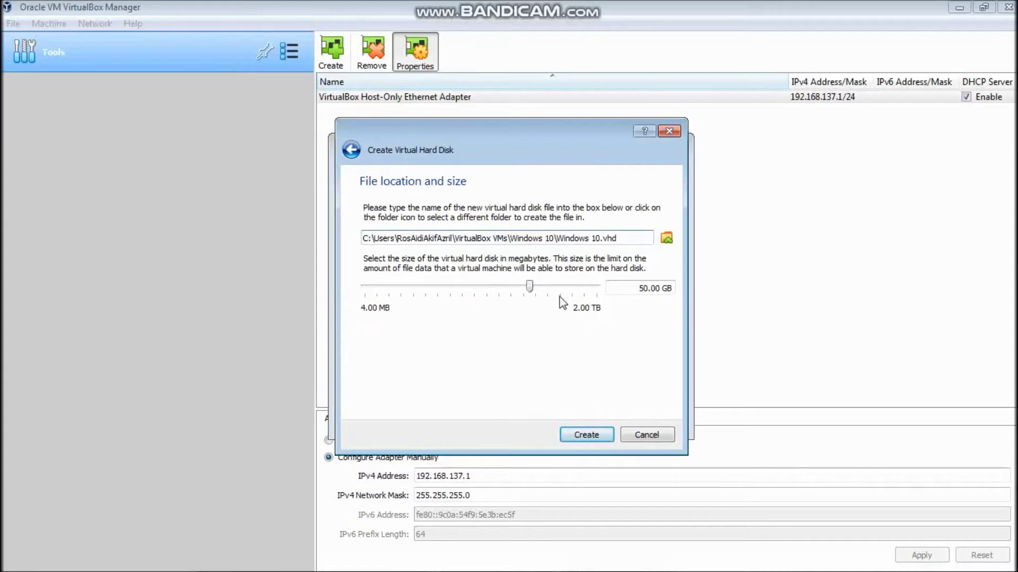
drag(529, 291, 508, 289)
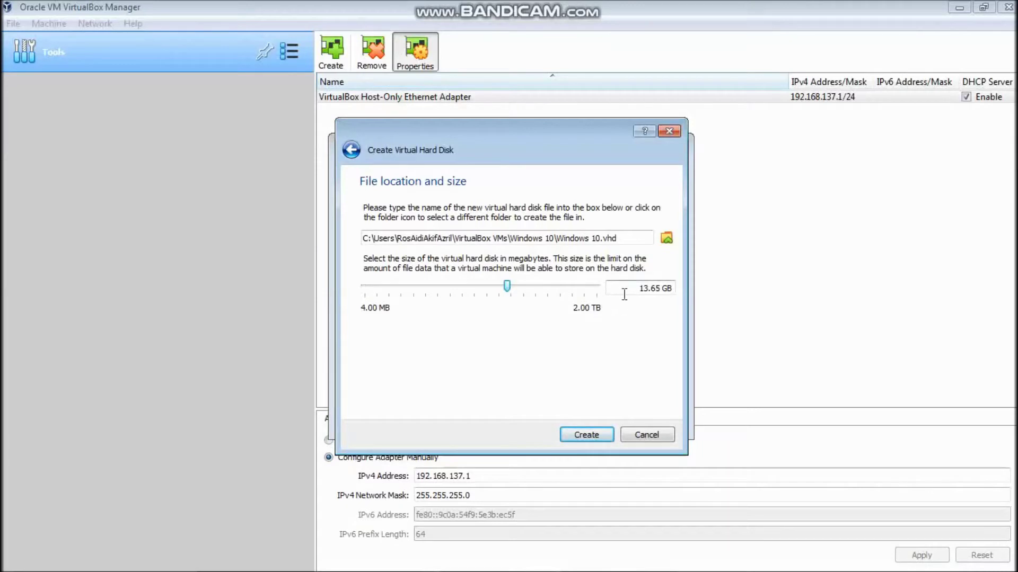
click(585, 434)
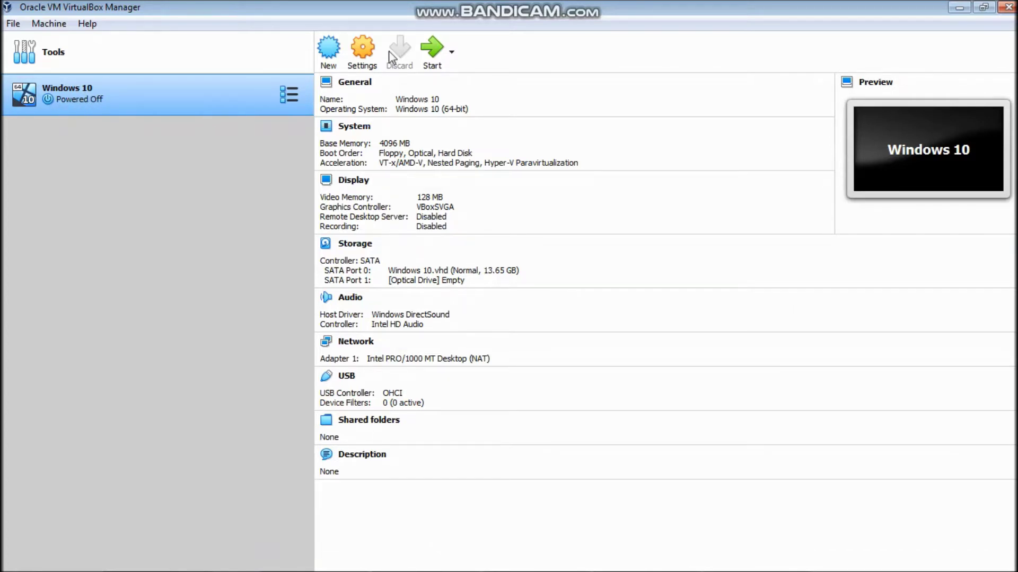
Step: Open the Windows 10 machine's settings and review its basic, advanced, description, disk encryption and display options
click(374, 63)
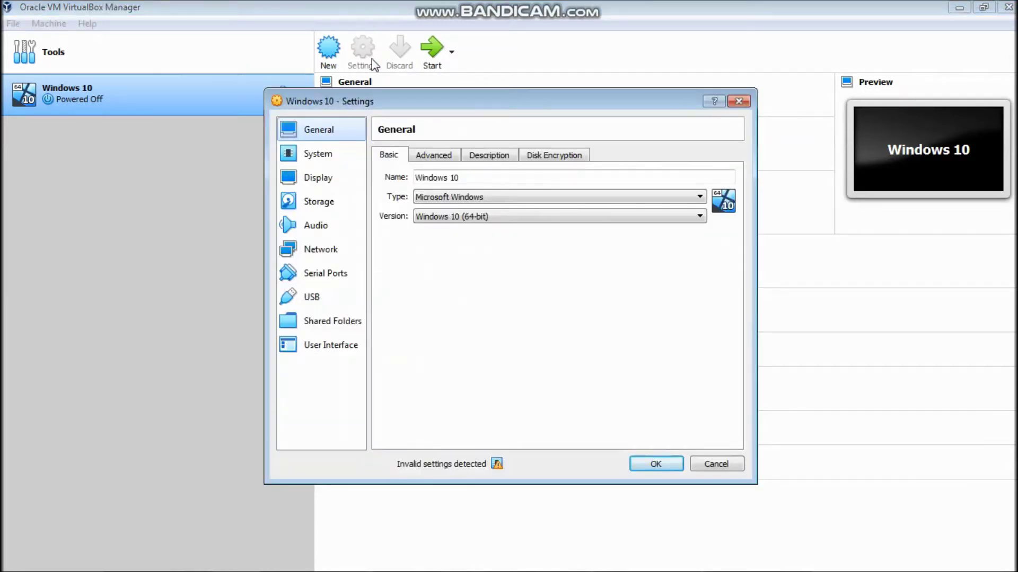
click(467, 178)
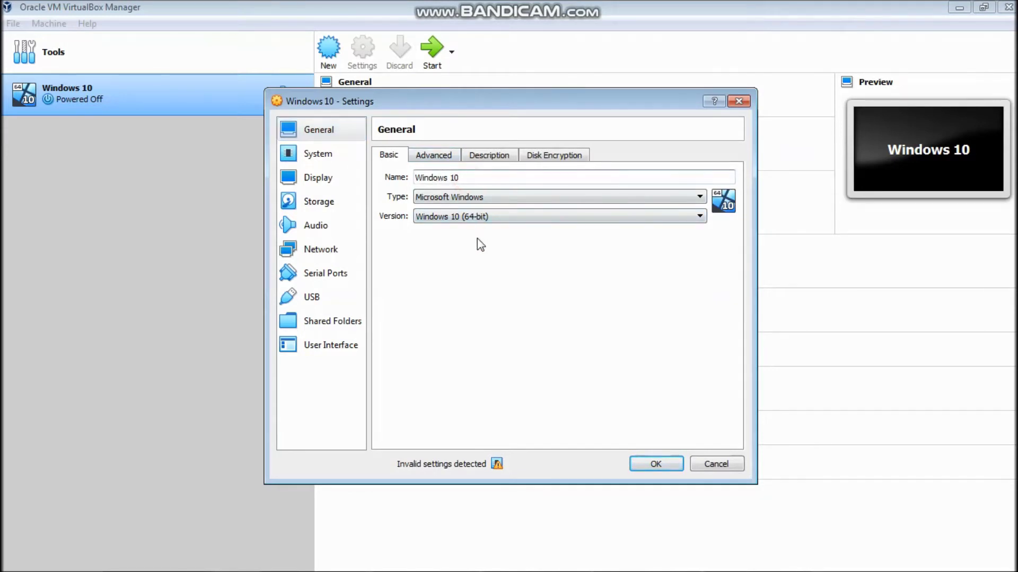
click(450, 156)
click(480, 155)
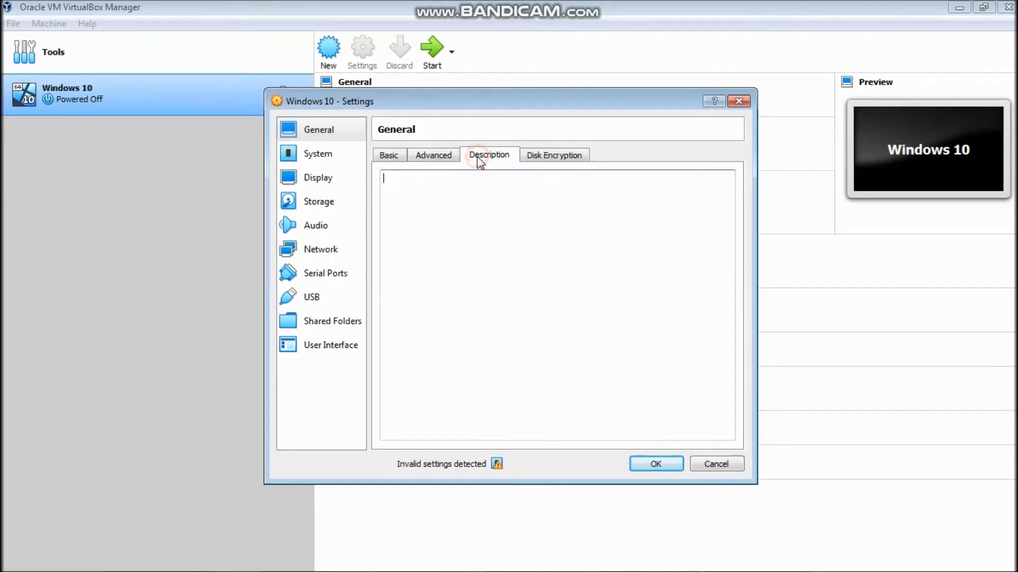
click(451, 155)
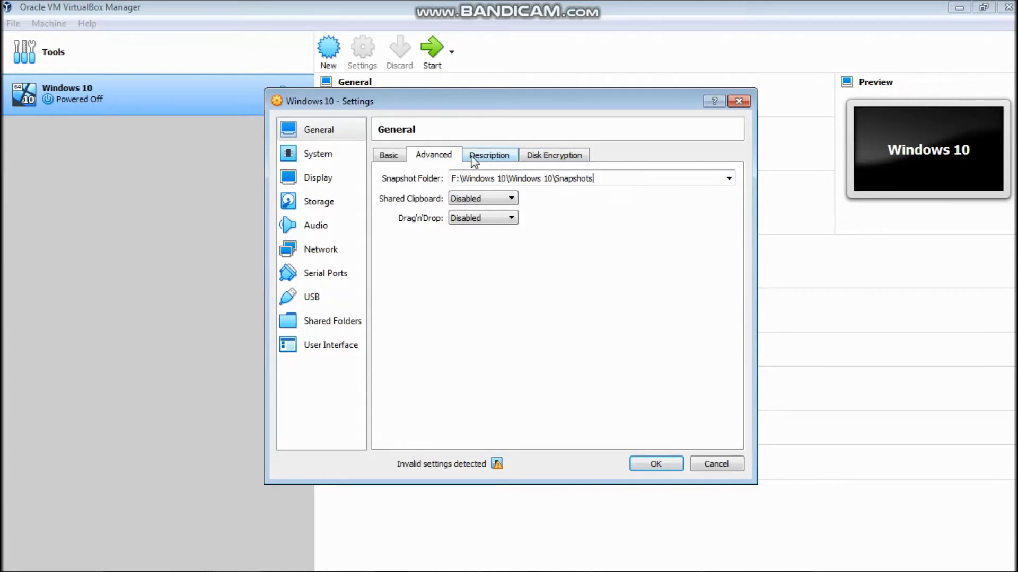
click(548, 157)
click(406, 156)
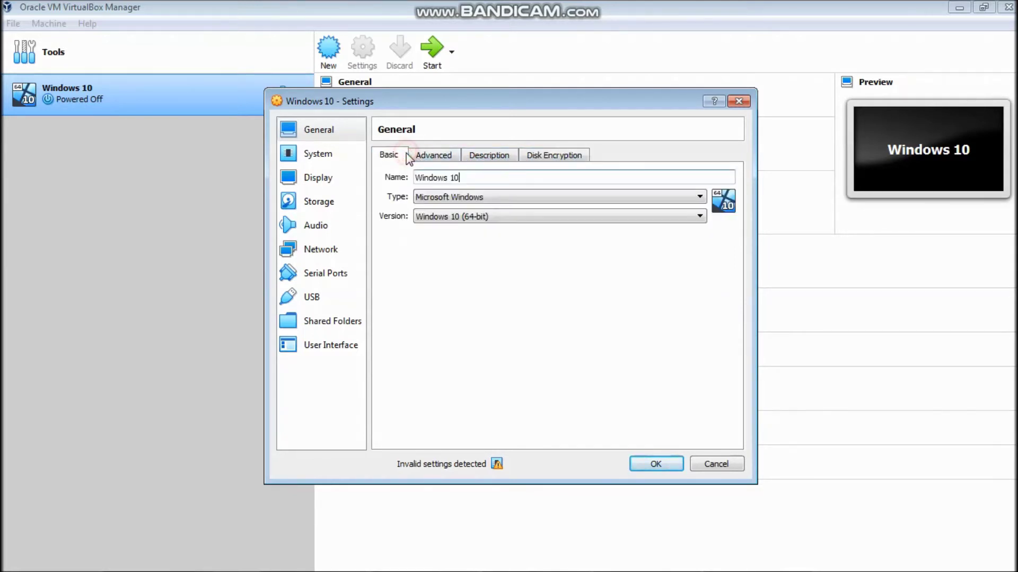
click(335, 180)
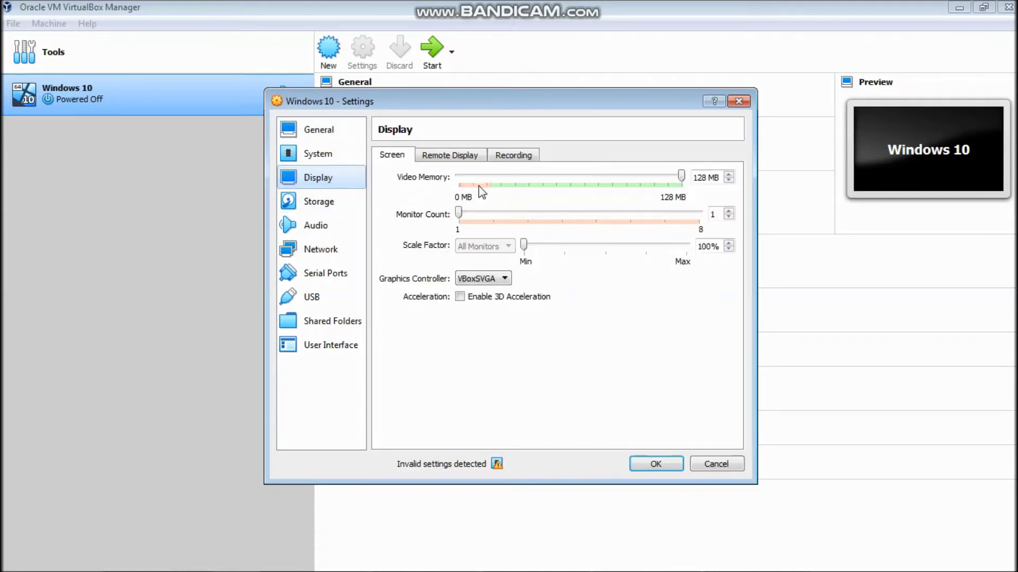
Step: Load Windows.iso from the desktop folder Windows ISO into the virtual machine's empty optical drive
click(332, 213)
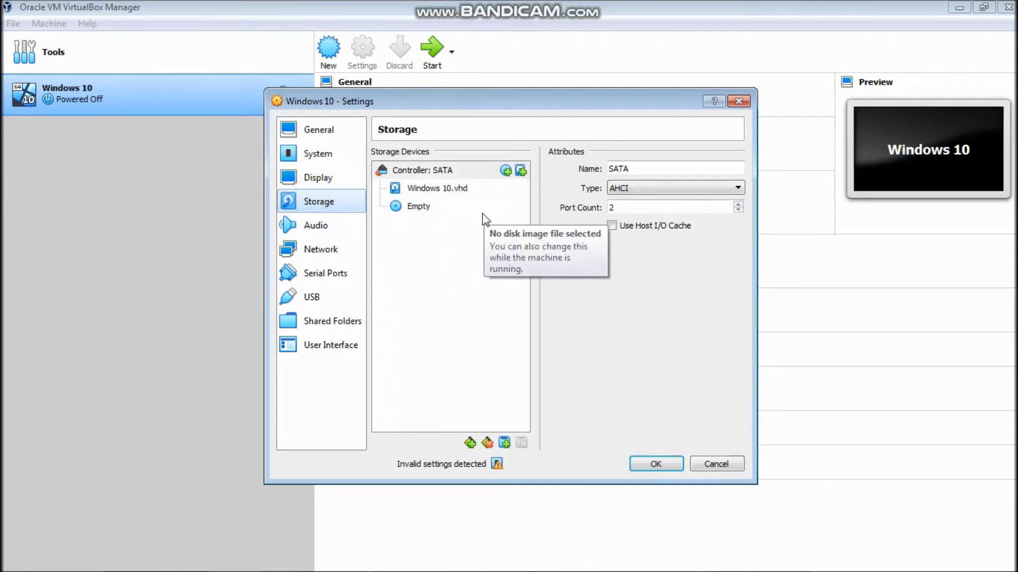
click(423, 208)
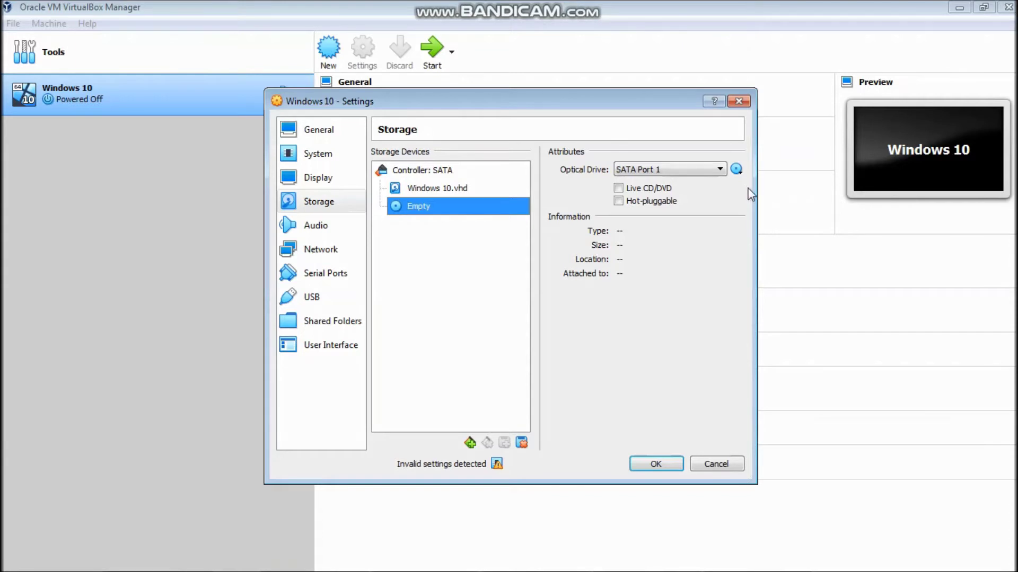
click(738, 173)
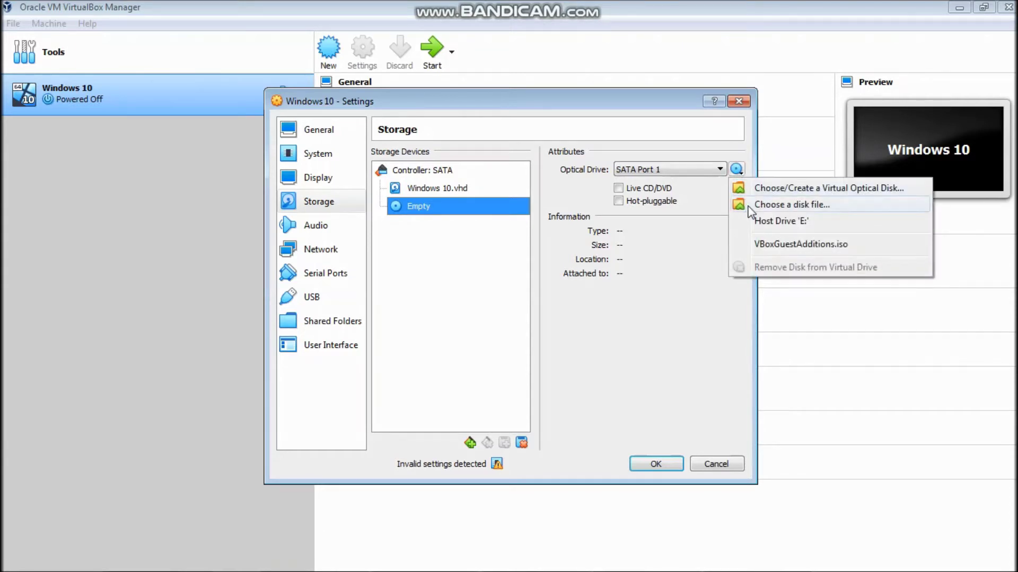
click(788, 207)
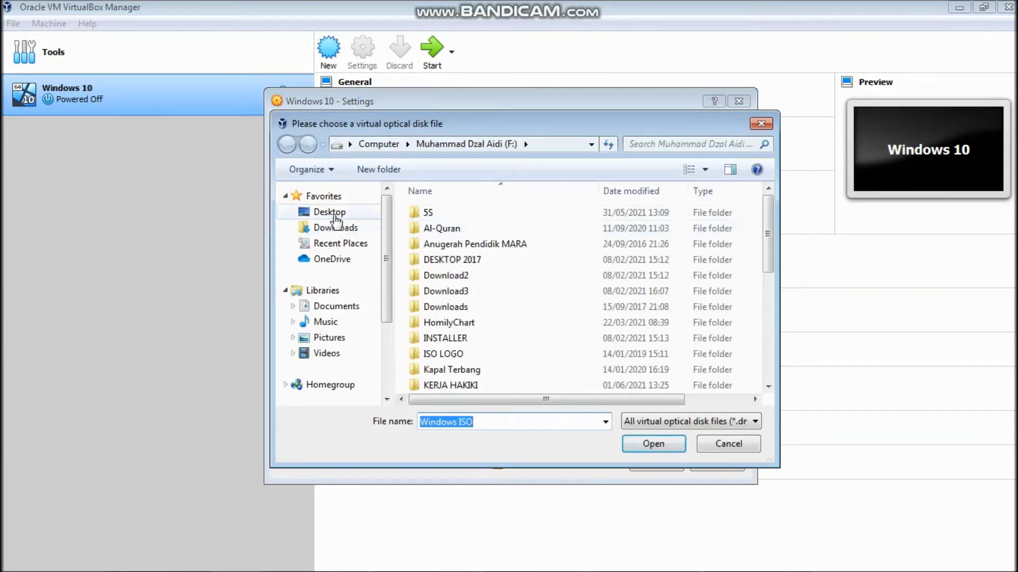
click(334, 215)
drag(764, 246, 765, 336)
click(501, 382)
double_click(501, 383)
click(475, 214)
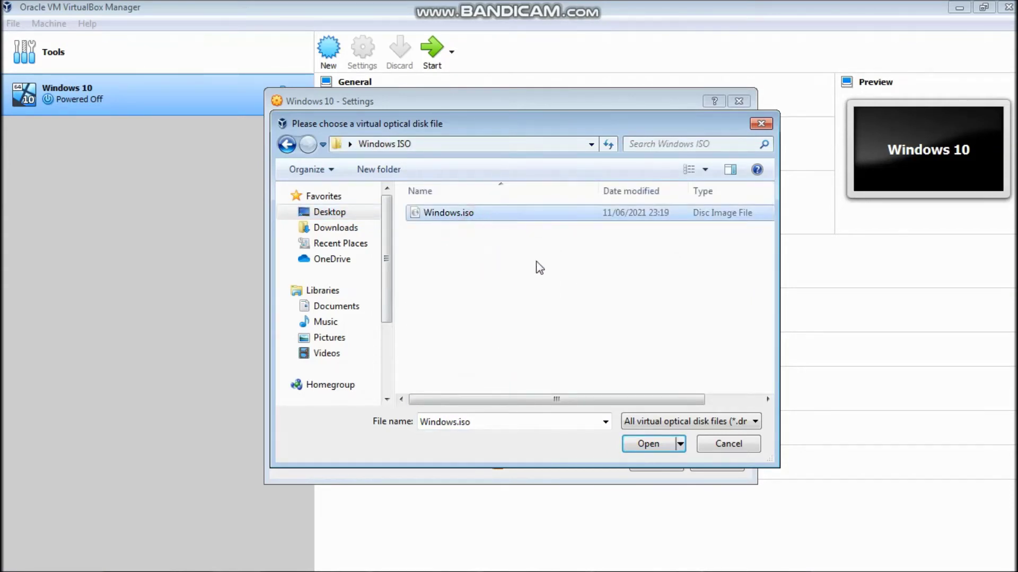
click(641, 444)
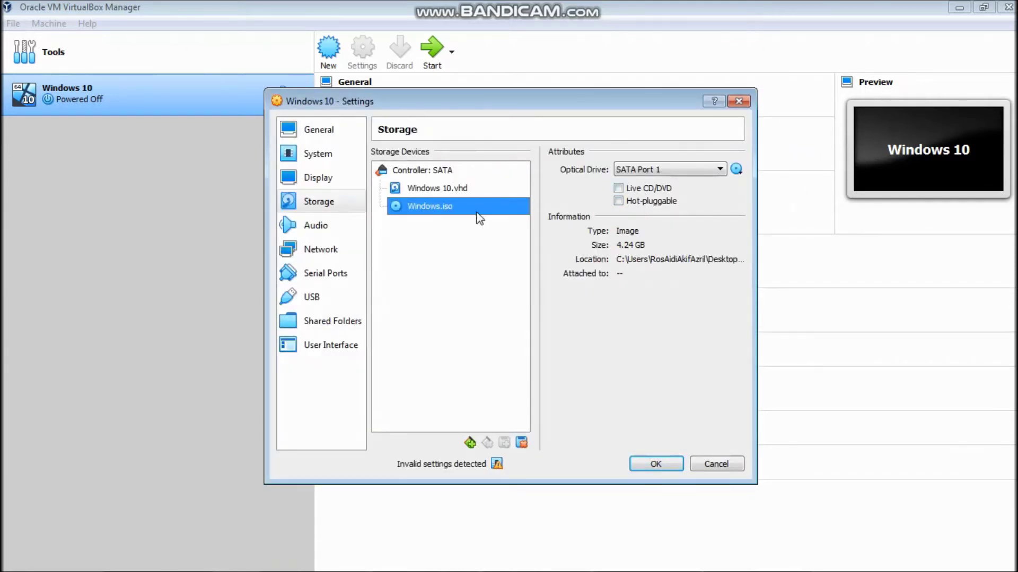
Step: Check network Adapter 1's attachment and advanced options, and save the virtual machine's settings
click(339, 251)
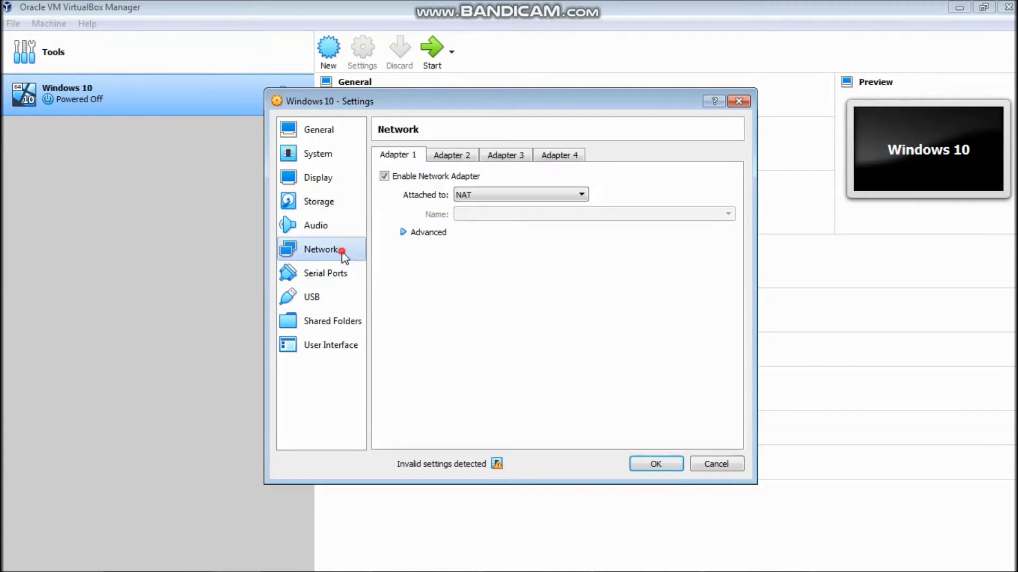
click(402, 232)
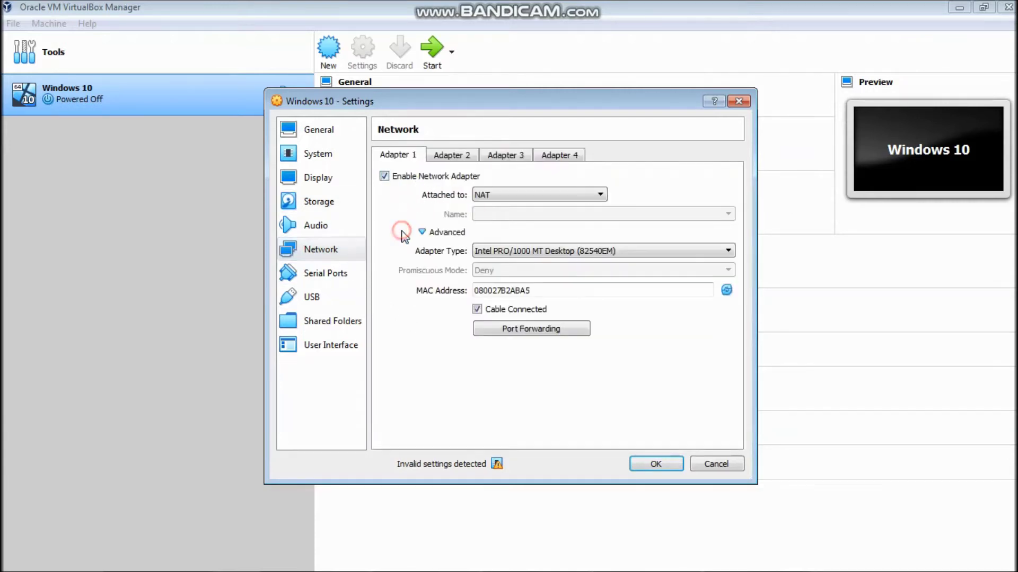
click(422, 231)
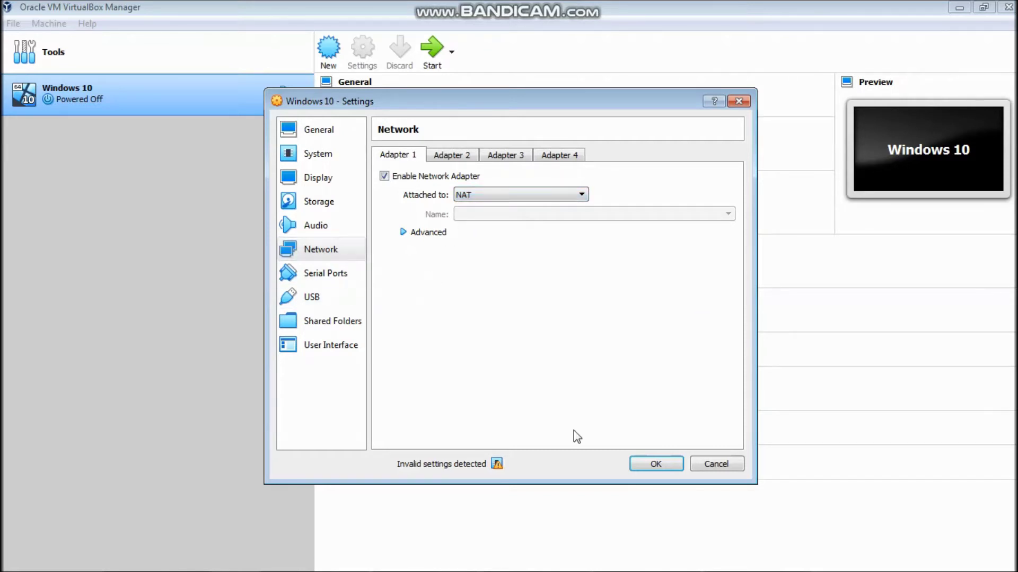
click(647, 462)
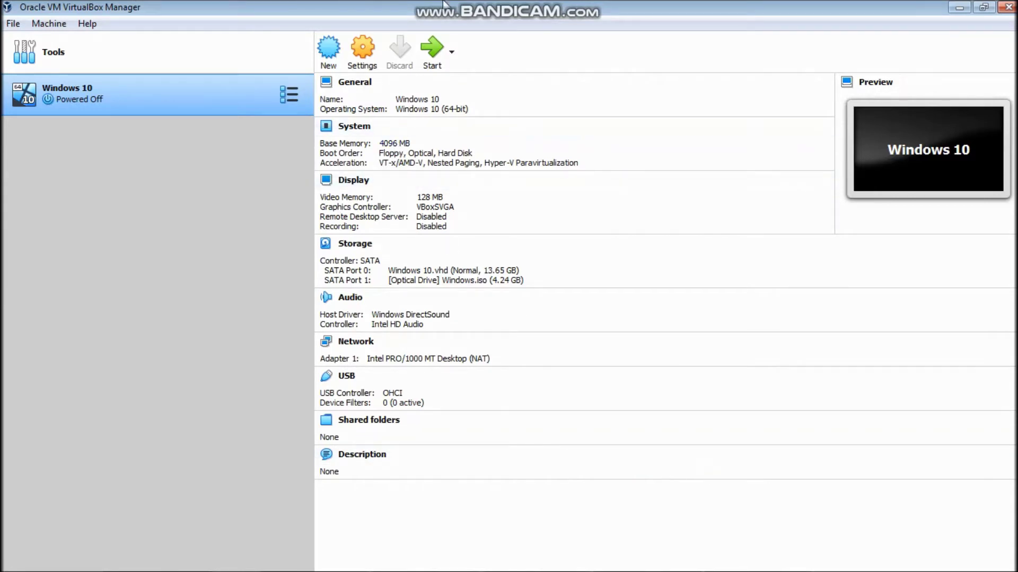
Step: Start the Windows 10 virtual machine, begin the Windows installation and continue without a product key
click(430, 60)
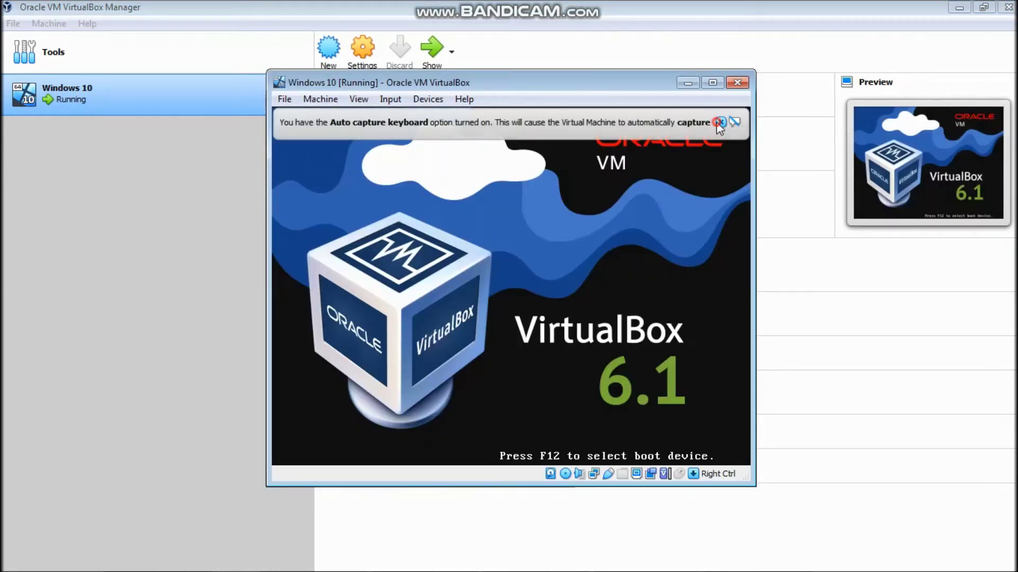
click(720, 122)
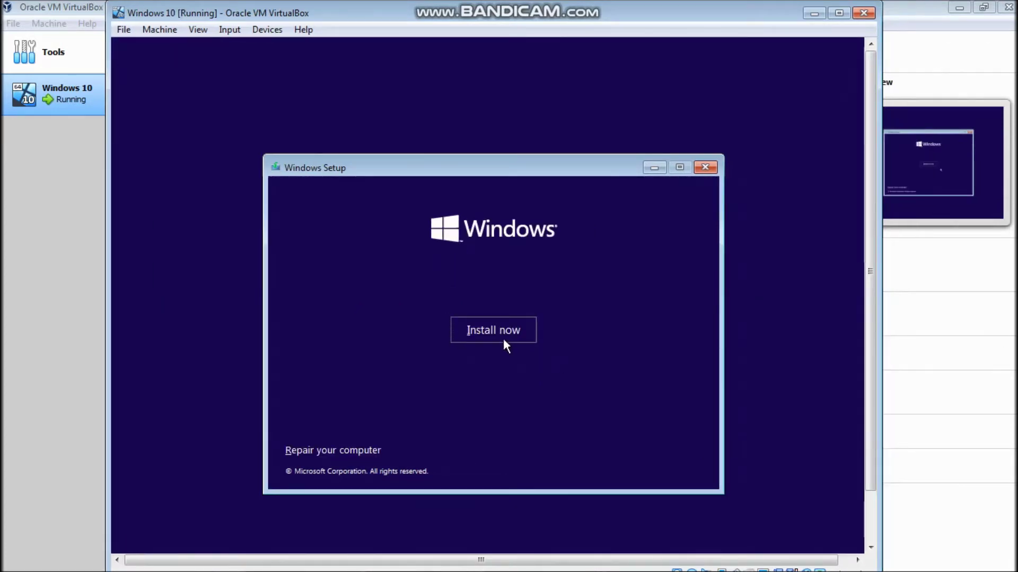
click(501, 331)
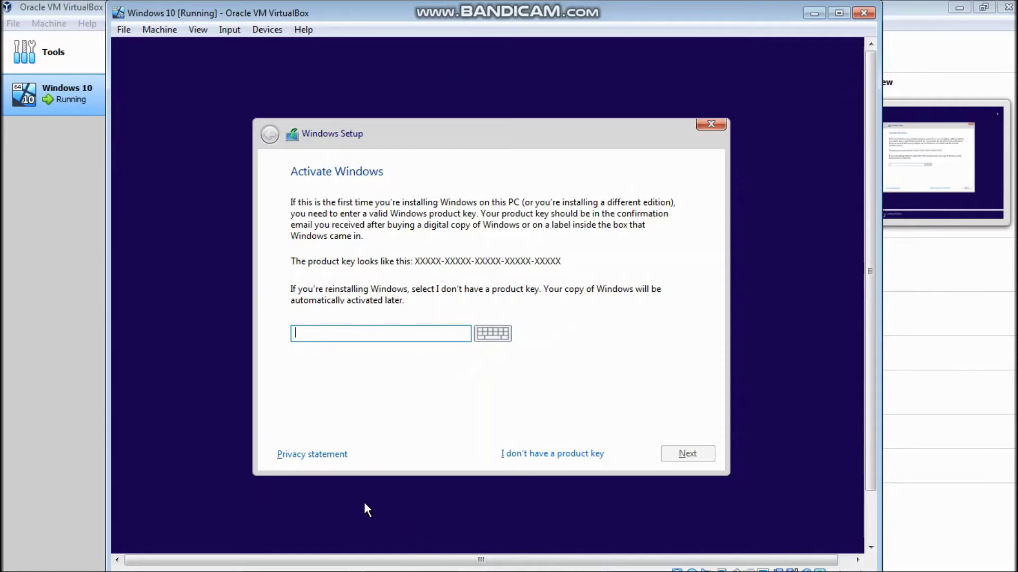
click(559, 456)
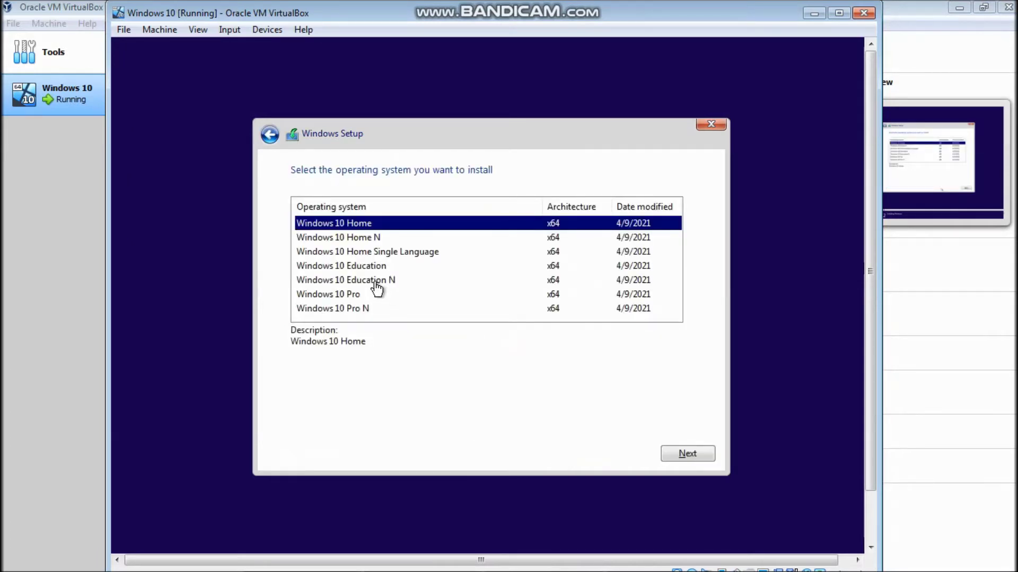
Step: Start a custom installation of Windows 10 Pro on Drive 0 Unallocated Space, accepting the license terms
click(333, 297)
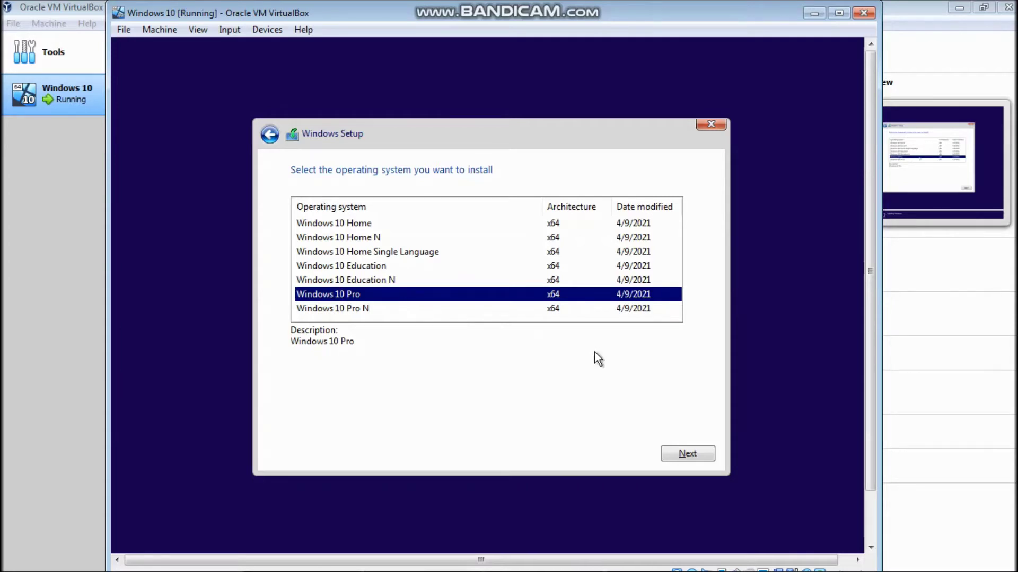
click(687, 454)
click(314, 424)
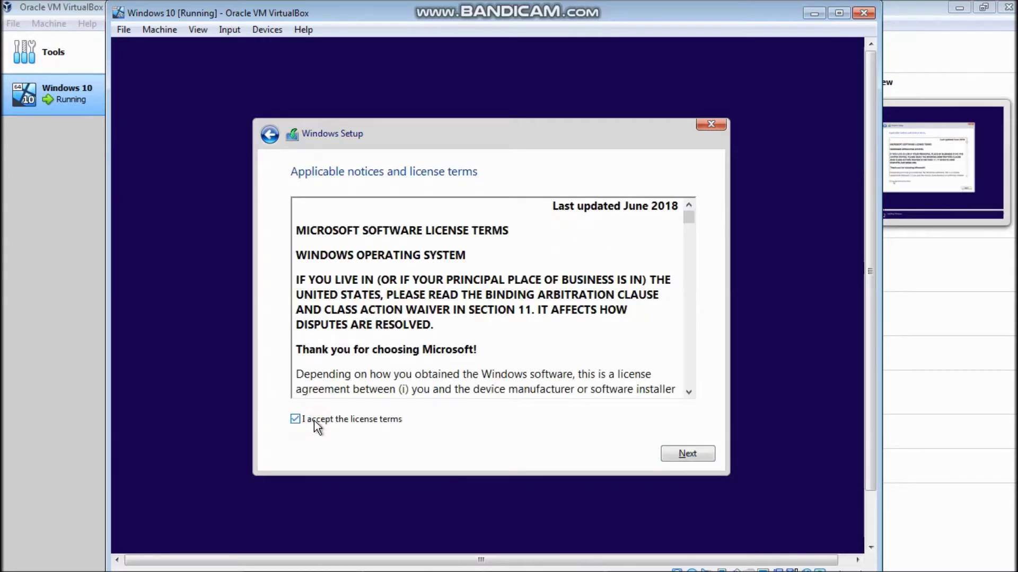
click(690, 457)
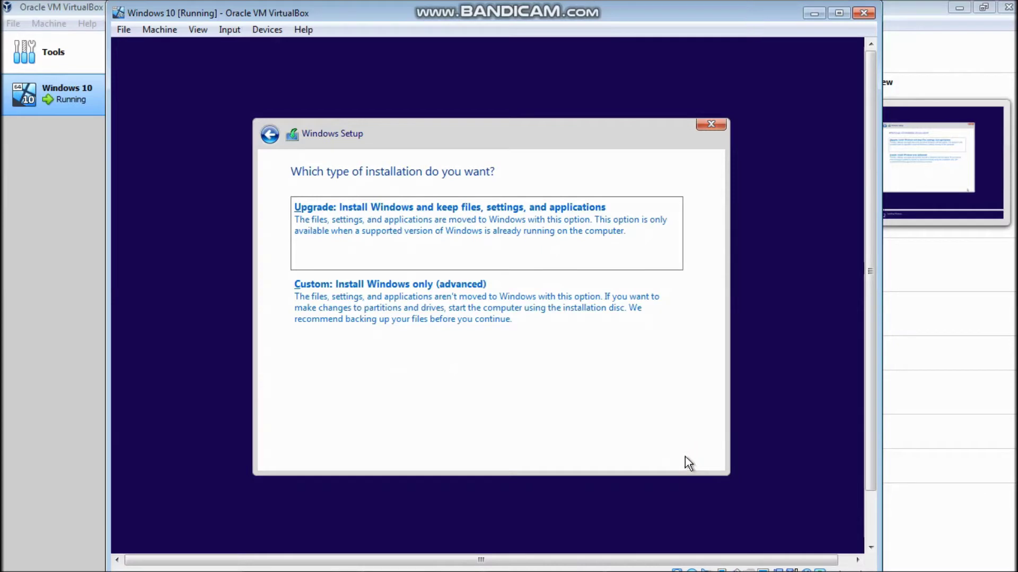
click(428, 295)
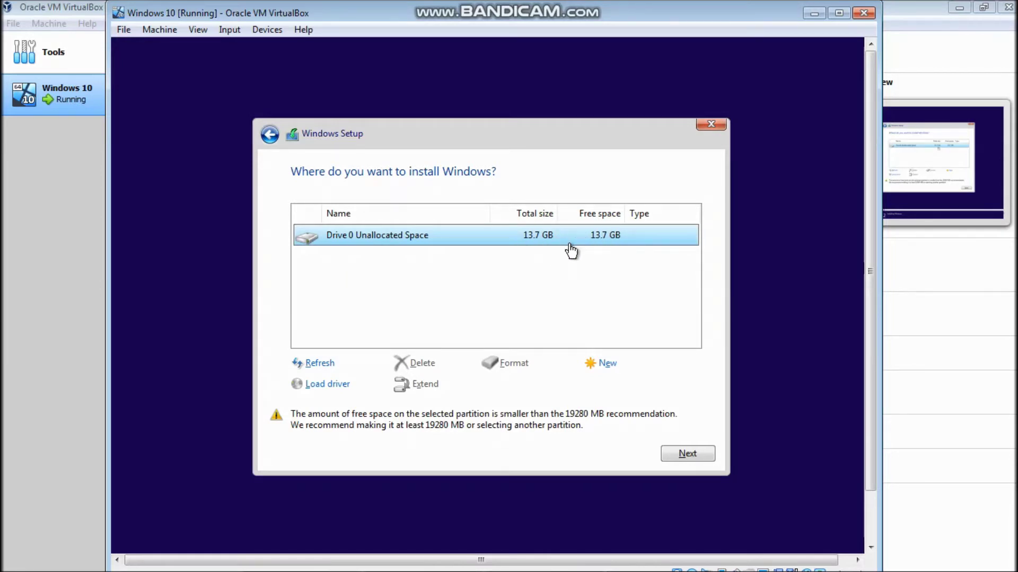
click(683, 456)
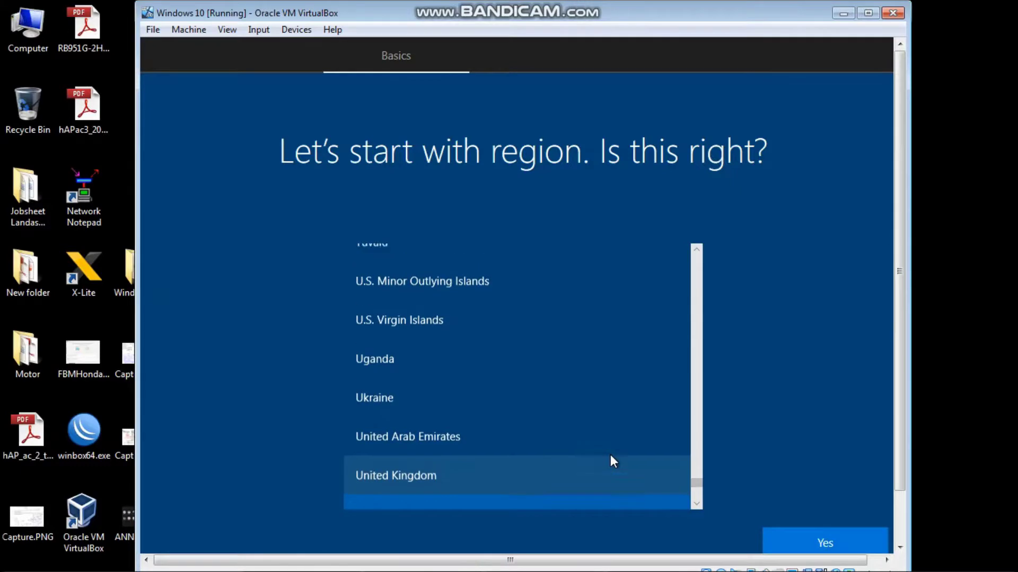
Step: Set the region to Malaysia and keep the US keyboard layout without adding a second layout
scroll(530, 443, down, 3)
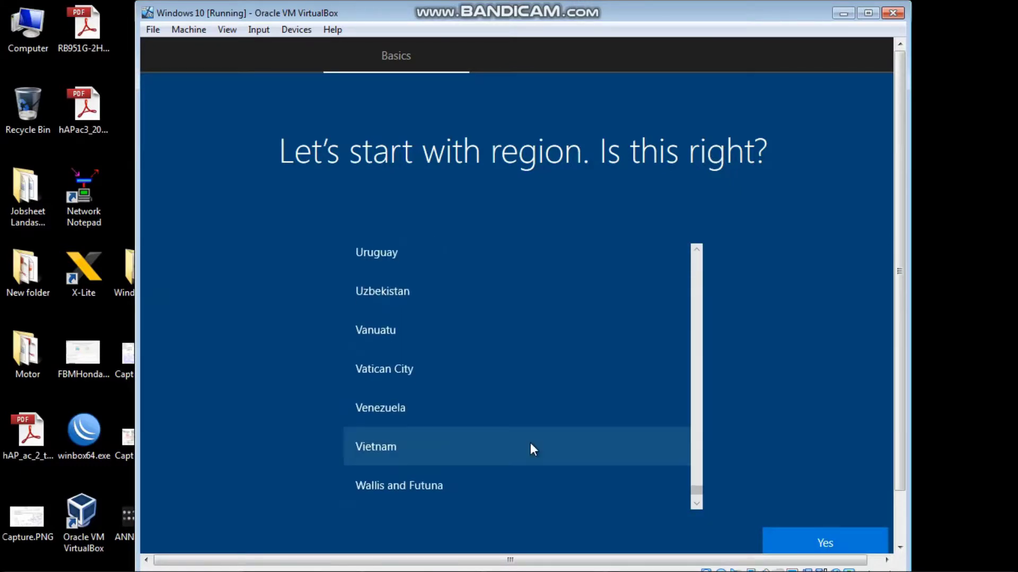
scroll(530, 434, up, 8)
scroll(532, 437, up, 12)
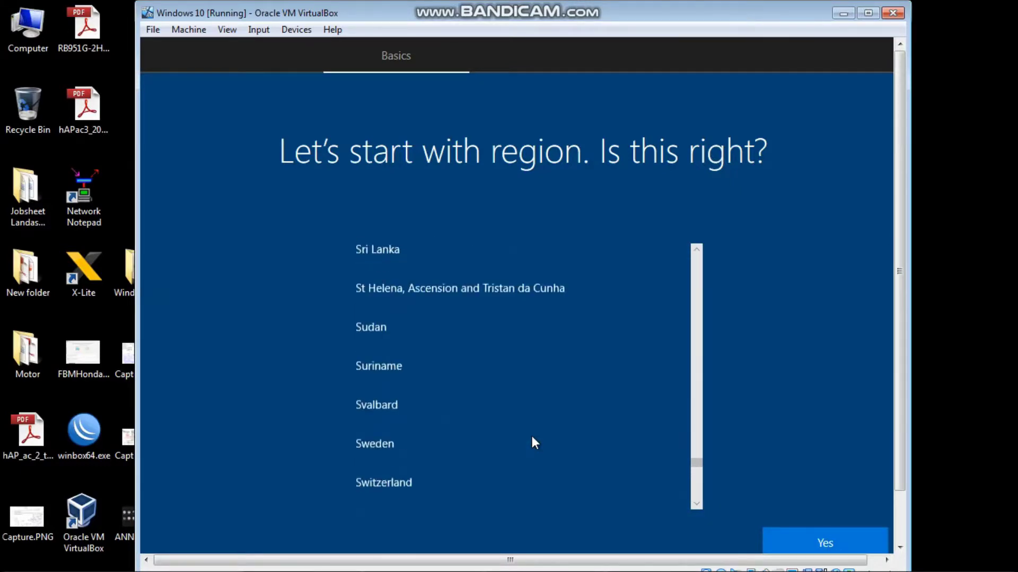
scroll(532, 436, up, 10)
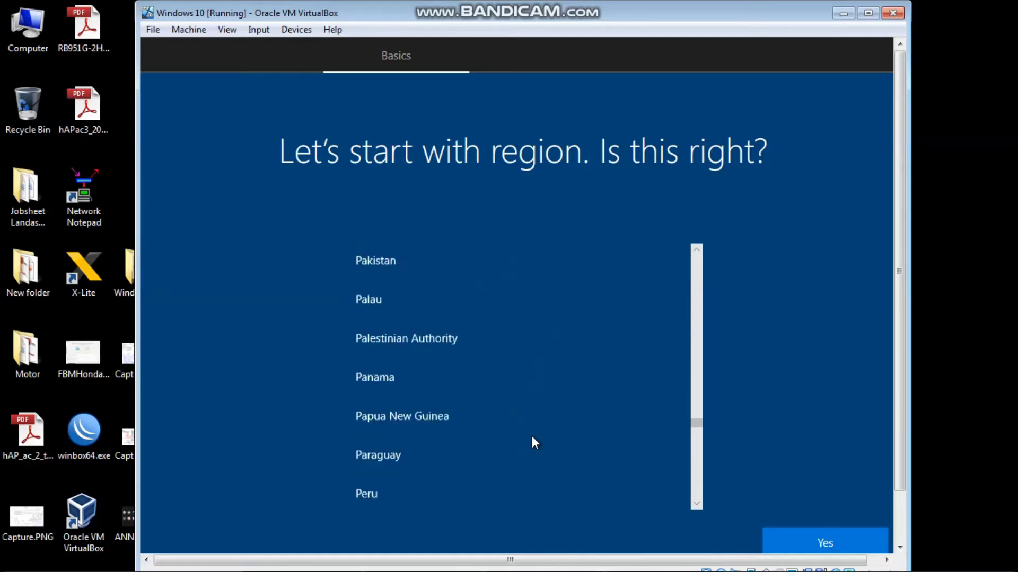
scroll(532, 442, up, 3)
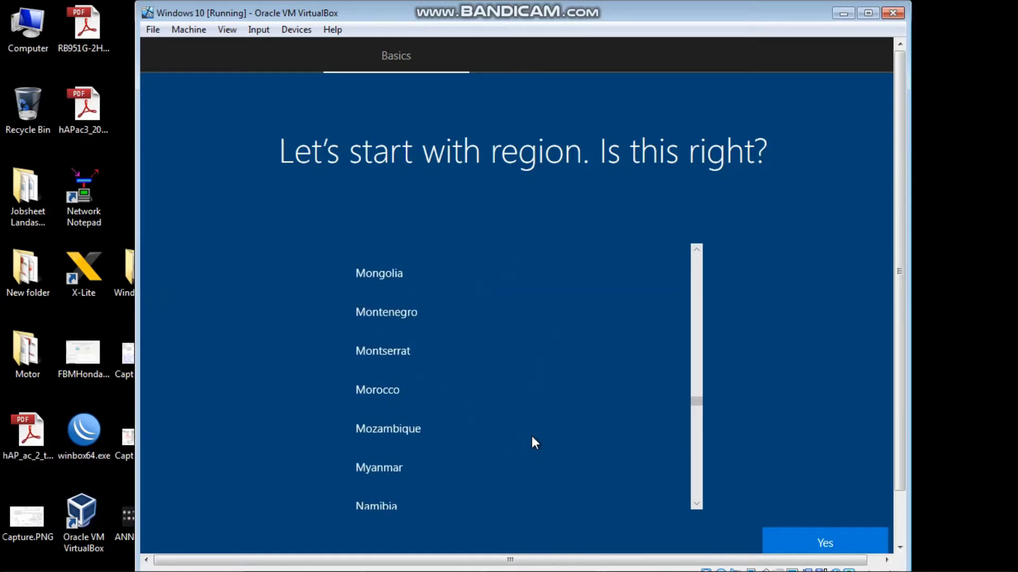
scroll(533, 438, up, 6)
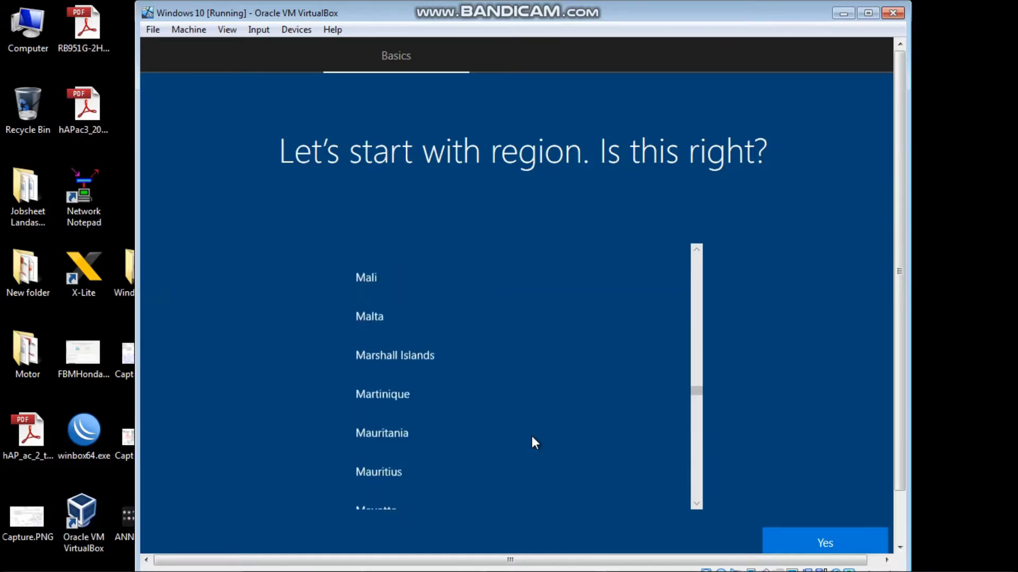
click(378, 356)
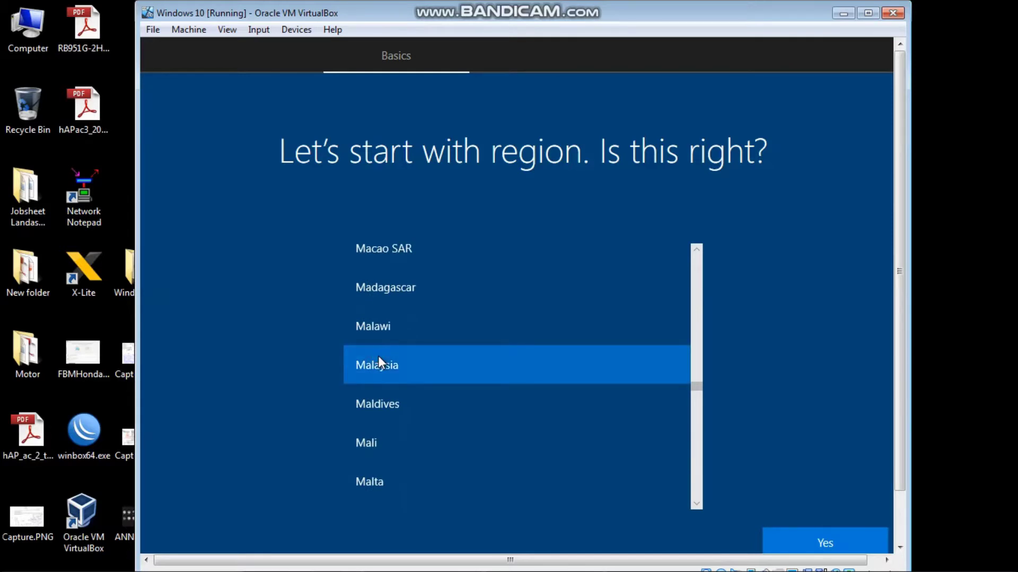
click(830, 539)
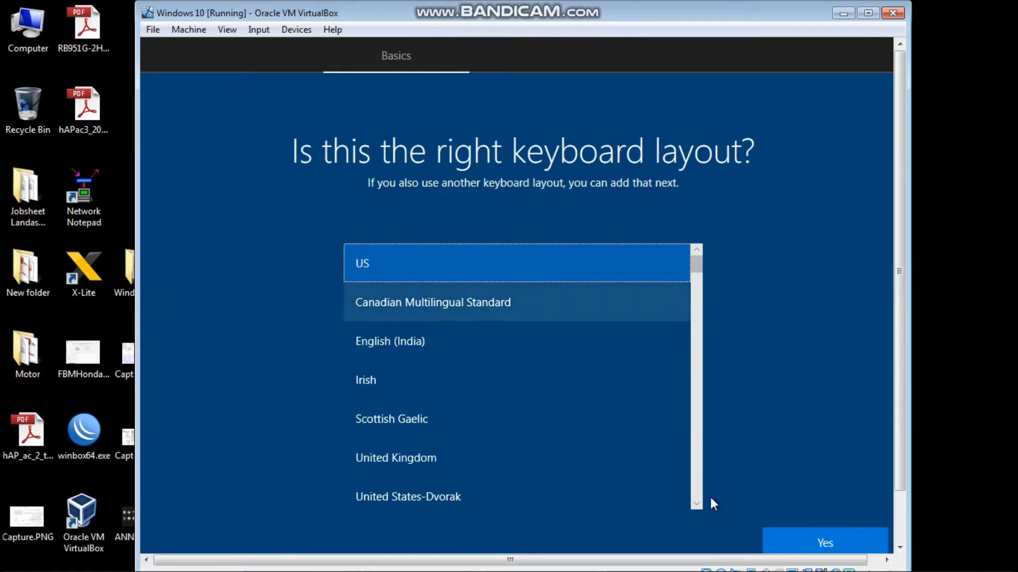
click(787, 535)
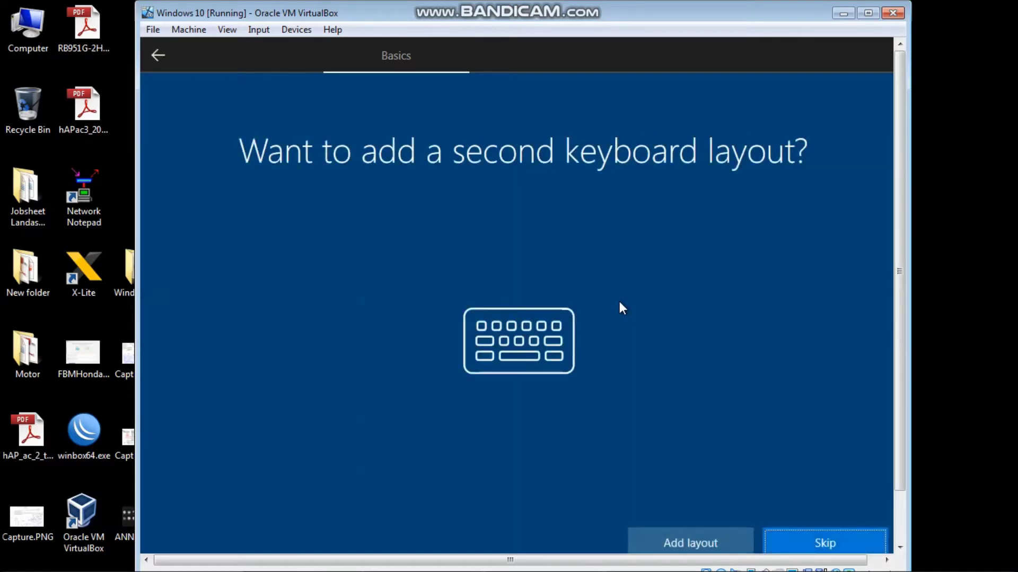
click(779, 539)
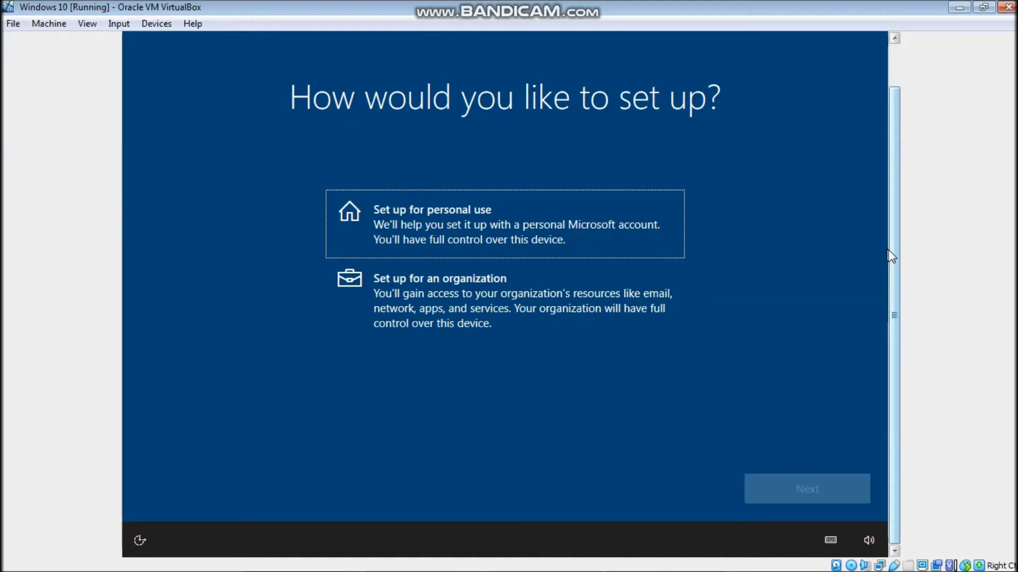
Step: Set up Windows for personal use and create a new Microsoft account with a new email address
click(485, 233)
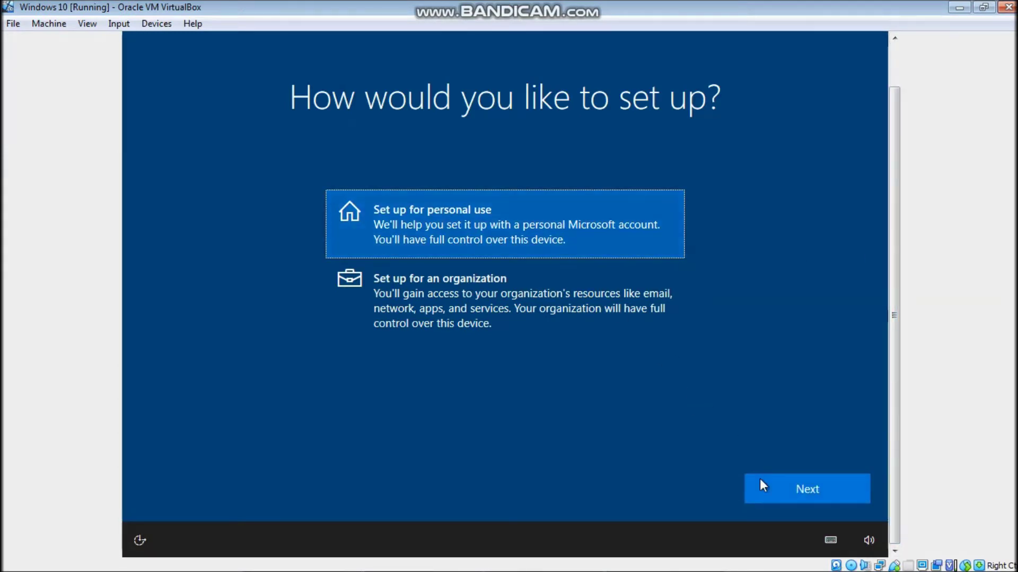
click(776, 498)
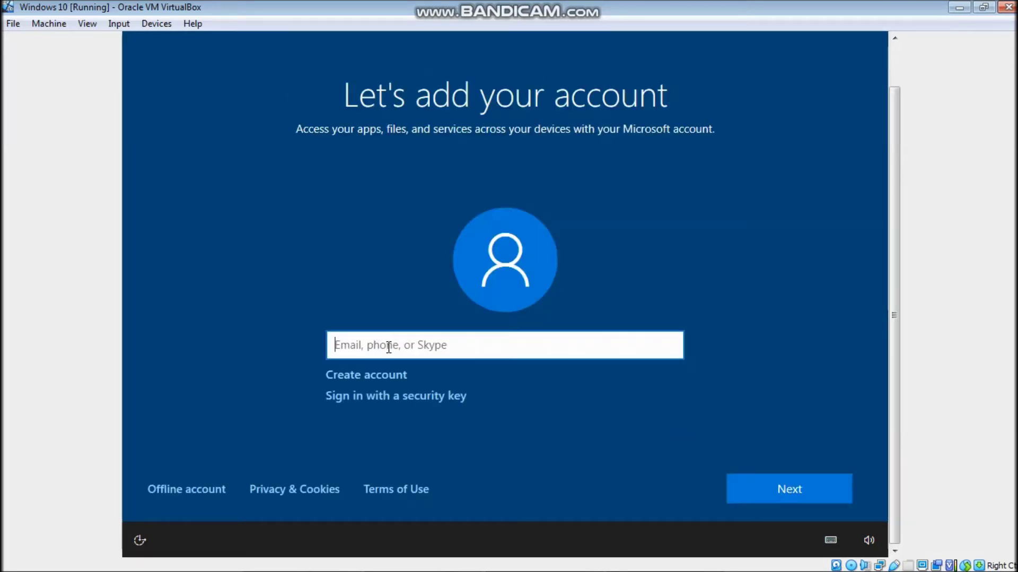
key(Return)
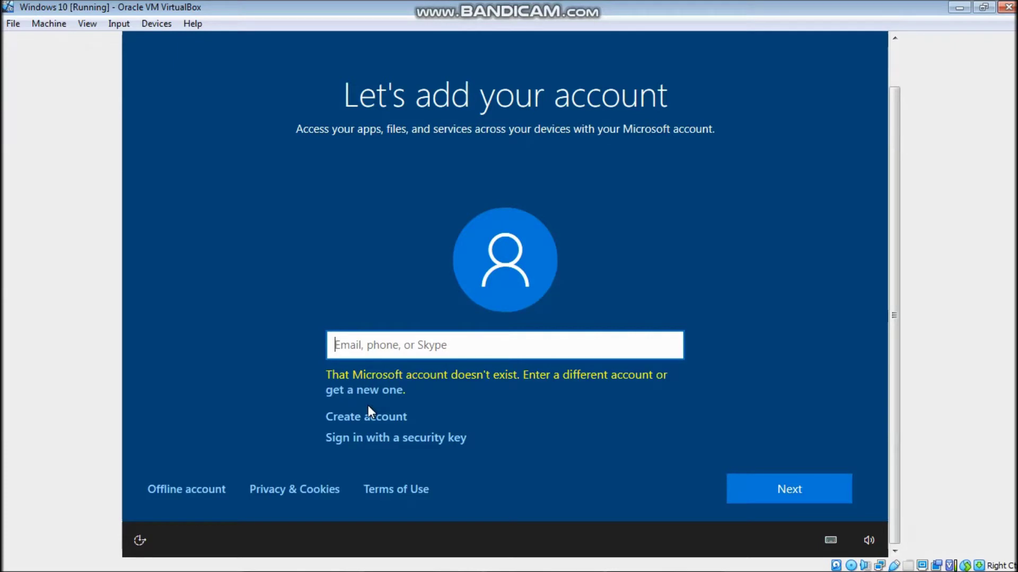
click(368, 419)
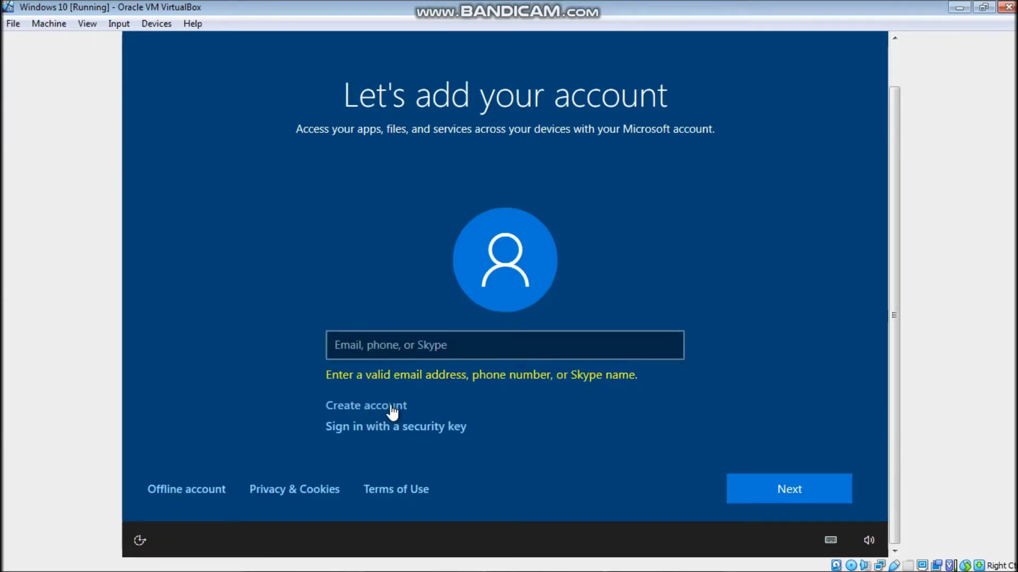
click(392, 412)
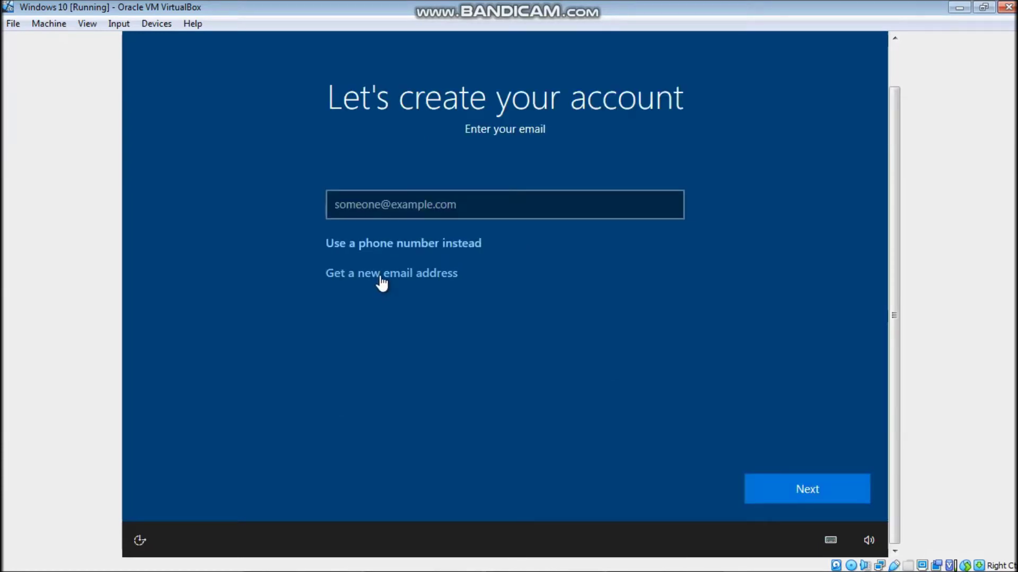
click(382, 276)
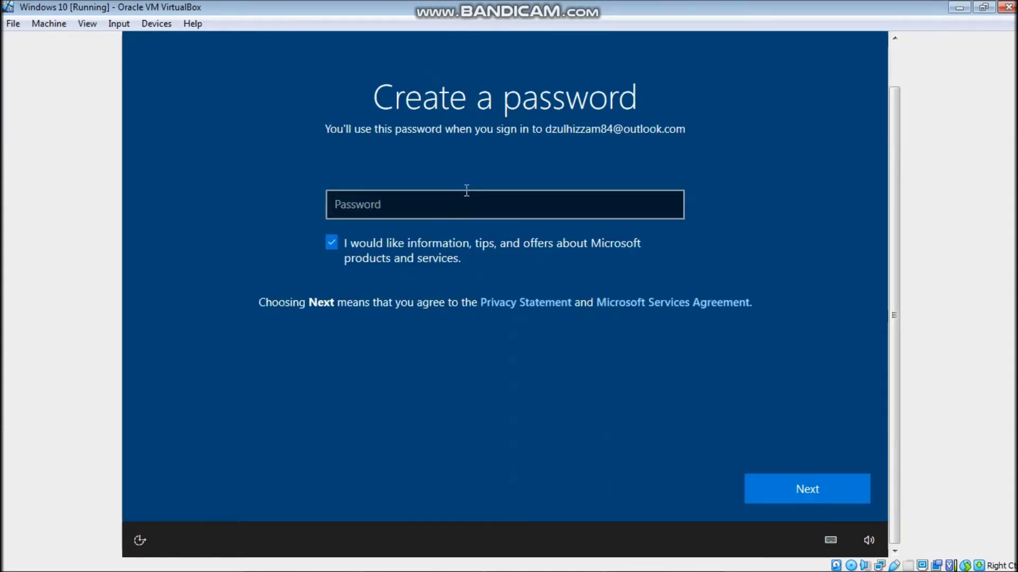
Step: Enter the password, birthdate and security phone number for the new Microsoft account
click(472, 207)
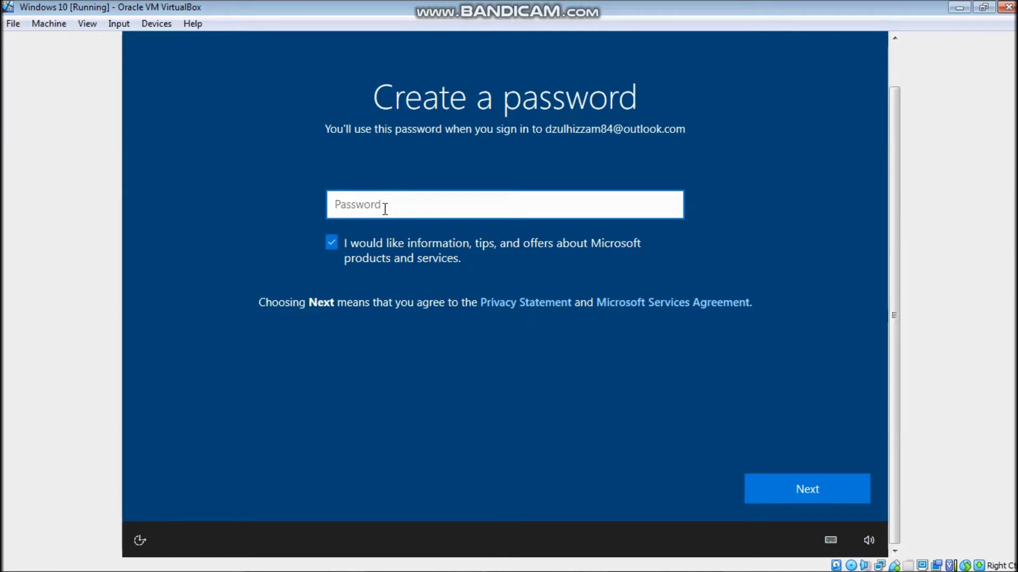
text(********)
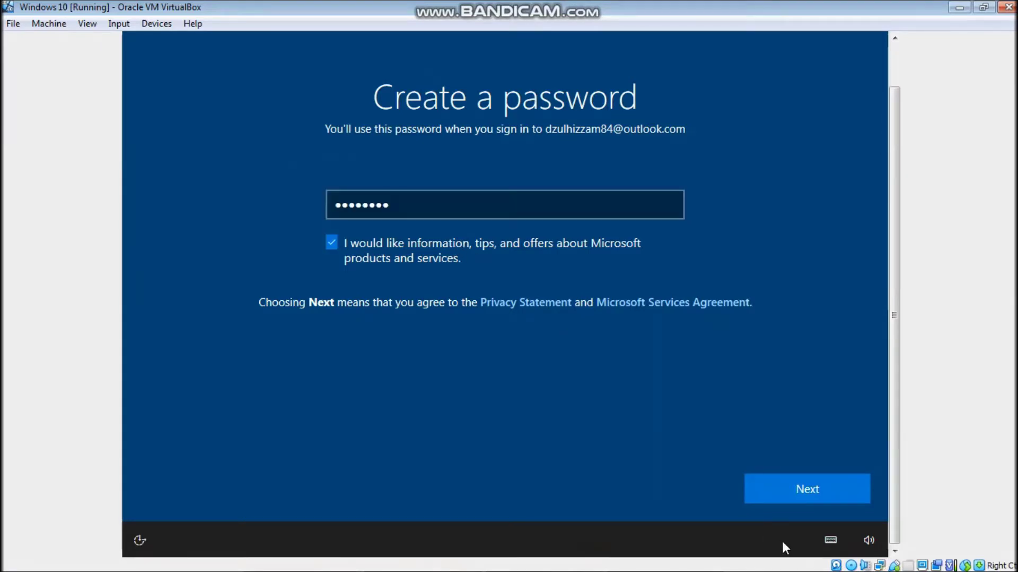
click(801, 493)
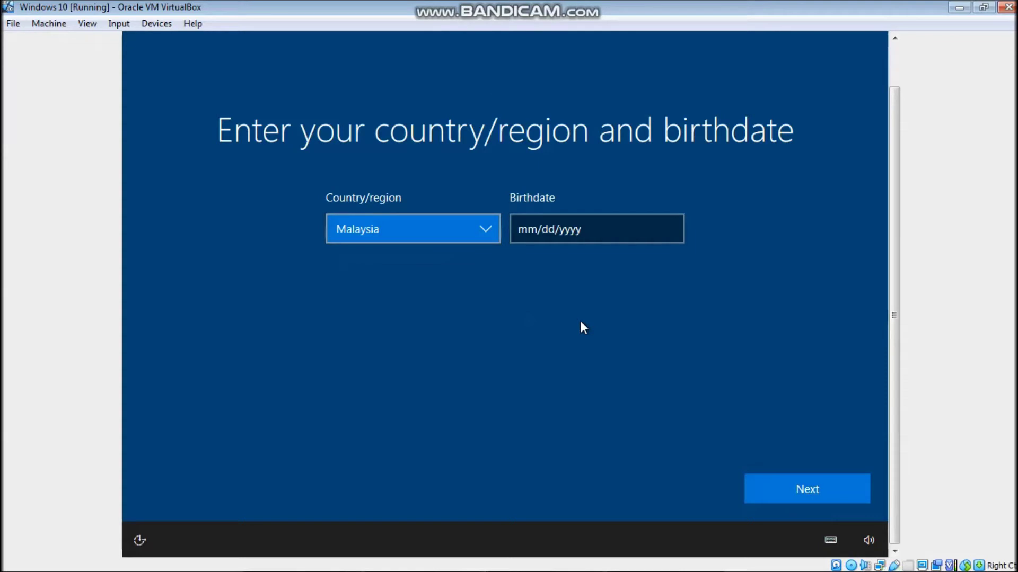
click(570, 244)
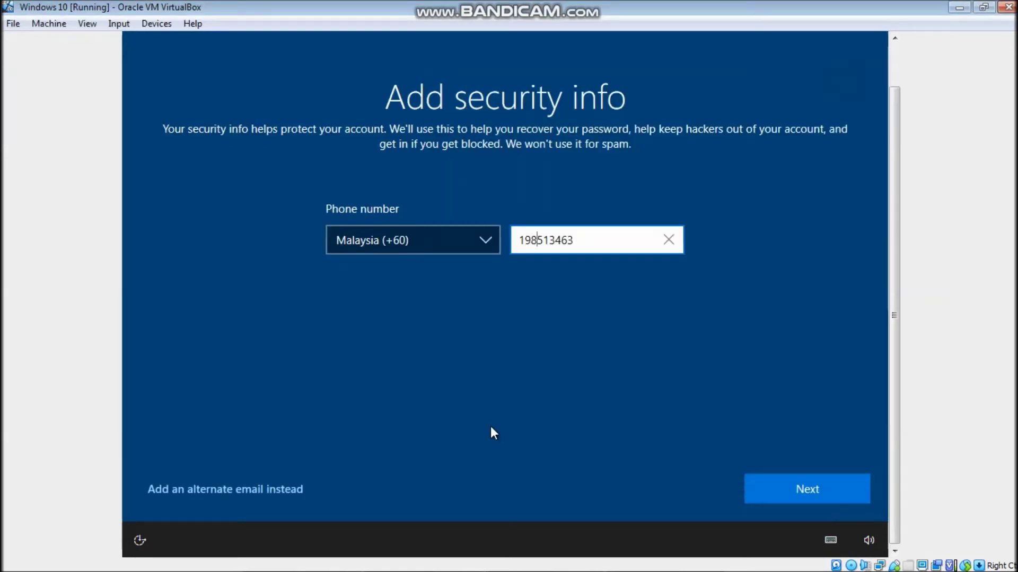
click(814, 491)
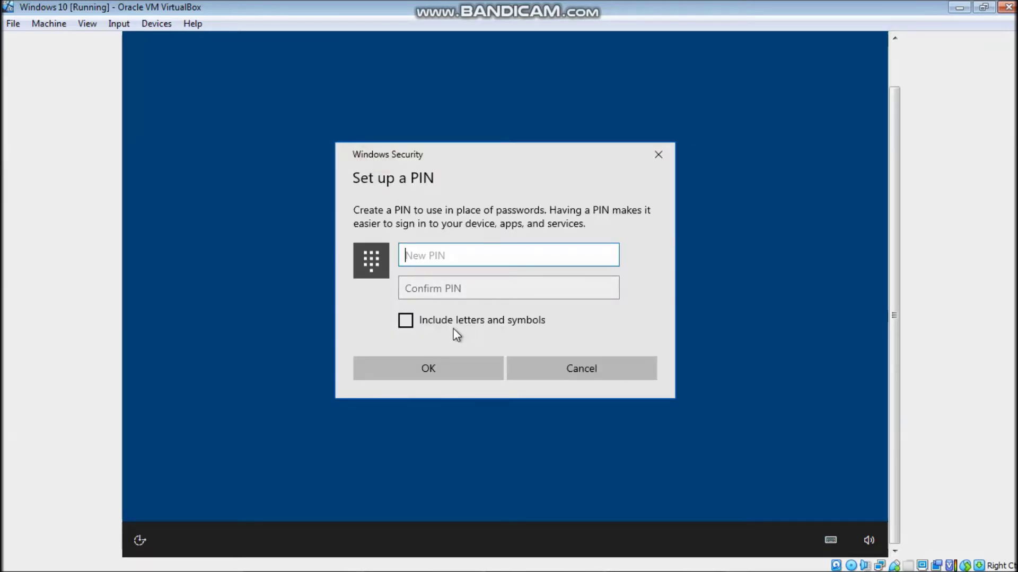
Step: Allow letters and symbols in the new PIN, but cancel the PIN setup
click(434, 323)
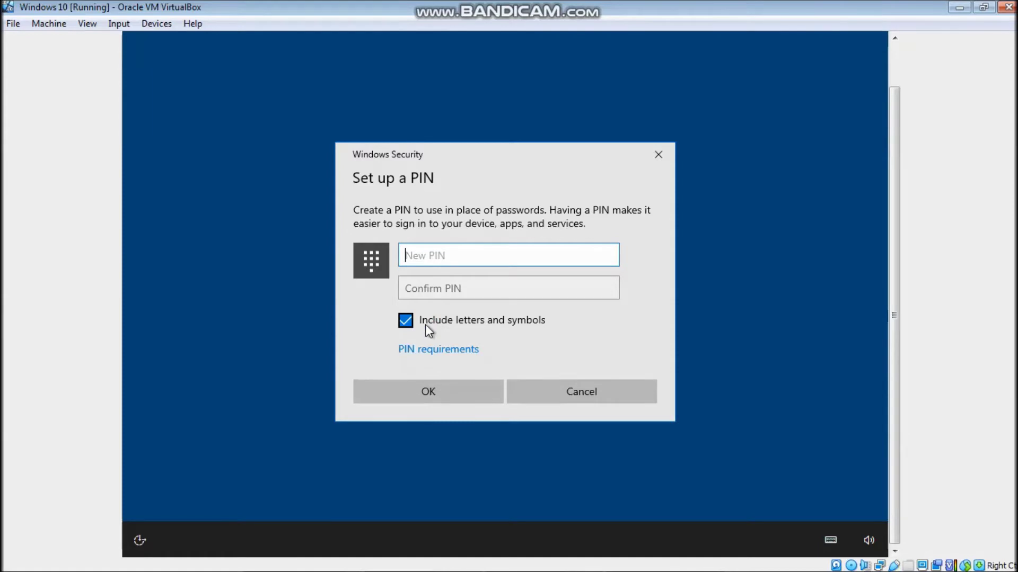
click(596, 393)
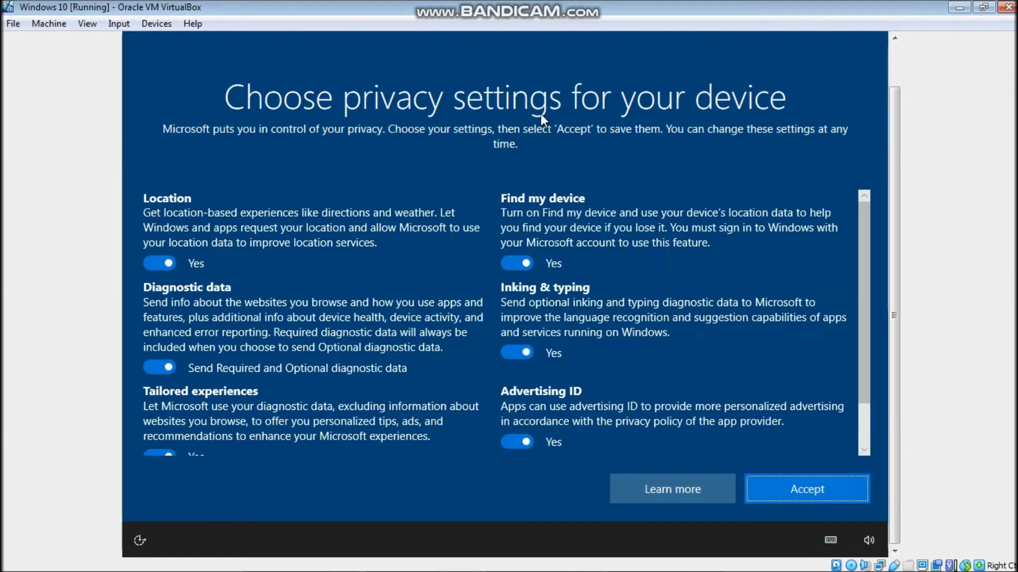
Step: Turn off Location, optional diagnostic data, Tailored experiences, Advertising ID, Inking & typing and Find my device in the privacy settings
scroll(230, 290, down, 1)
click(160, 225)
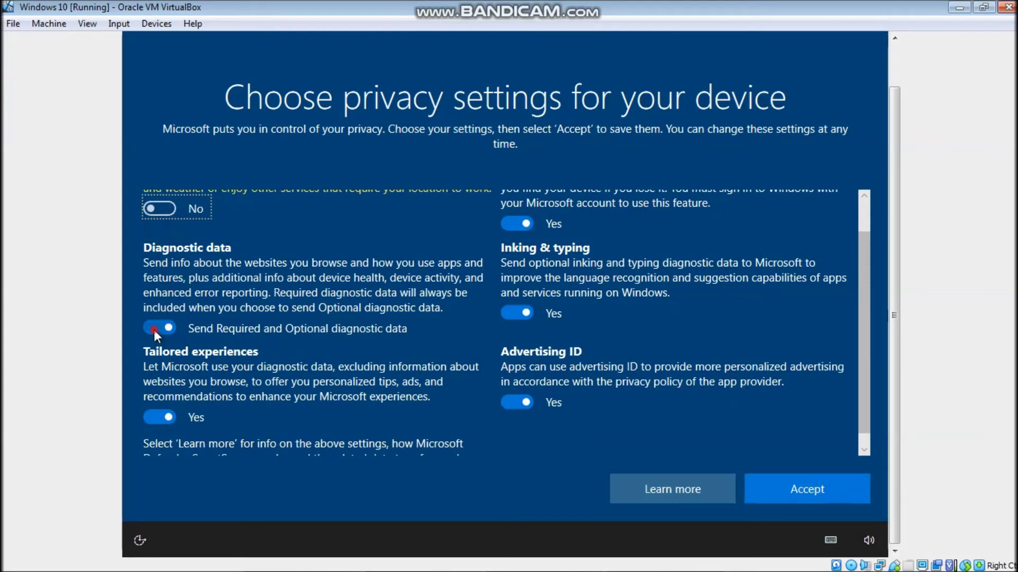
click(155, 328)
click(167, 418)
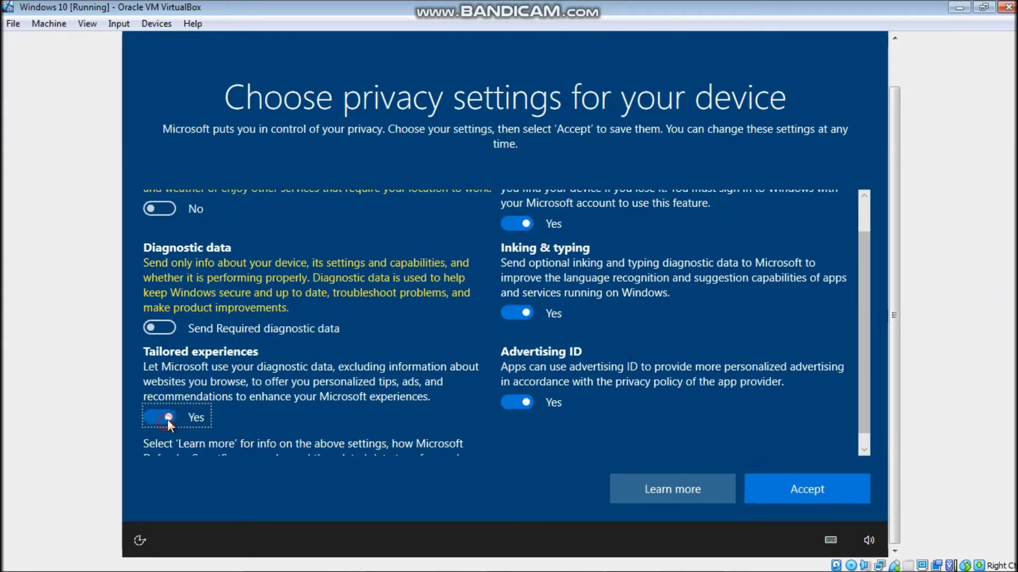
click(520, 404)
click(518, 317)
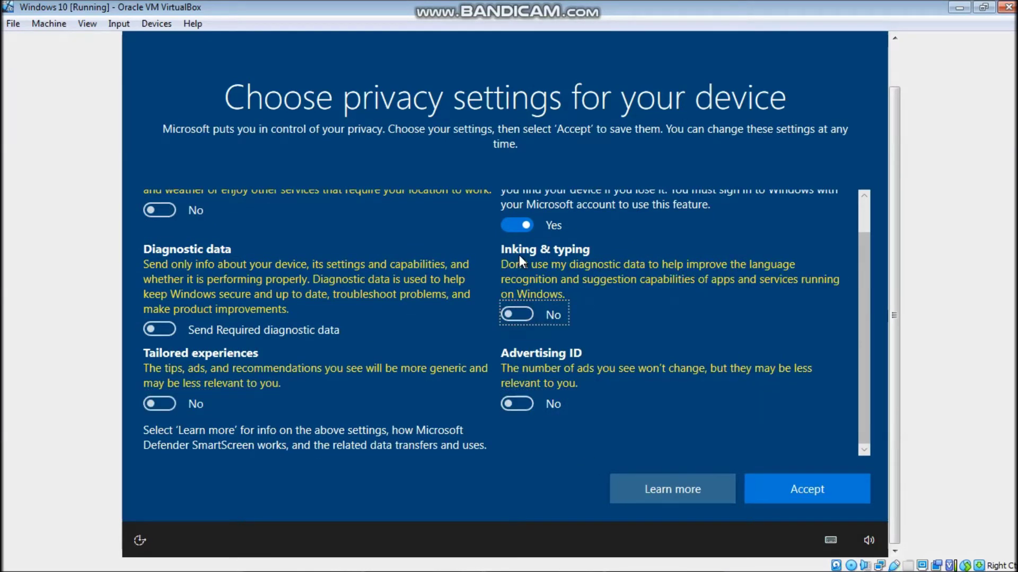
click(520, 226)
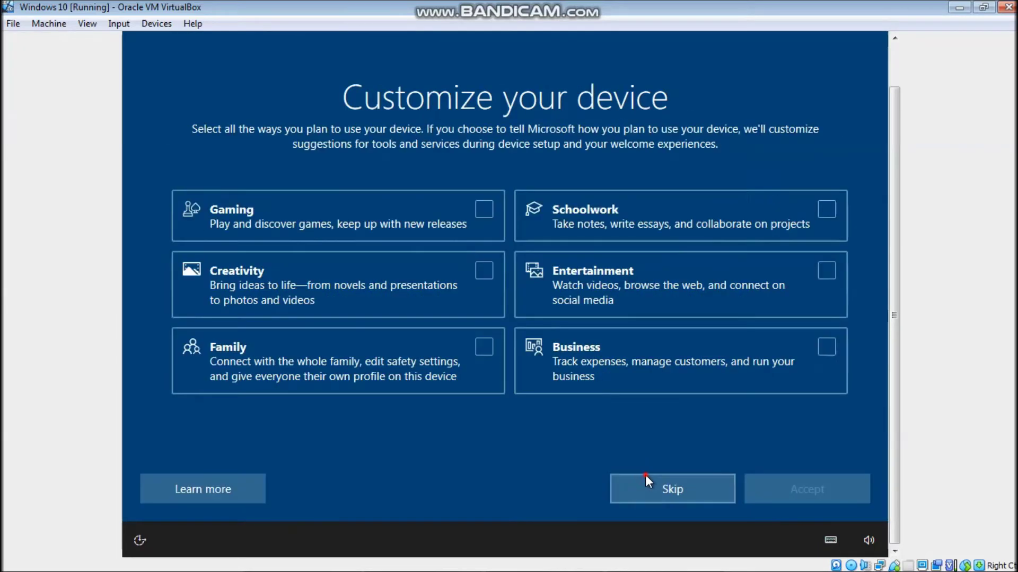
Step: Skip device customization, choose to save files only to this PC, and decline the Microsoft 365 free trial
click(646, 476)
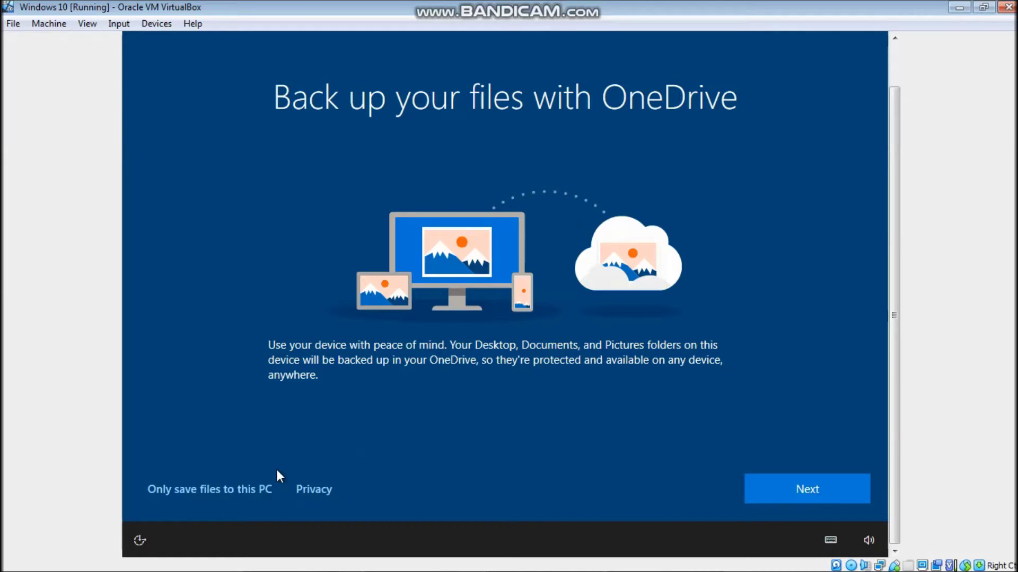
click(205, 493)
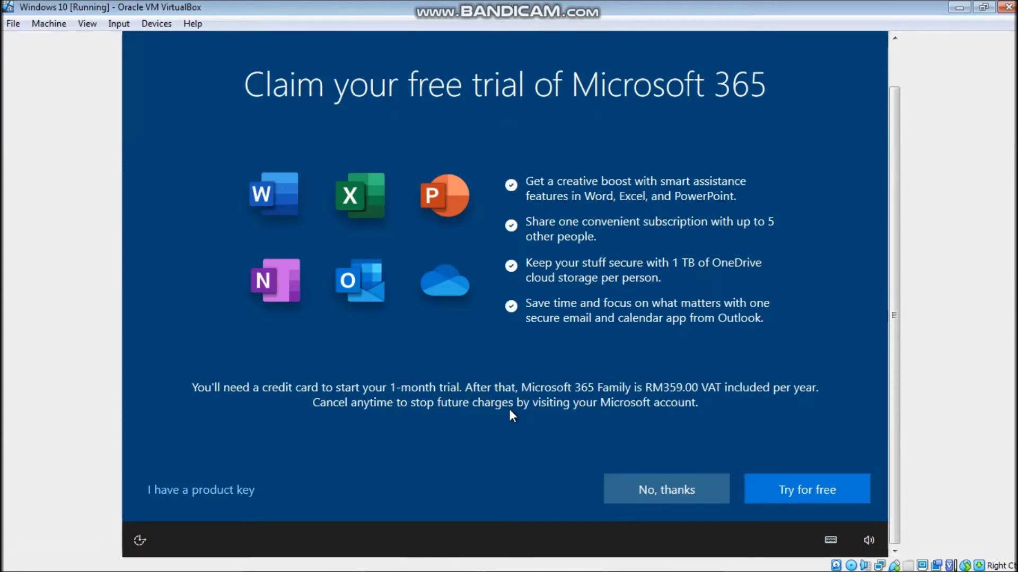
click(655, 489)
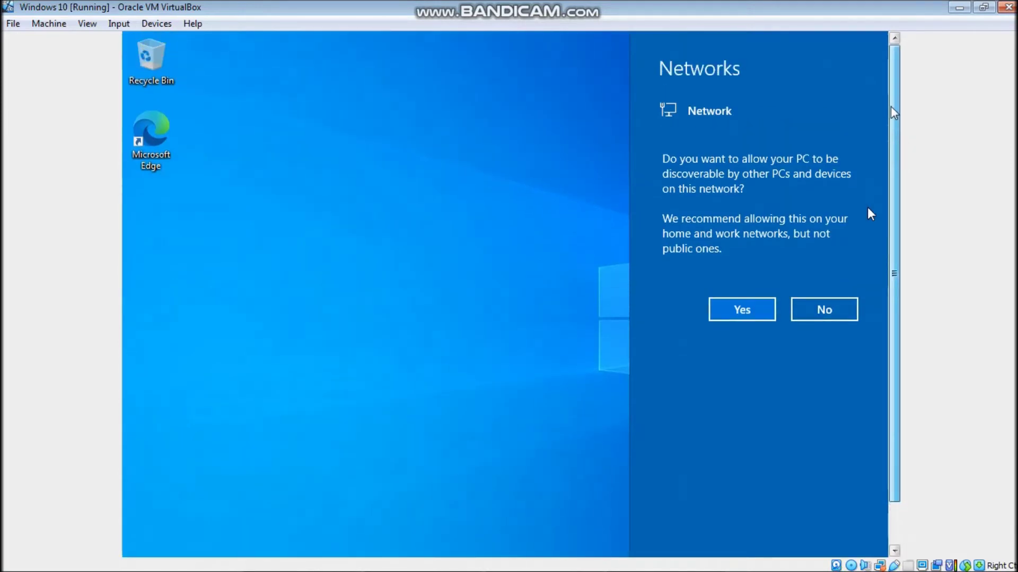
drag(893, 113, 894, 228)
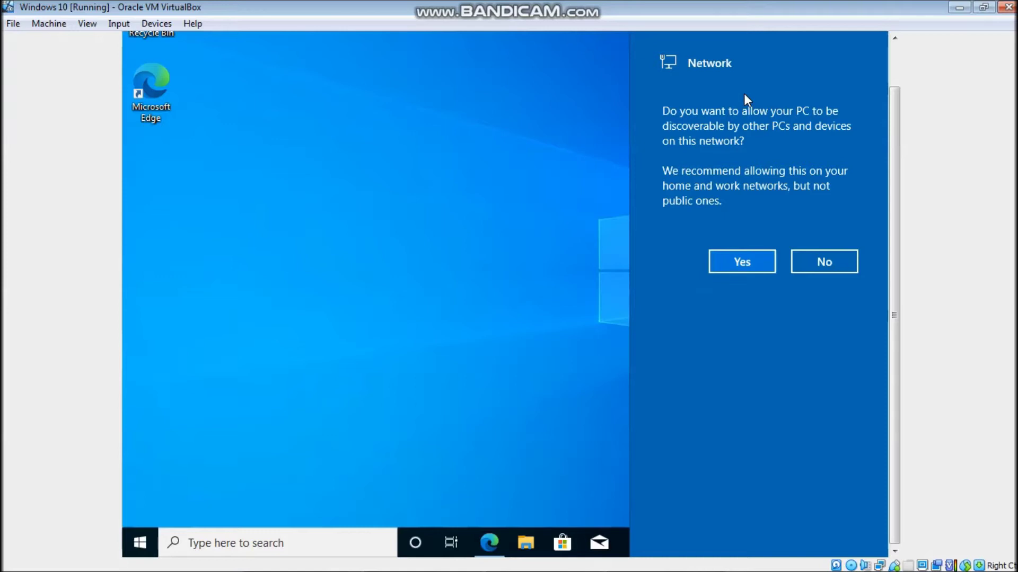
Step: Allow the PC to be discoverable by other devices on the network and decline the Microsoft Edge offer for the moment
click(742, 263)
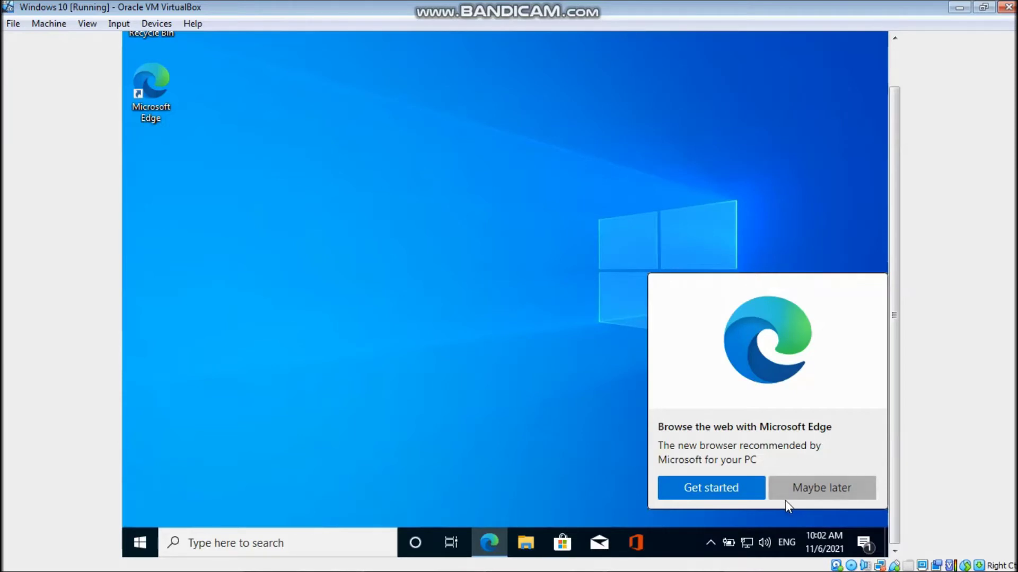
click(803, 488)
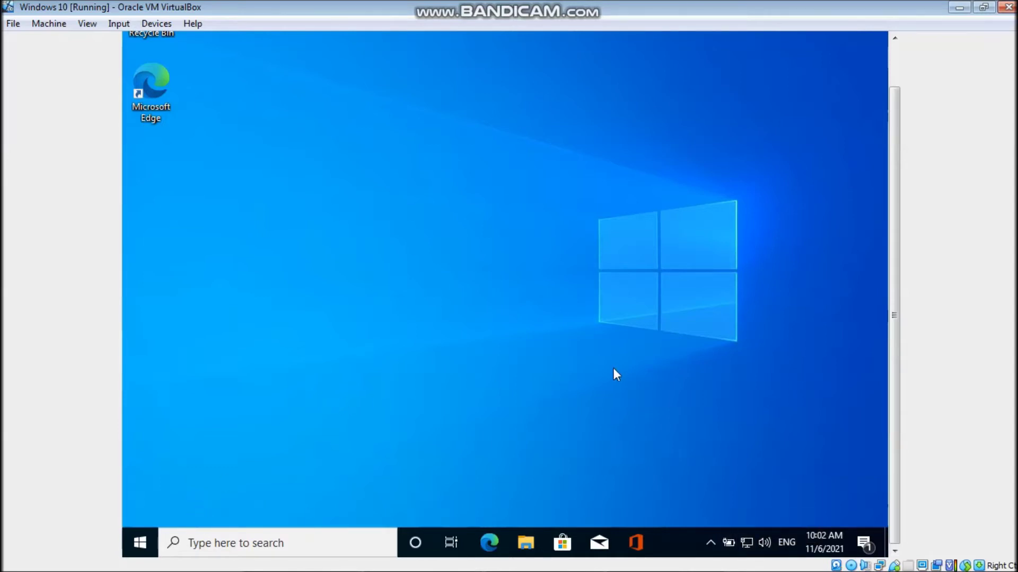
drag(895, 167, 895, 125)
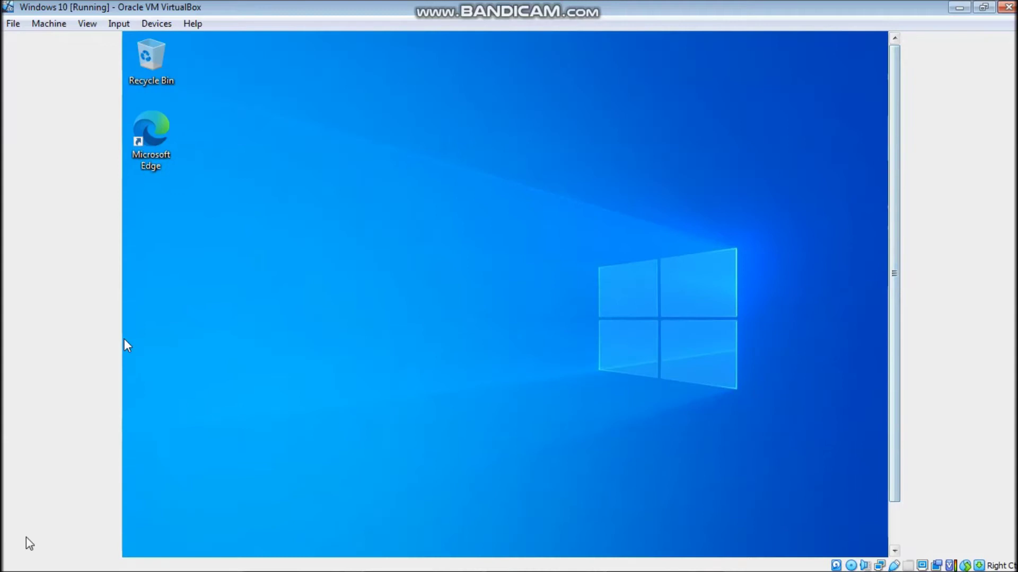
Step: Shut down Windows 10 inside the virtual machine
drag(894, 212, 893, 259)
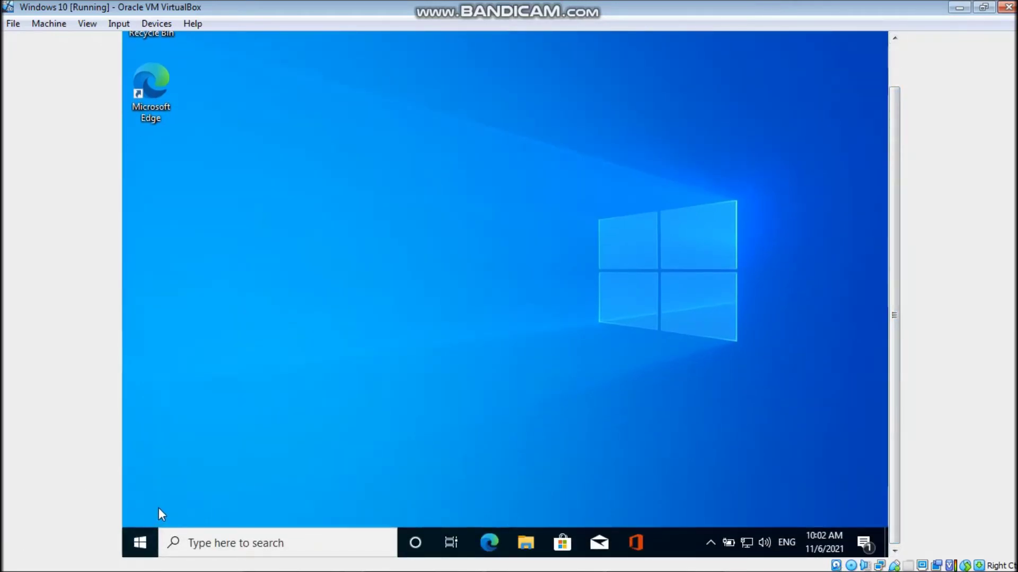
click(139, 542)
click(139, 513)
click(159, 456)
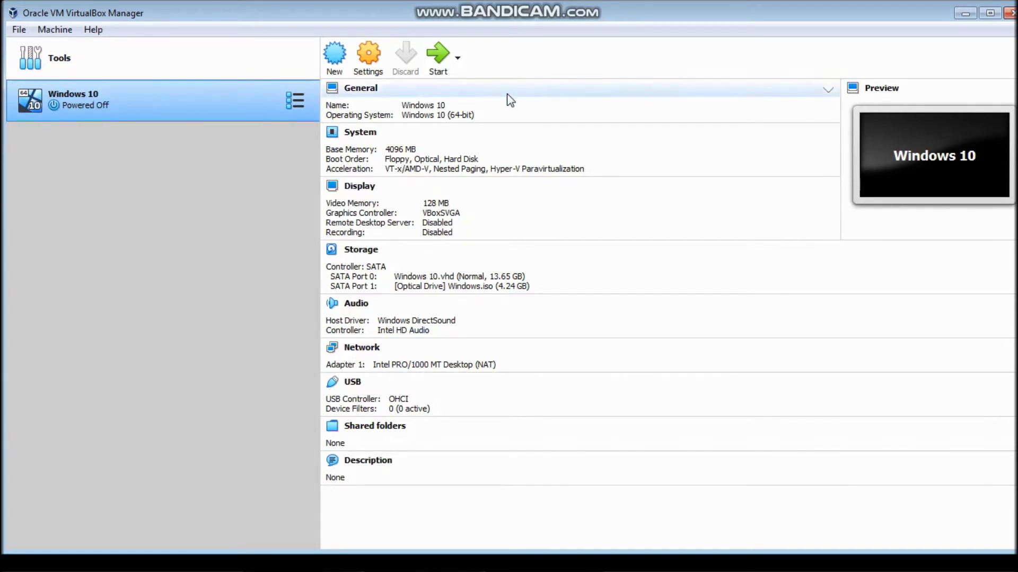
Step: Remove the Windows.iso attachment from the Windows 10 machine's SATA controller, check its network adapter settings and save
click(378, 72)
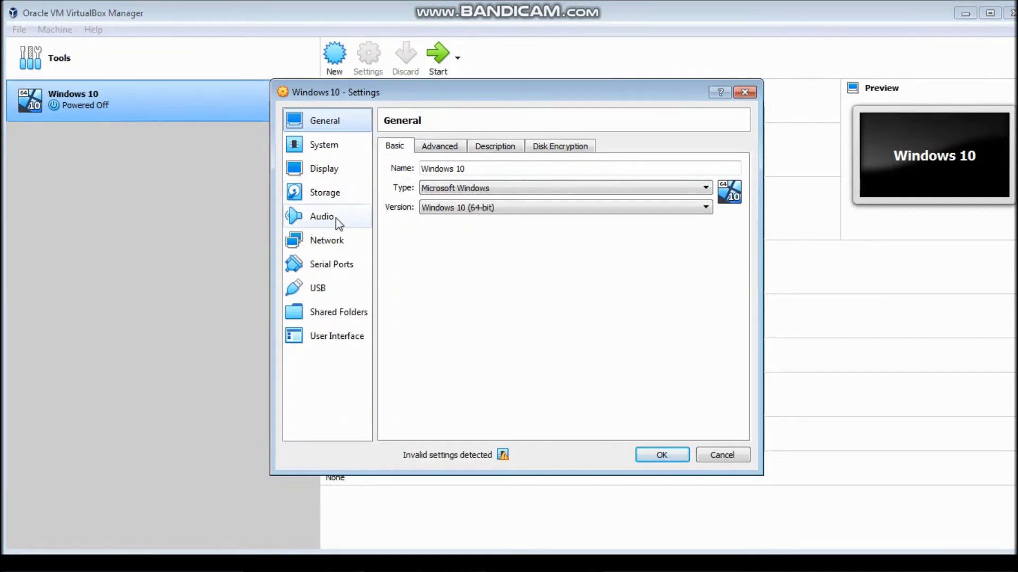
click(332, 195)
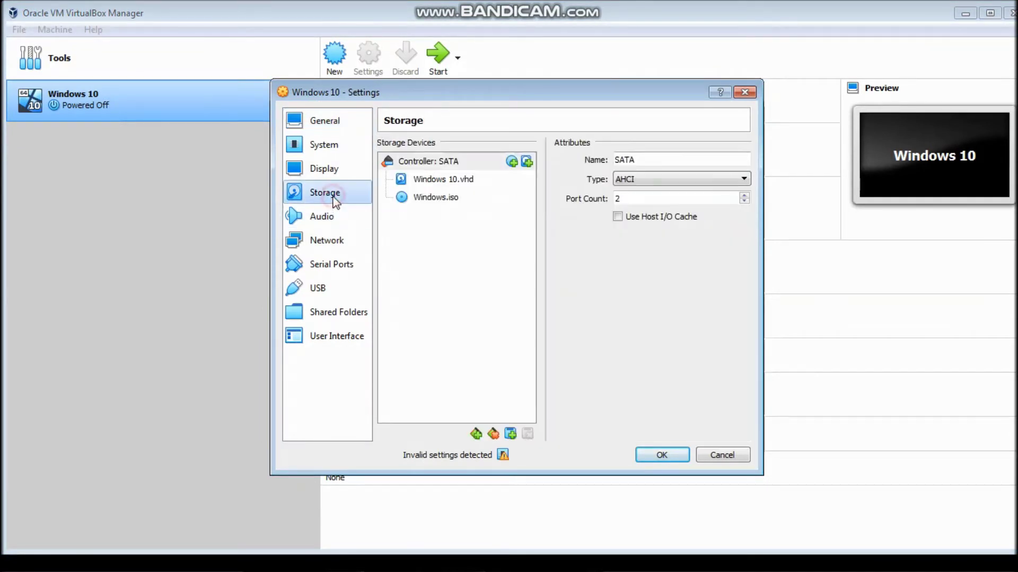
click(431, 200)
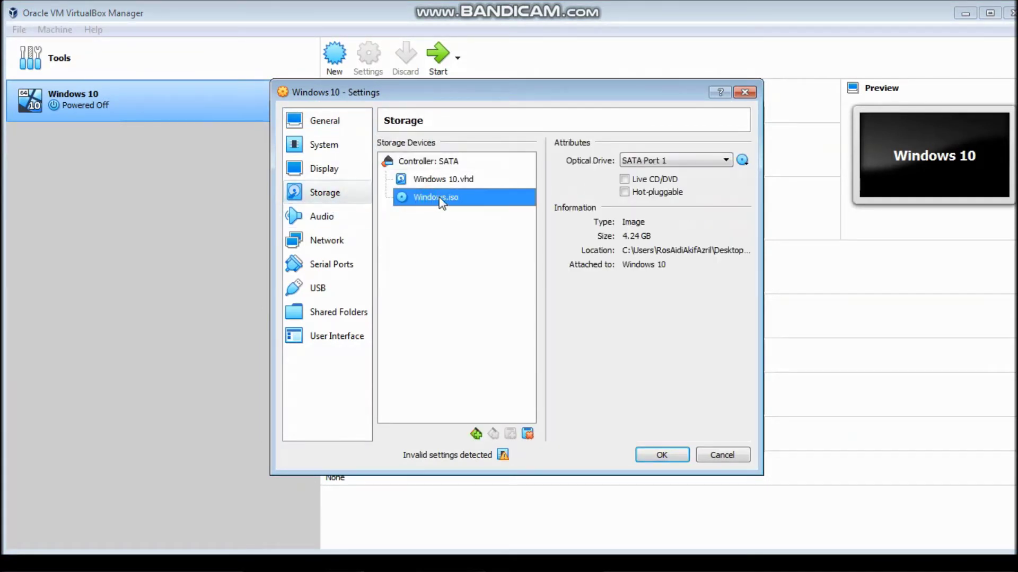
right_click(451, 201)
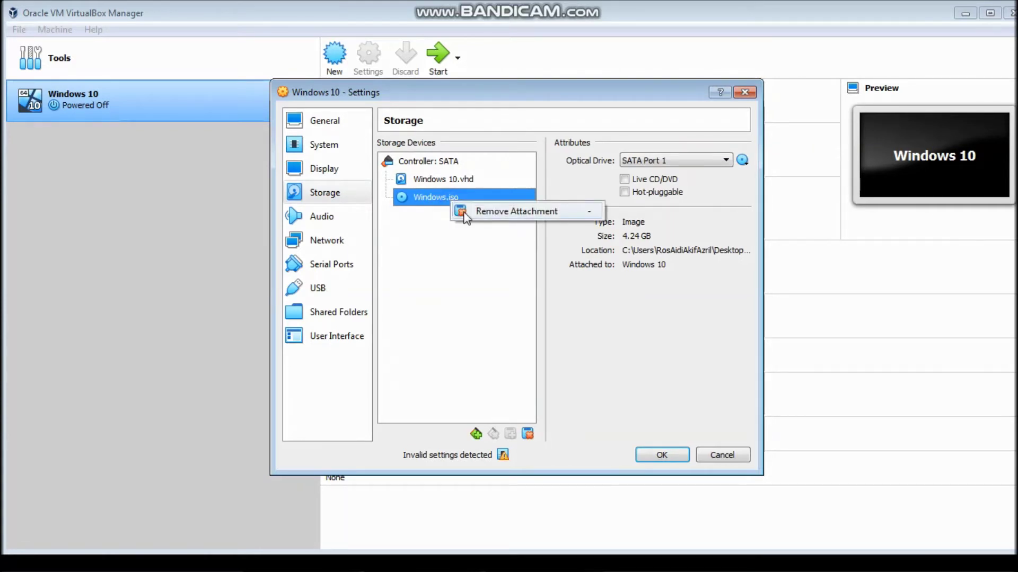
click(464, 212)
click(489, 336)
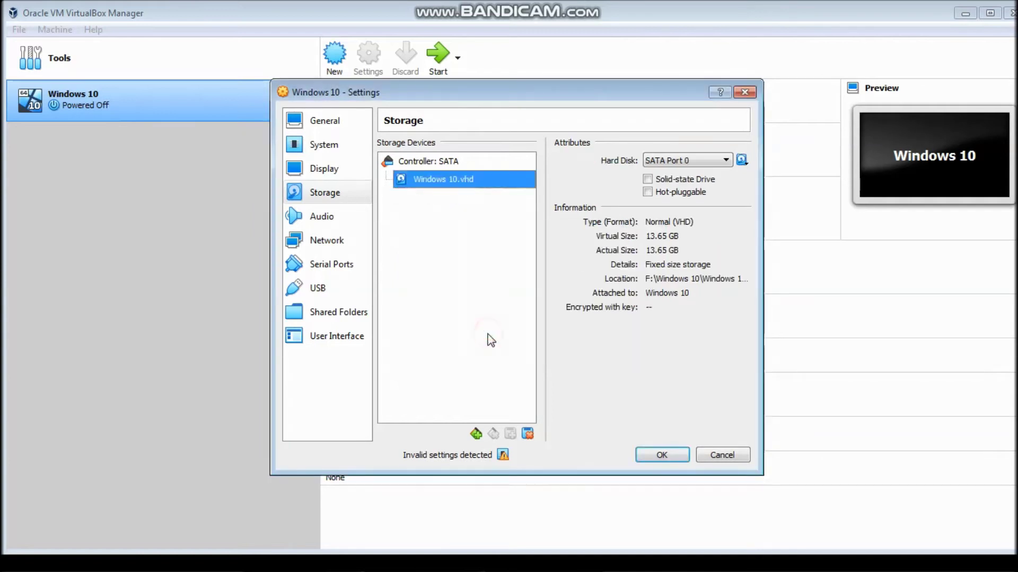
click(331, 240)
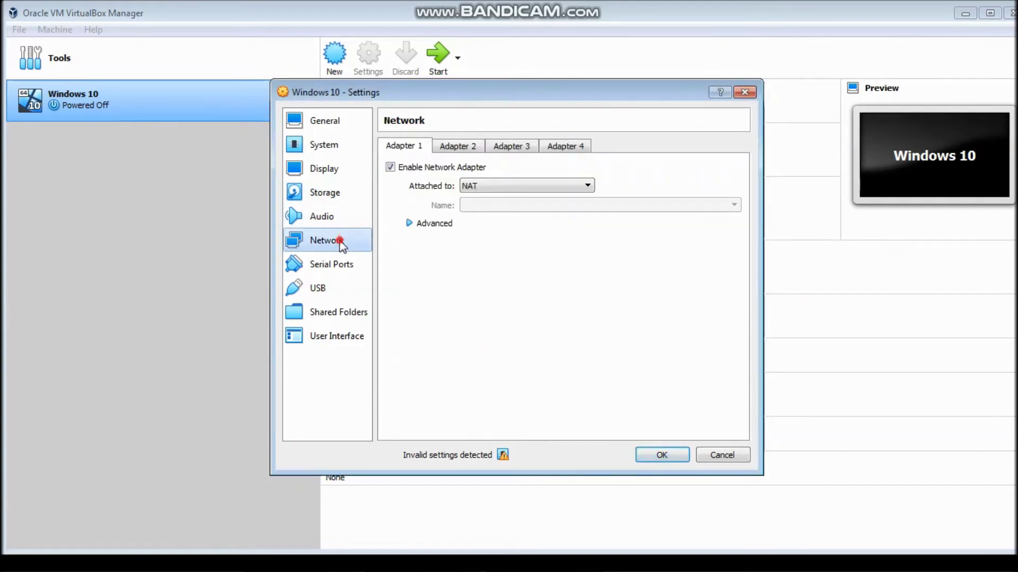
click(666, 465)
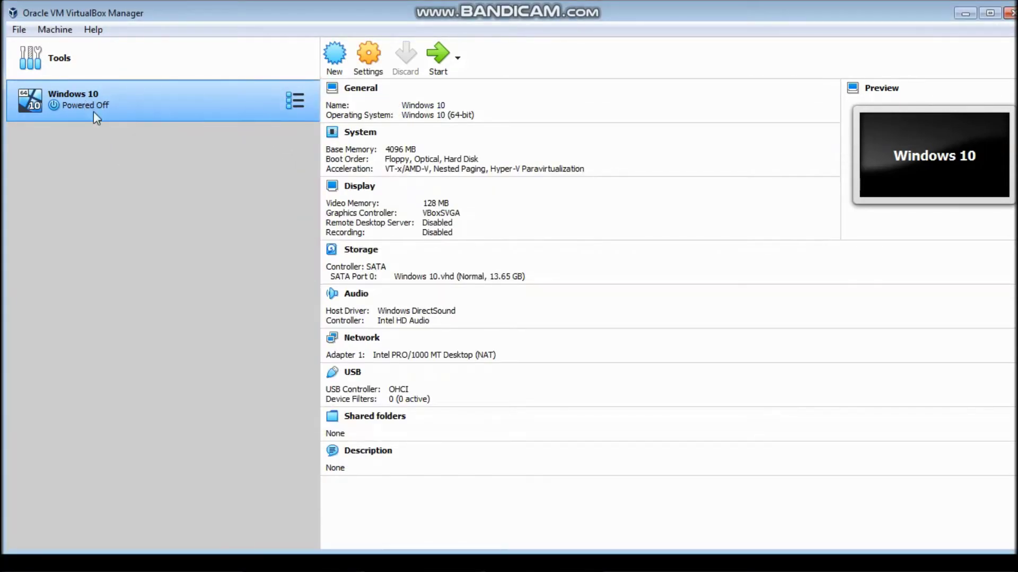
Step: Start the Windows 10 virtual machine and open Command Prompt in it by searching for cmd
click(439, 75)
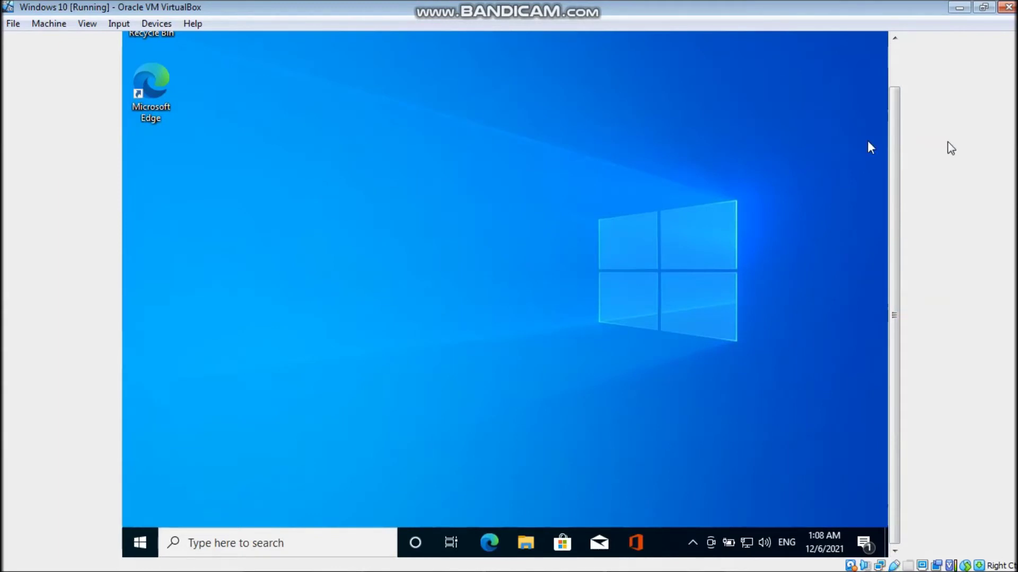
scroll(894, 127, up, 2)
scroll(895, 115, down, 2)
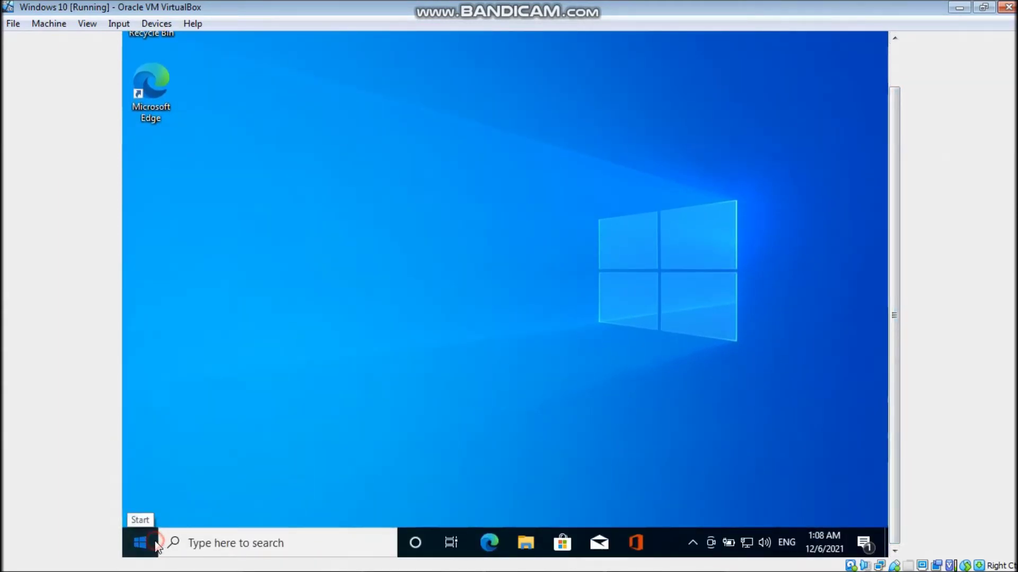
click(217, 543)
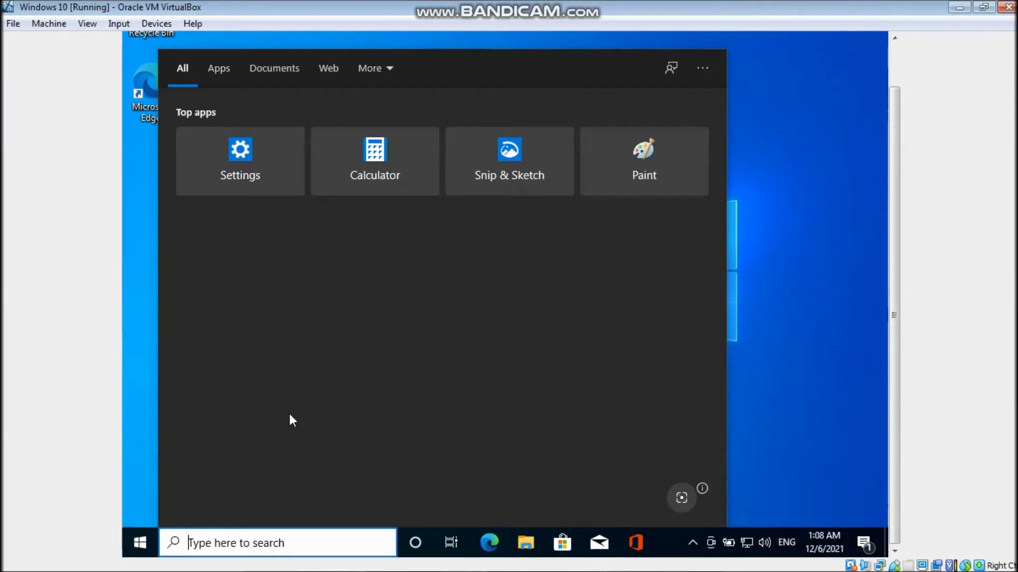
click(281, 543)
text(cmd)
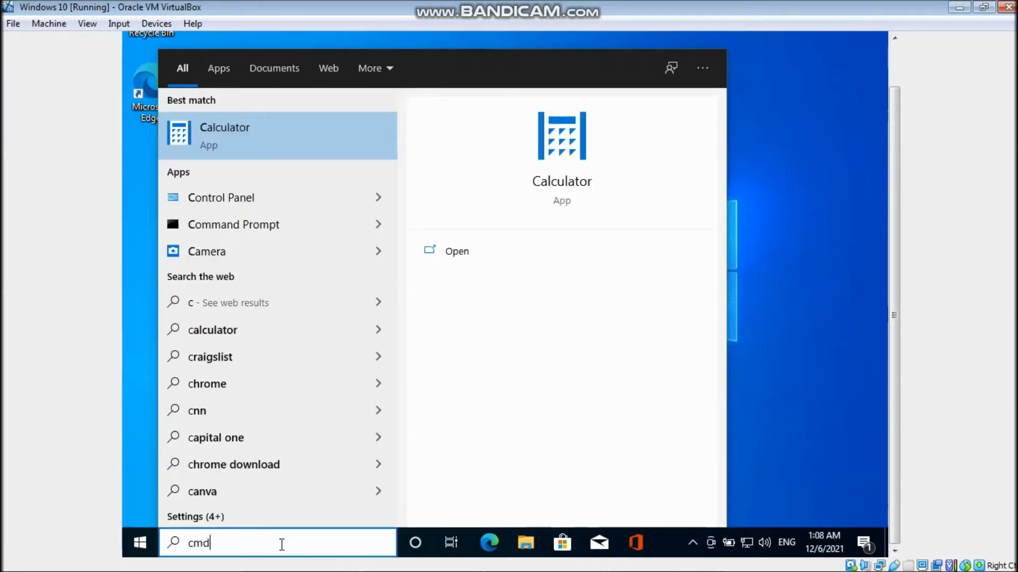
key(Return)
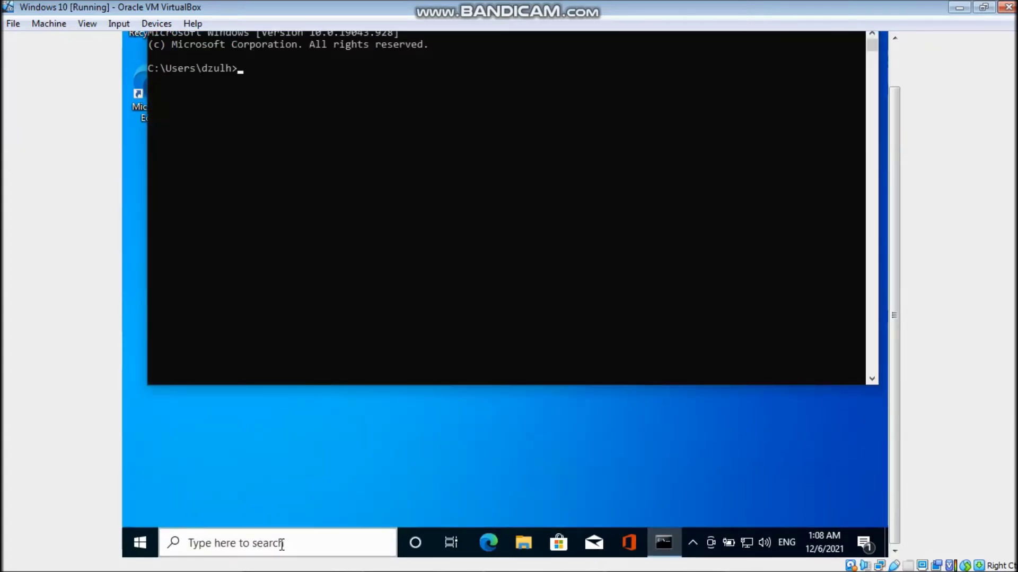
Step: Test the internet connection by pinging 8.8.8.8, and close Command Prompt
scroll(677, 64, up, 1)
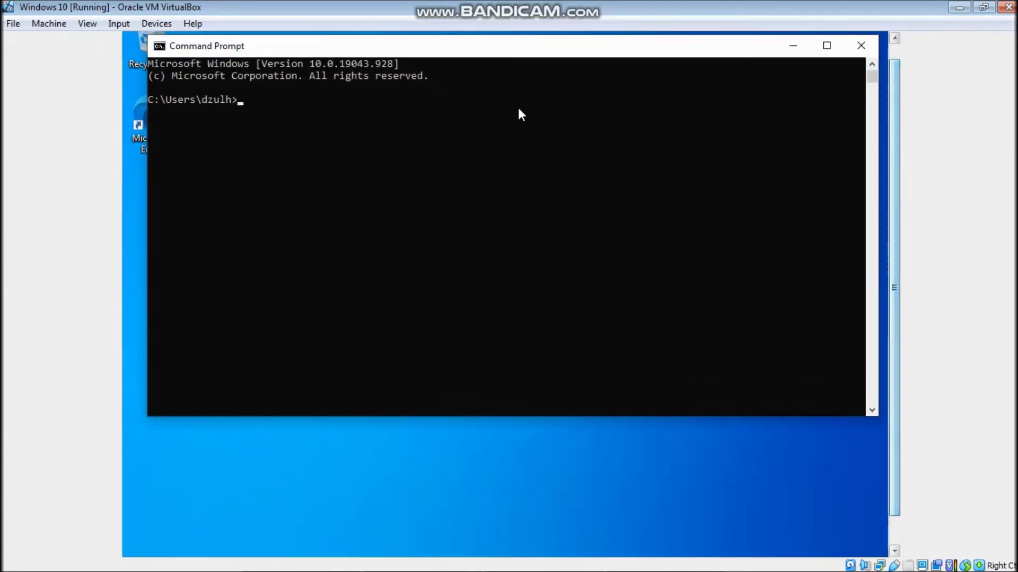
text(ping)
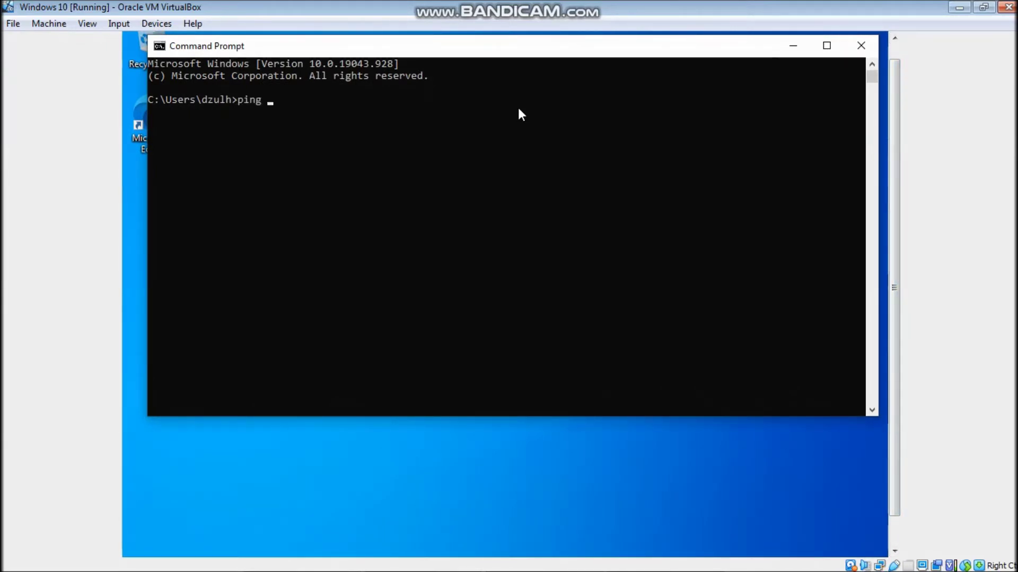
text( 8.8.8.8)
key(Return)
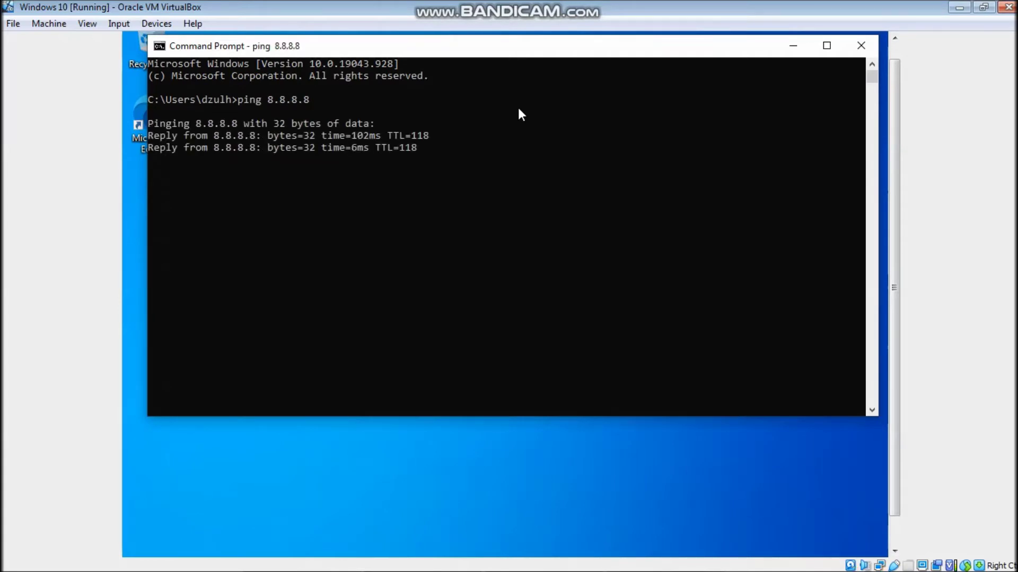
click(862, 46)
drag(892, 109, 901, 188)
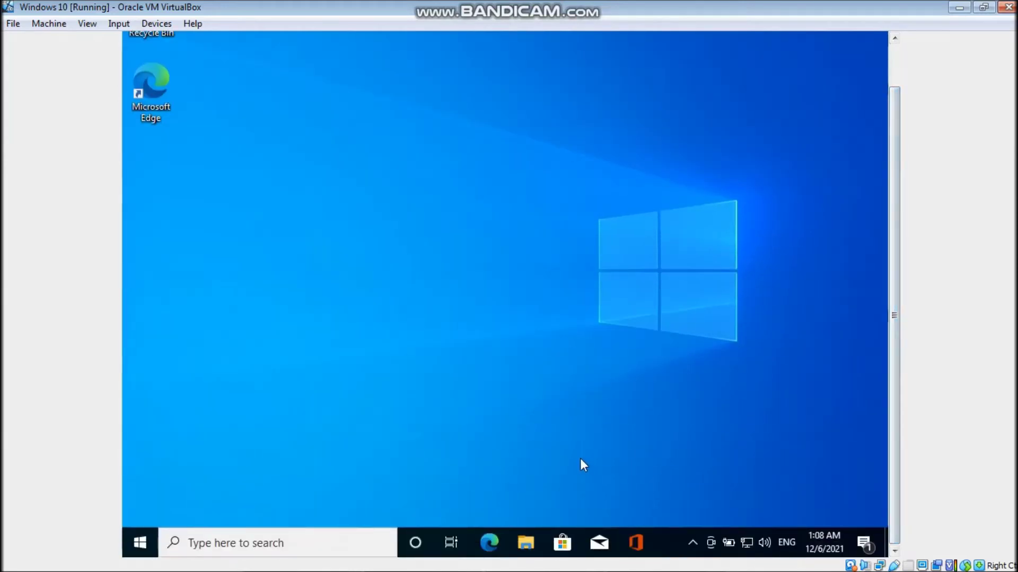
Step: Open Microsoft Edge in the virtual machine and go to mikrotik.com
click(492, 548)
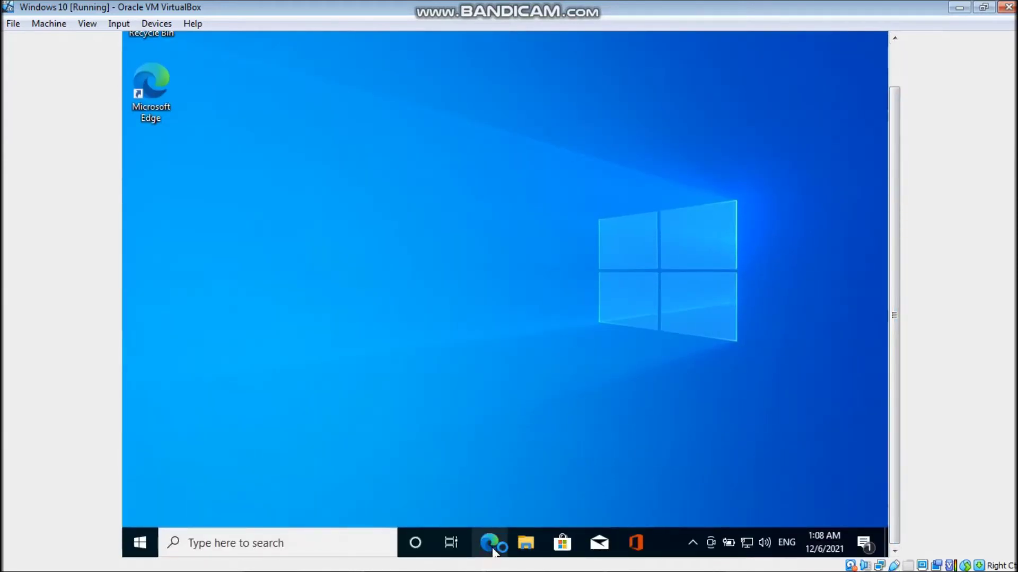
drag(894, 133, 895, 102)
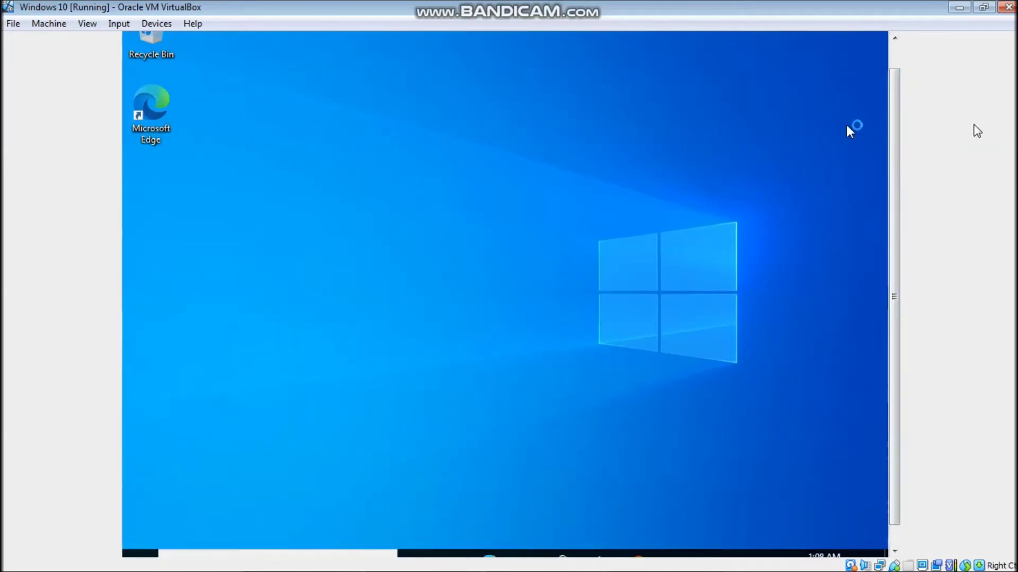
drag(898, 113, 903, 133)
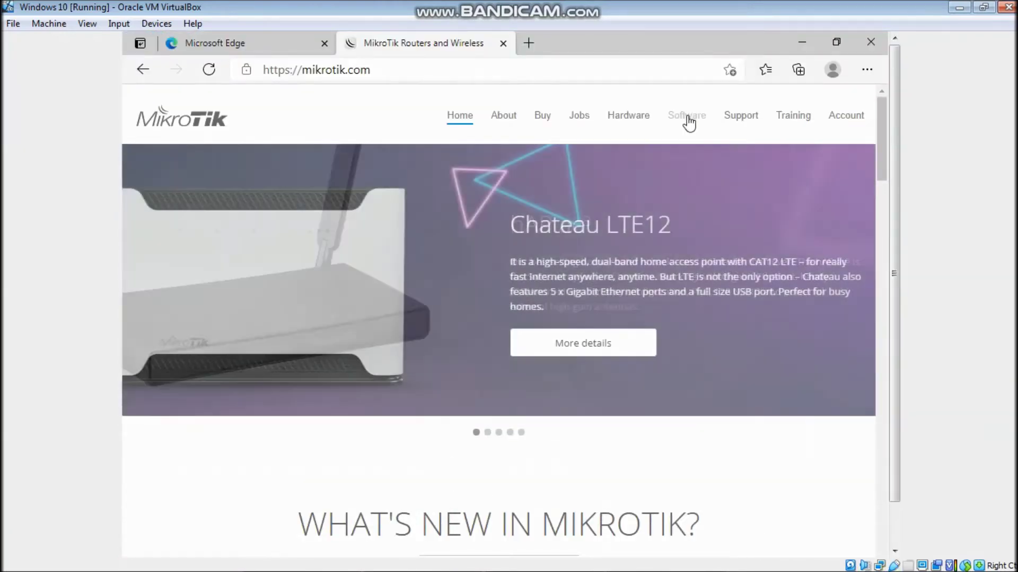
Step: Download WinBox 3.28 (64-bit) from MikroTik's software downloads page
click(687, 117)
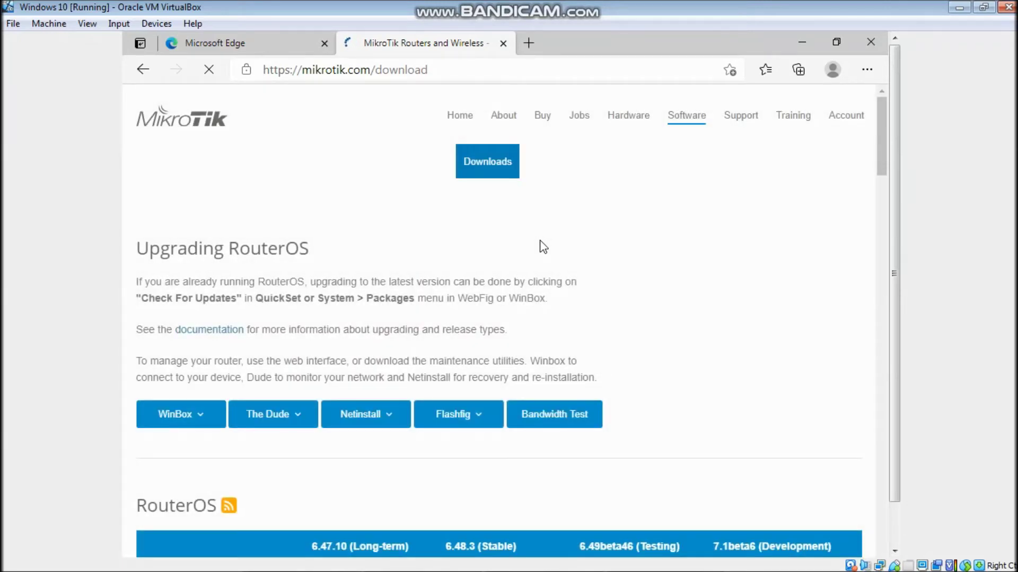
scroll(539, 245, down, 1)
click(186, 350)
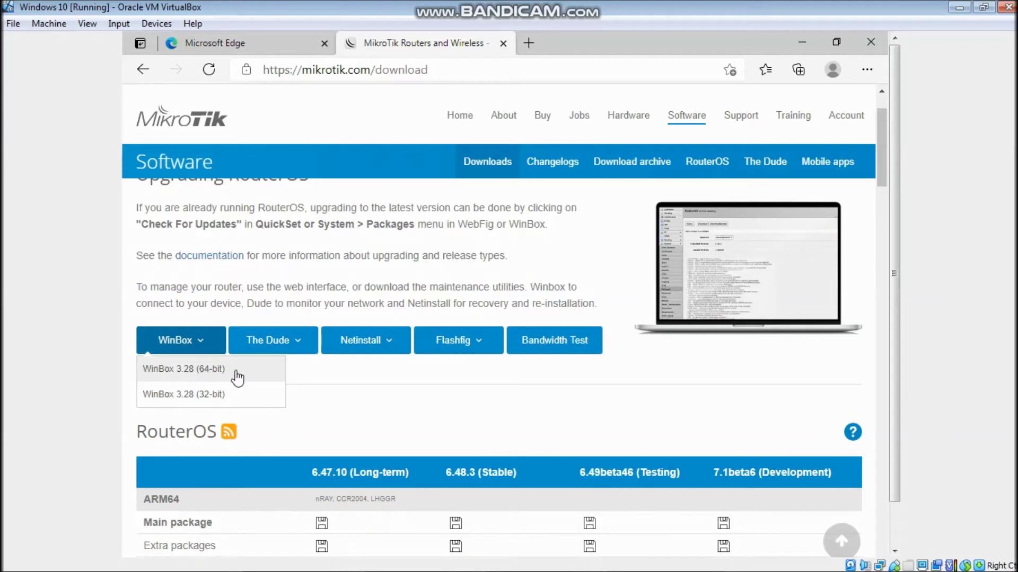
click(205, 371)
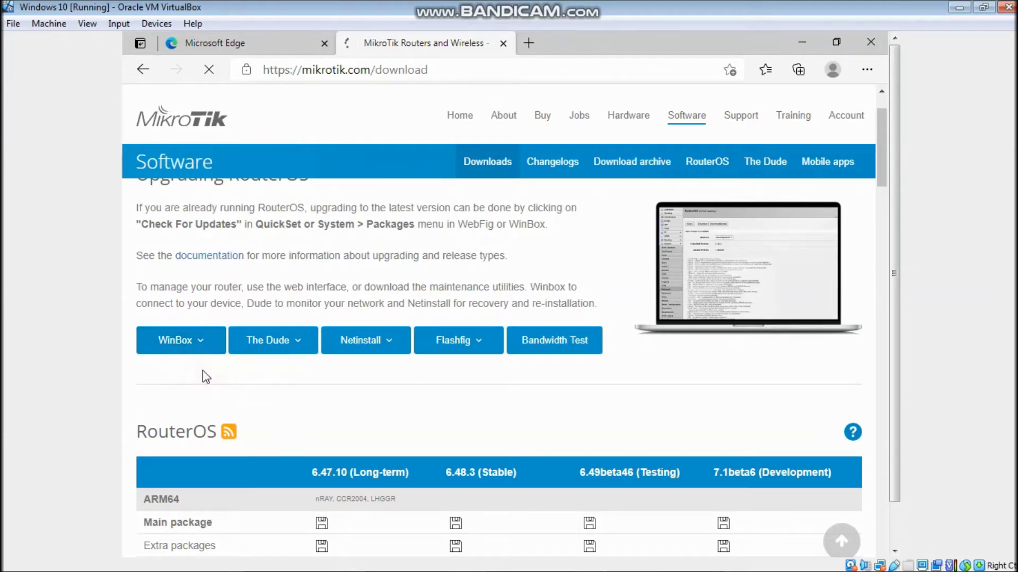
Step: Open the downloaded winbox64 (1).exe and close the browser
drag(897, 163, 896, 207)
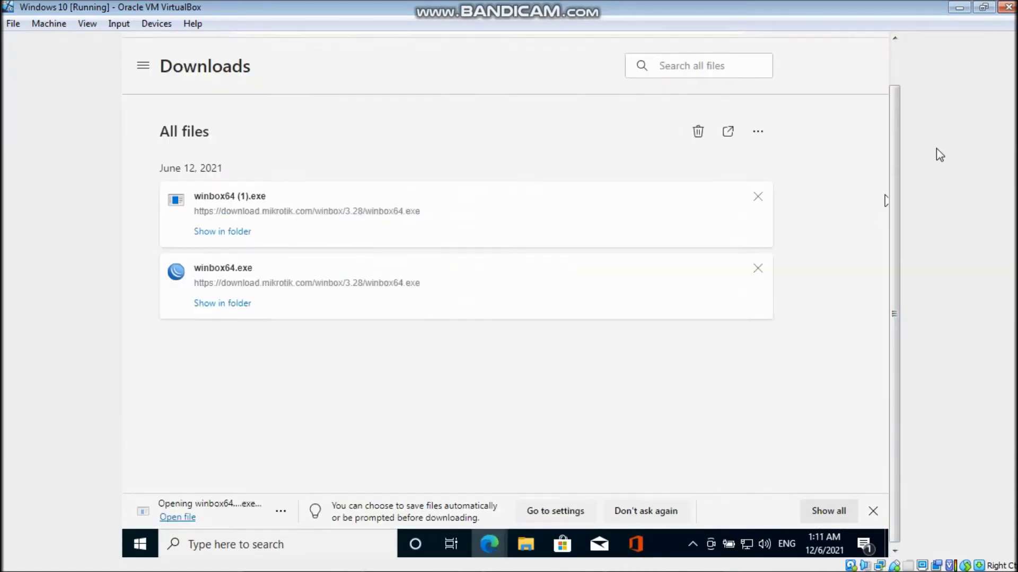
drag(894, 148, 896, 50)
click(871, 39)
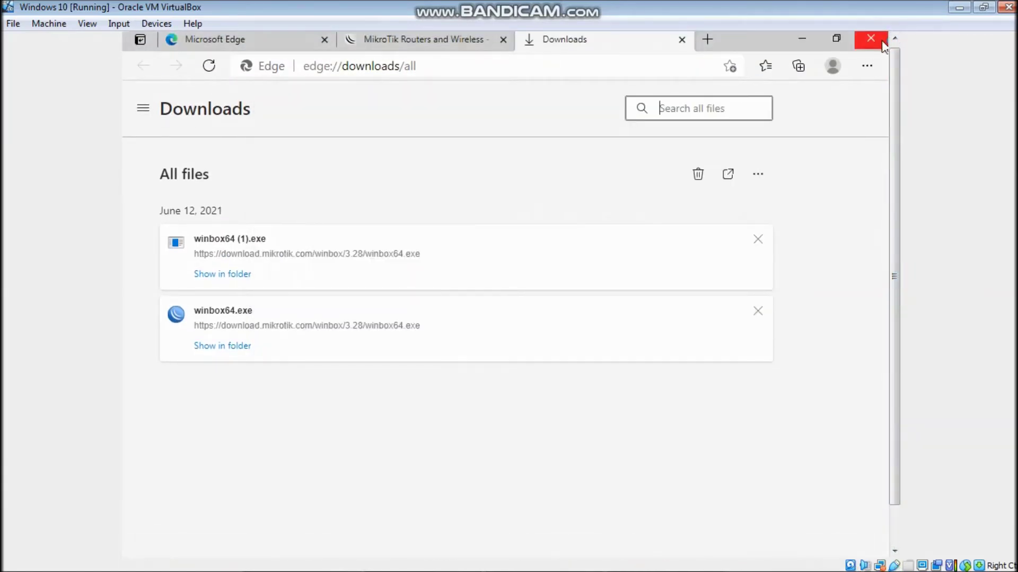
click(869, 38)
click(804, 98)
click(791, 94)
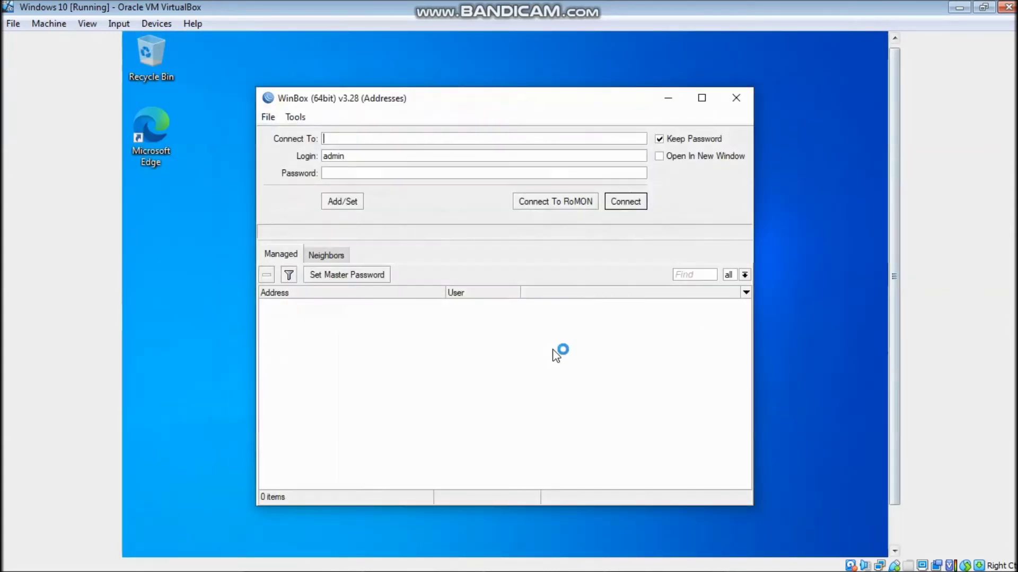
Step: Allow winbox64 (1) and winbox64 through Windows Defender Firewall on private networks, and close the WinBox window
drag(893, 336, 892, 405)
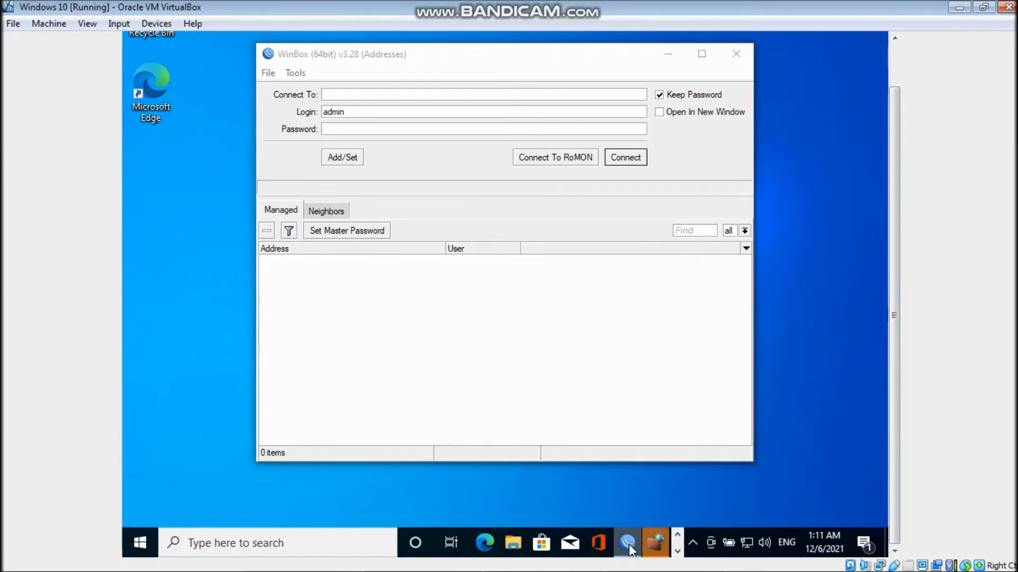
click(602, 400)
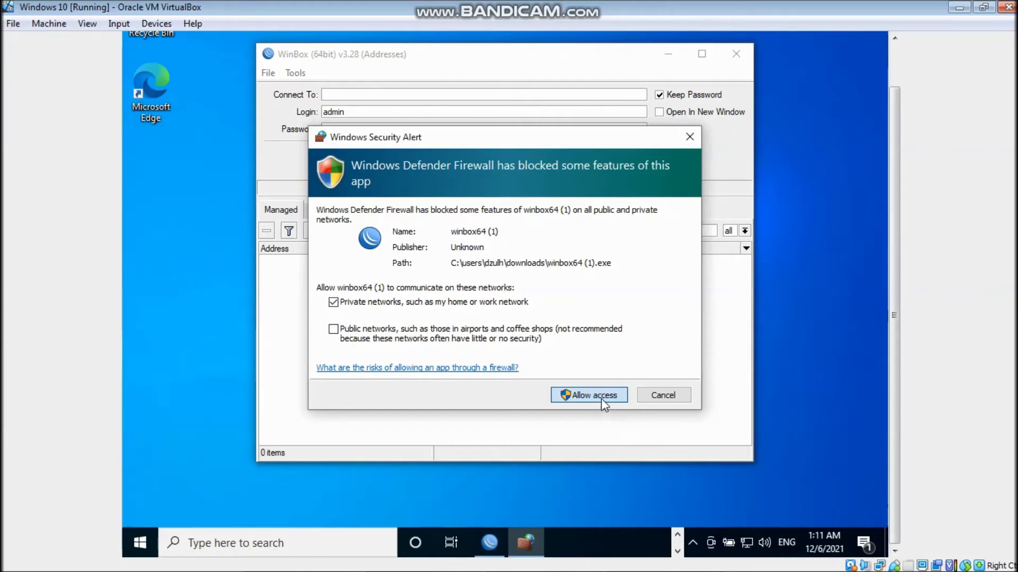
click(594, 396)
scroll(905, 97, up, 1)
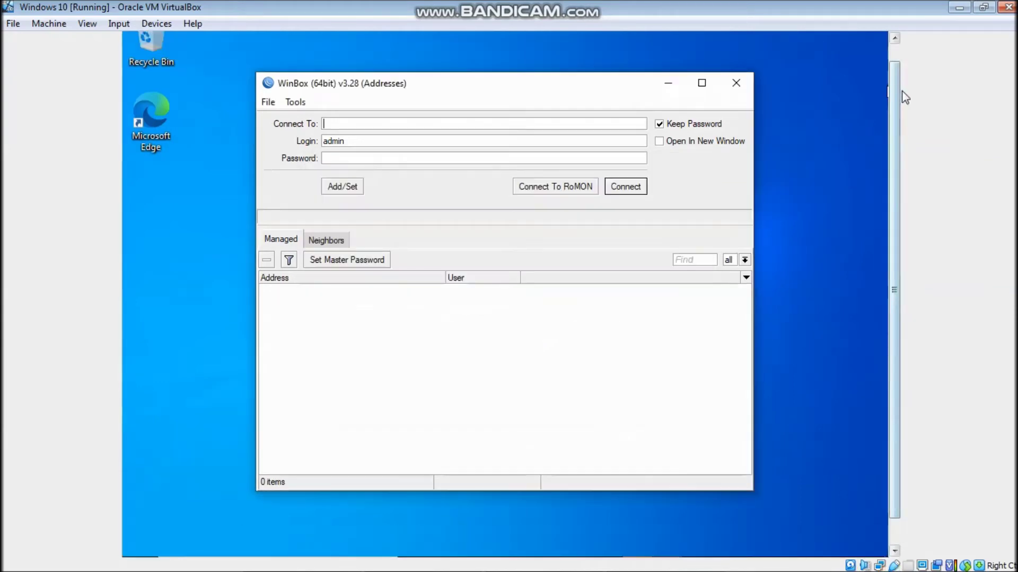
click(734, 85)
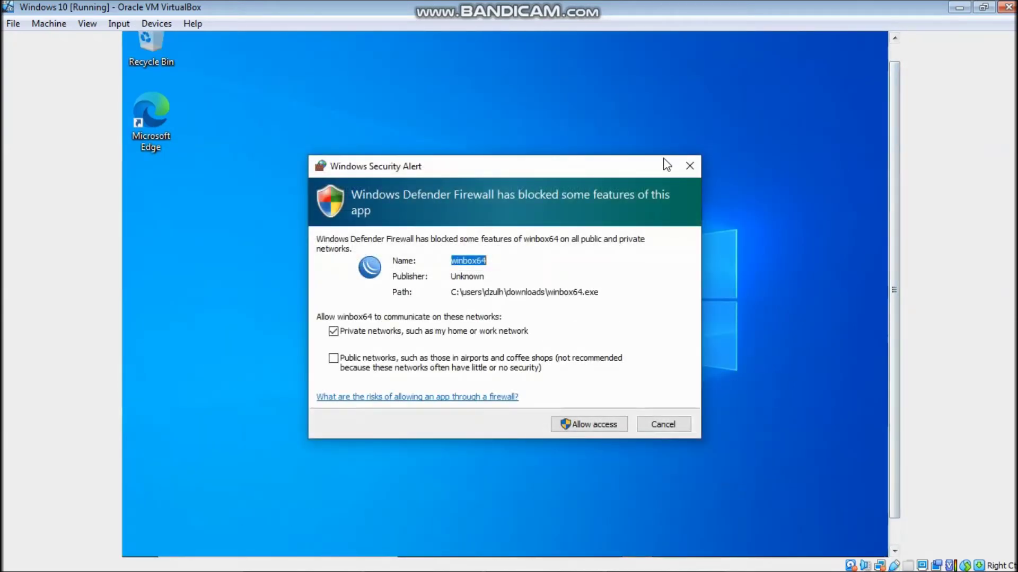
click(594, 424)
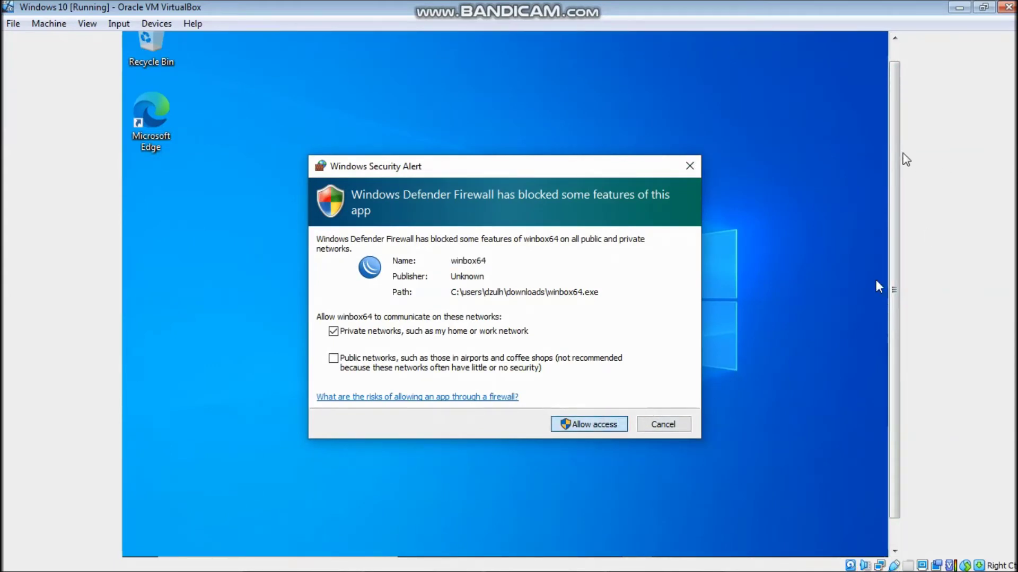
Step: Attach network adapter 1 of the Windows 10 virtual machine to Generic Driver, expand its advanced settings and save the configuration
scroll(894, 130, down, 1)
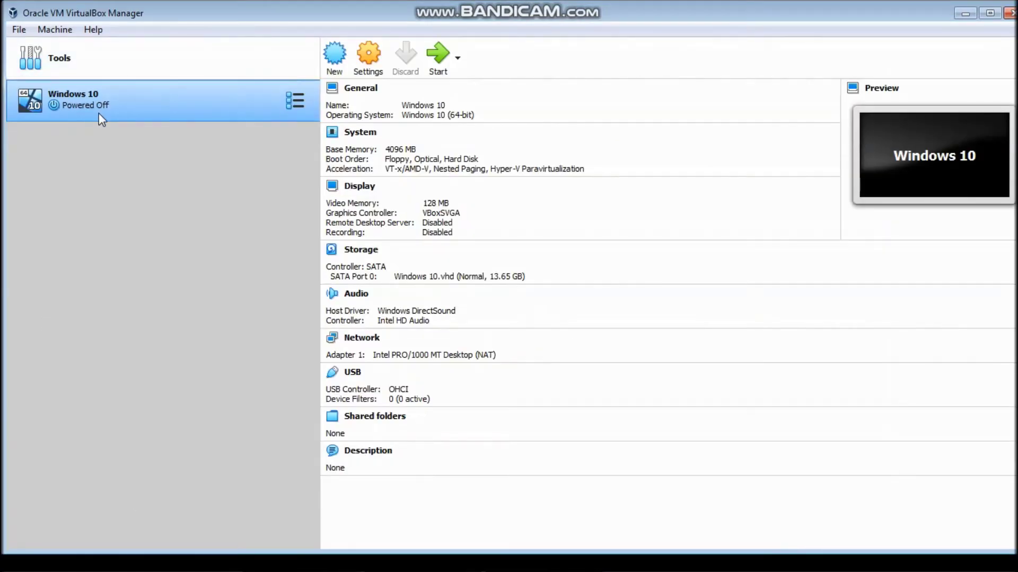
click(366, 62)
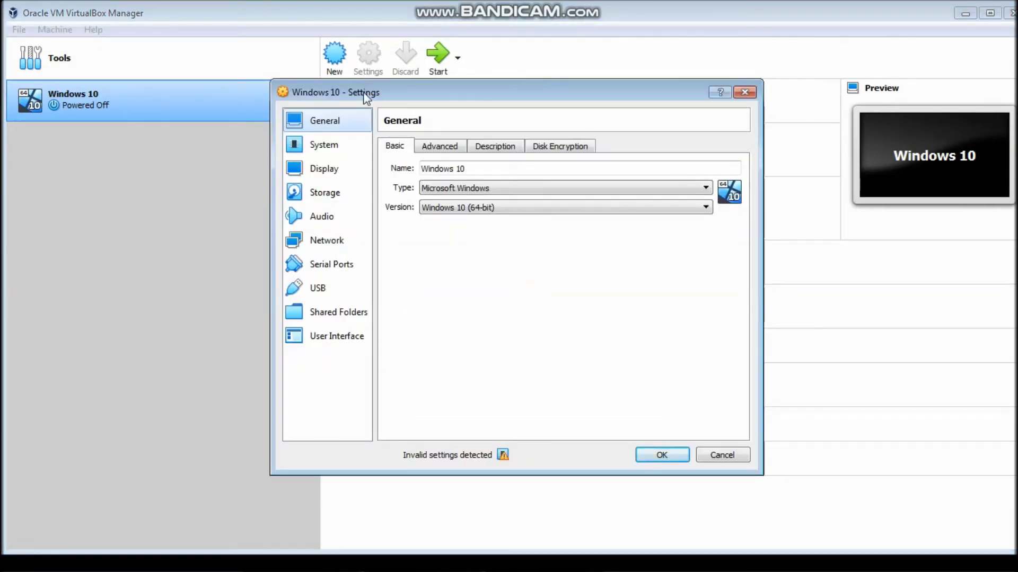
click(327, 243)
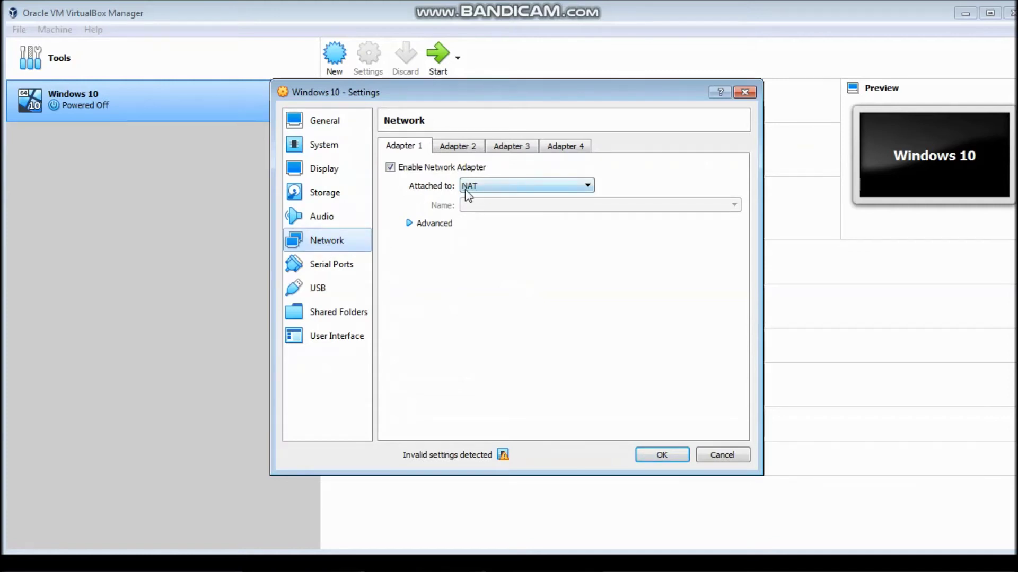
click(493, 191)
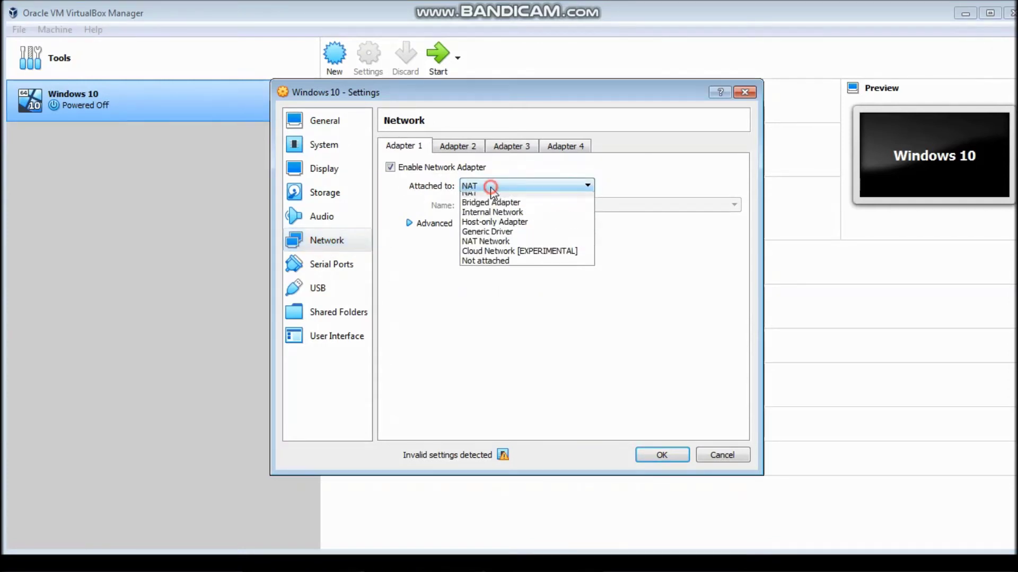
click(493, 237)
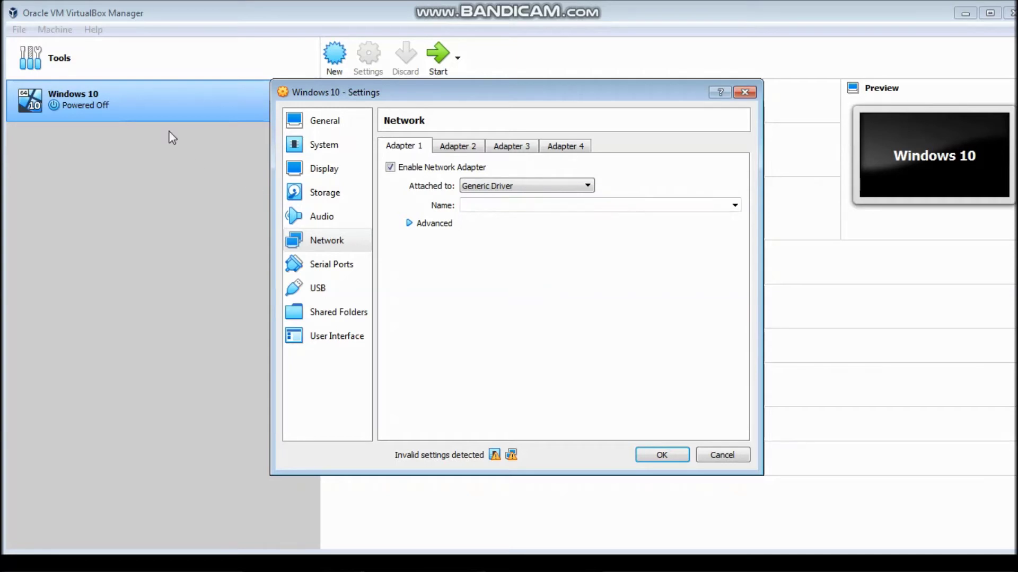
drag(502, 91, 502, 96)
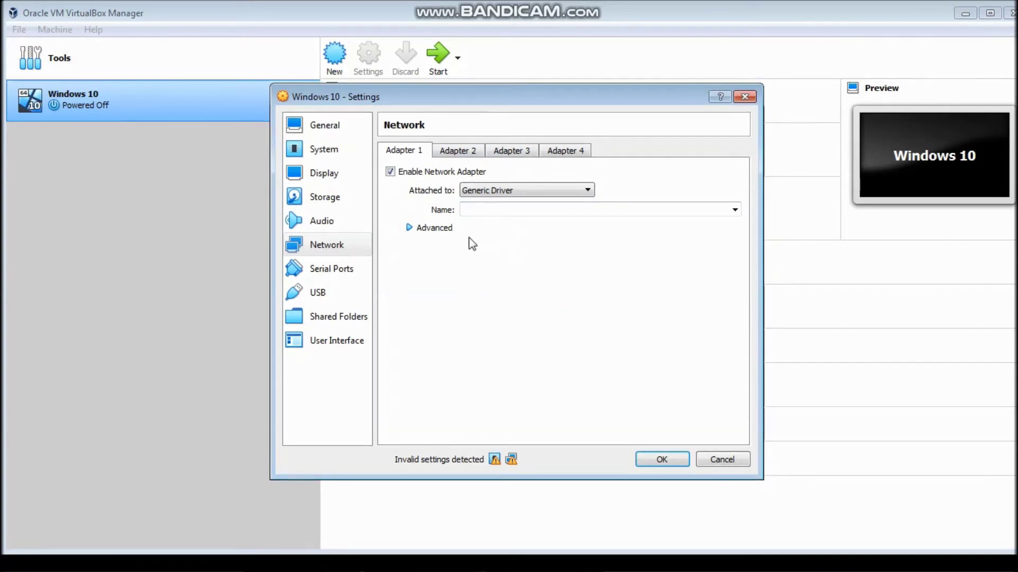
click(409, 229)
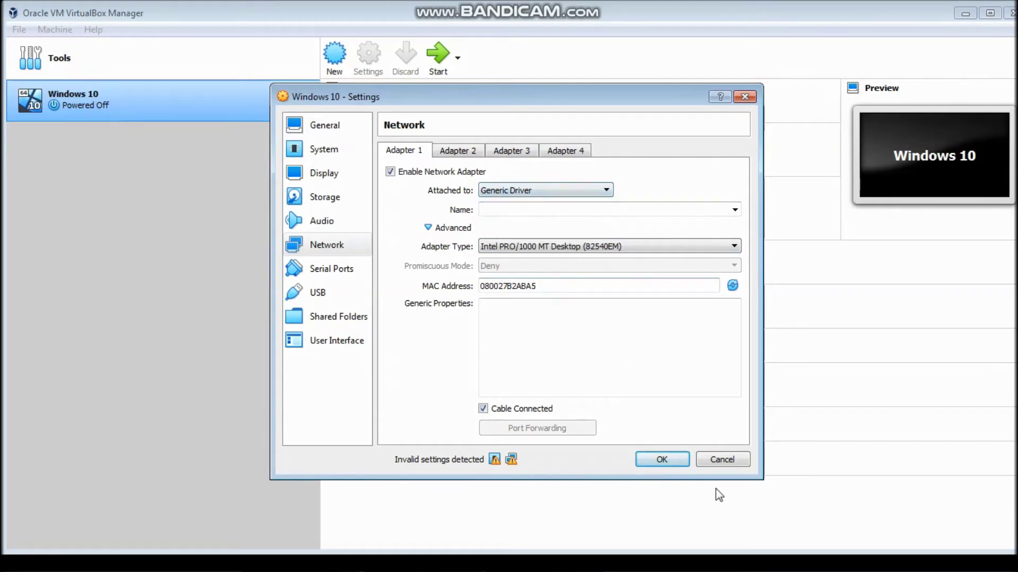
click(660, 460)
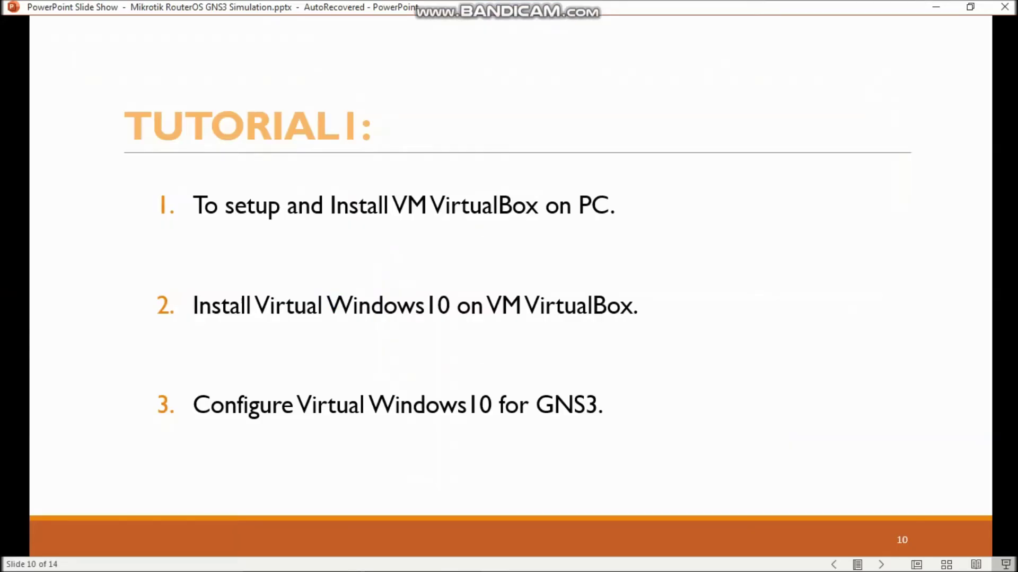
click(404, 336)
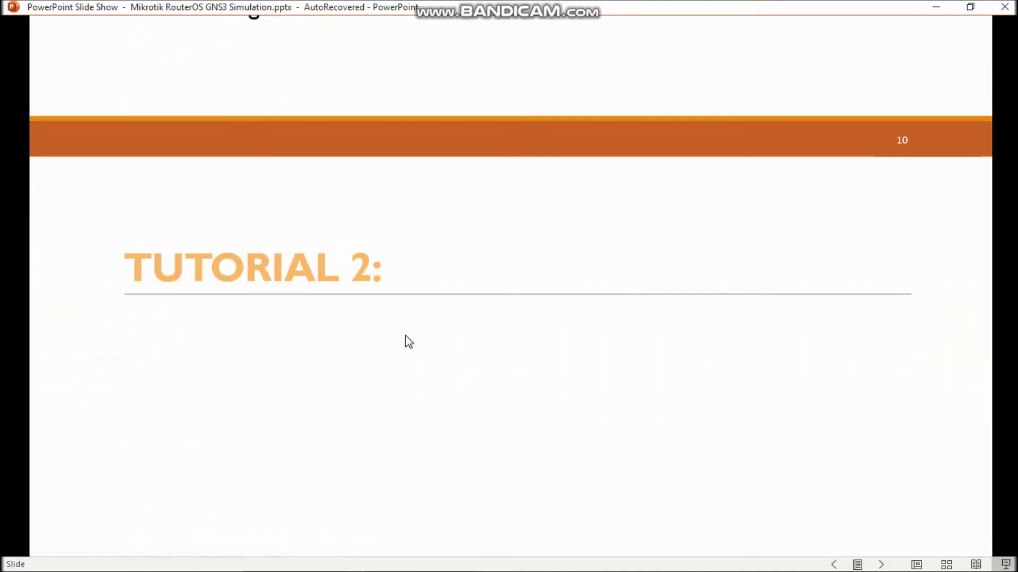
click(296, 303)
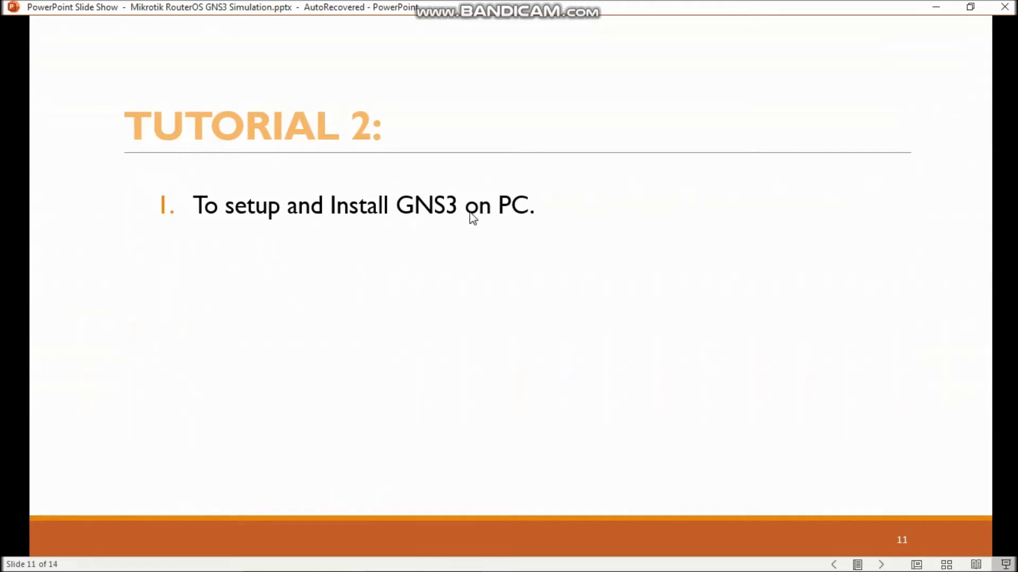
click(463, 249)
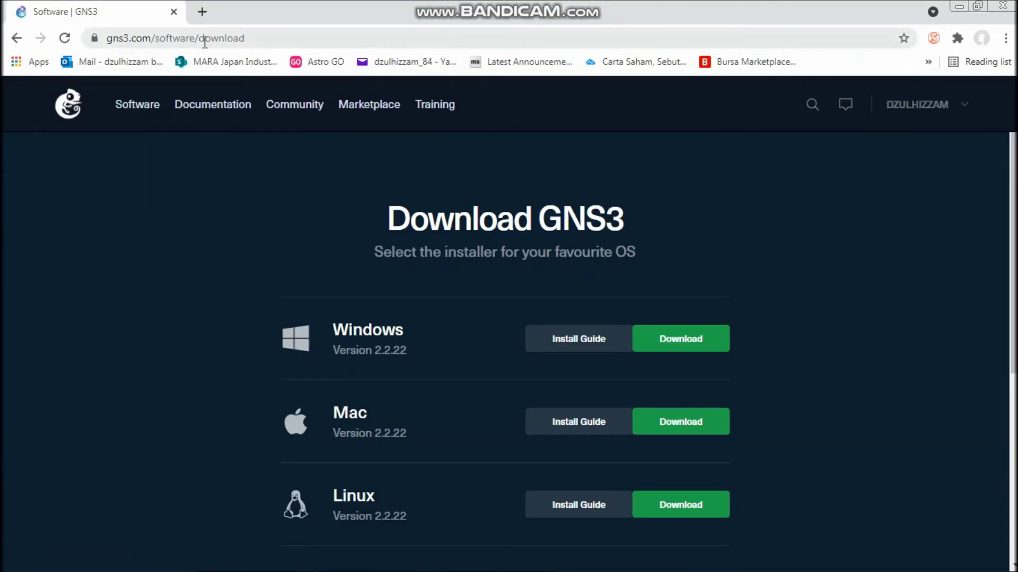
Step: Download the Windows version of GNS3 2.2.22 from gns3.com/software/download and dismiss the exclusive offer
click(258, 40)
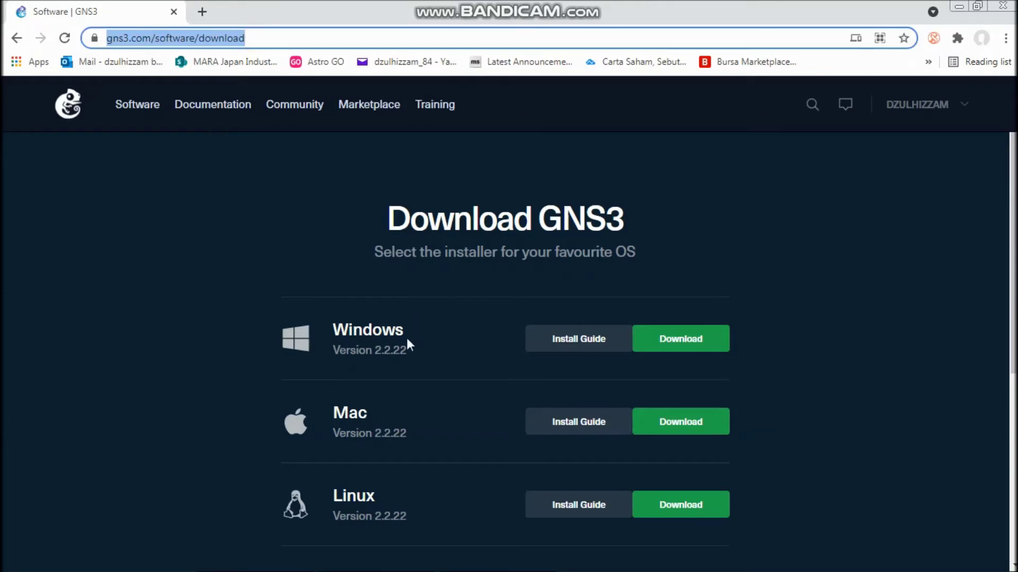
click(685, 345)
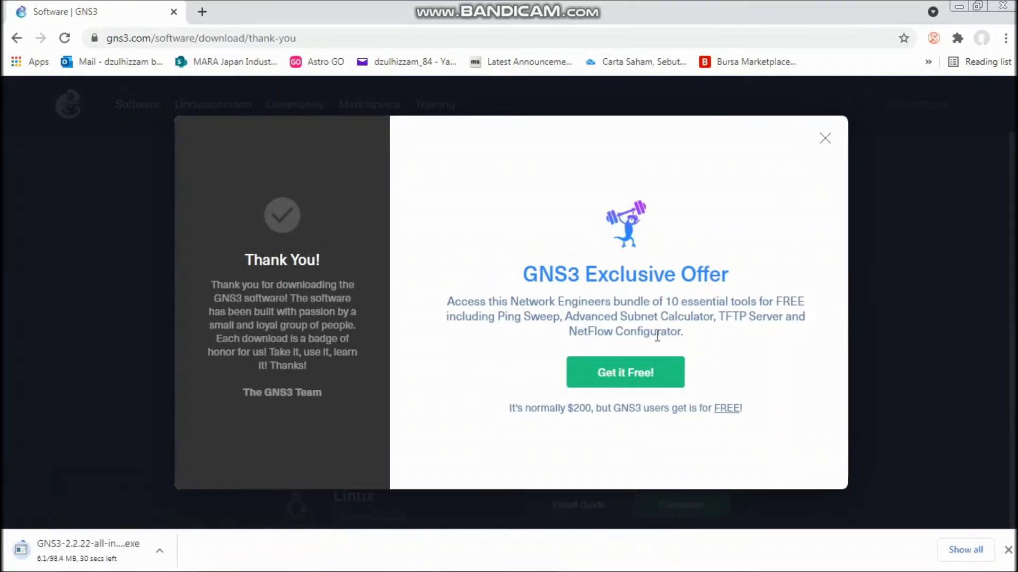
click(825, 138)
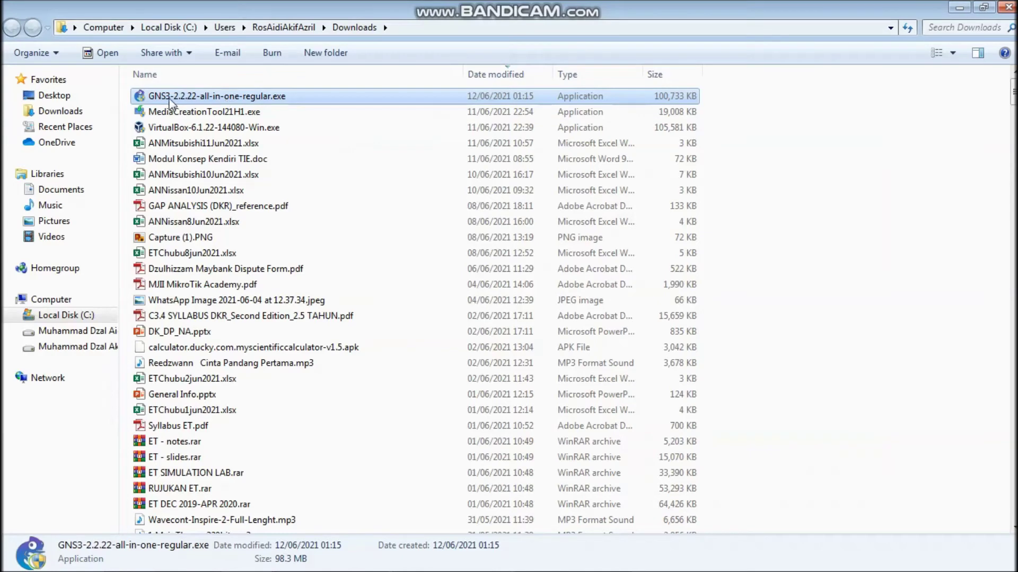
Step: Run GNS3-2.2.22-all-in-one-regular.exe from the Downloads folder as administrator and accept the license agreement
double_click(268, 98)
right_click(269, 98)
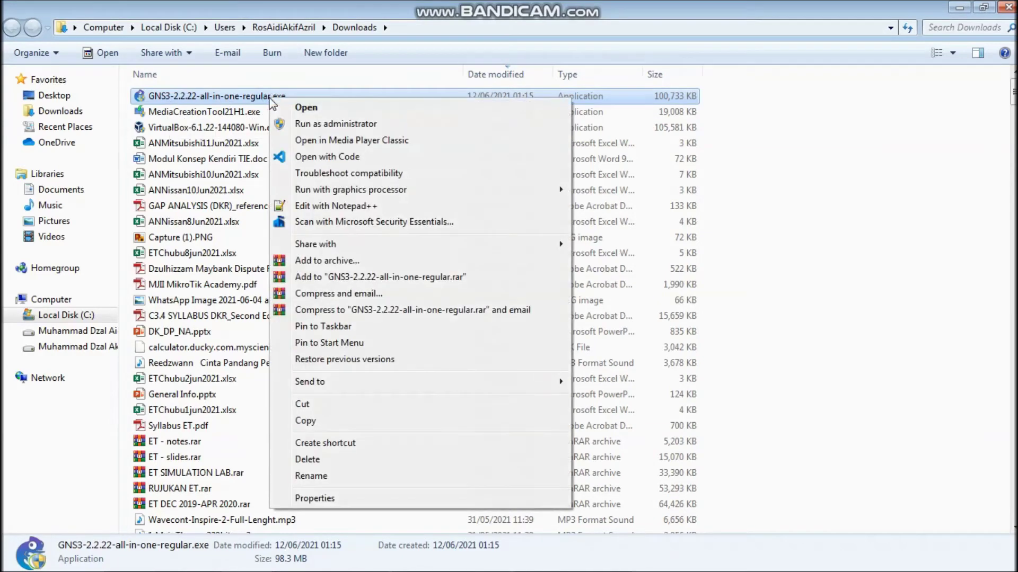
click(308, 125)
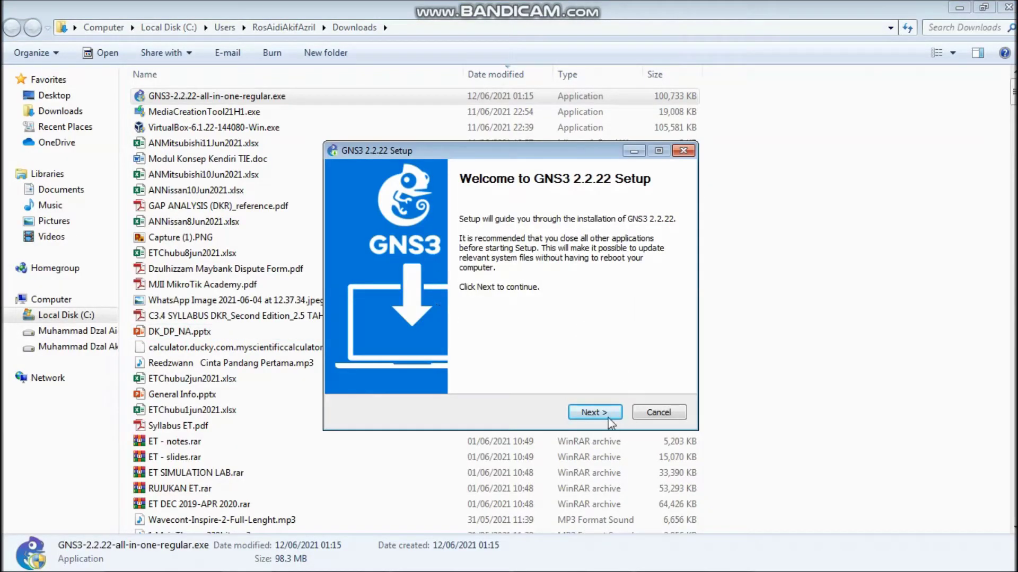
click(598, 413)
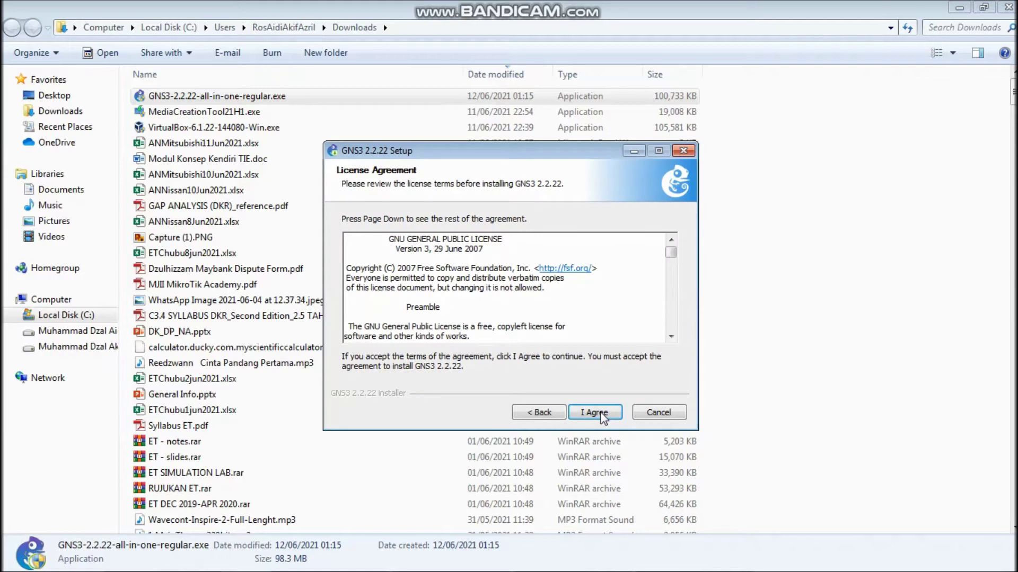
click(603, 417)
click(602, 417)
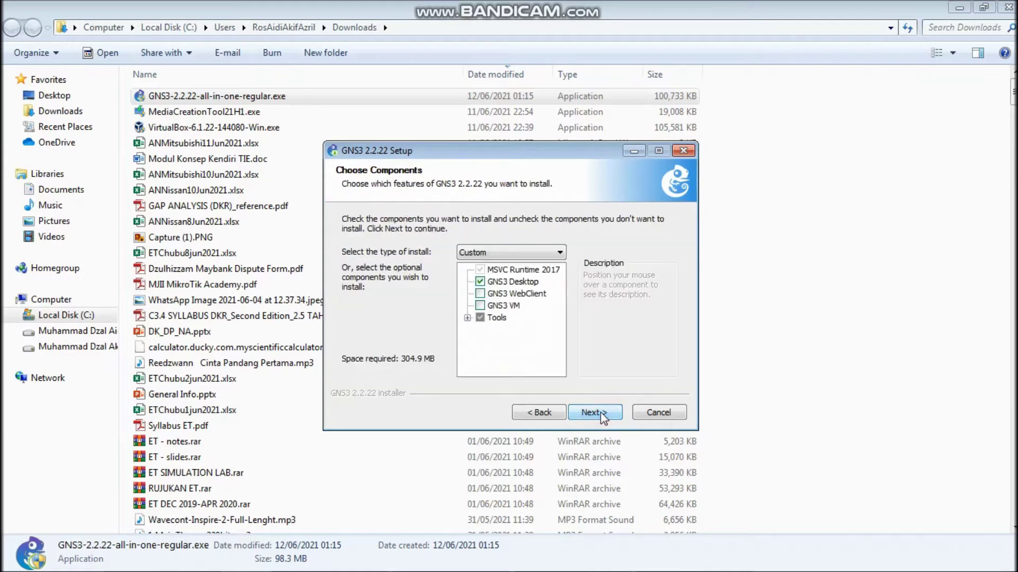
Step: Add GNS3 WebClient and GNS3 VM to the components to install, and exclude the Wireshark and WinPCAP tools
click(480, 305)
click(480, 294)
click(467, 318)
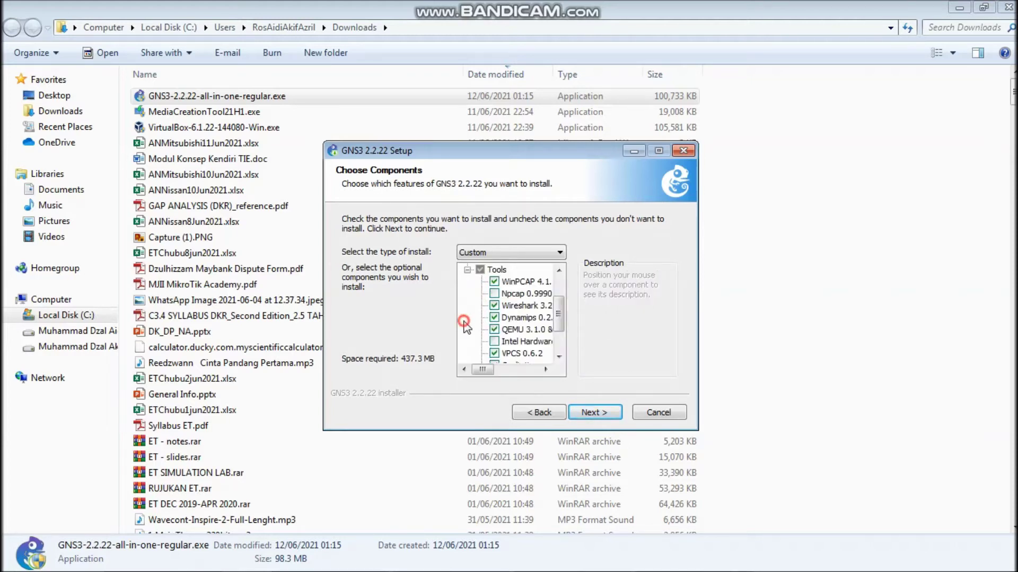
mouse_move(560, 320)
mouse_down()
mouse_move(562, 340)
mouse_move(565, 318)
mouse_up()
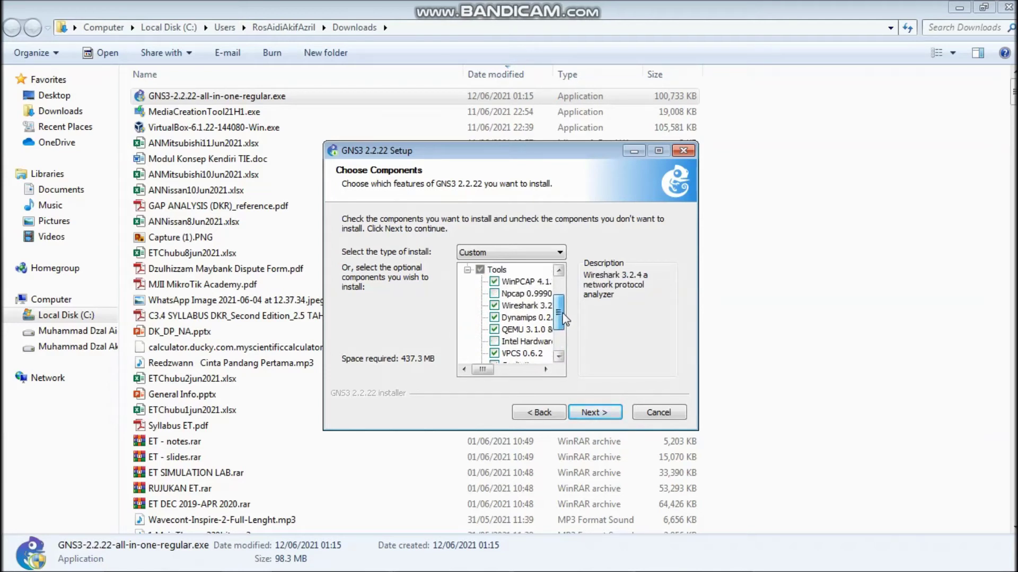
click(522, 305)
click(494, 305)
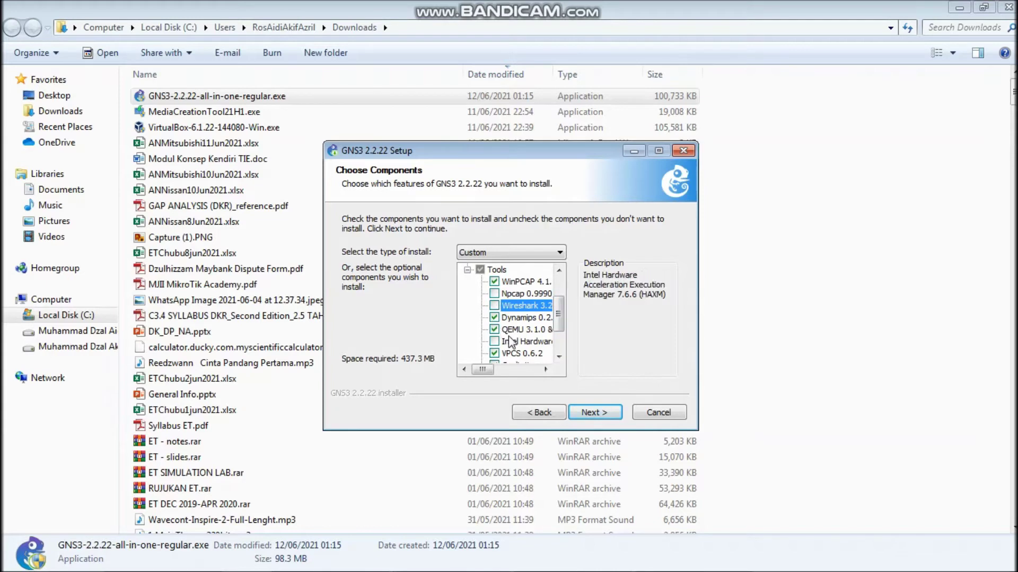
click(495, 281)
drag(558, 324, 562, 298)
click(590, 413)
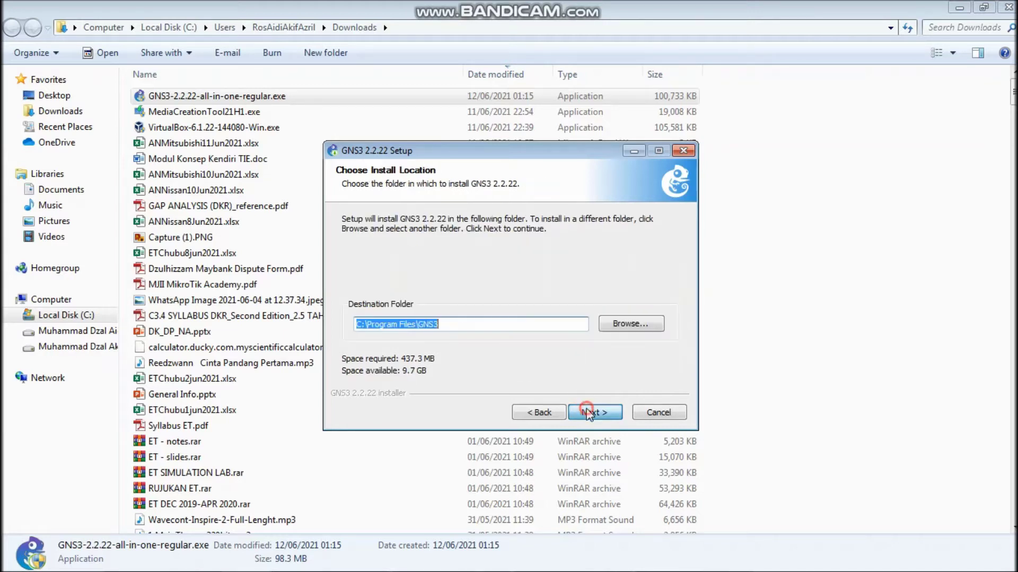
Step: Install GNS3 in C:\Program Files\GNS3 with VirtualBox as the GNS3 VM type
click(589, 413)
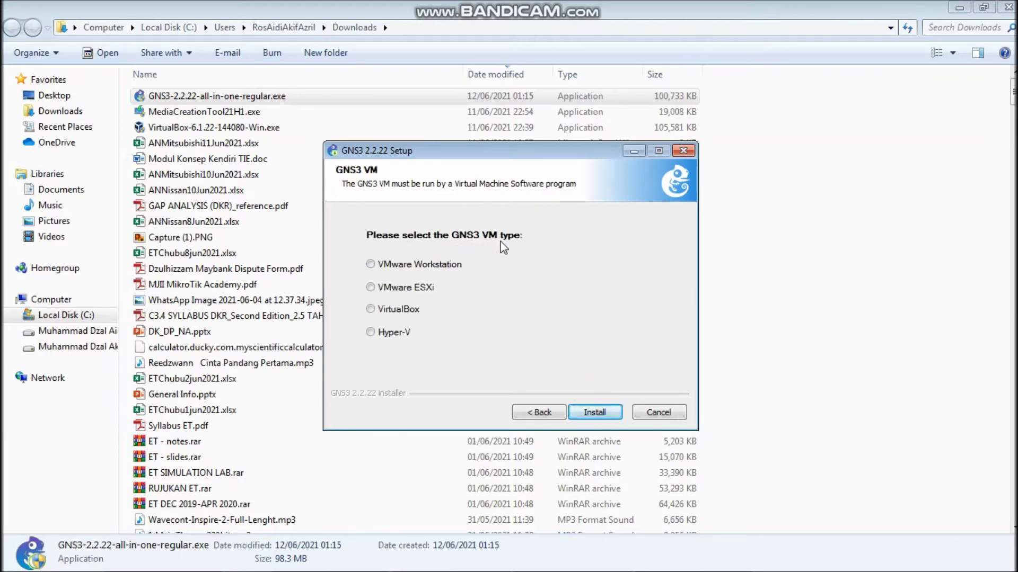
click(389, 310)
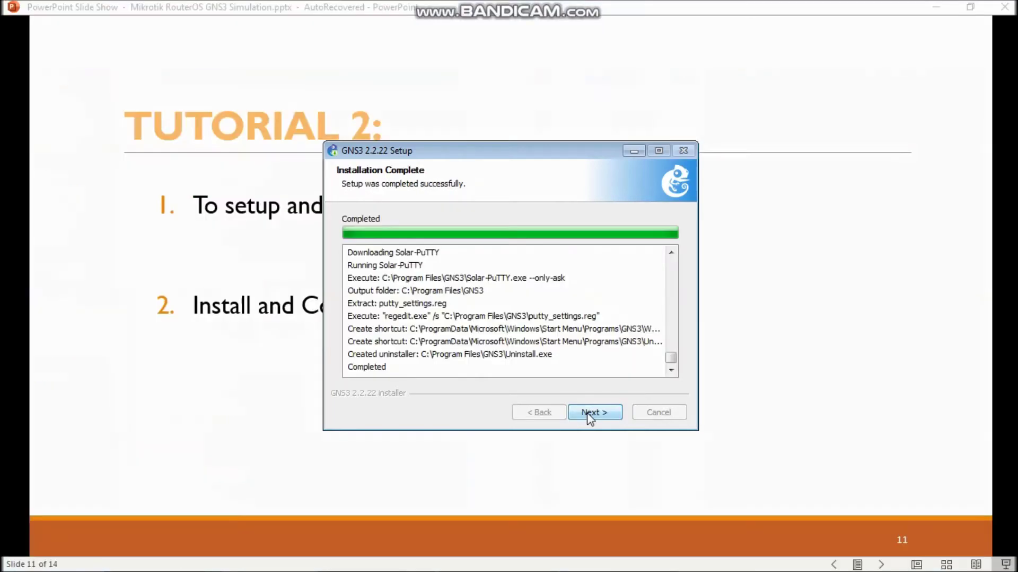
click(590, 414)
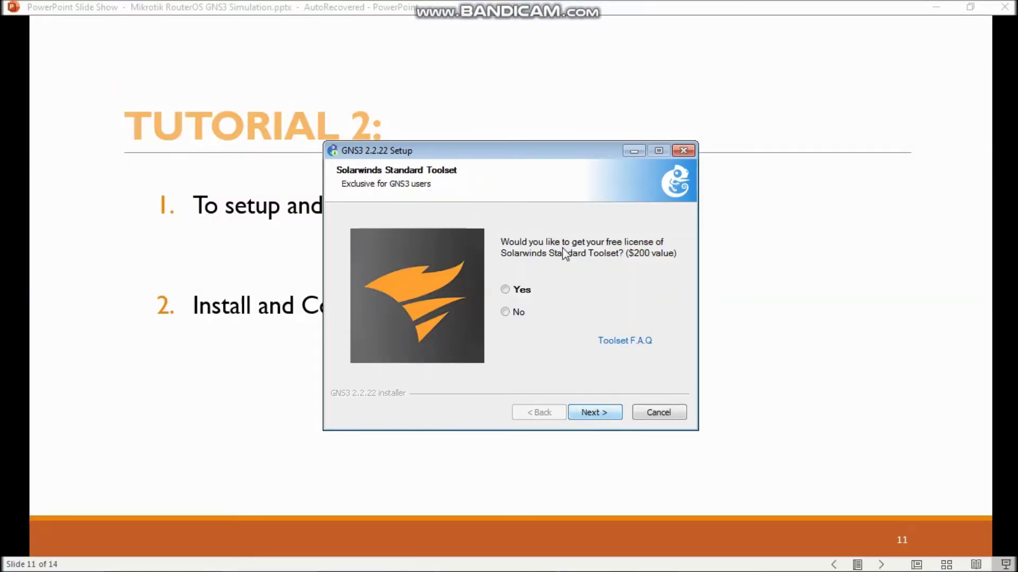
Step: Decline the free Solarwinds Standard Toolset license and finish the GNS3 setup
click(514, 313)
click(606, 413)
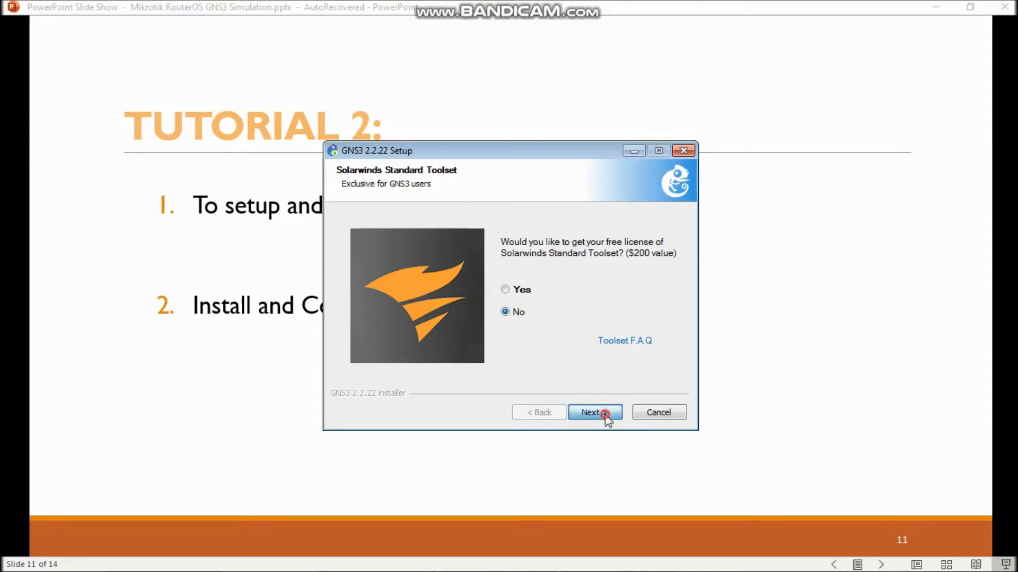
click(592, 416)
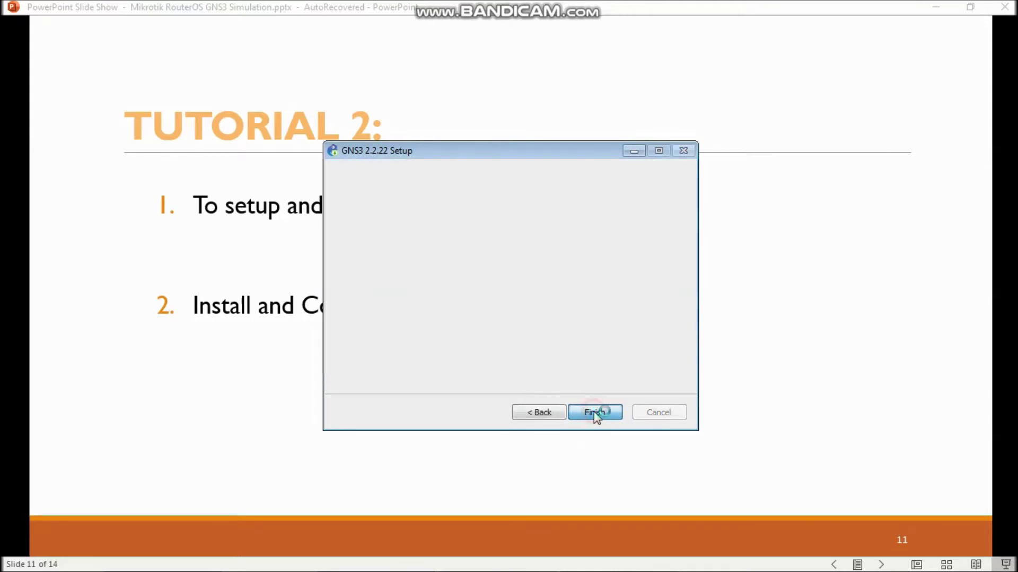
Step: Launch GNS3 and maximize its window
key(super)
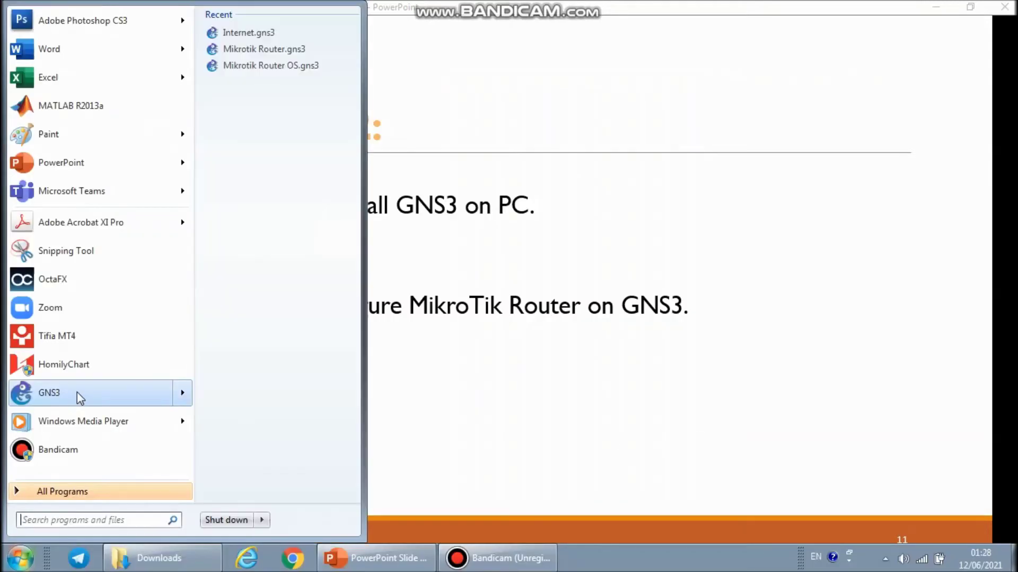
click(77, 396)
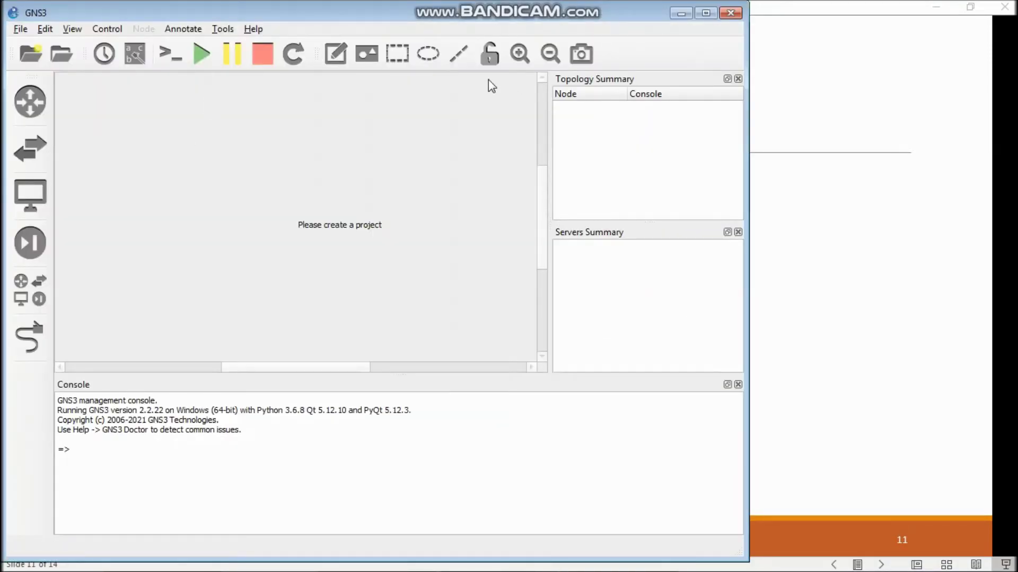
click(706, 13)
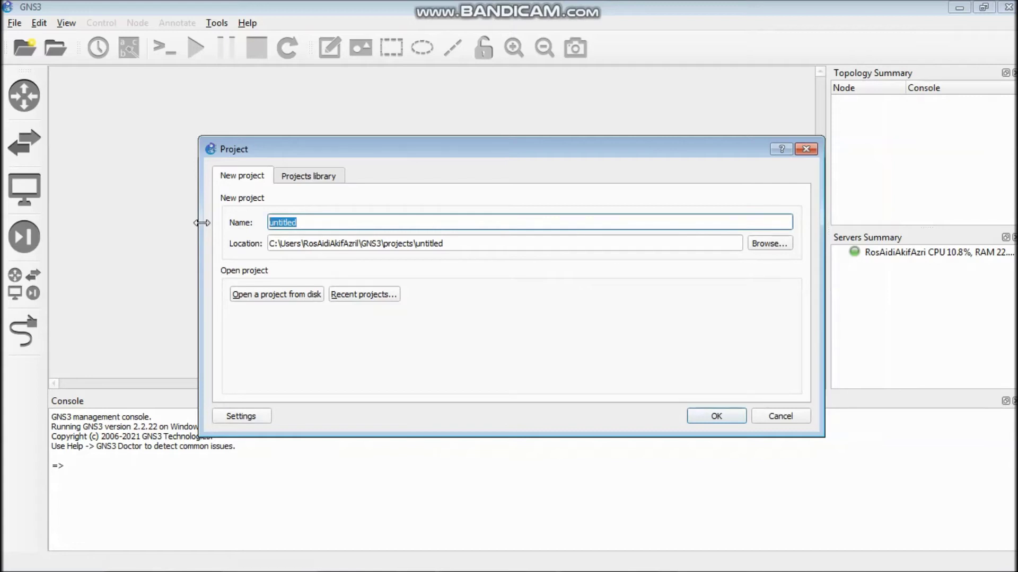
Step: Create a new GNS3 project named Mikrotik Router Simulation in the default projects location
text(Mikrotik R)
text(outer)
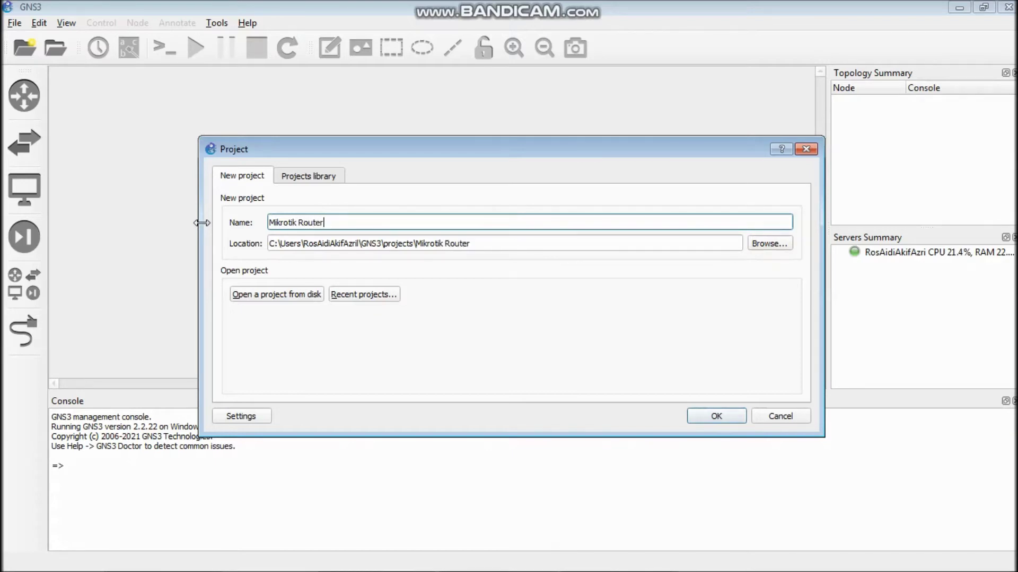
text( Simulation)
click(722, 416)
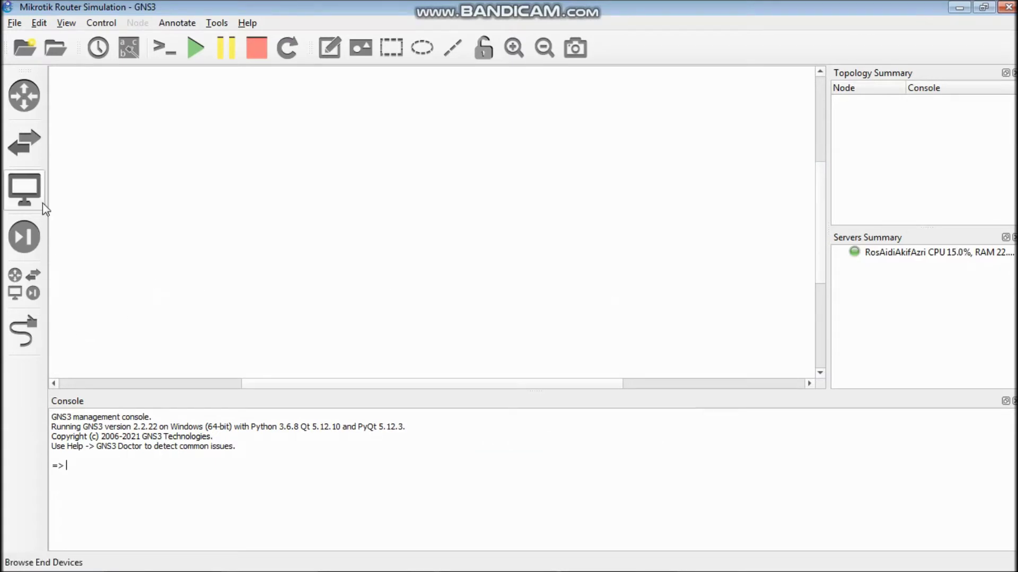
Step: Browse the lists of all devices and end devices available for the project
click(23, 284)
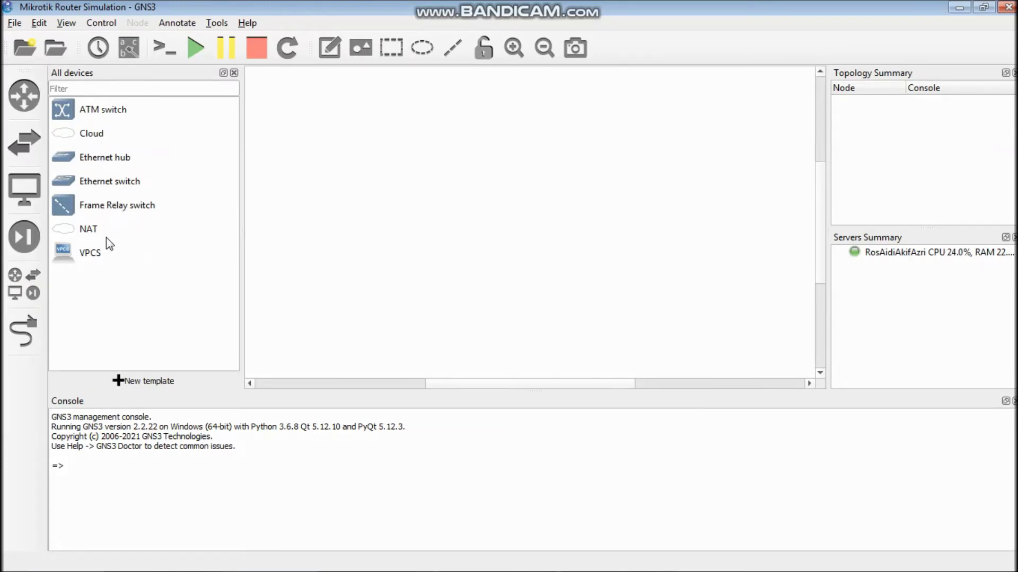
click(24, 190)
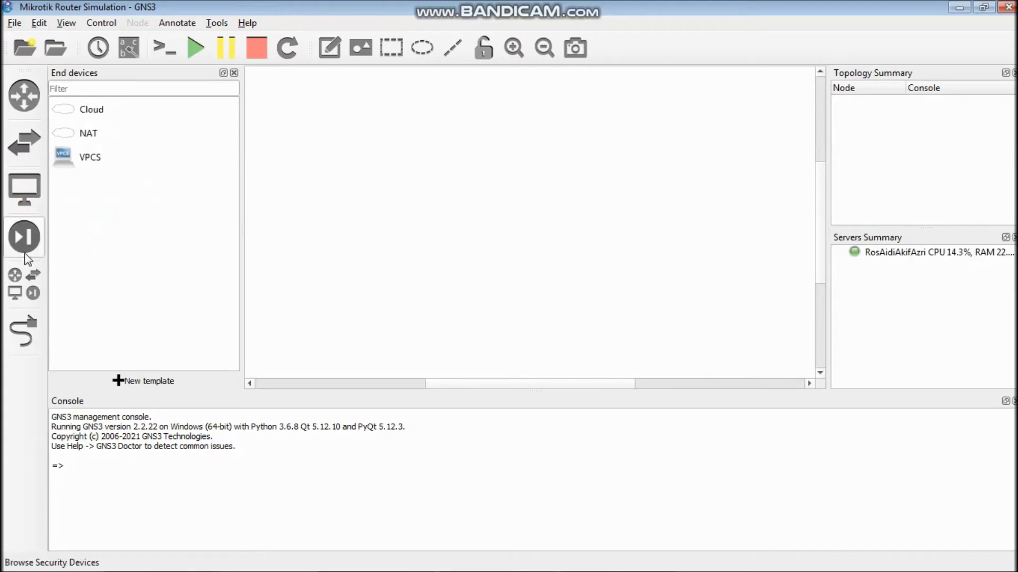
click(24, 284)
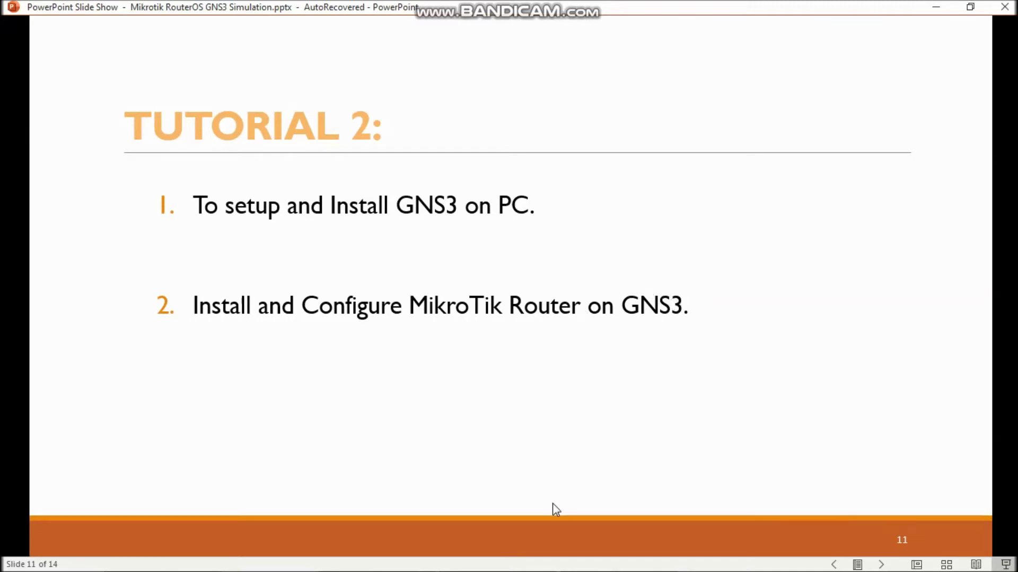
Step: Switch to the browser and download chr-6.47.10.img.zip from the long-term release 6.47.10 in MikroTik's download archive
key(alt+Tab)
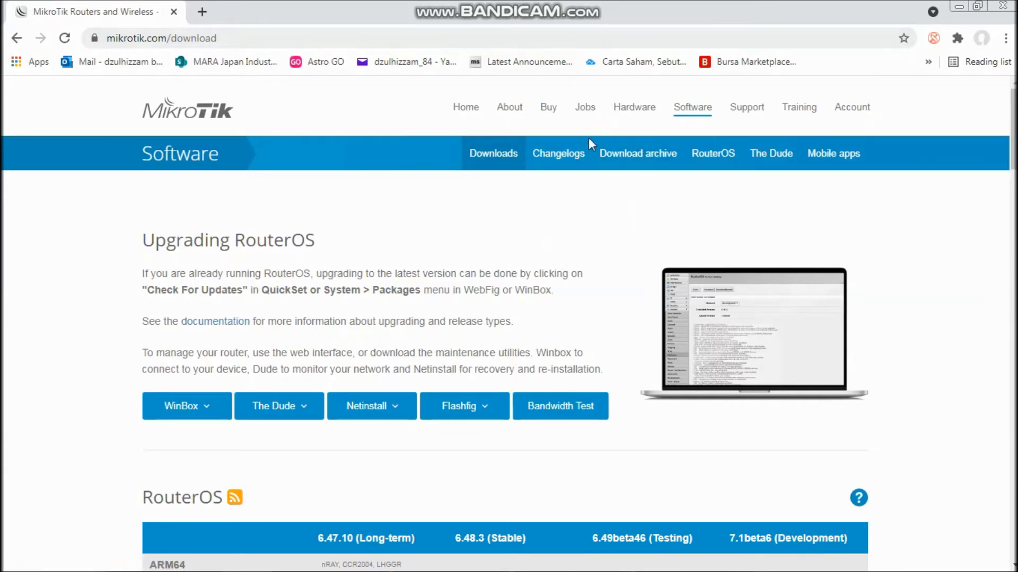
click(621, 155)
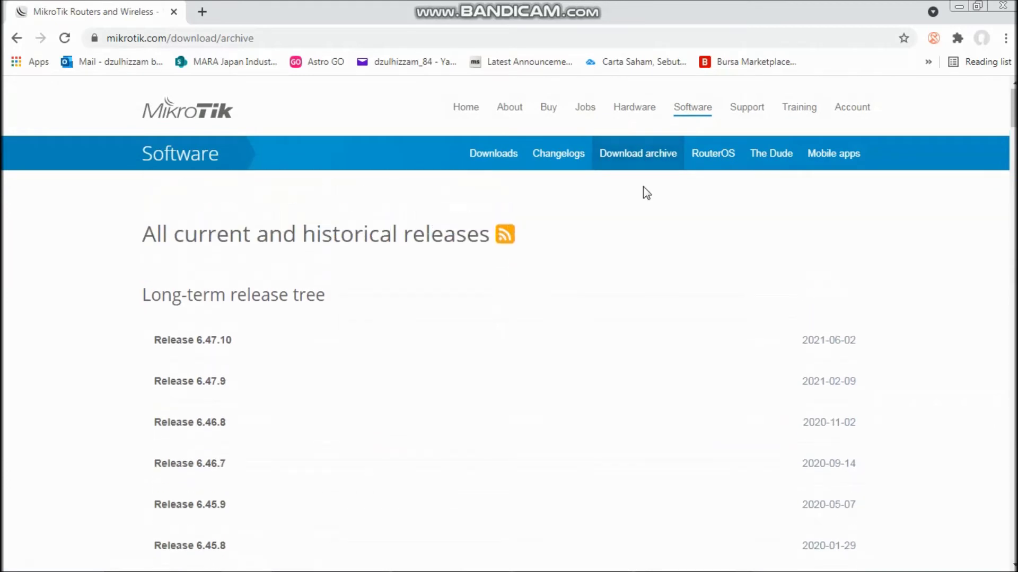
click(196, 352)
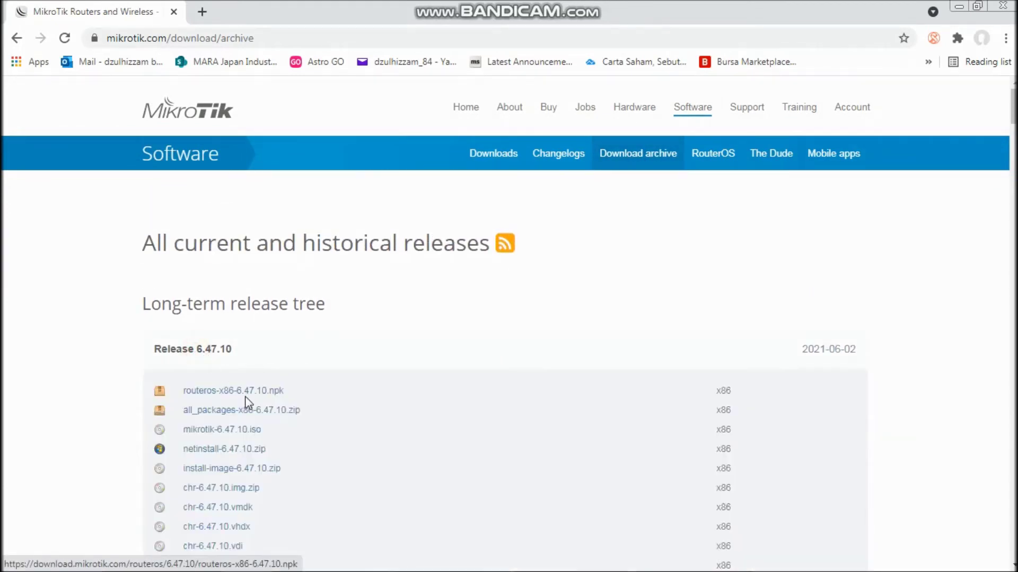
scroll(272, 509, down, 2)
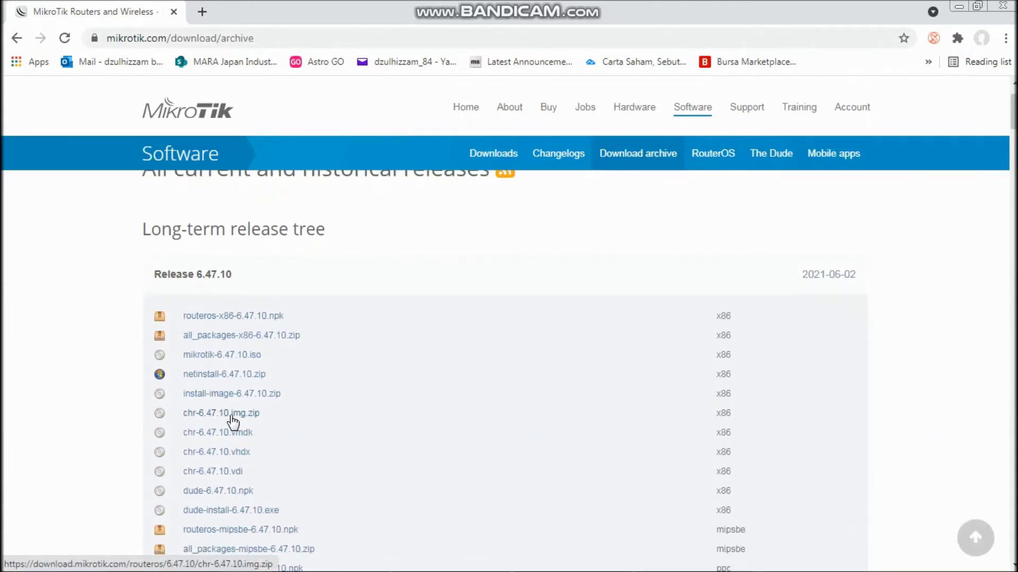
click(251, 421)
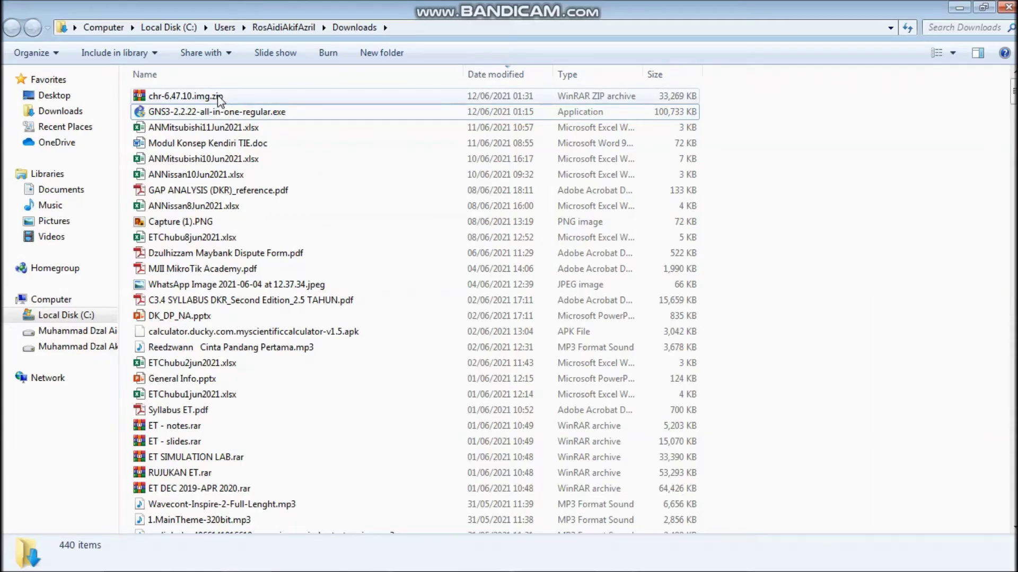
Step: Extract chr-6.47.10.img.zip into its own chr-6.47.10.img folder in Downloads and open that folder
click(208, 98)
right_click(208, 101)
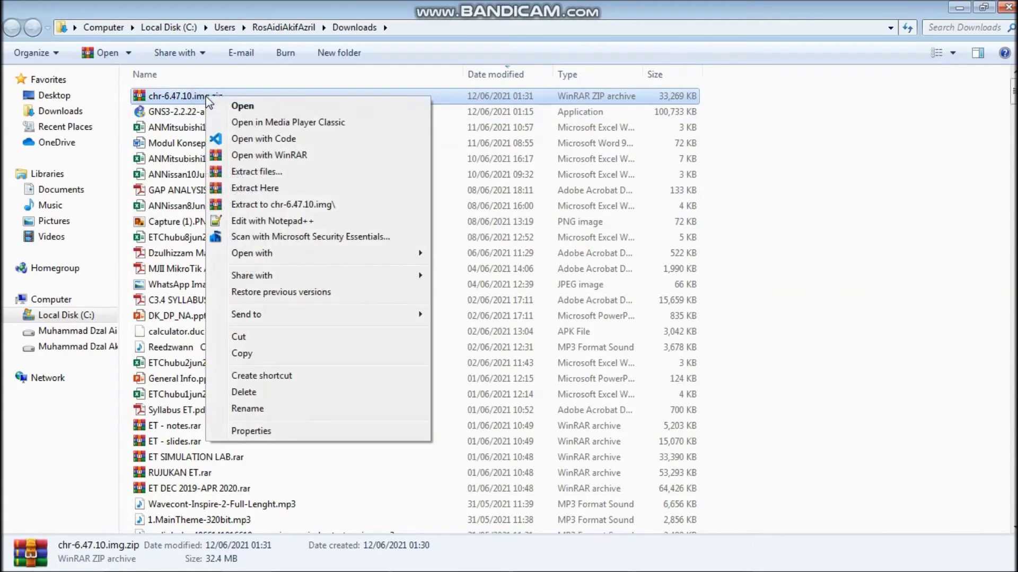
click(281, 205)
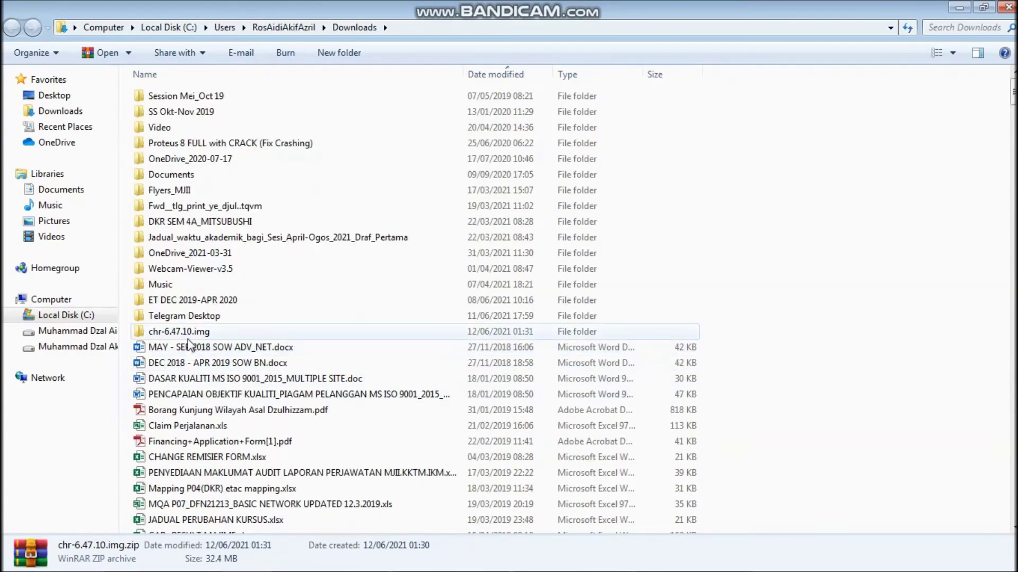
click(177, 332)
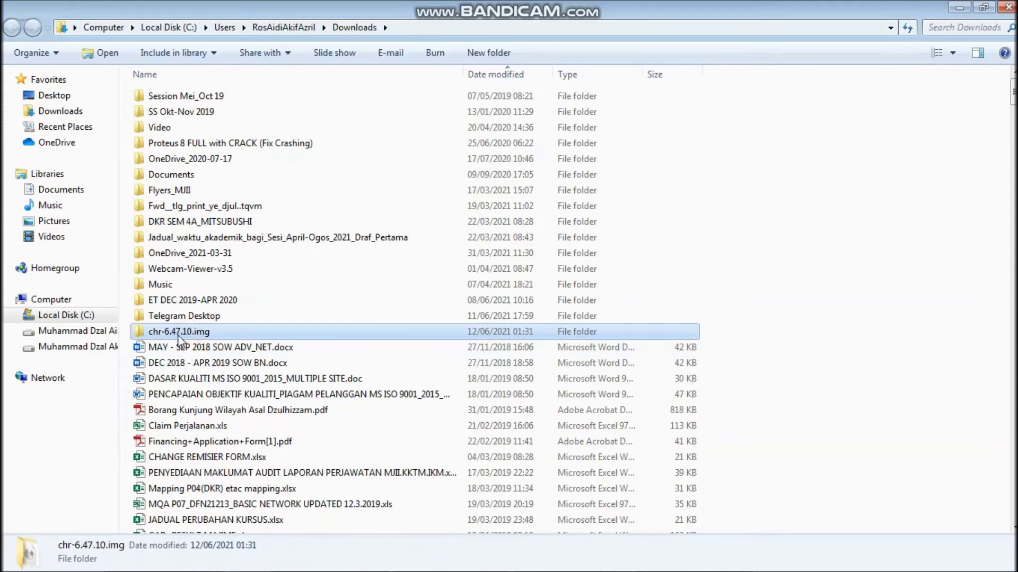
double_click(197, 332)
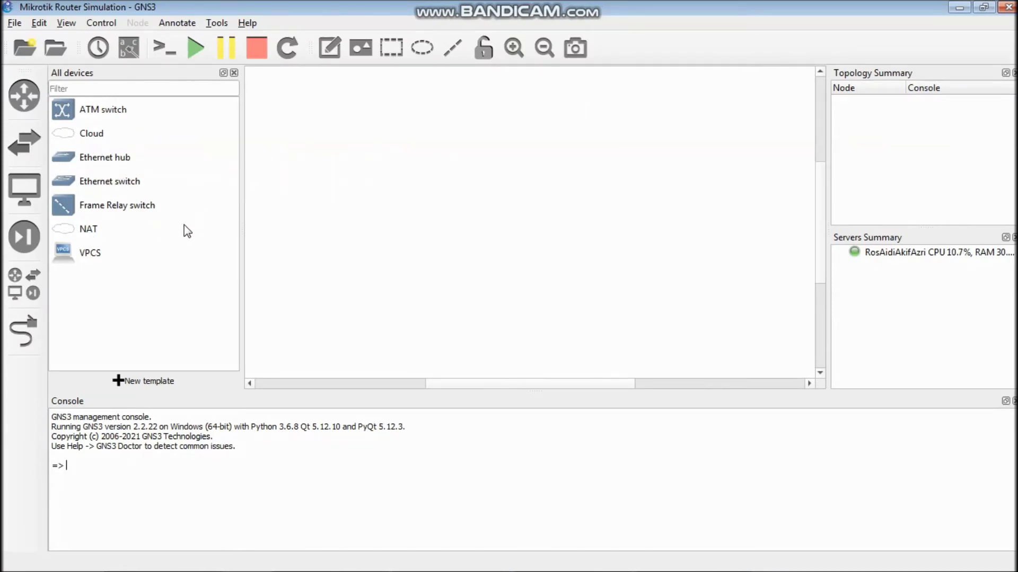
Step: In the GNS3 preferences, turn off the QEMU requirement for hardware acceleration (KVM/HAXM)
click(15, 24)
mouse_move(32, 24)
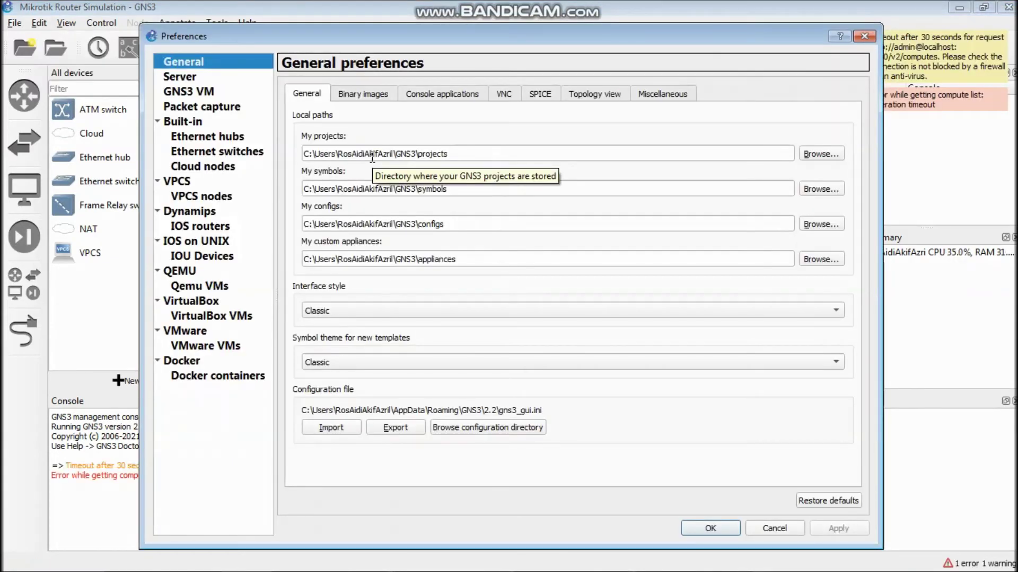
click(191, 272)
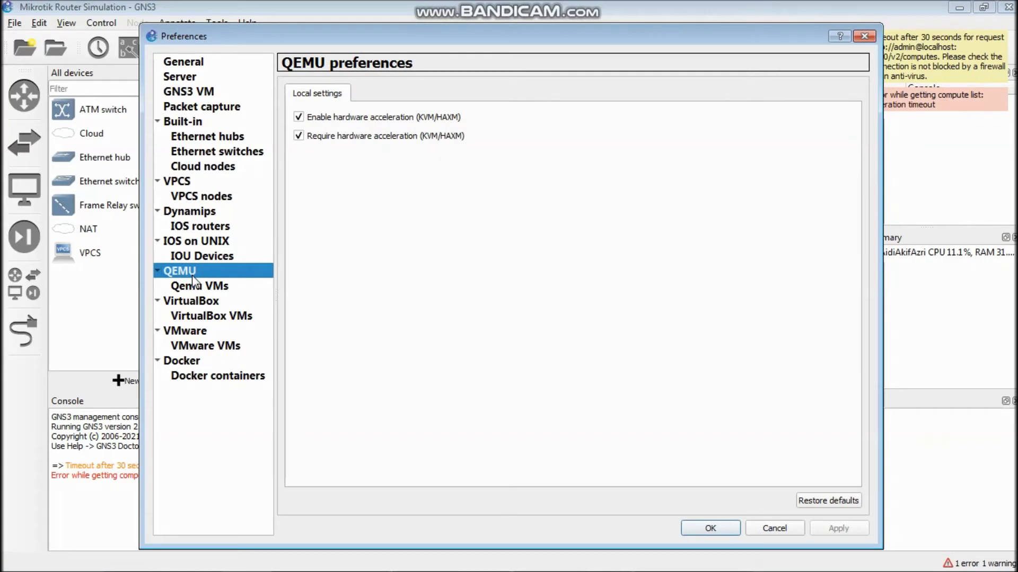
click(298, 136)
Step: Start a QEMU VM template named MikroTik Router with the qemu-system-x86_64w.exe binary, 256 MB RAM and a telnet console
click(214, 291)
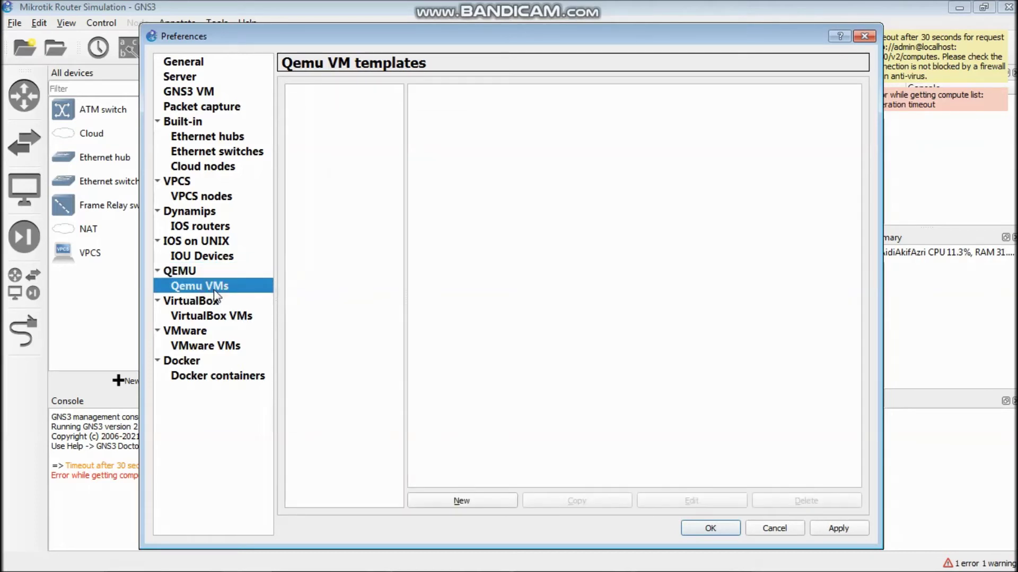
click(475, 502)
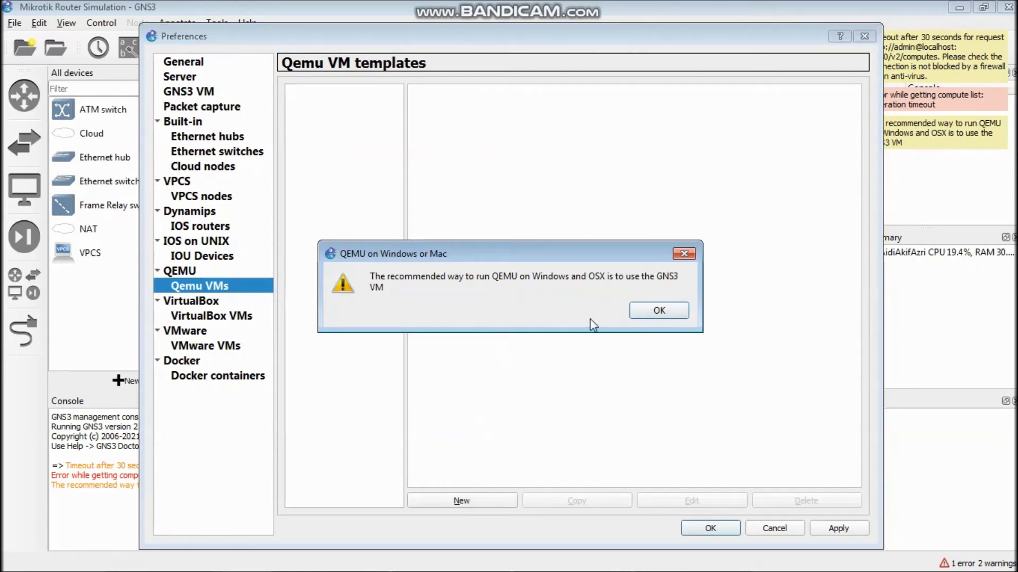
click(658, 313)
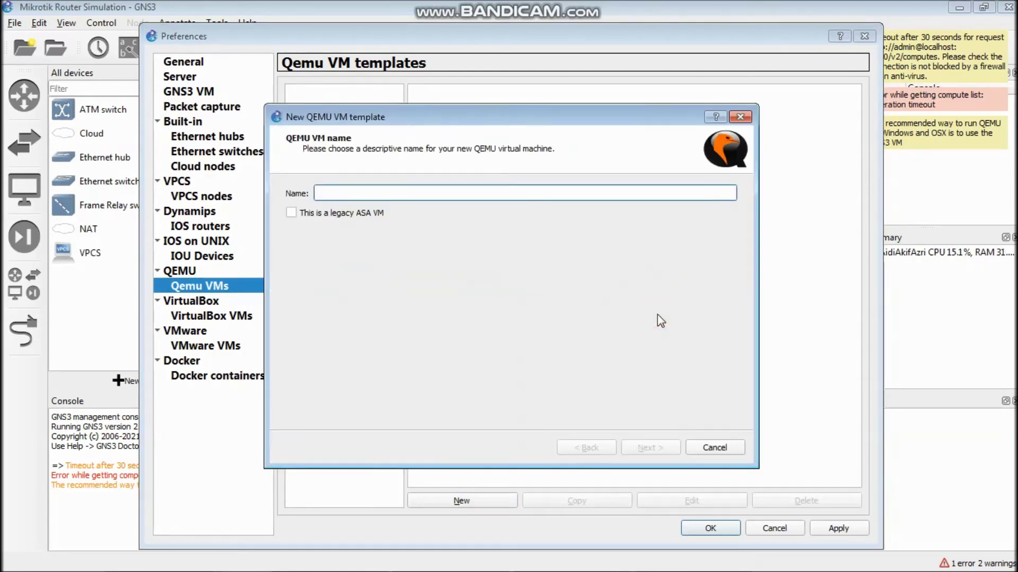
click(409, 193)
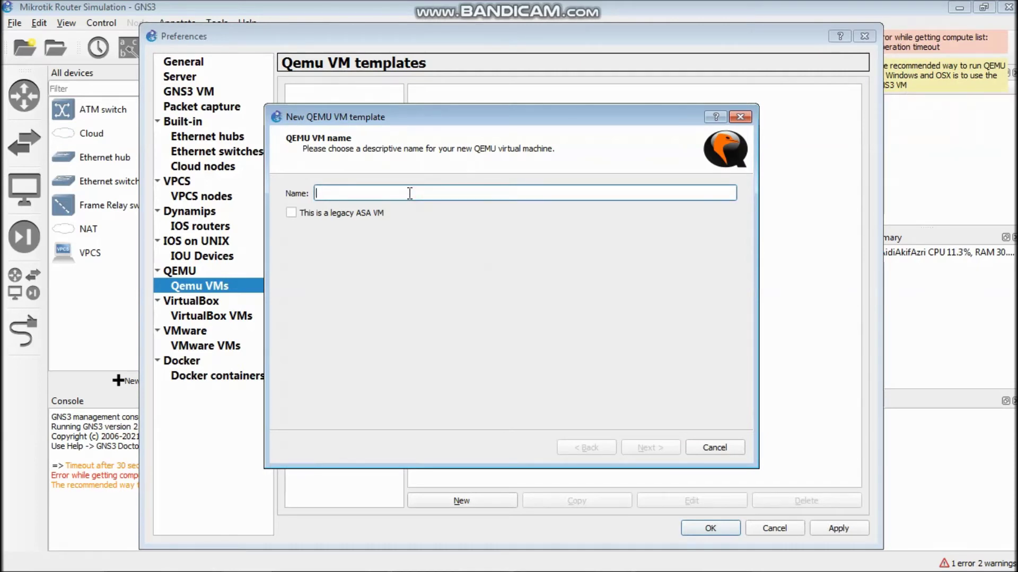
text(M)
key(BackSpace)
text(M)
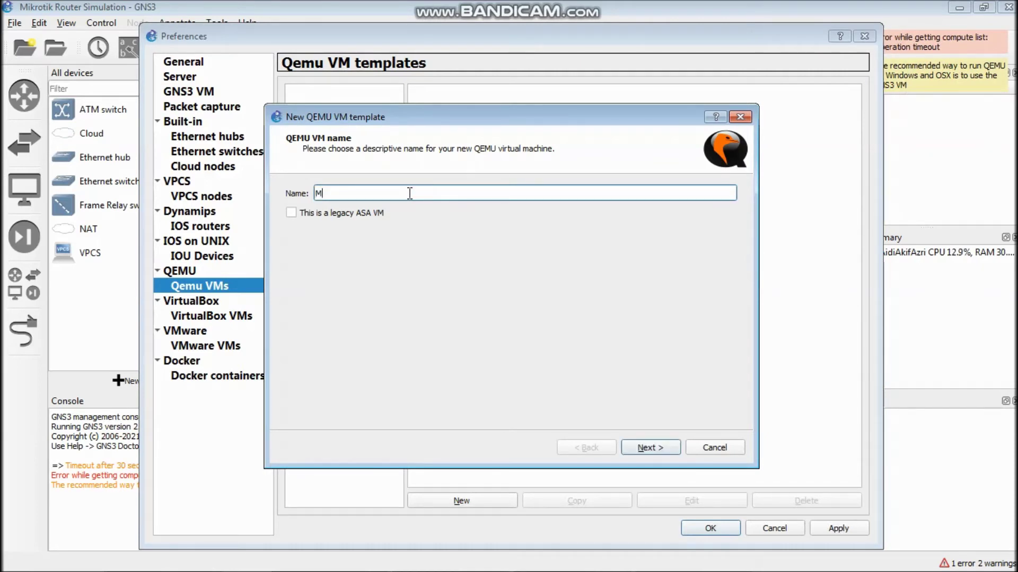
text(ikro)
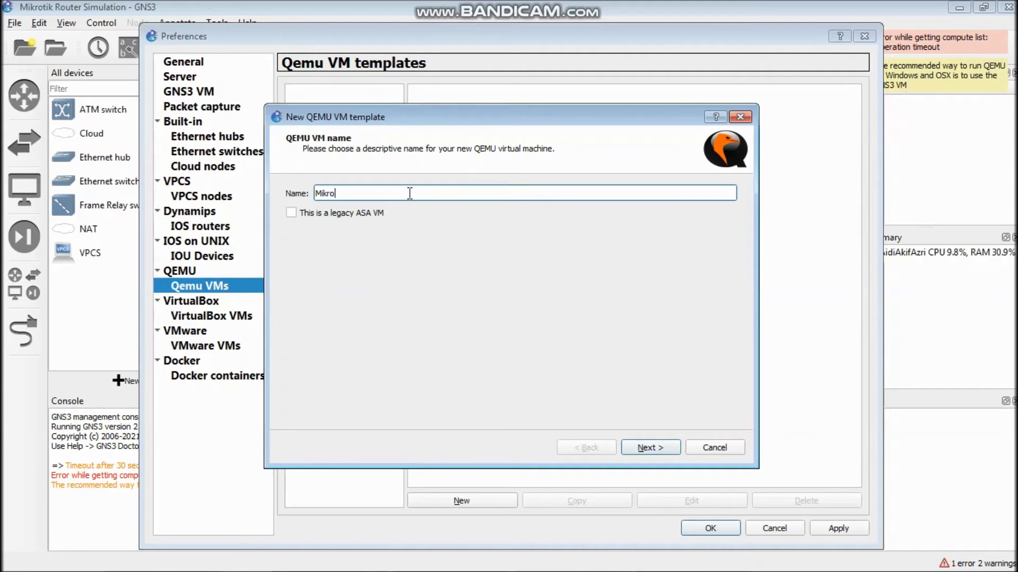
text(Tik Router)
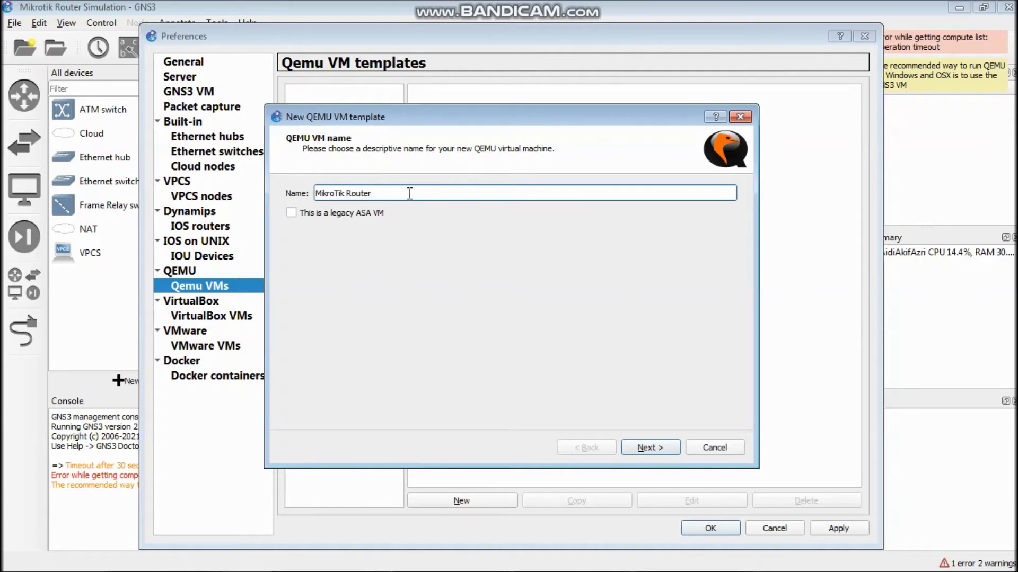
click(651, 448)
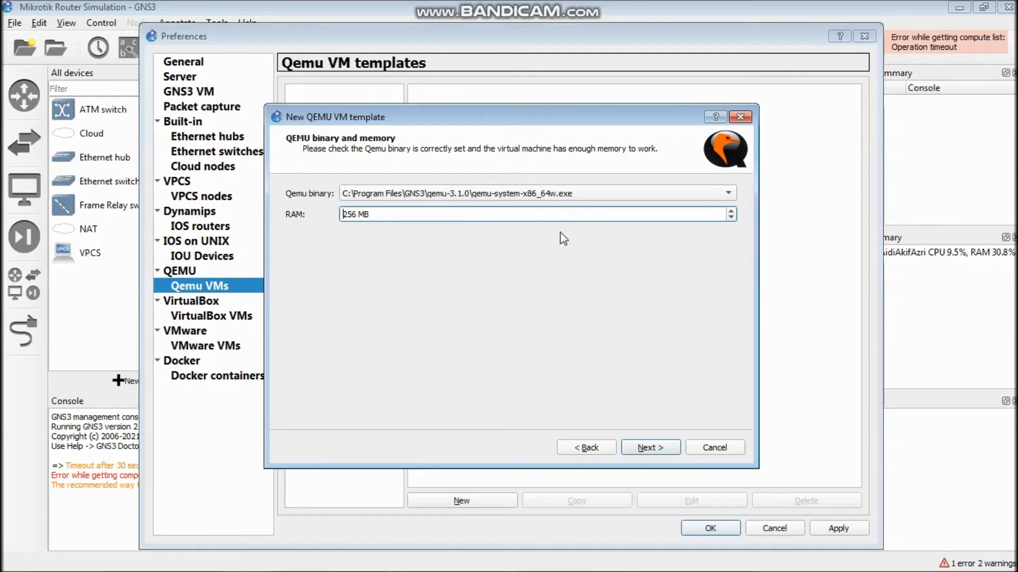
click(648, 449)
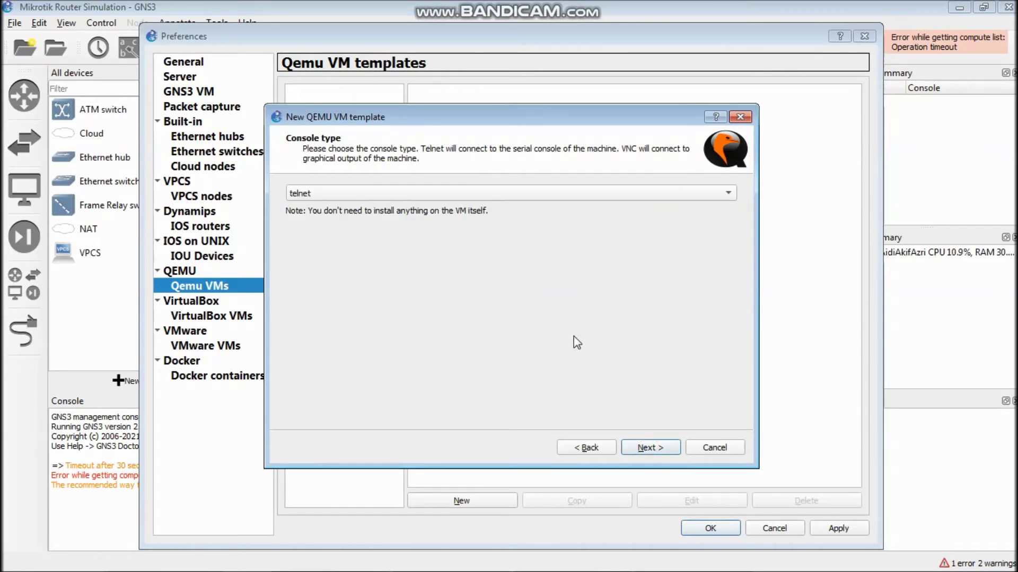
click(645, 450)
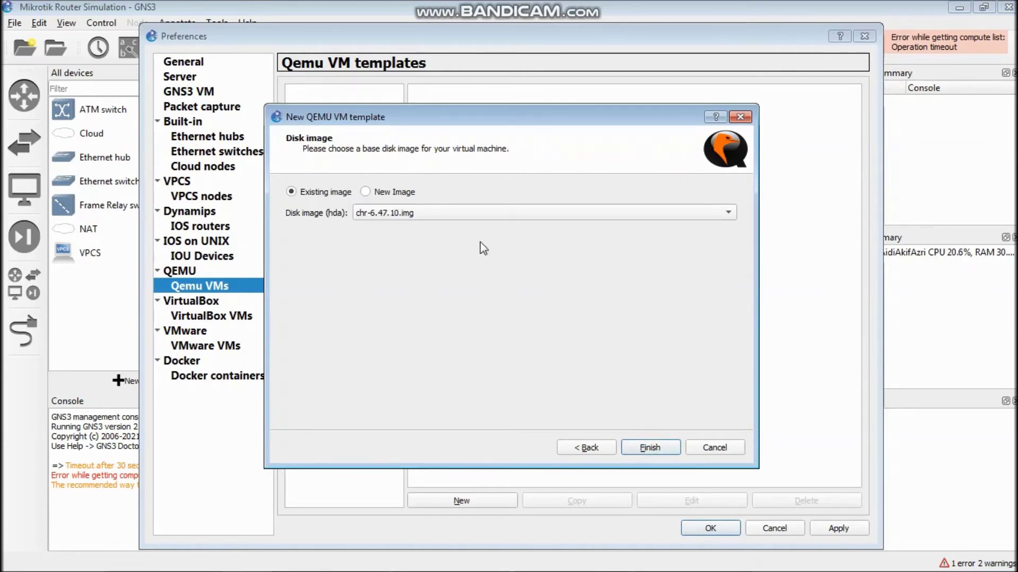
Step: Use a new disk image for the template, choosing chr-6.47.10.img from the extracted folder in Downloads
click(365, 192)
click(680, 214)
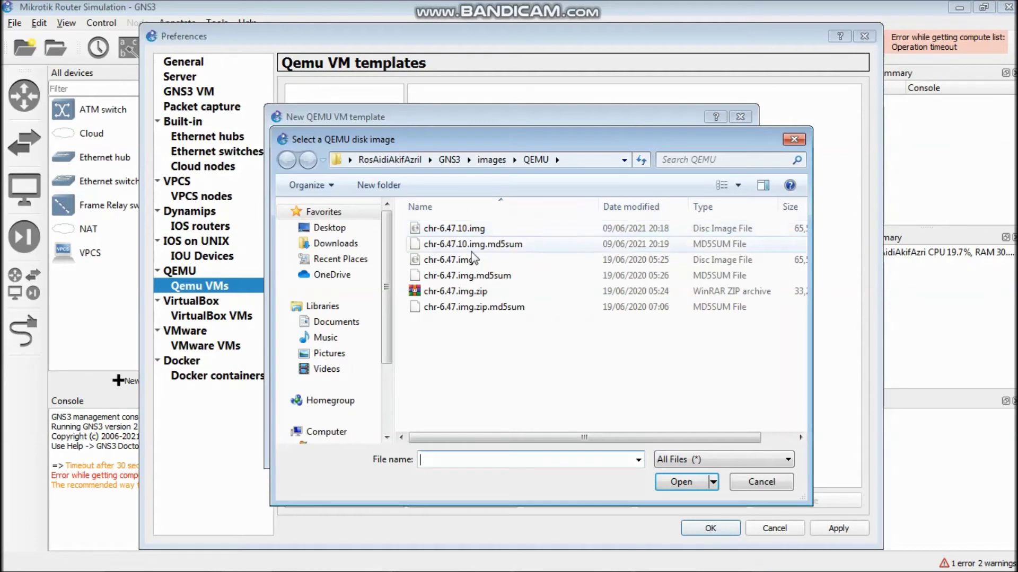
click(336, 243)
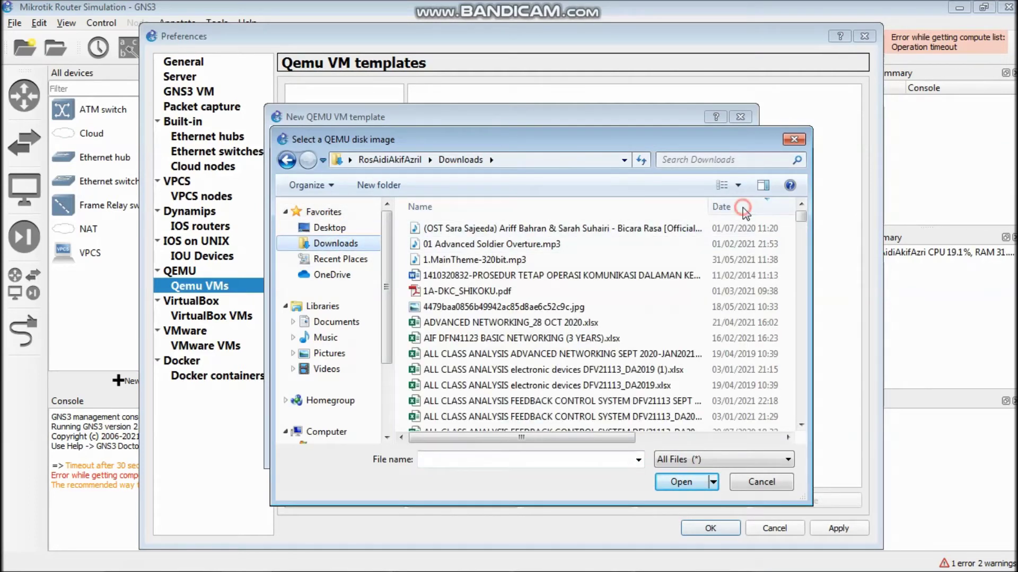
click(697, 275)
scroll(695, 300, down, 3)
scroll(733, 232, up, 3)
mouse_move(801, 216)
mouse_down()
mouse_move(816, 410)
mouse_move(806, 215)
mouse_up()
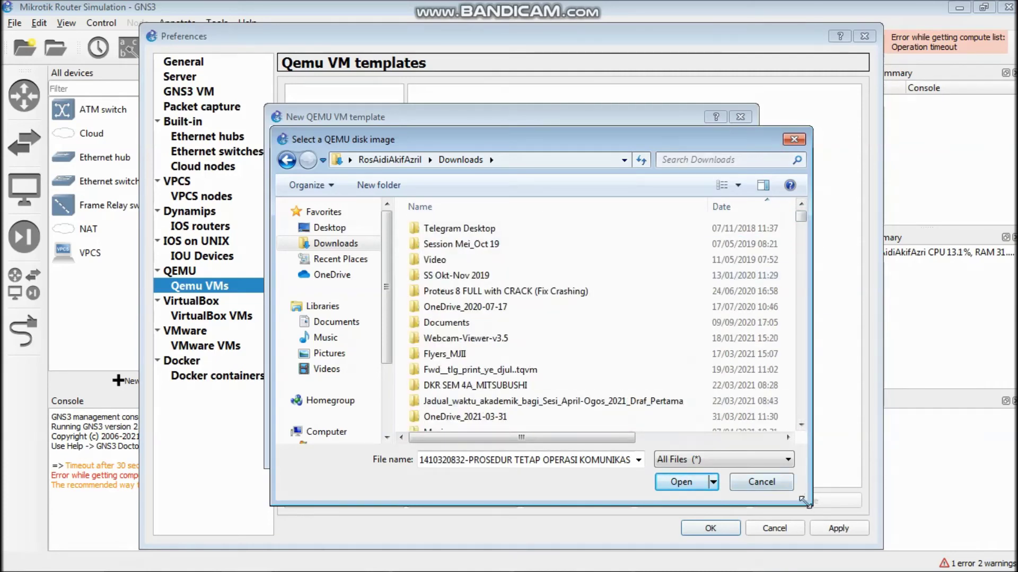
drag(812, 505, 933, 516)
scroll(506, 404, down, 1)
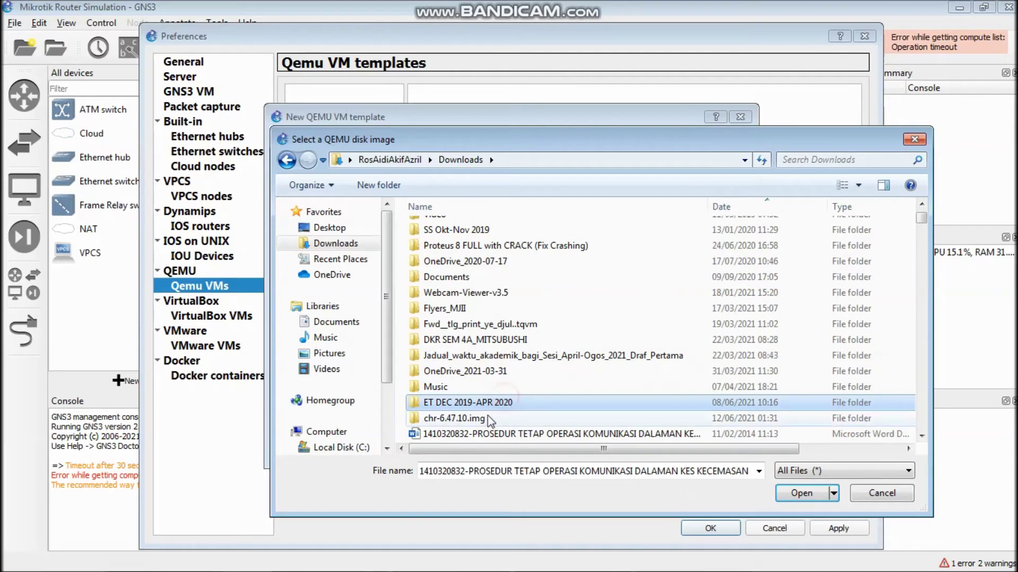
click(459, 420)
double_click(459, 420)
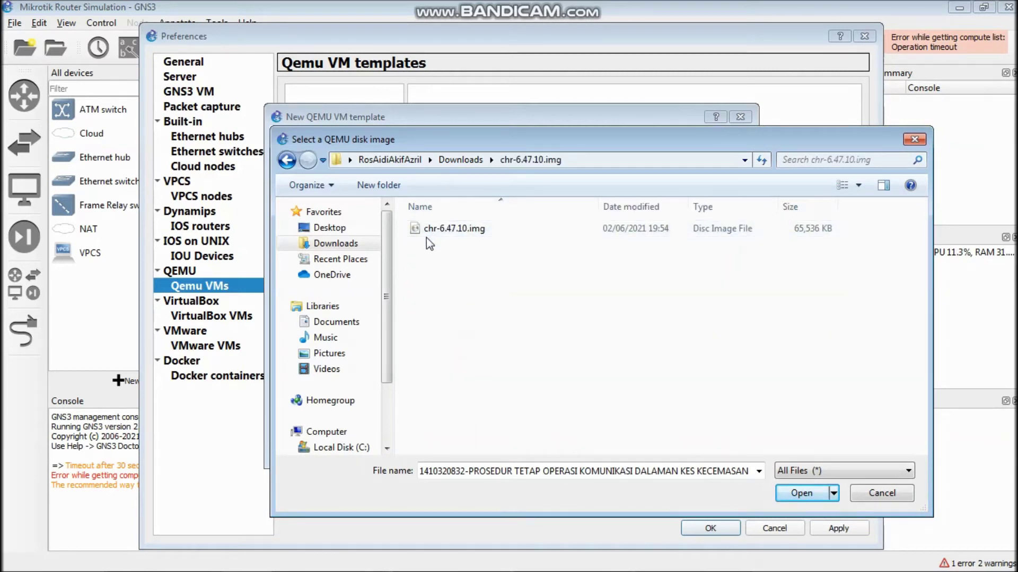
click(463, 233)
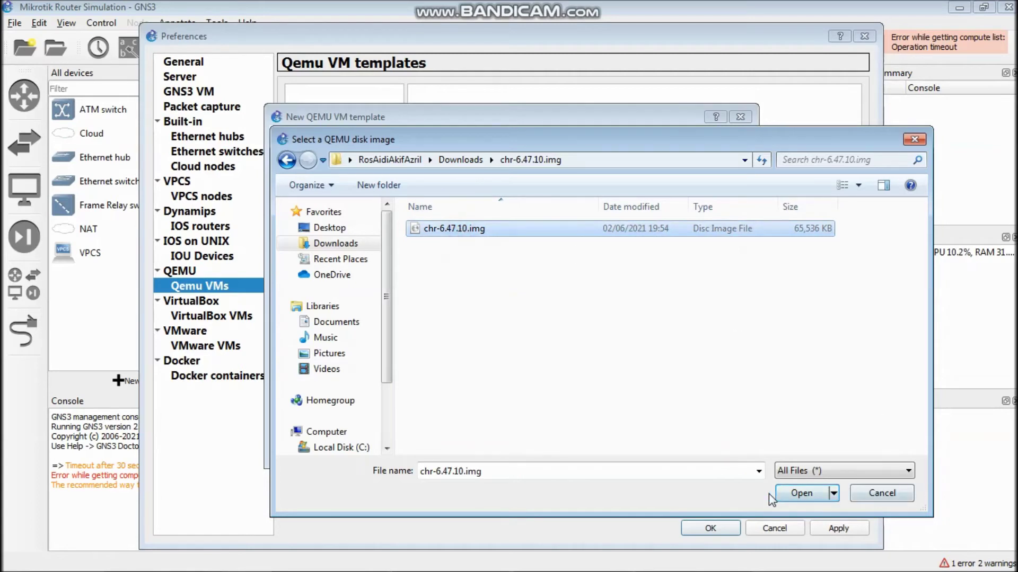
click(791, 495)
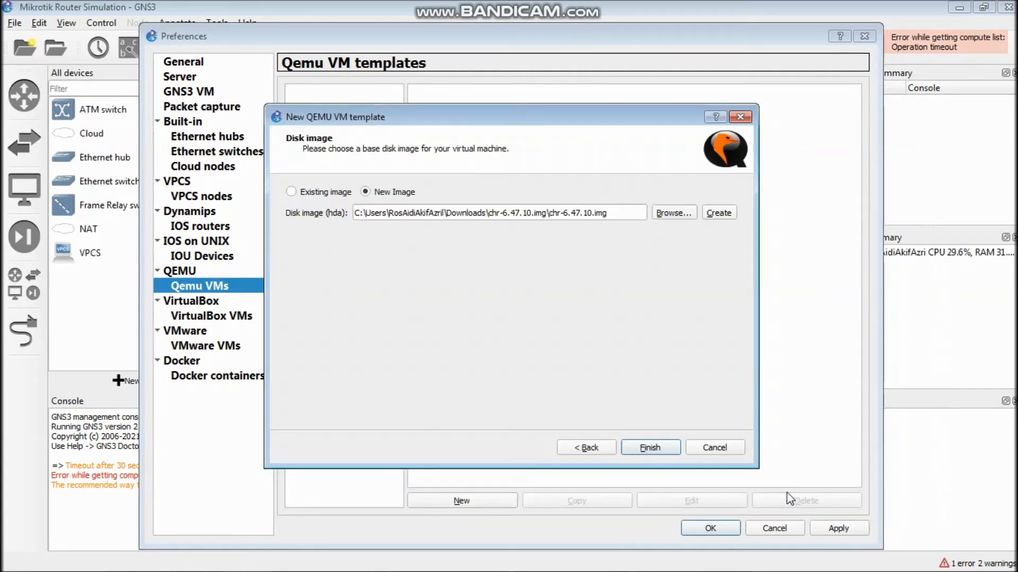
Step: Finish the MikroTik Router template, saving it in the preferences, and select it in the device list
click(660, 448)
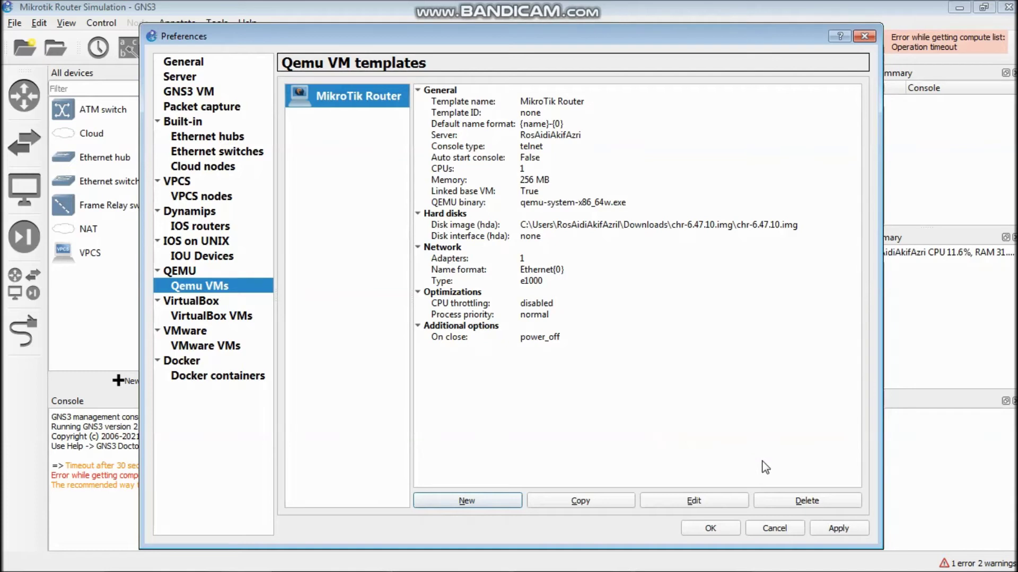
click(826, 530)
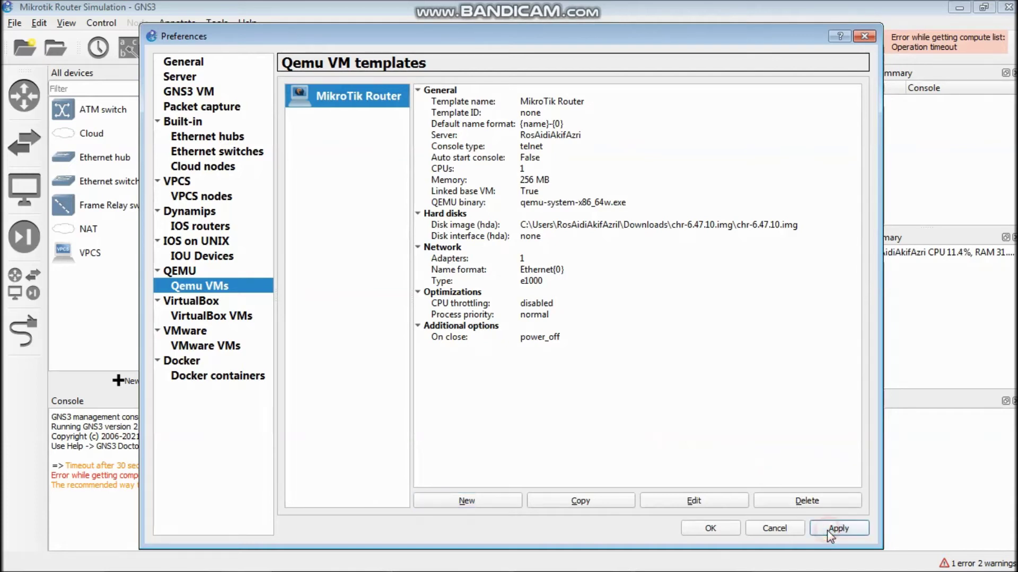
click(711, 529)
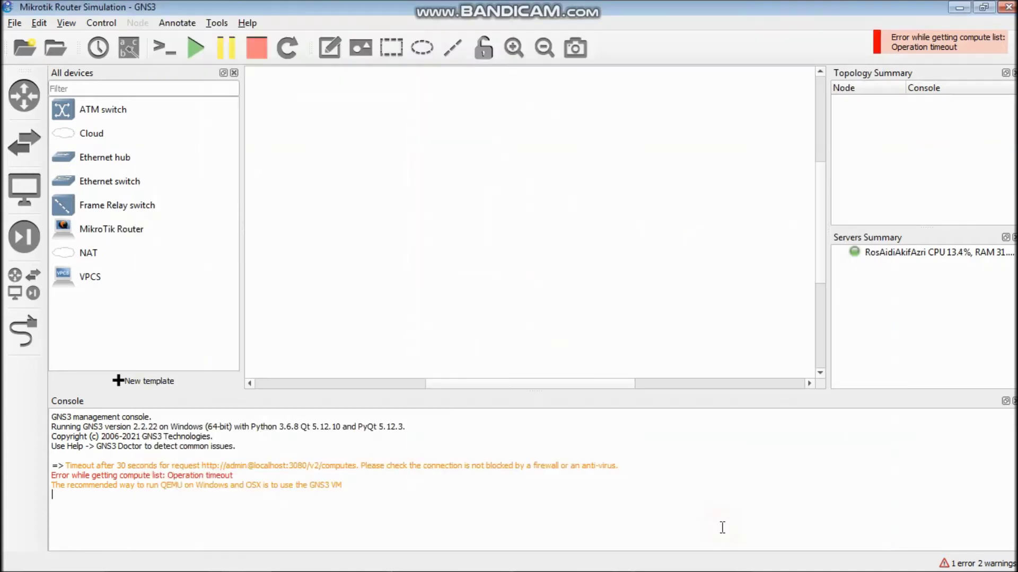
click(101, 239)
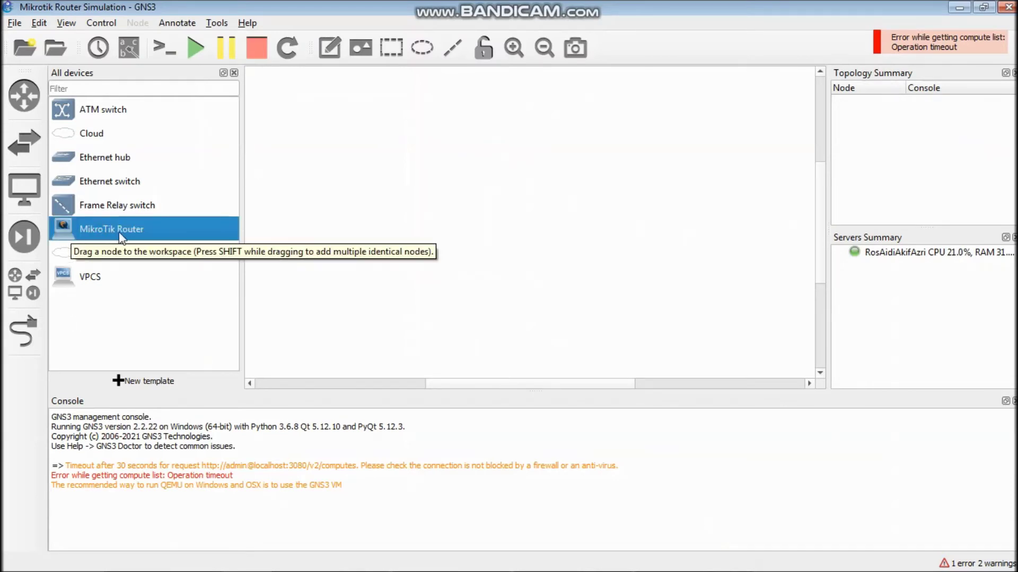
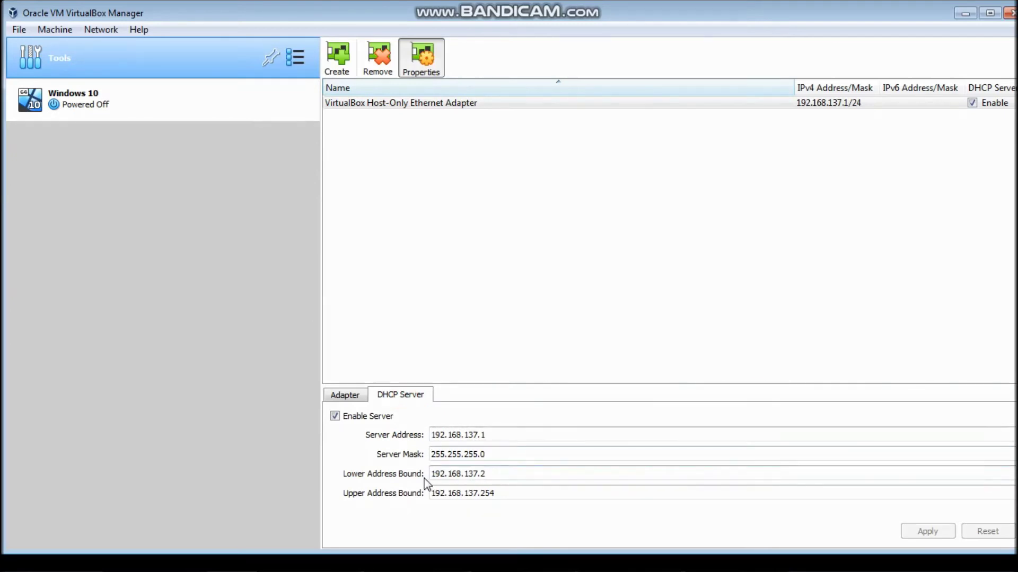
Step: Review the host-only adapter's IPv4 settings in VirtualBox, and switch to the Windows list of network connections
click(345, 395)
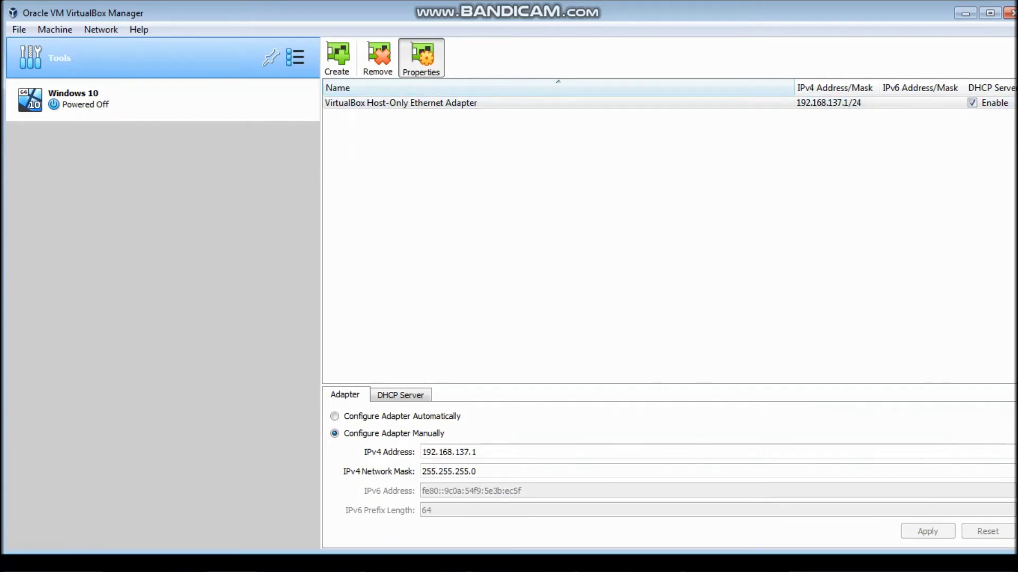
click(926, 559)
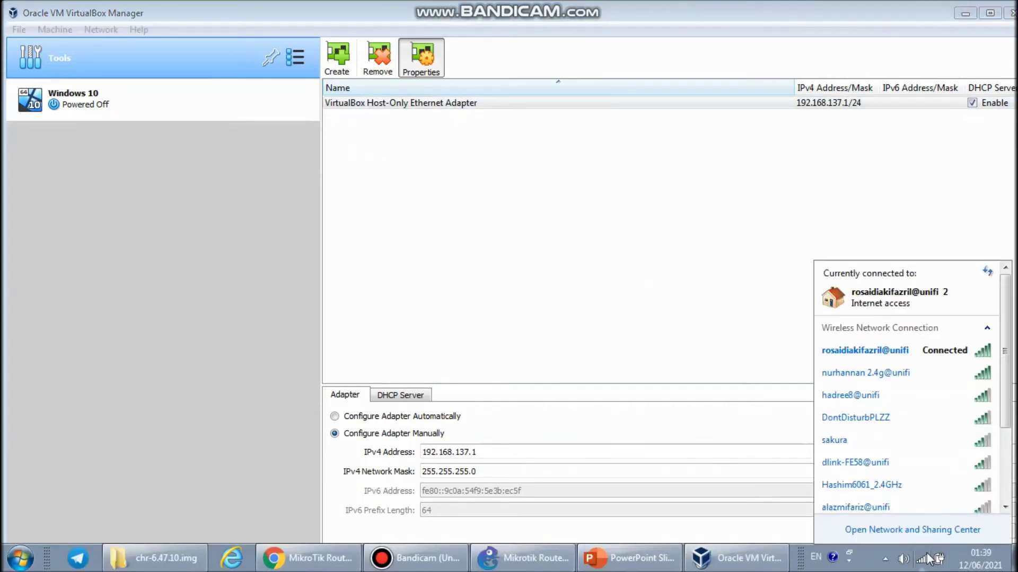
click(900, 530)
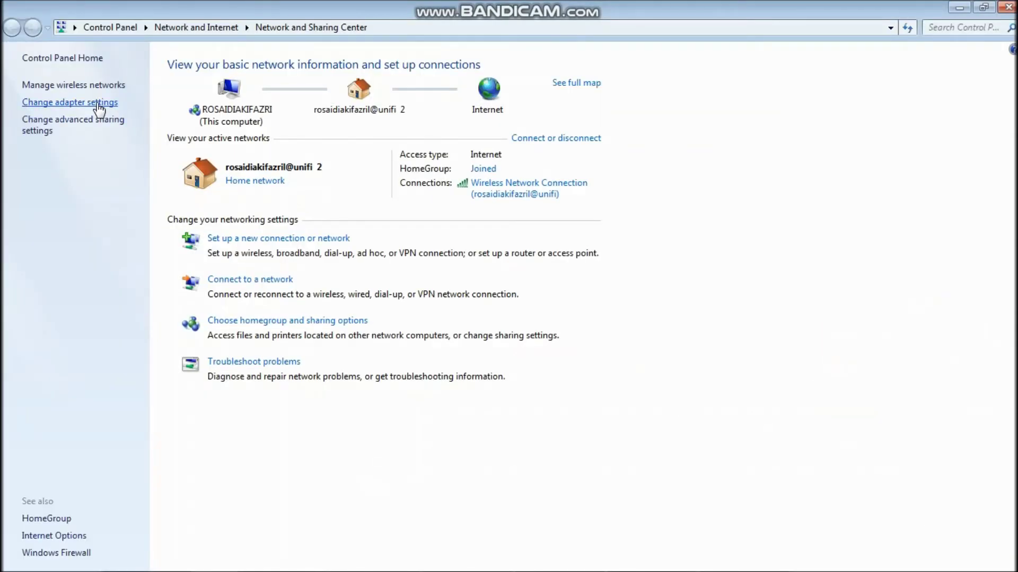
click(98, 103)
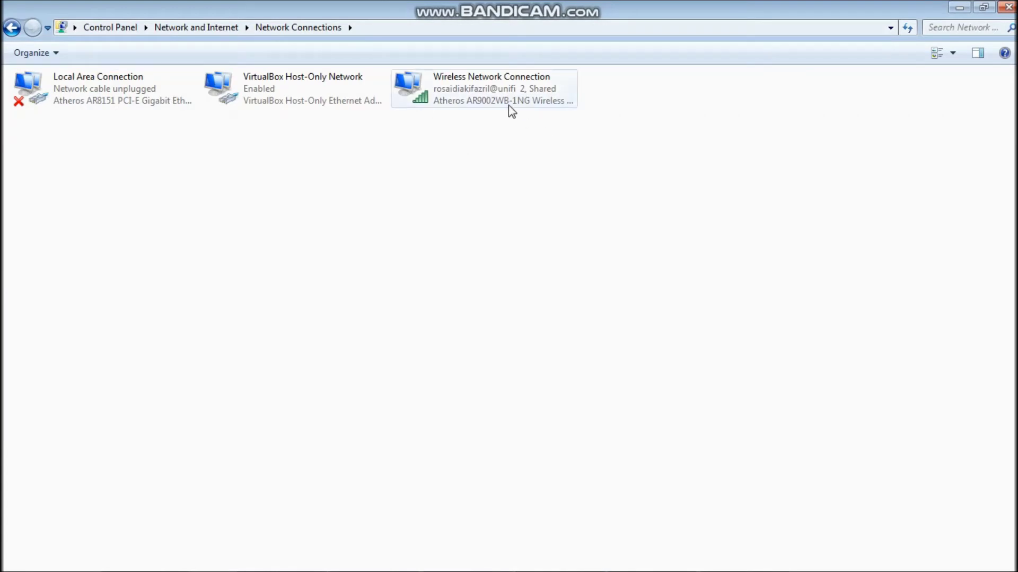
Step: Turn off Internet Connection Sharing for the Wireless Network Connection
drag(507, 105, 297, 95)
click(296, 96)
click(434, 95)
click(268, 95)
click(435, 95)
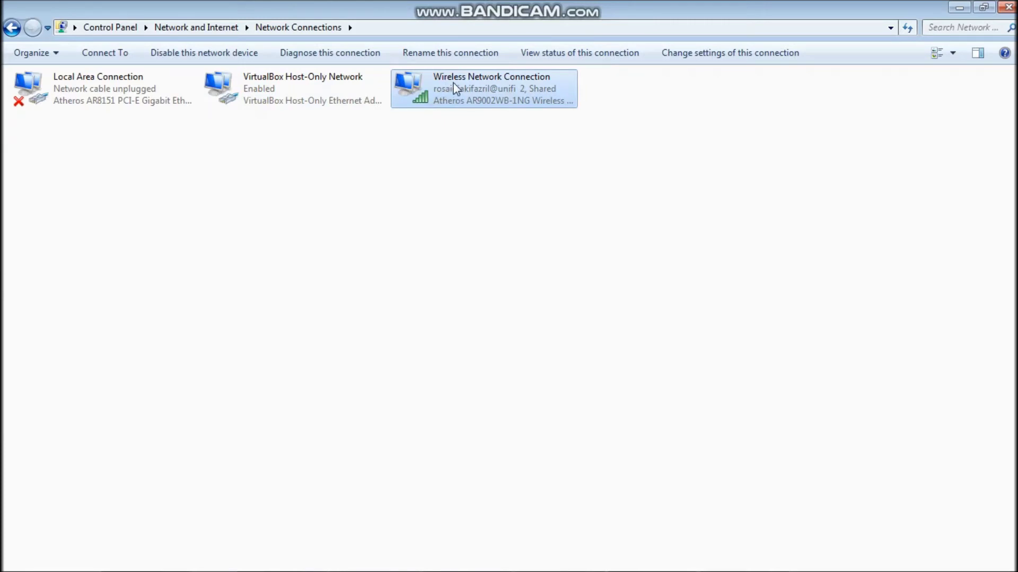
right_click(501, 87)
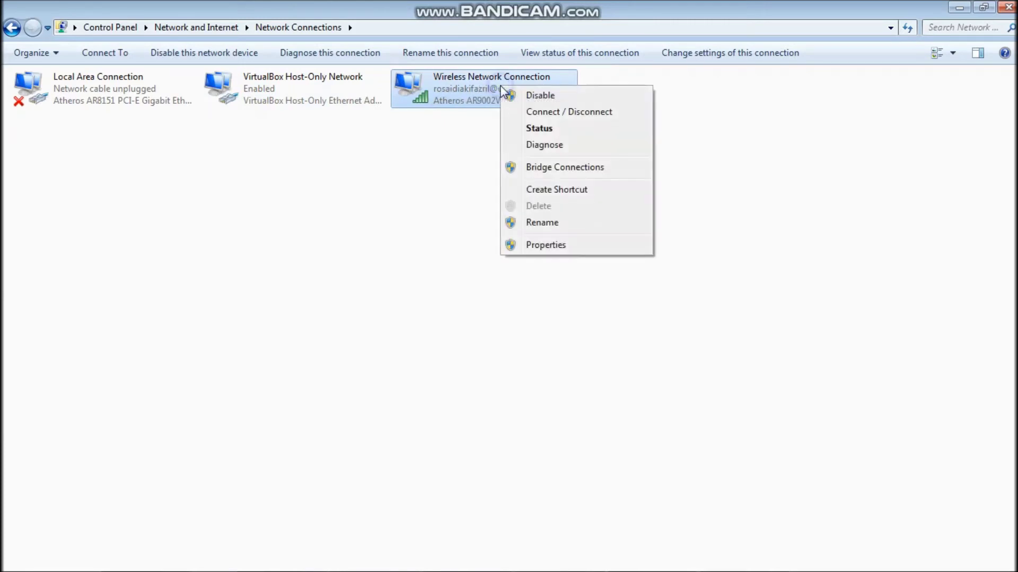
click(546, 245)
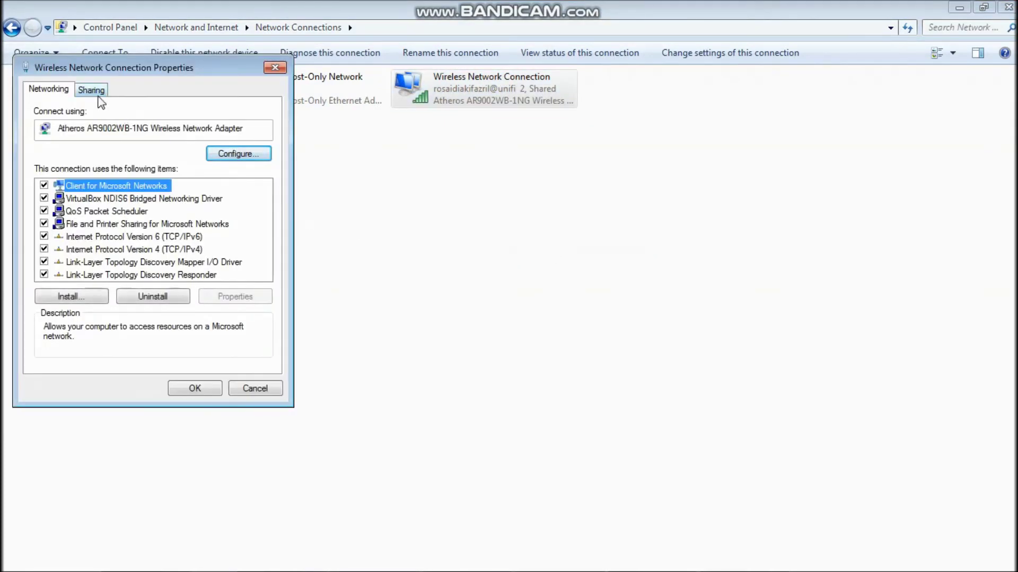
click(98, 95)
click(46, 133)
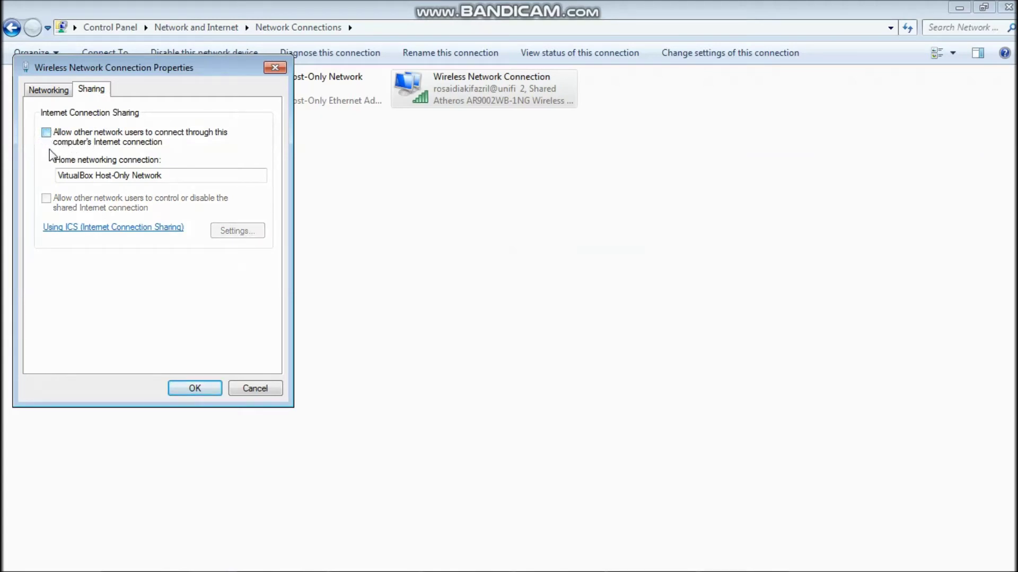
click(182, 393)
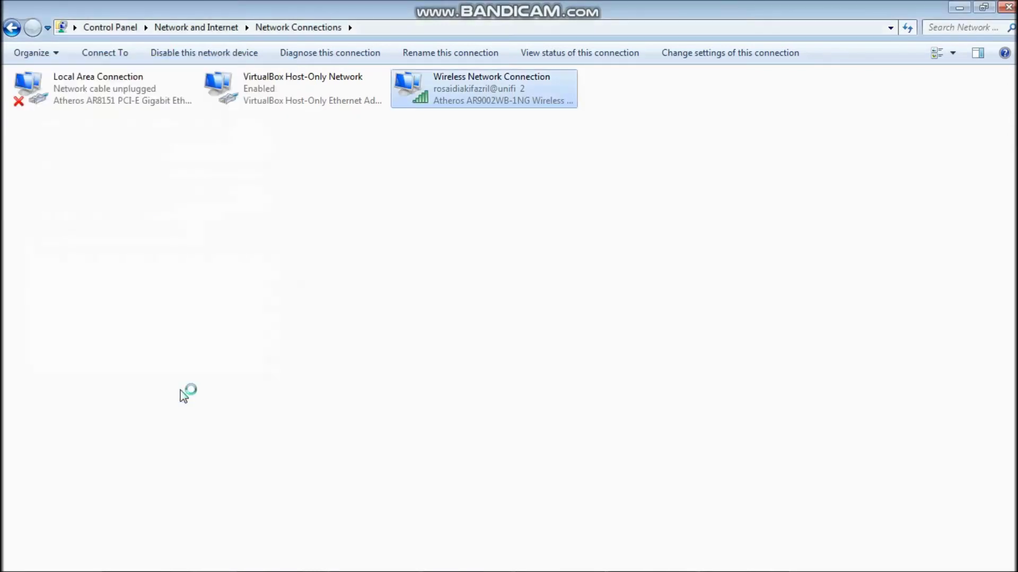
Step: Compare the VirtualBox Host-Only Network's connection details in Windows with the adapter address configured in VirtualBox
click(299, 94)
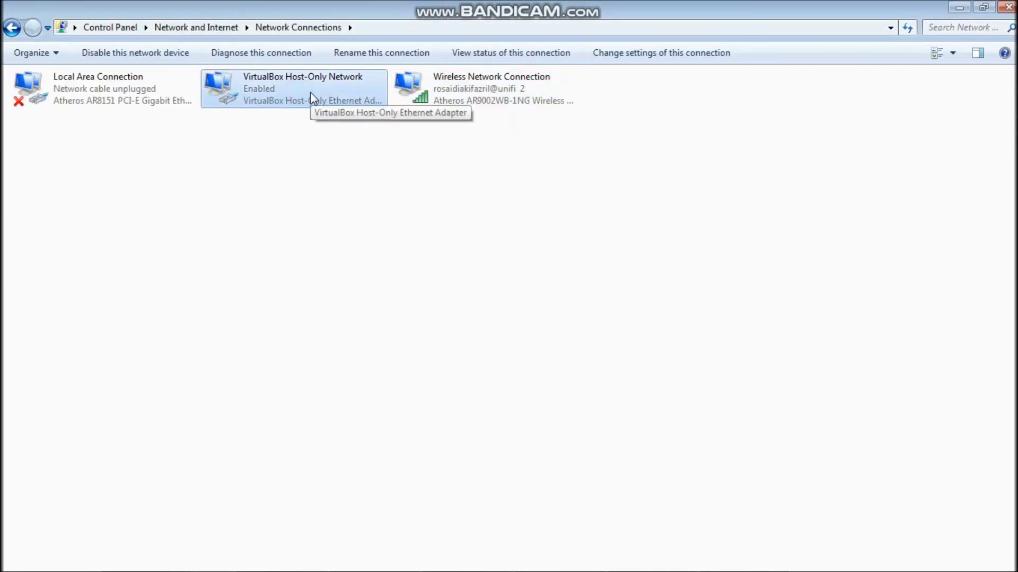
right_click(290, 96)
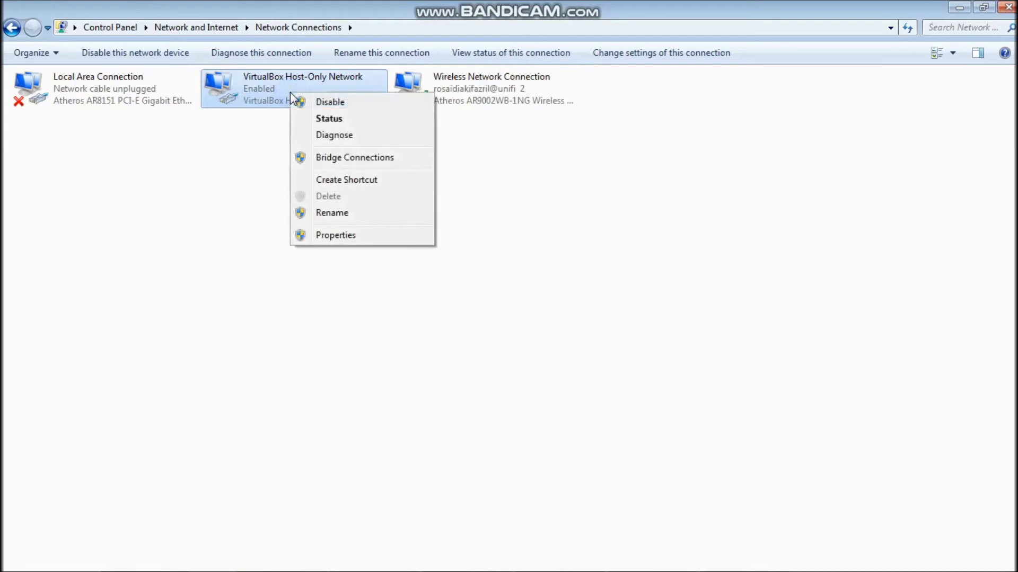
click(312, 119)
click(432, 271)
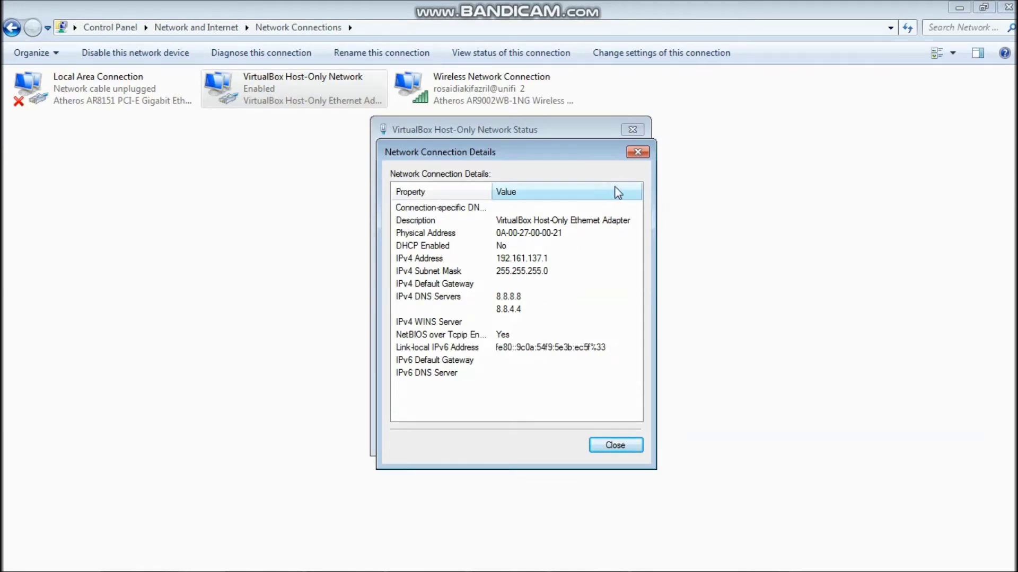
click(562, 558)
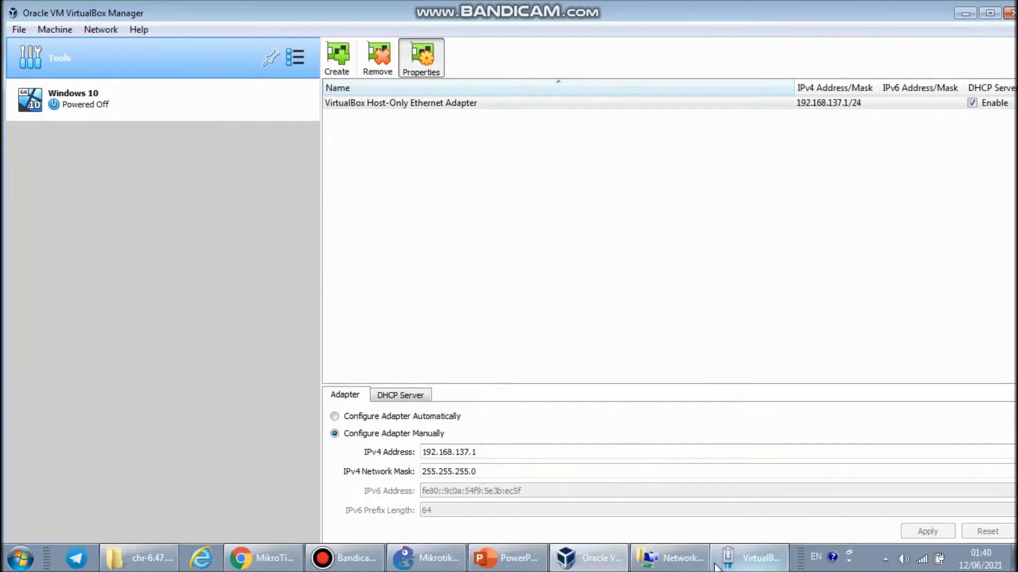
click(739, 562)
click(604, 446)
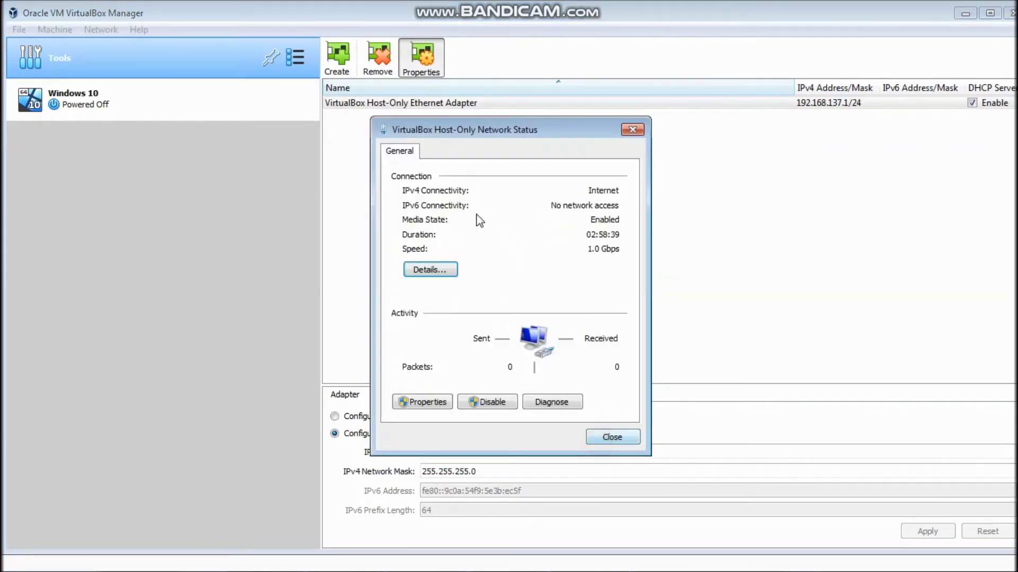
Step: Correct the third octet of the VirtualBox Host-Only Network's static IPv4 address in Windows and check the connection details
click(422, 405)
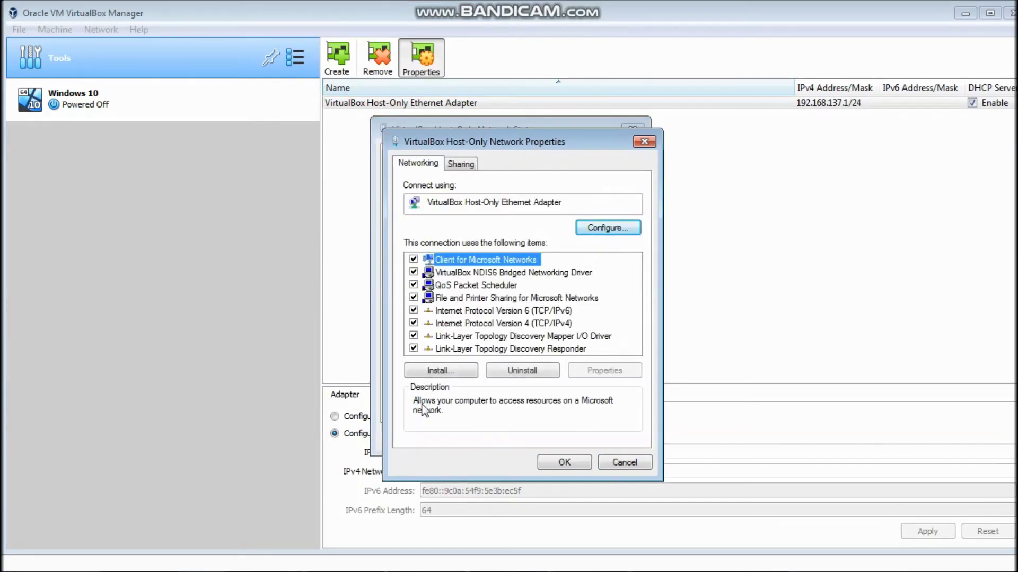
double_click(501, 325)
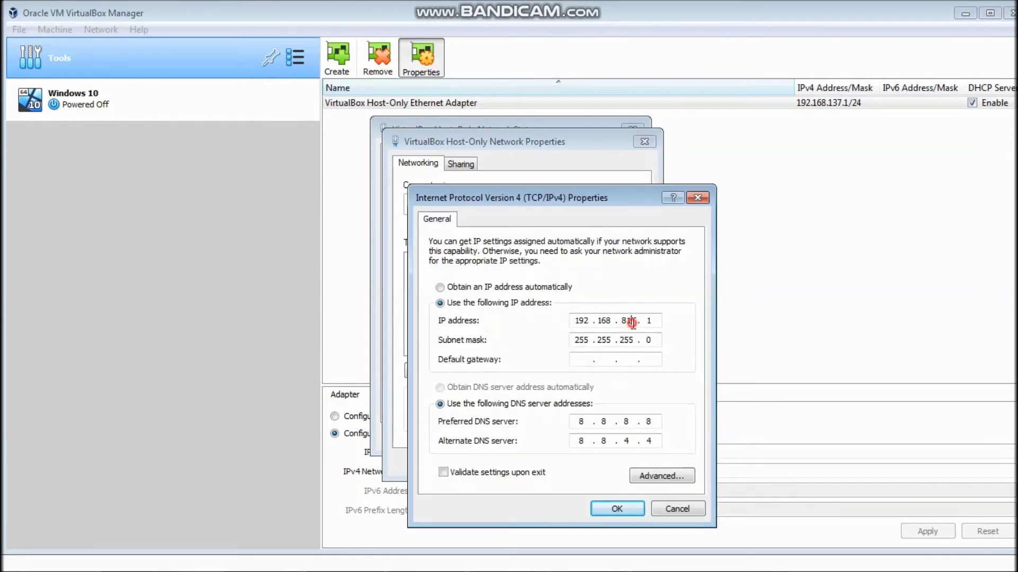
text(1)
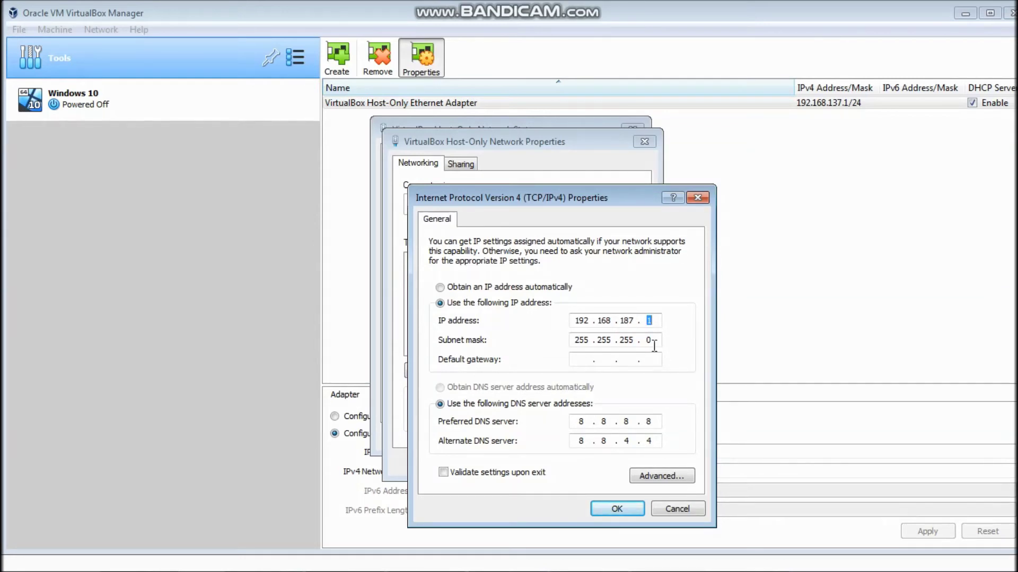
click(629, 322)
click(617, 510)
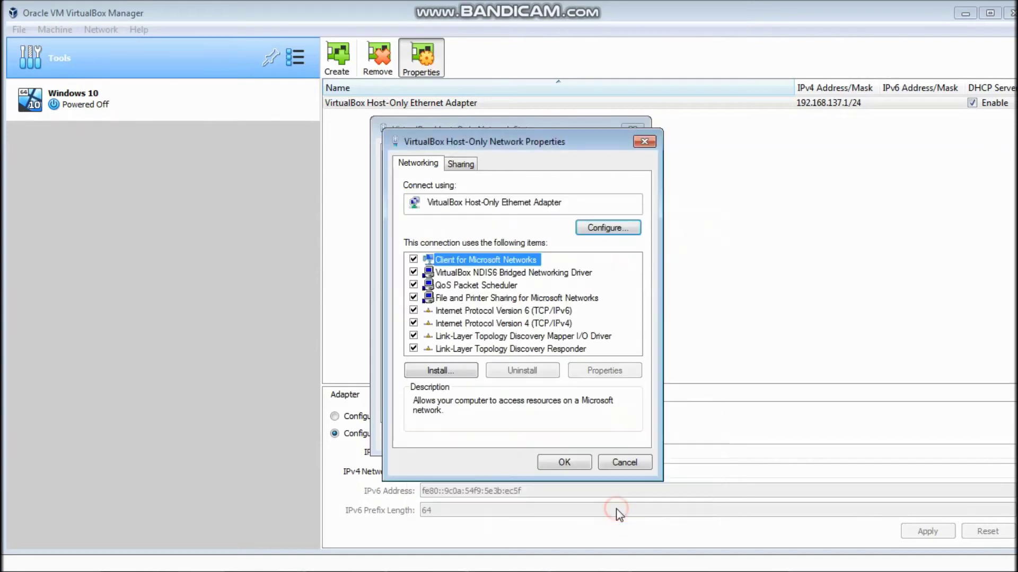
click(578, 463)
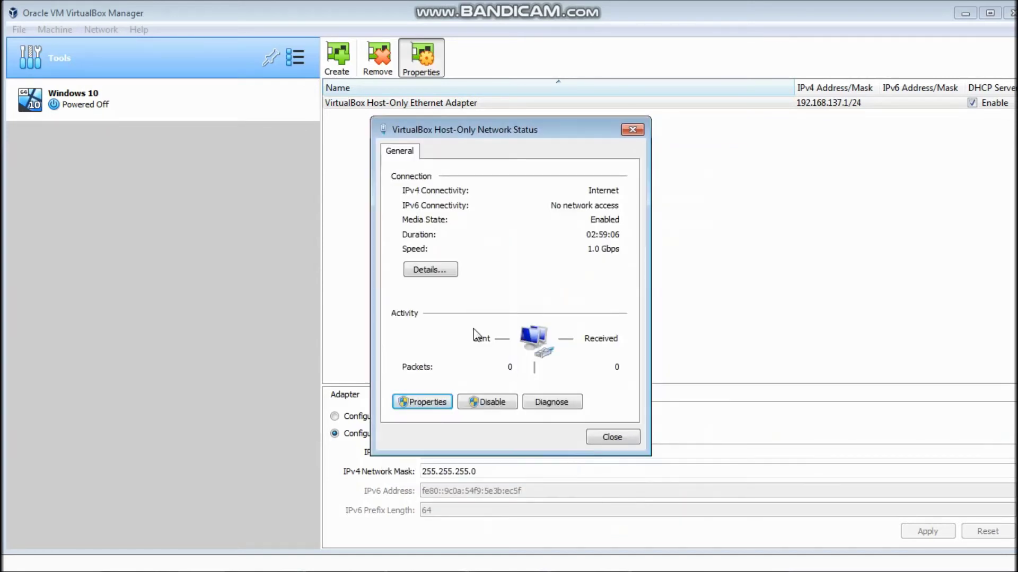
click(427, 268)
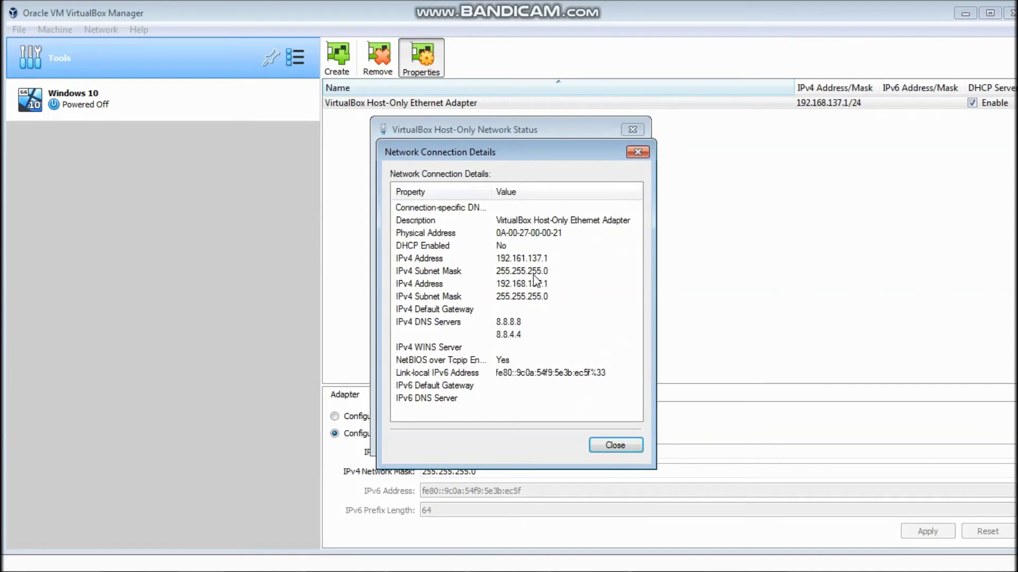
click(637, 152)
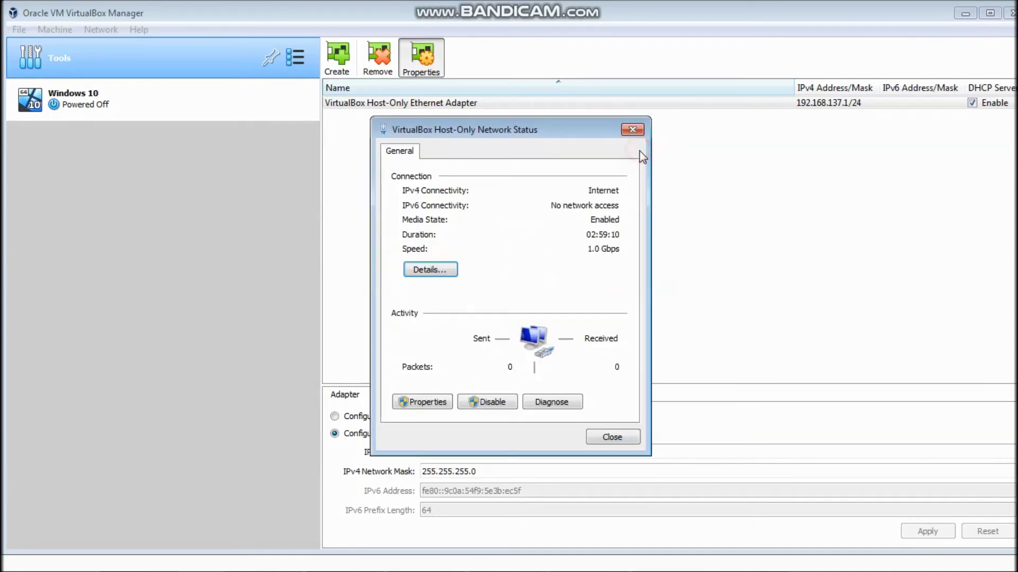
click(612, 436)
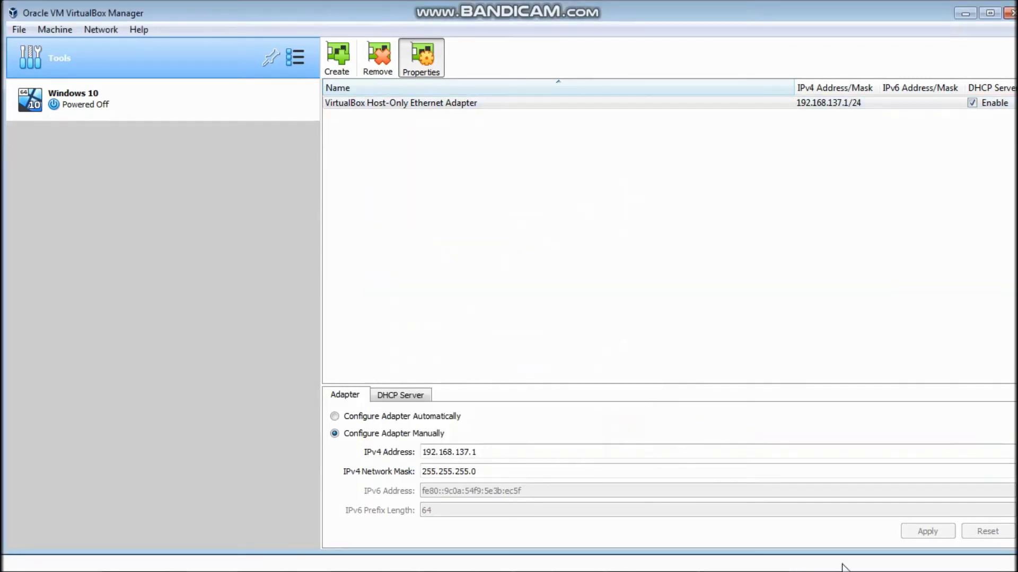
Step: Enable Internet Connection Sharing on the Wireless Network Connection with VirtualBox Host-Only Network as the home networking connection
mouse_move(747, 565)
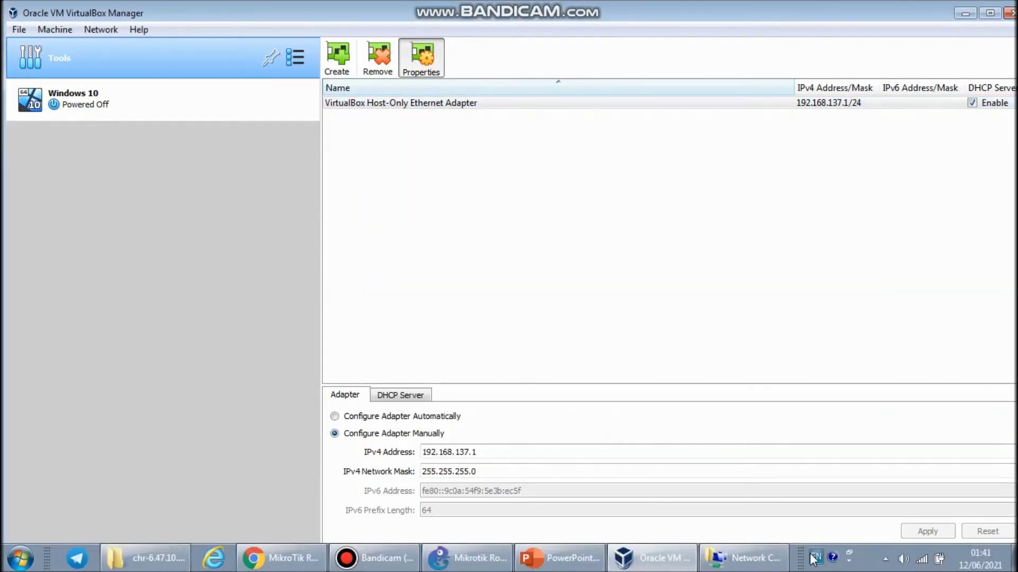
click(767, 562)
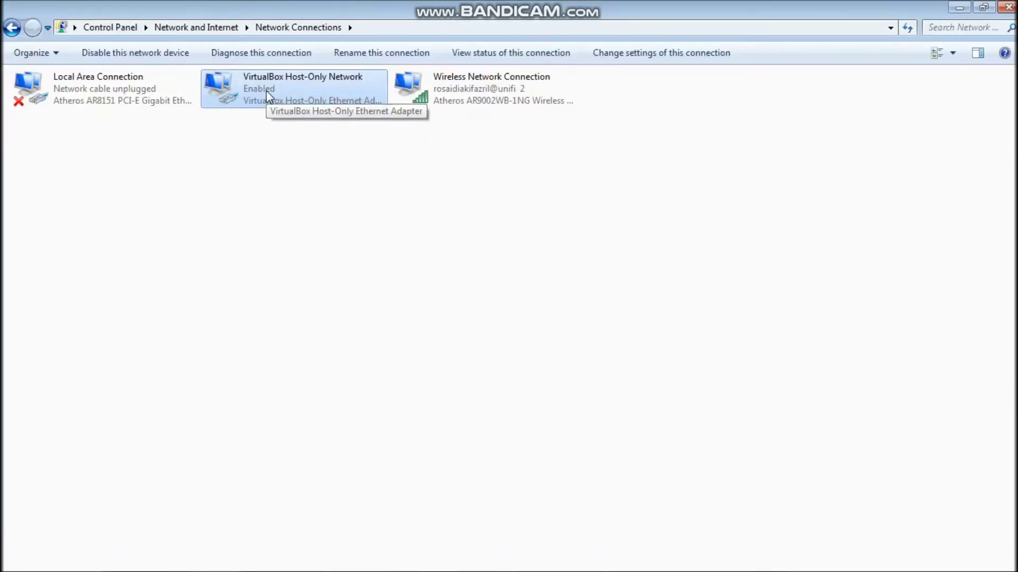
click(522, 92)
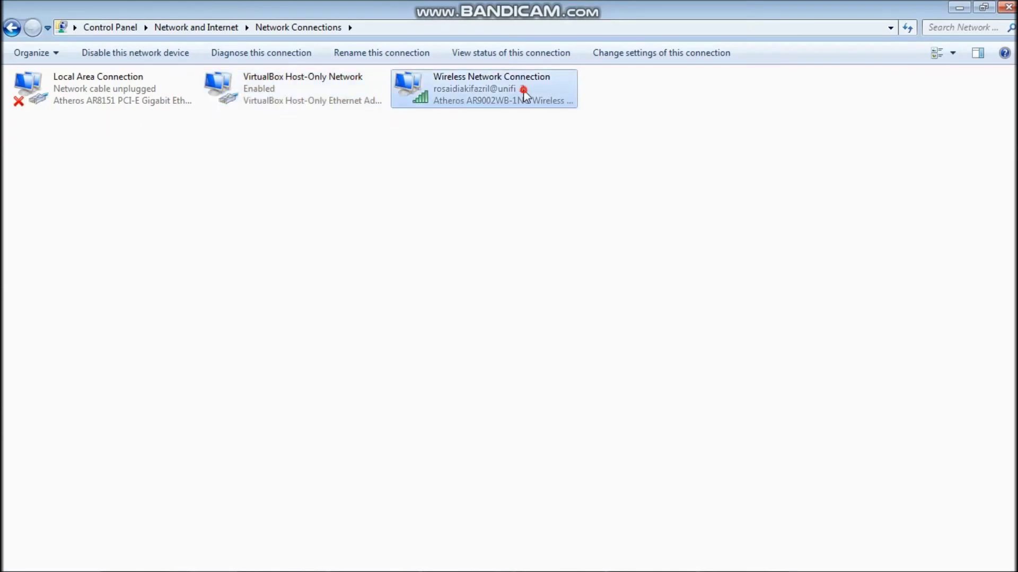
right_click(467, 84)
click(505, 243)
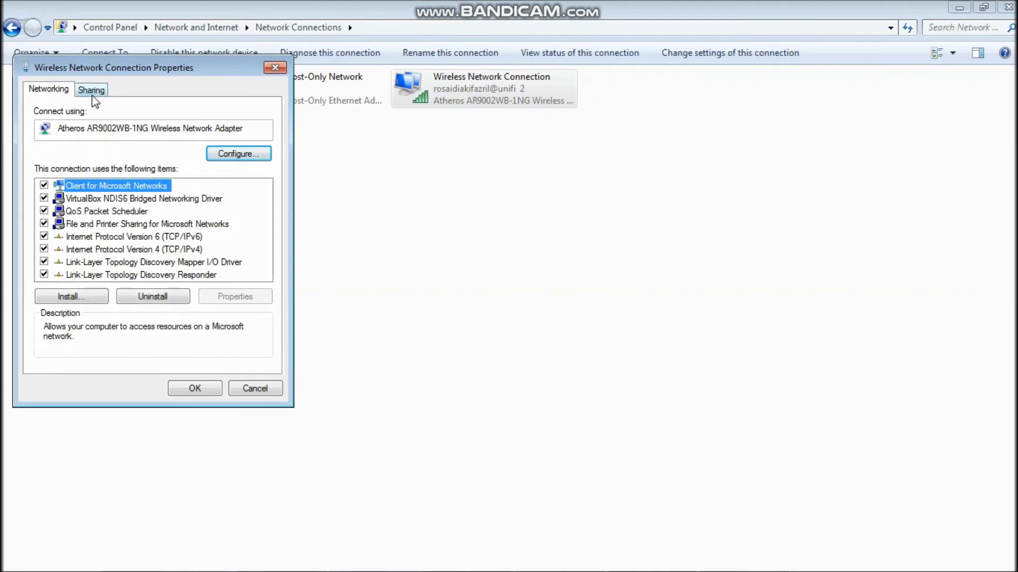
click(96, 93)
click(63, 132)
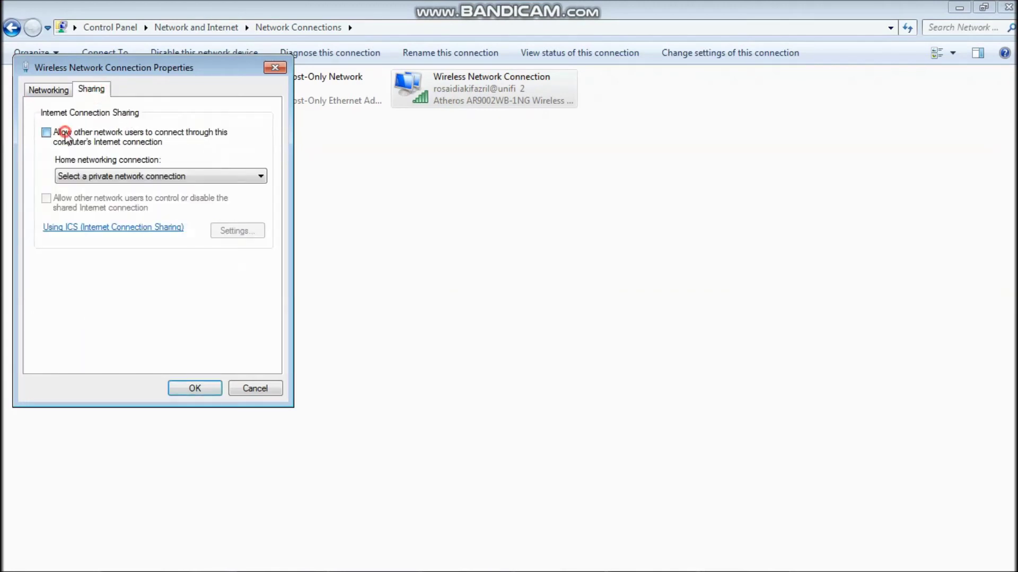
click(104, 176)
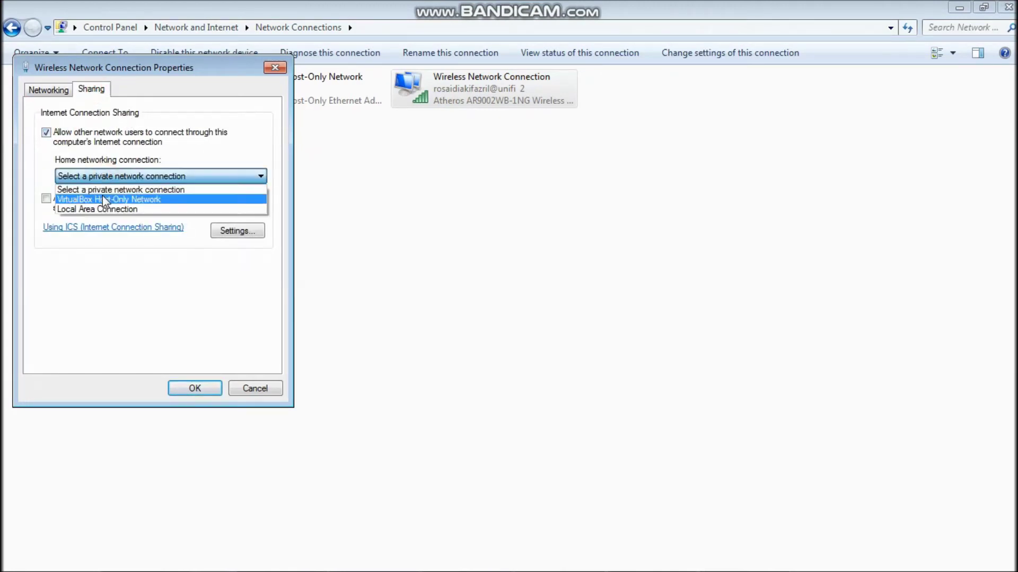
click(103, 200)
drag(168, 67, 673, 152)
click(708, 474)
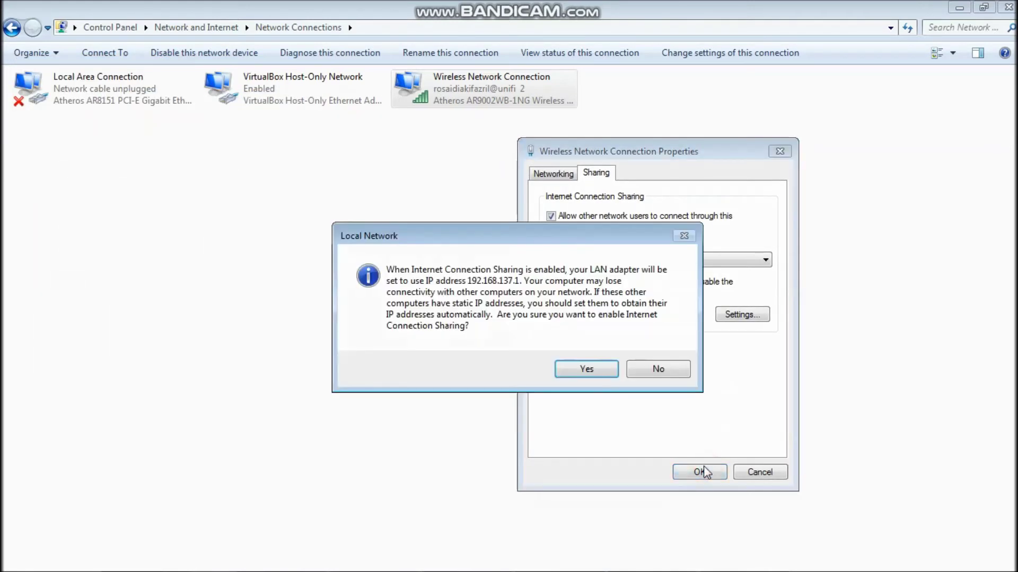
click(589, 371)
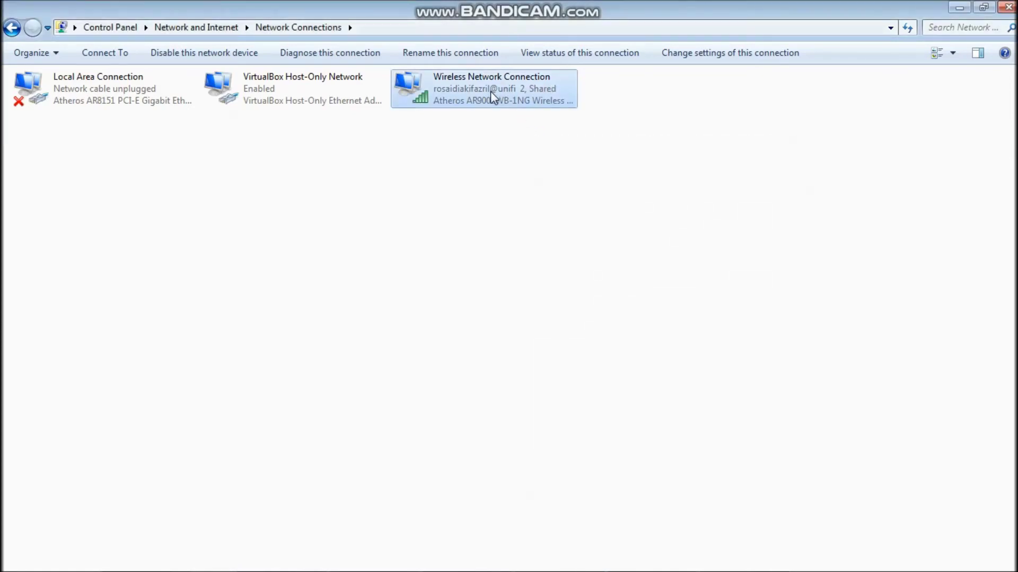
Step: Switch to GNS3 and create a VirtualBox VM template from the Windows 10 virtual machine in the preferences
mouse_move(919, 567)
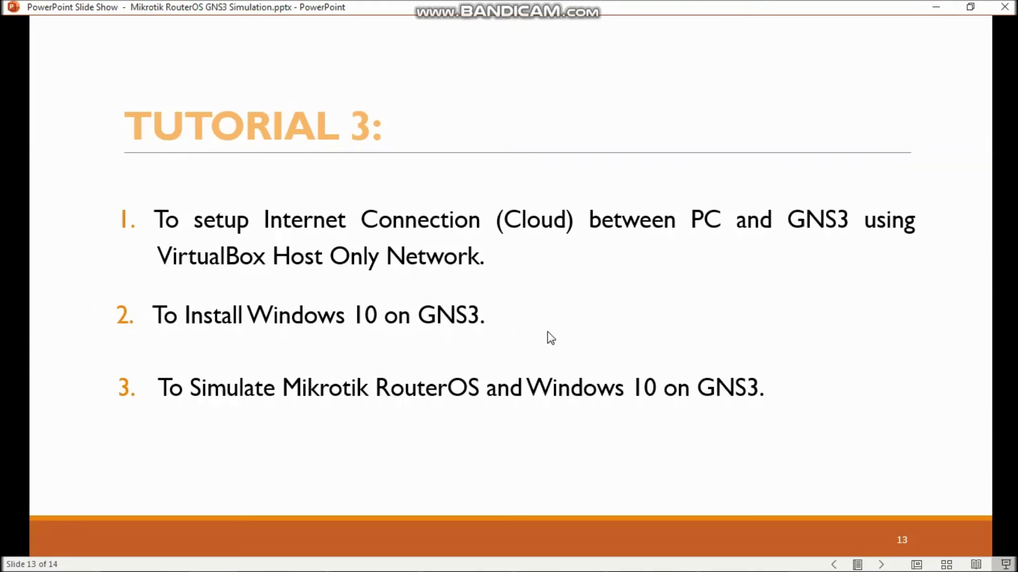
key(alt+Tab)
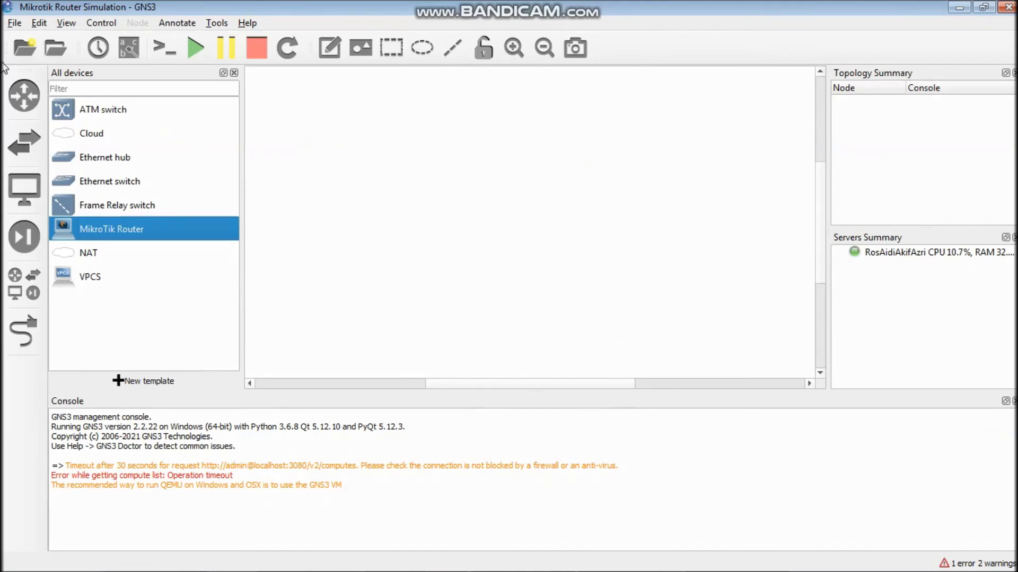
click(39, 24)
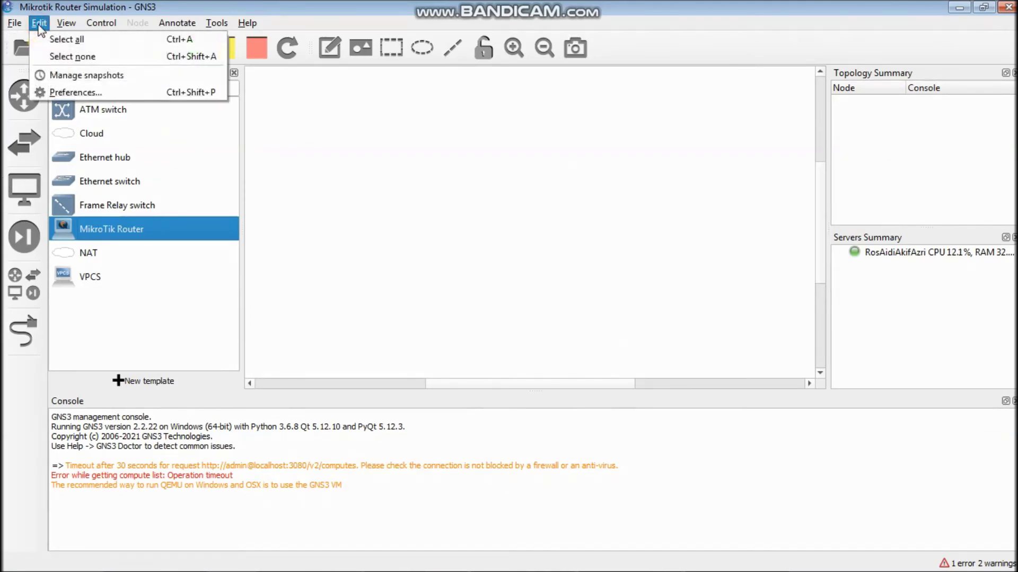
click(57, 93)
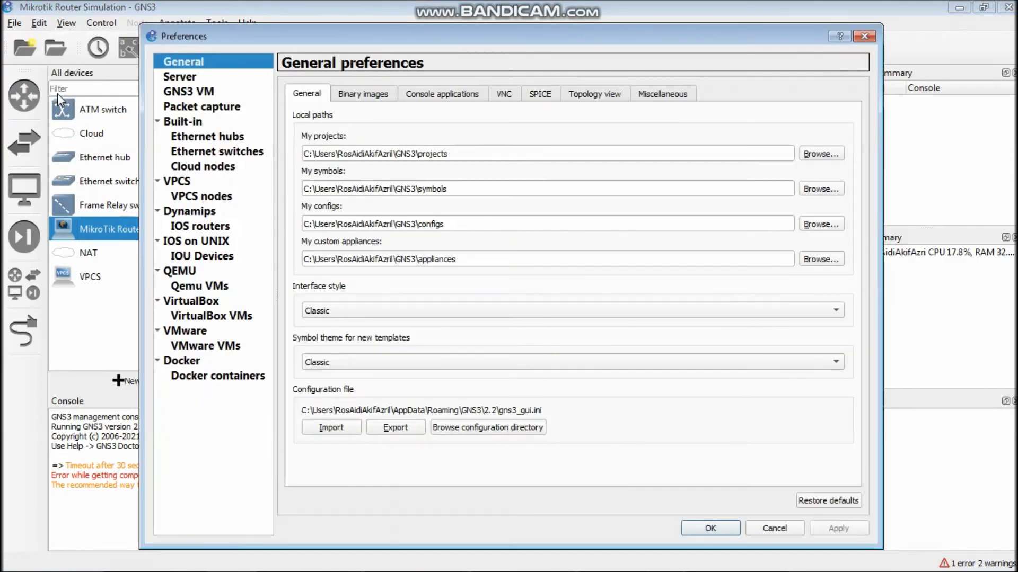
click(194, 307)
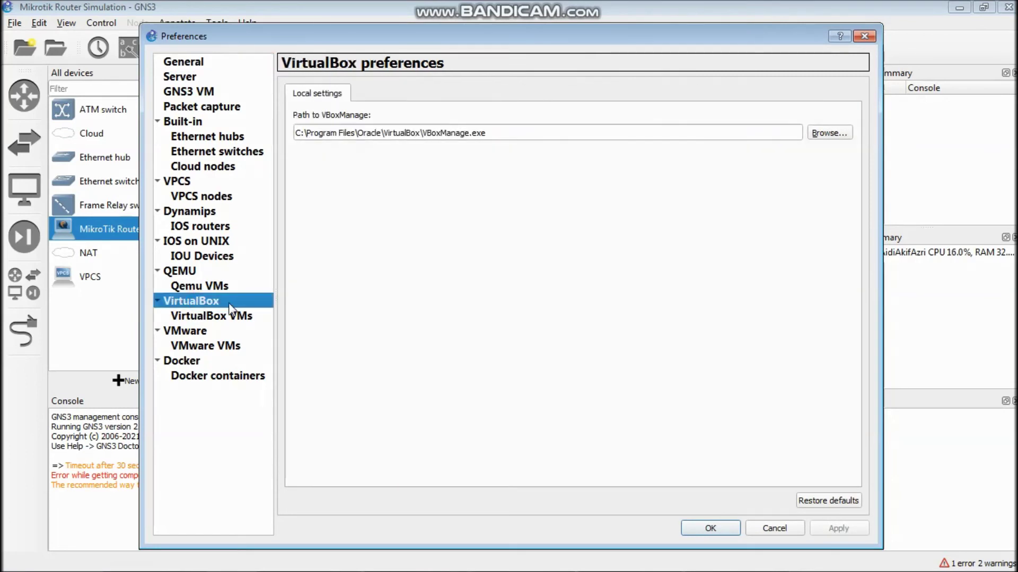
click(212, 318)
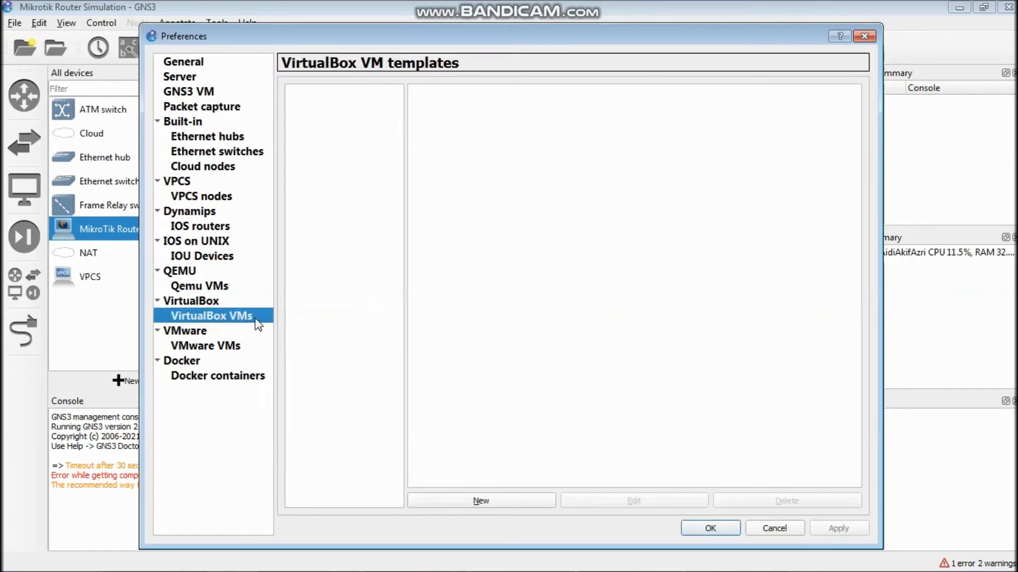
click(483, 500)
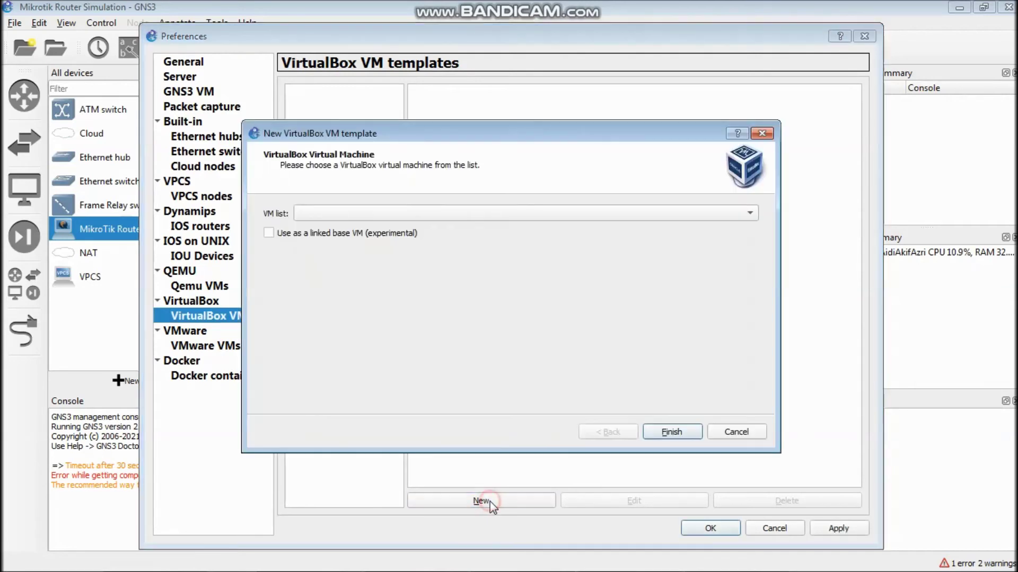
click(447, 129)
drag(448, 132, 595, 112)
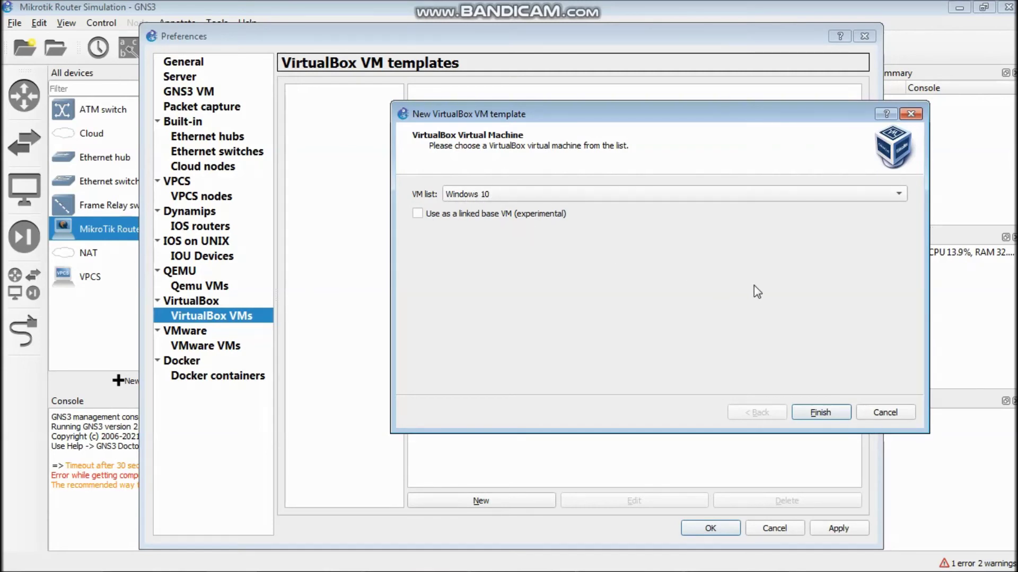
click(819, 413)
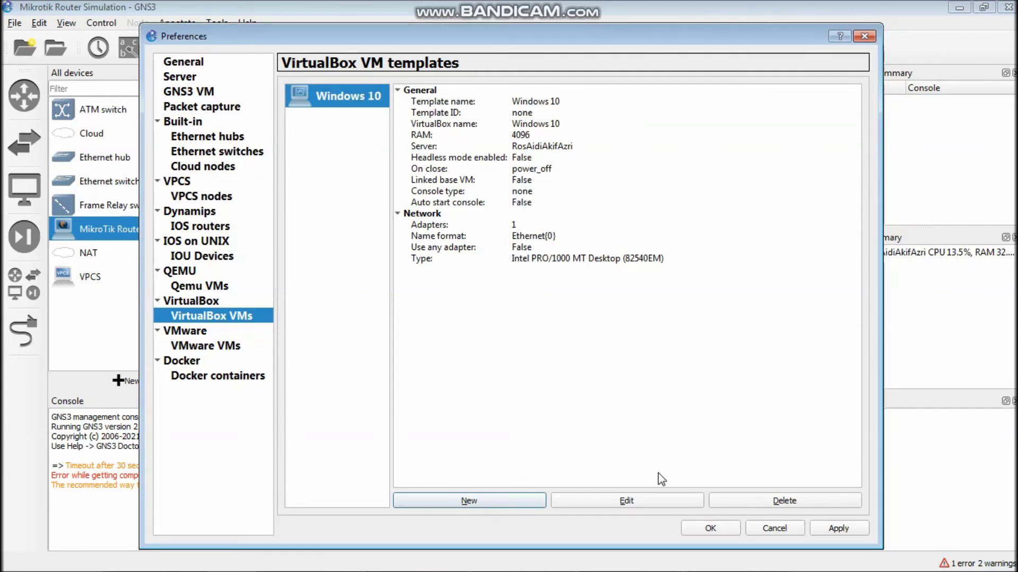
Step: Allow GNS3 to use any configured VirtualBox adapter for the Windows 10 template and apply the preferences
click(603, 502)
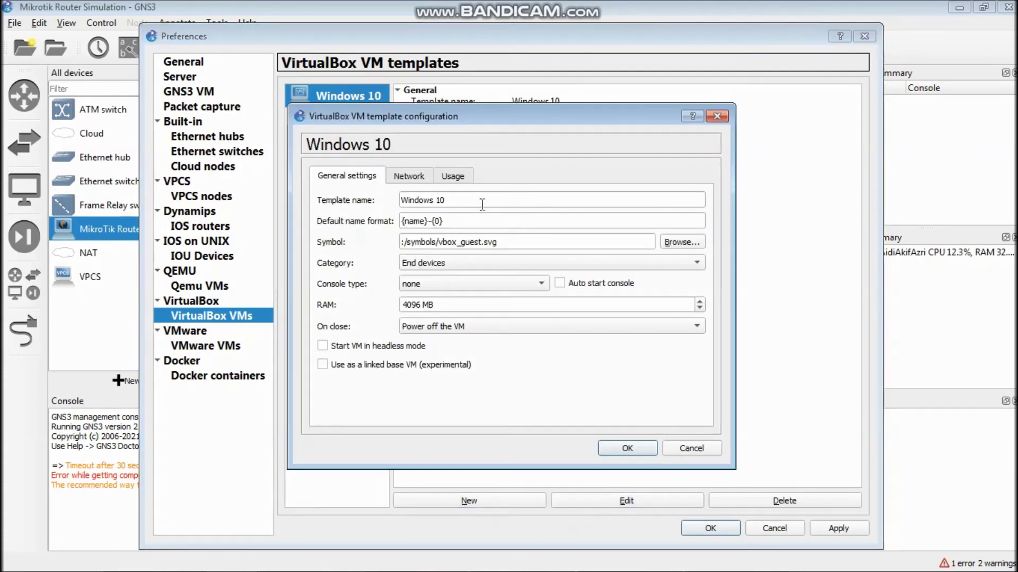
click(419, 176)
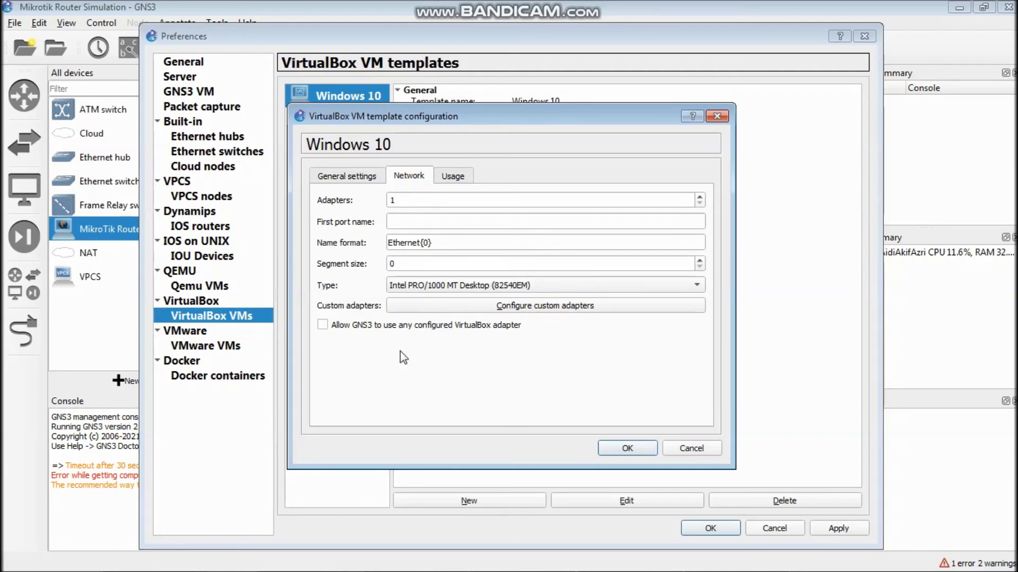
click(322, 325)
click(635, 452)
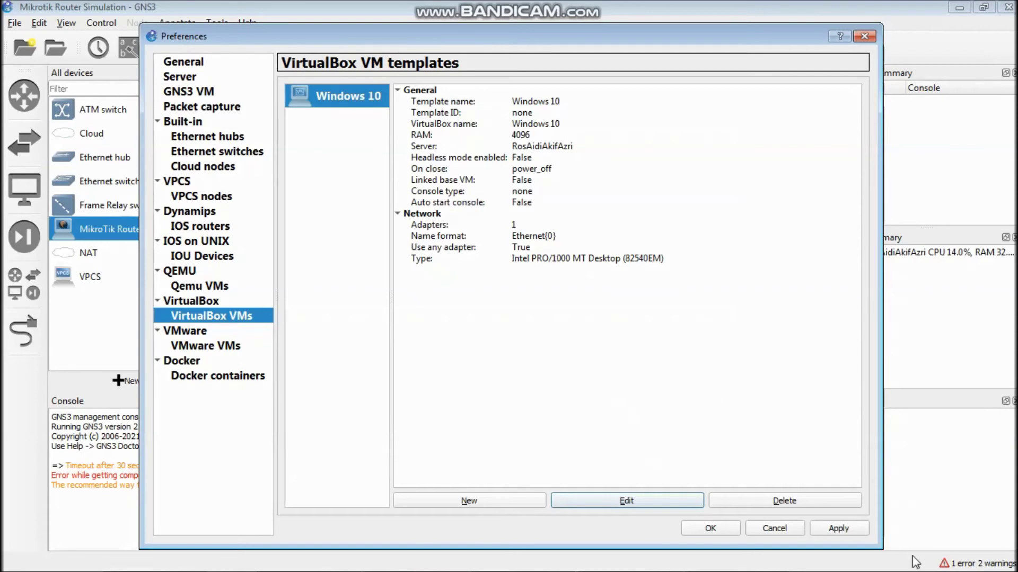
click(851, 530)
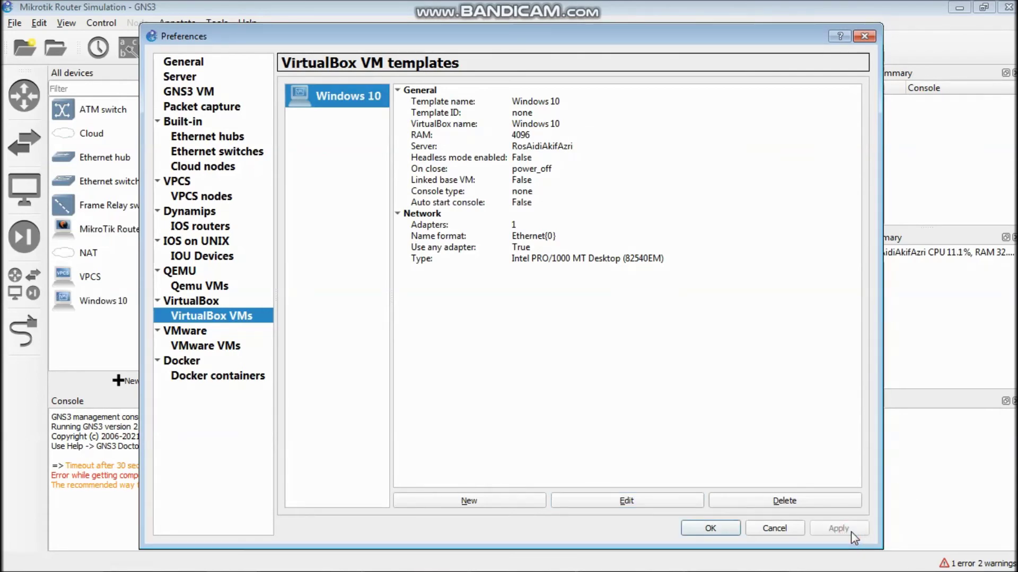
click(715, 529)
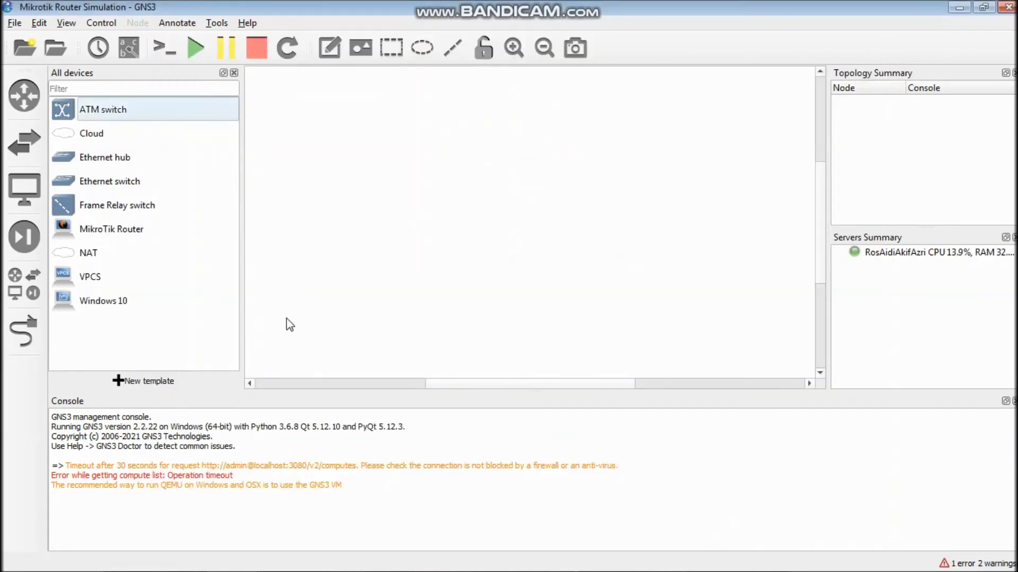
click(101, 304)
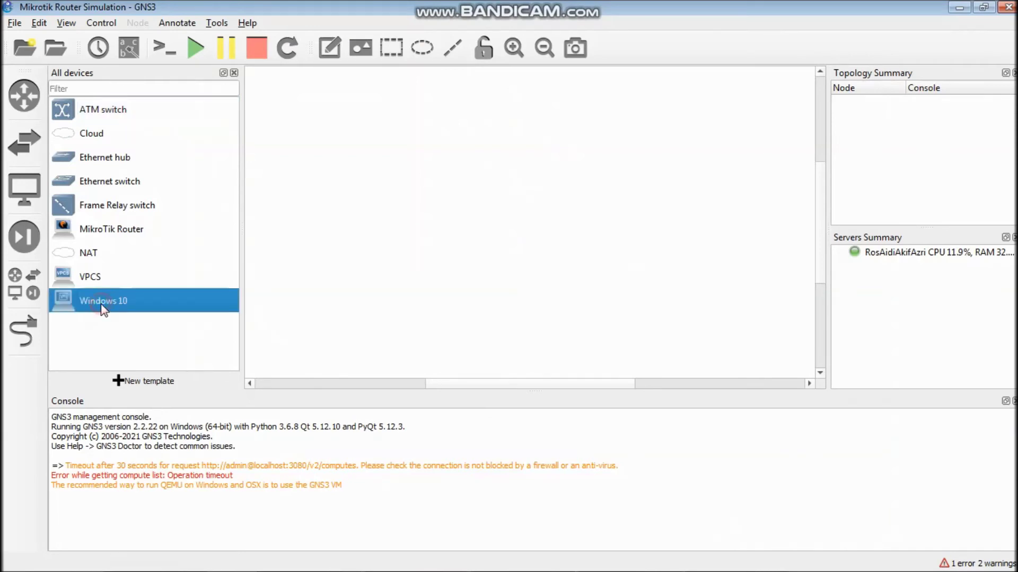
click(131, 237)
click(130, 304)
click(116, 134)
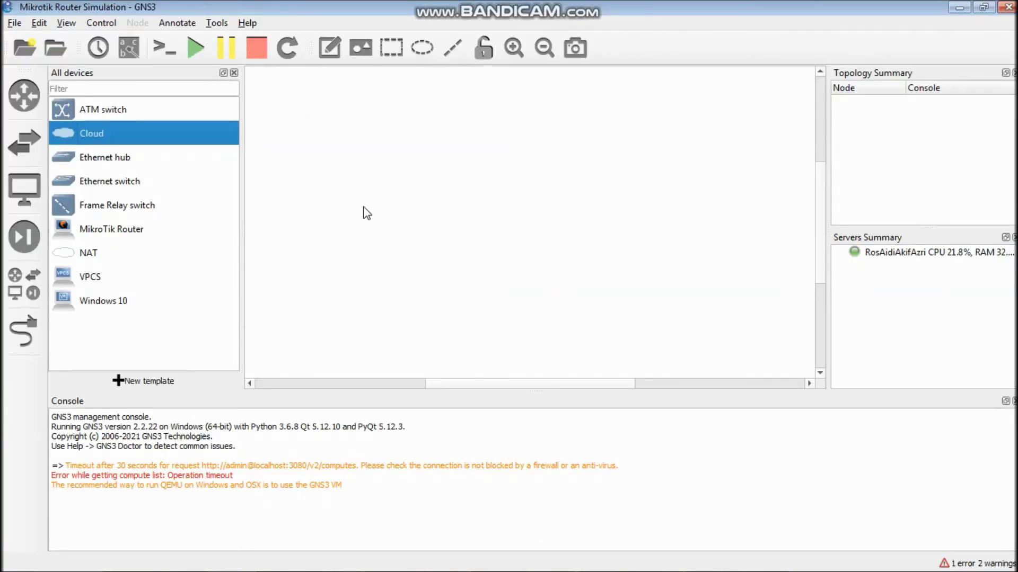
Step: Place a MikroTik Router node in the middle of the workspace and a Windows 10 node below it
click(124, 233)
drag(97, 236, 509, 218)
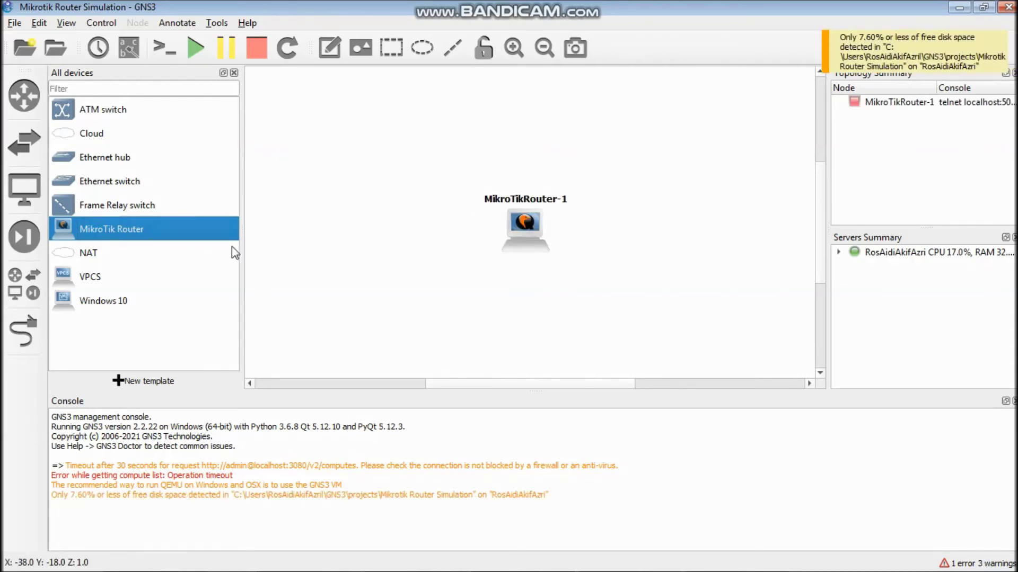
drag(95, 303, 530, 308)
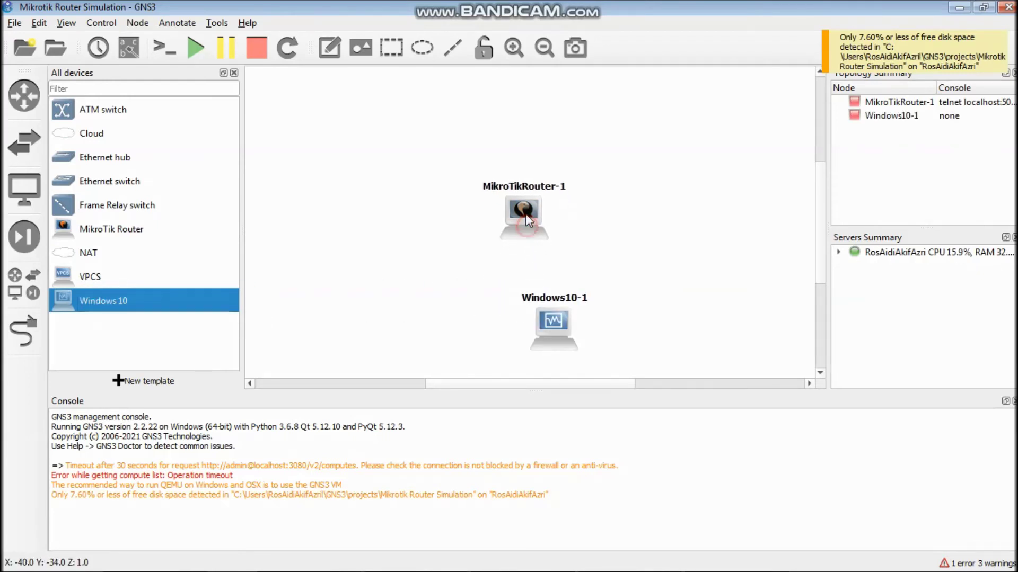
Step: Add a Cloud node to the workspace and position it above and to the left of the MikroTik router
drag(89, 137, 406, 128)
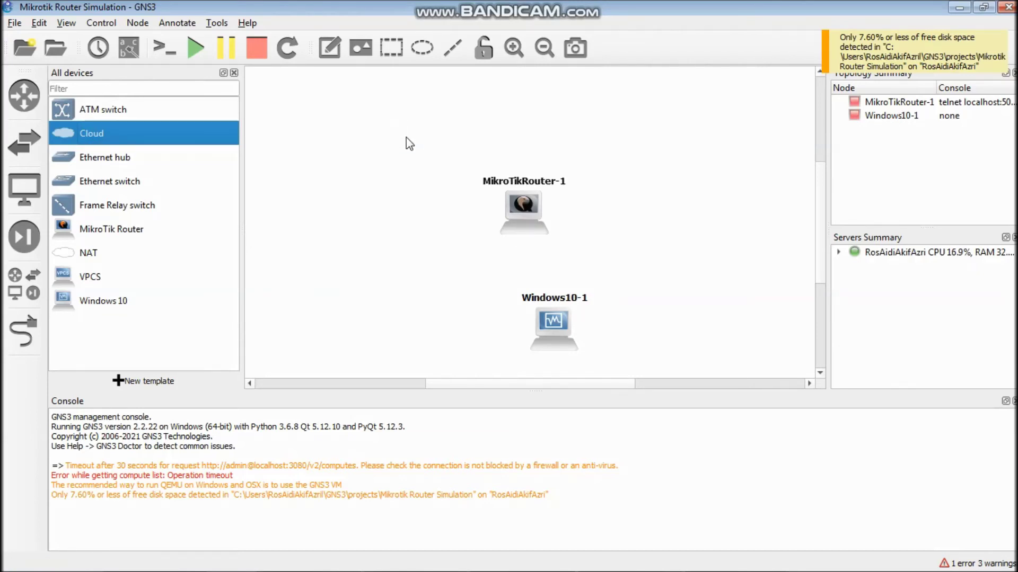
click(428, 150)
drag(397, 139, 625, 130)
key(ctrl+z)
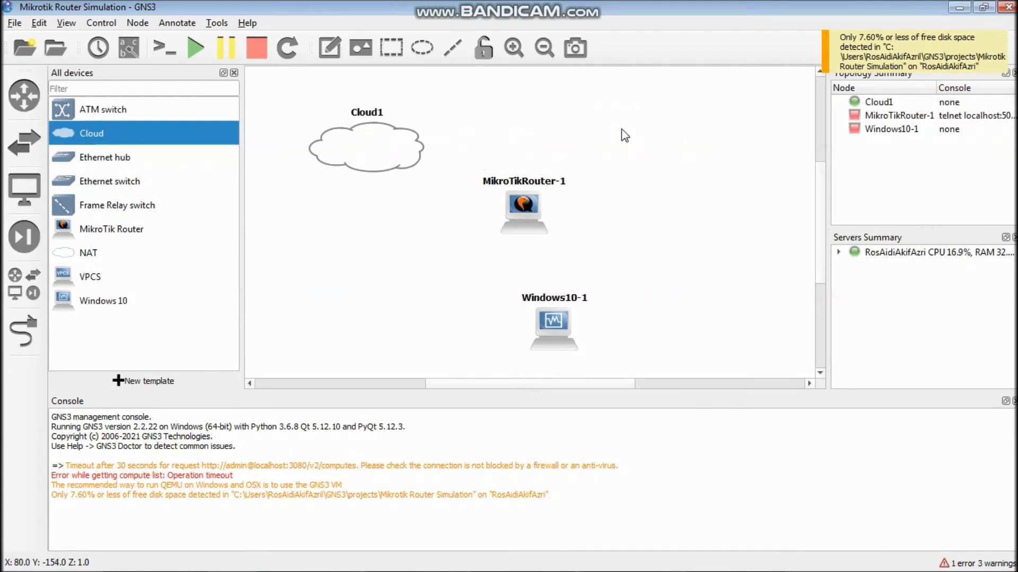
key(ctrl+y)
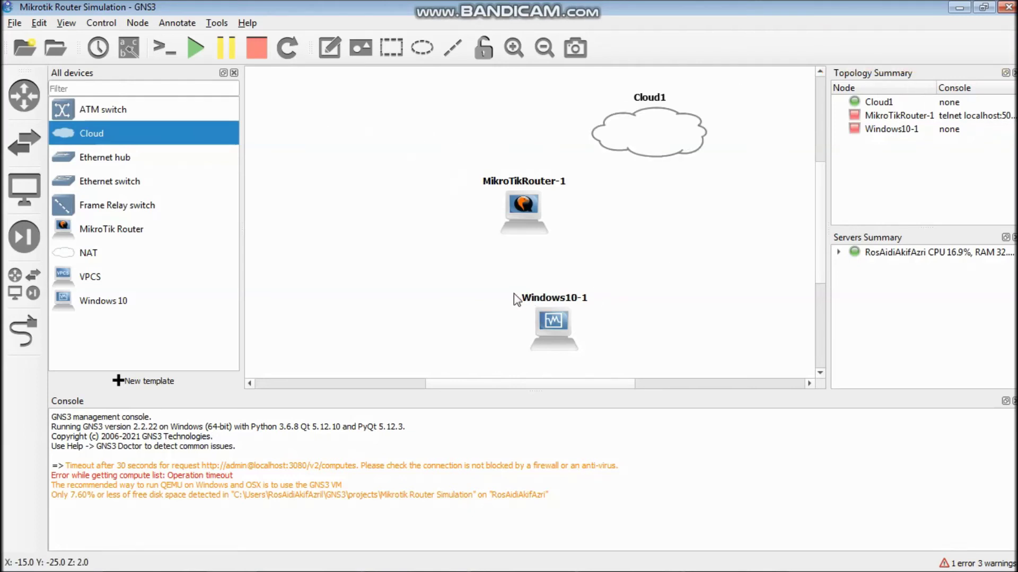
drag(610, 140, 386, 139)
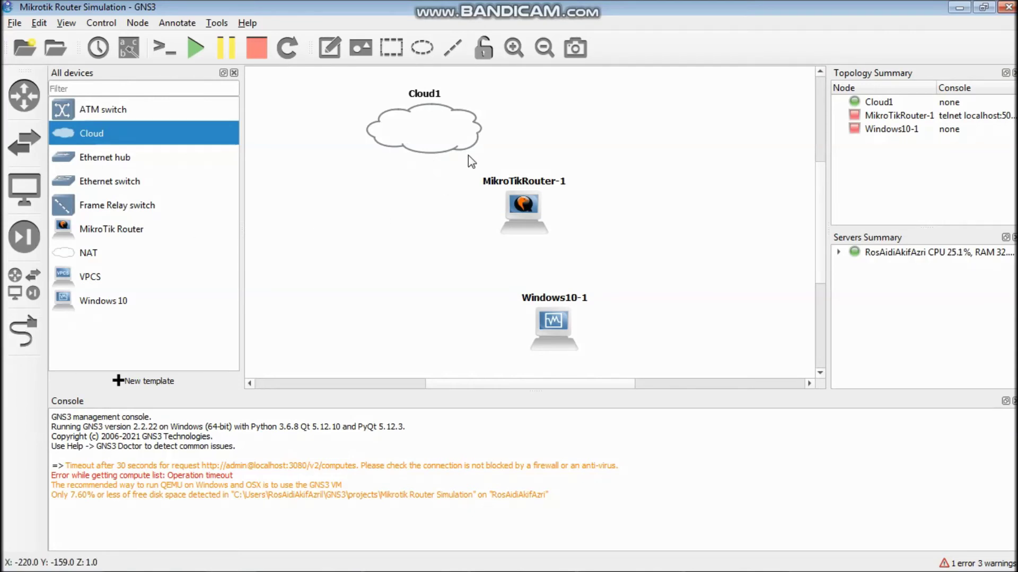
Step: Open the configuration of Cloud1 and enable the display of special Ethernet interfaces
right_click(450, 118)
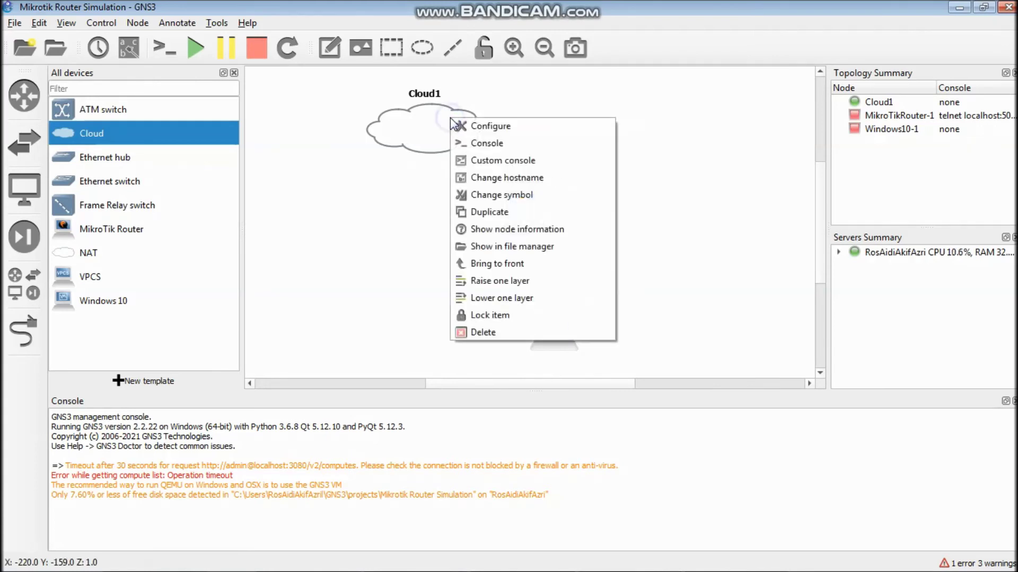
click(465, 127)
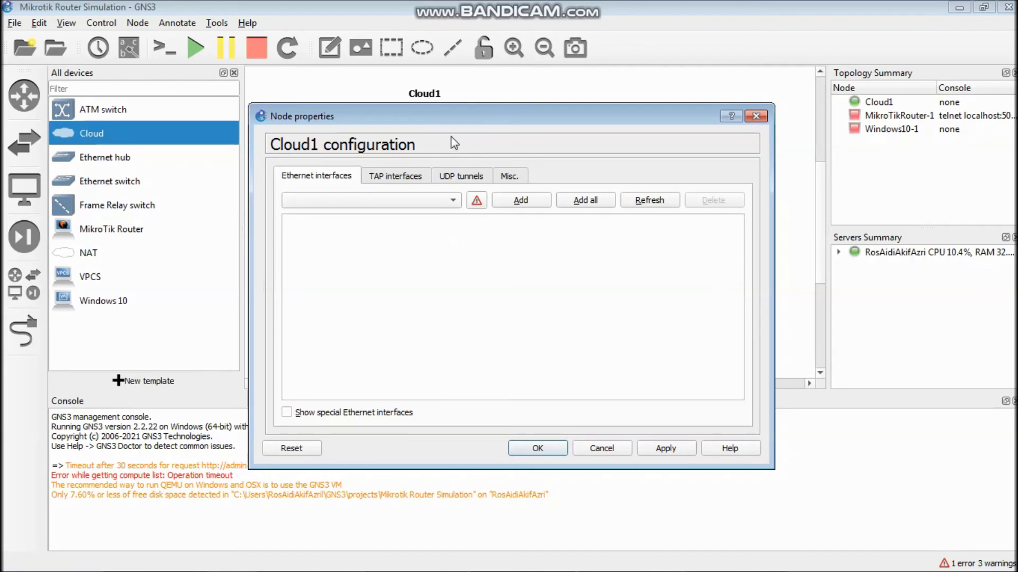
drag(466, 114, 469, 176)
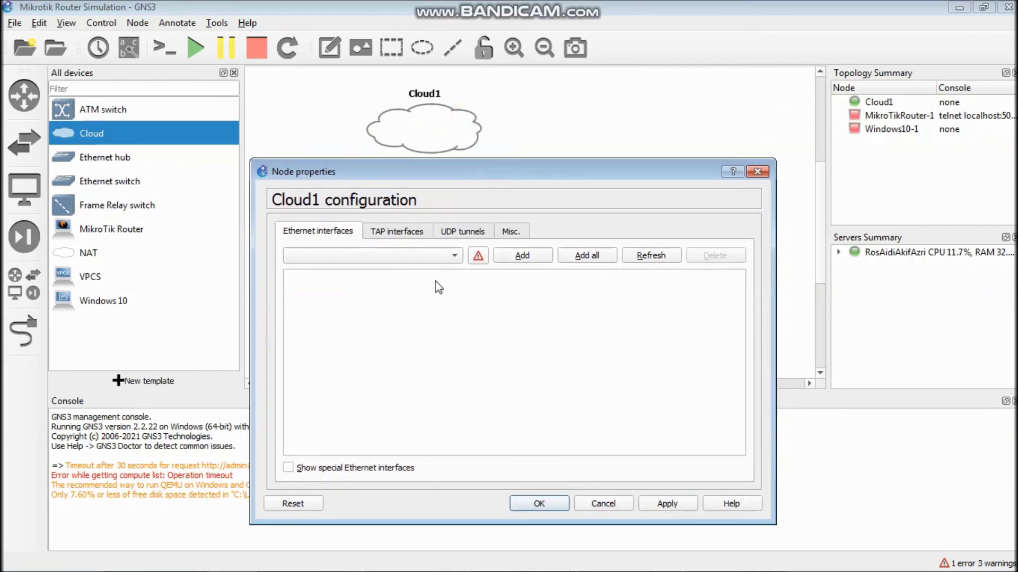
click(371, 469)
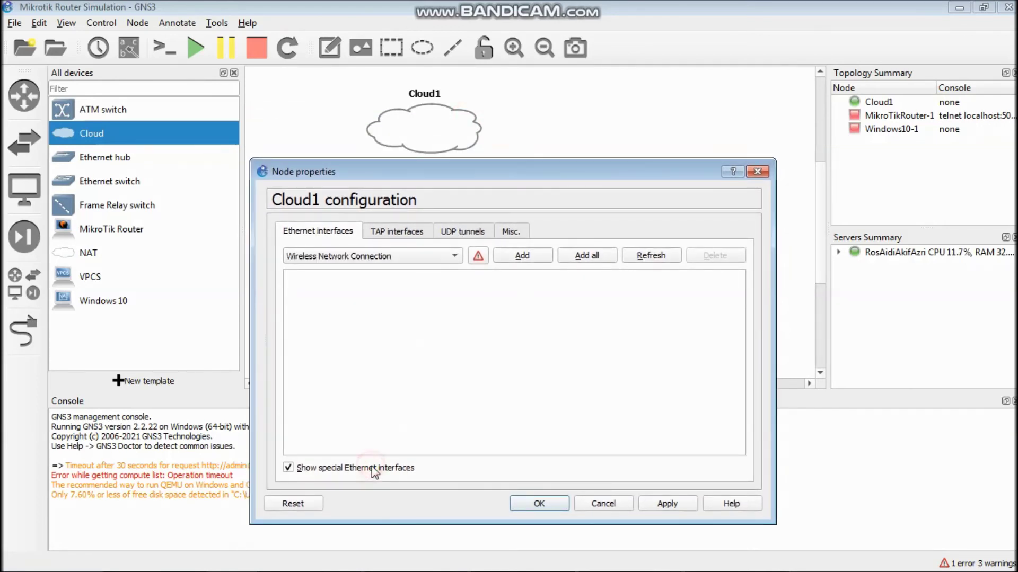
click(293, 469)
click(295, 469)
Step: Add the VirtualBox Host-Only Network interface to Cloud1 and apply the configuration
click(390, 256)
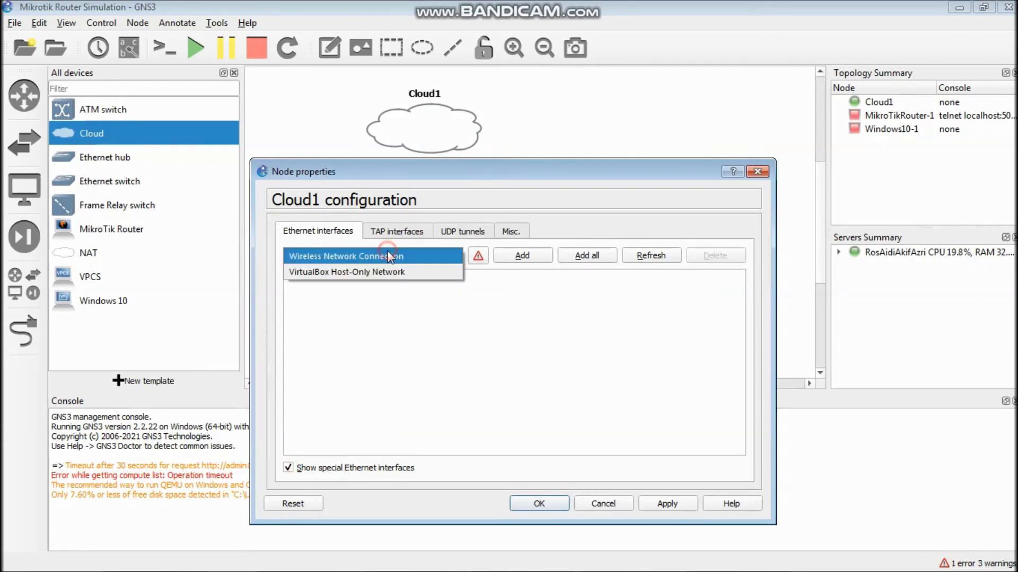
click(355, 277)
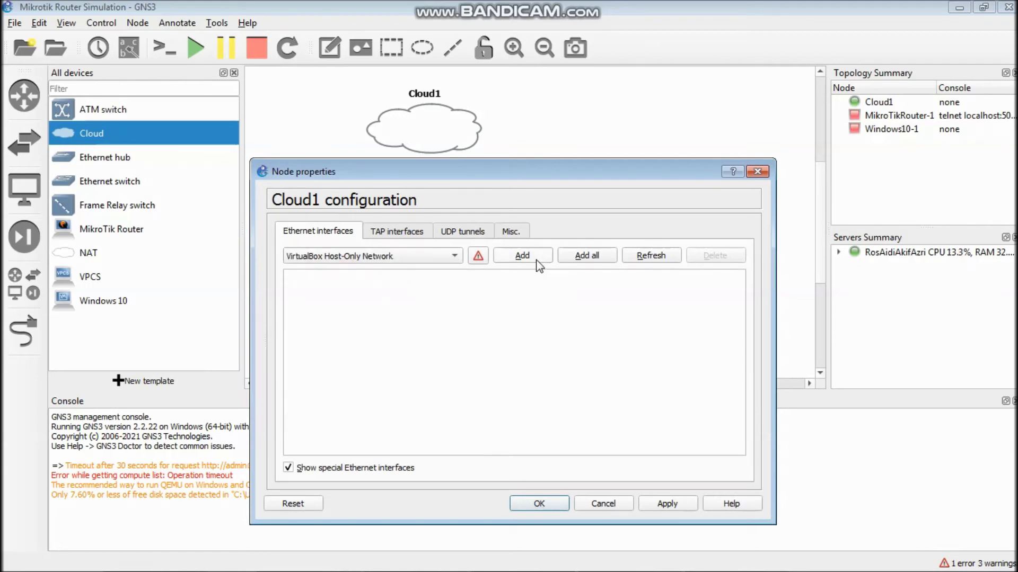
click(533, 257)
click(396, 277)
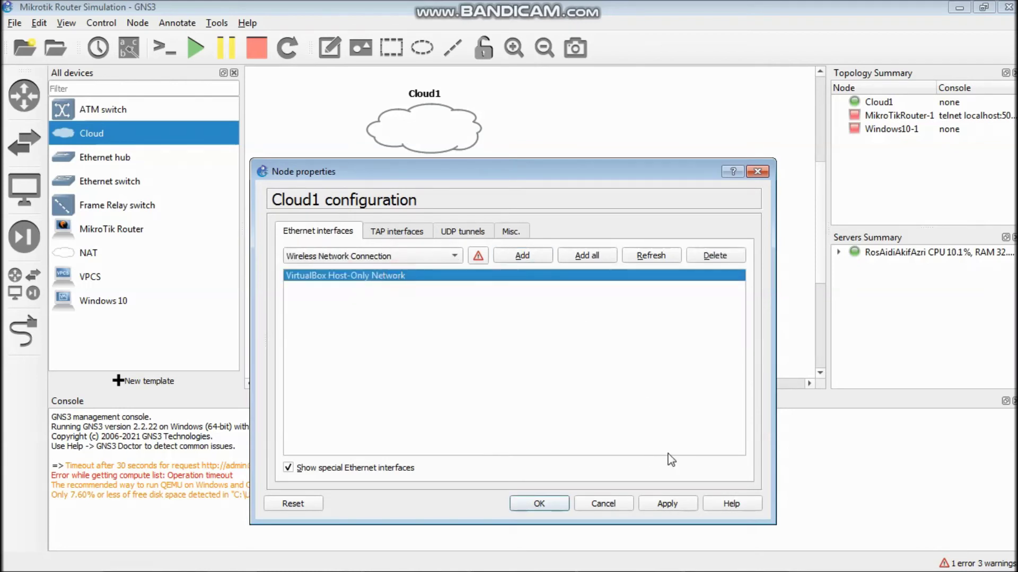
click(681, 506)
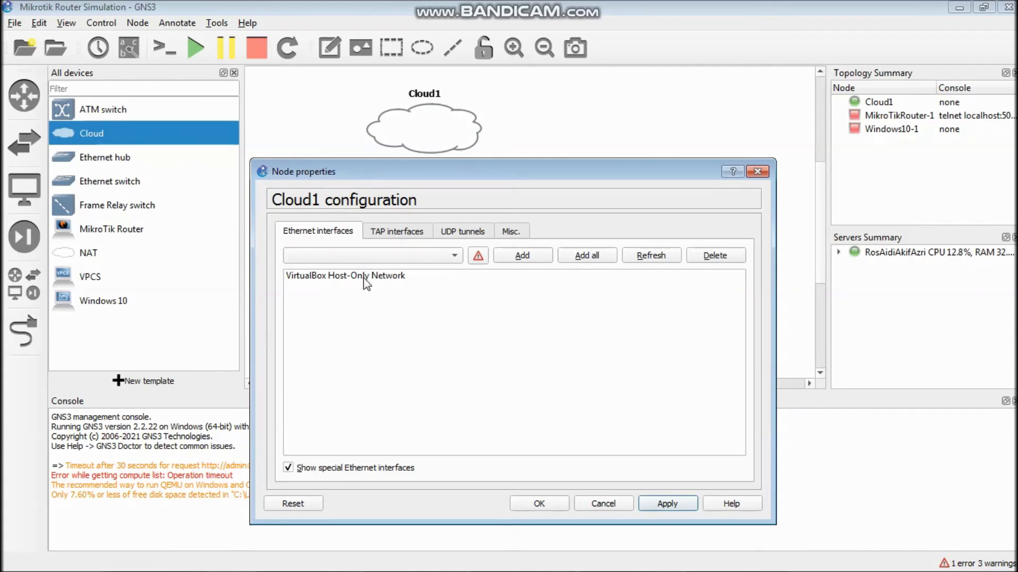
click(528, 505)
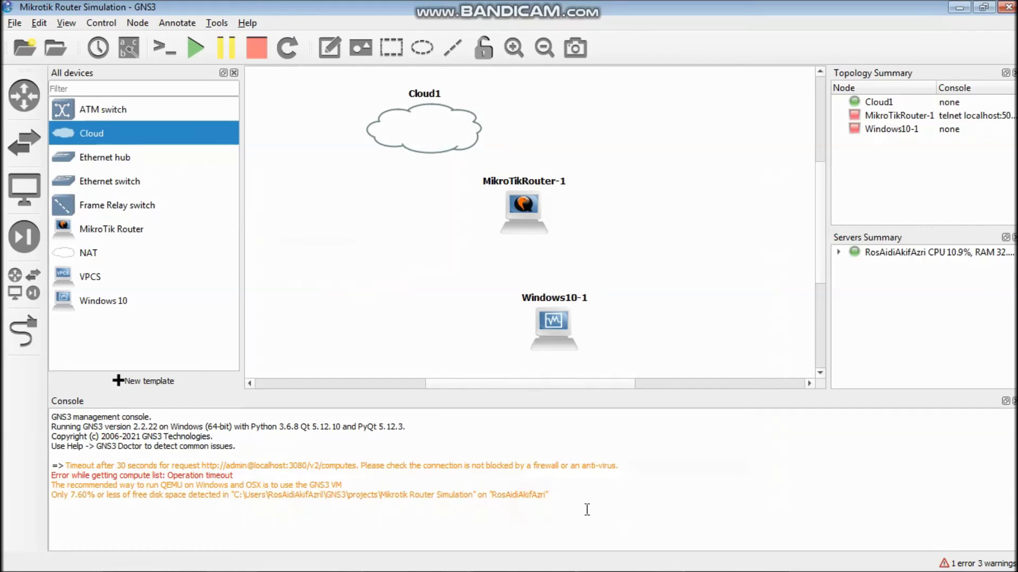
Step: Set the number of network adapters of MikroTikRouter-1 to 3 and apply the configuration
right_click(527, 209)
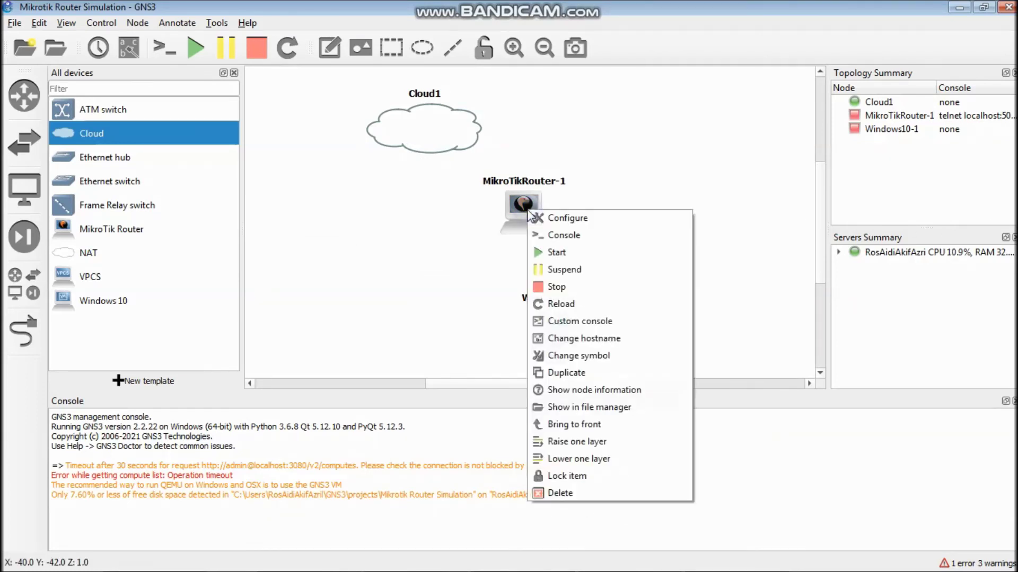
click(540, 220)
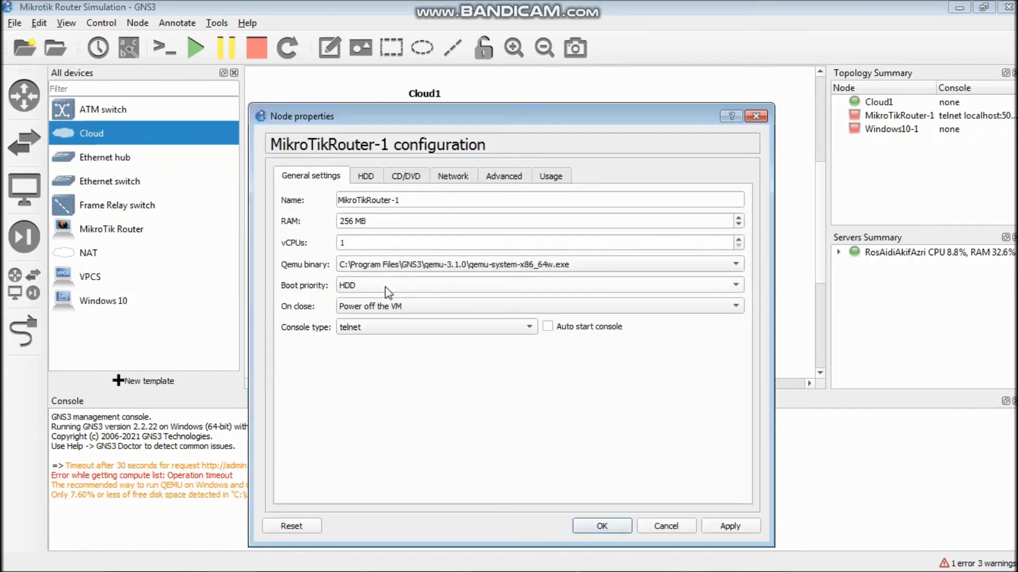
click(444, 176)
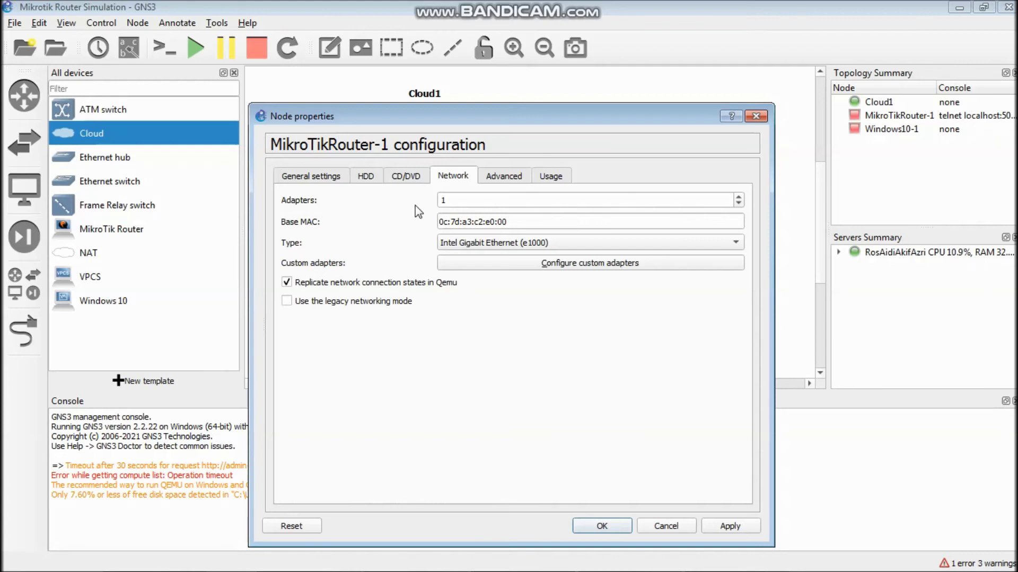
click(738, 197)
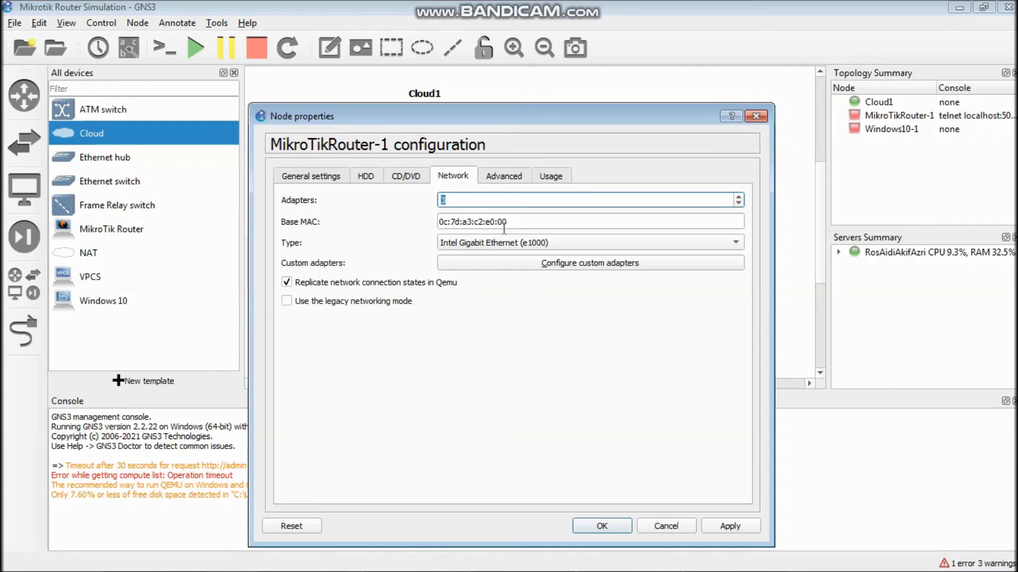
click(733, 532)
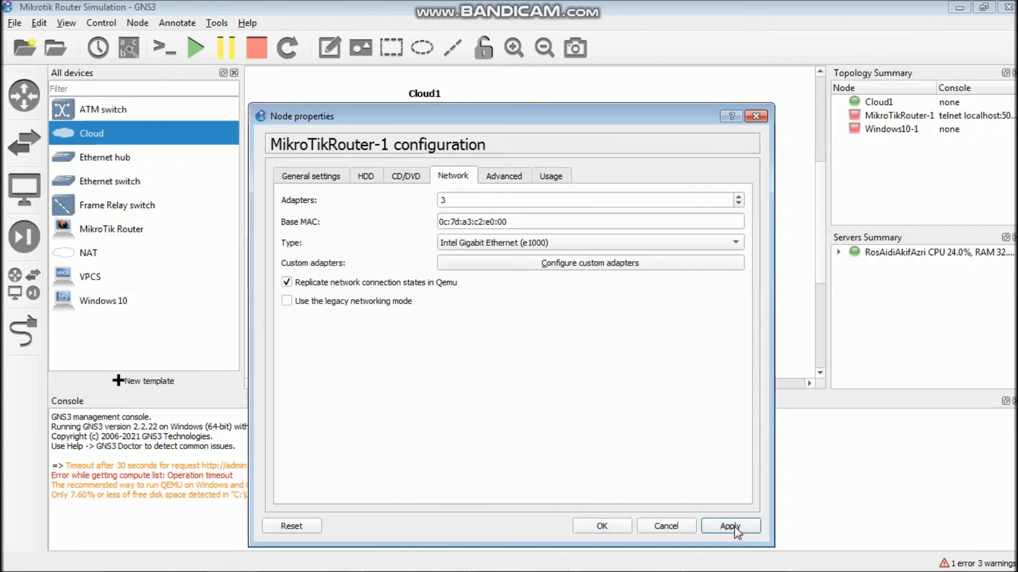
click(604, 528)
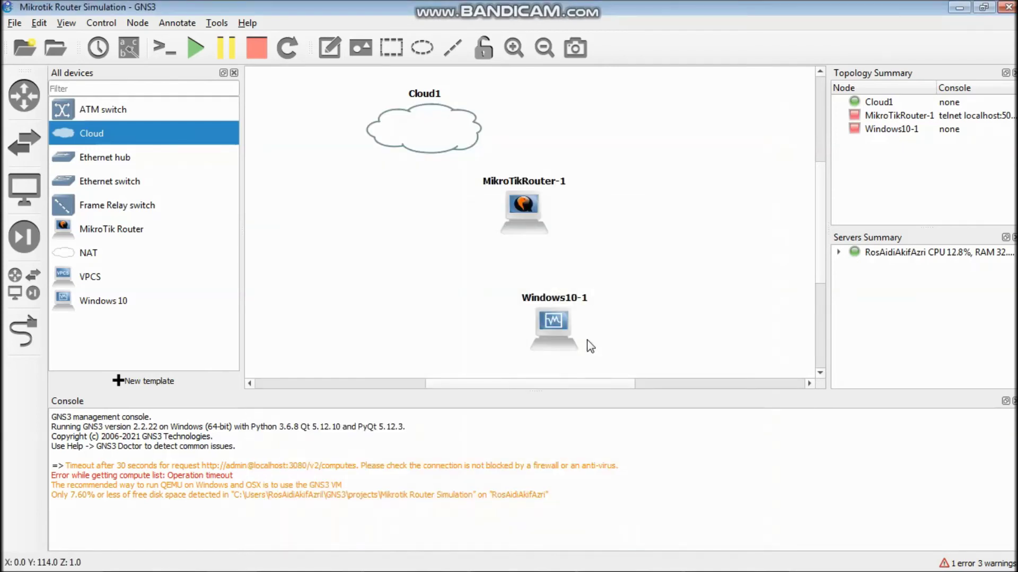
Step: Change the symbol of MikroTikRouter-1 to router_firewall from the Classic symbols library
right_click(526, 213)
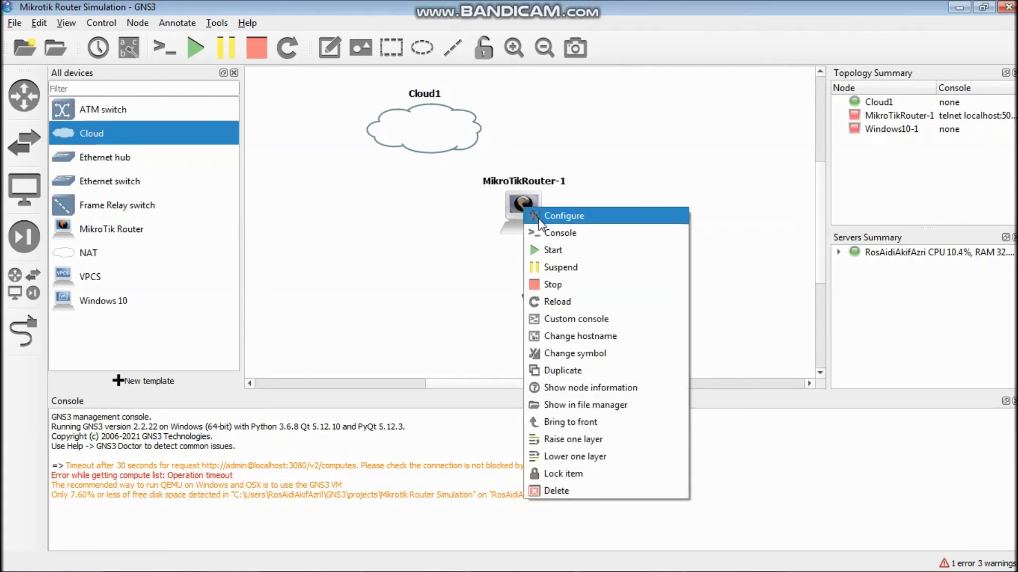
click(565, 353)
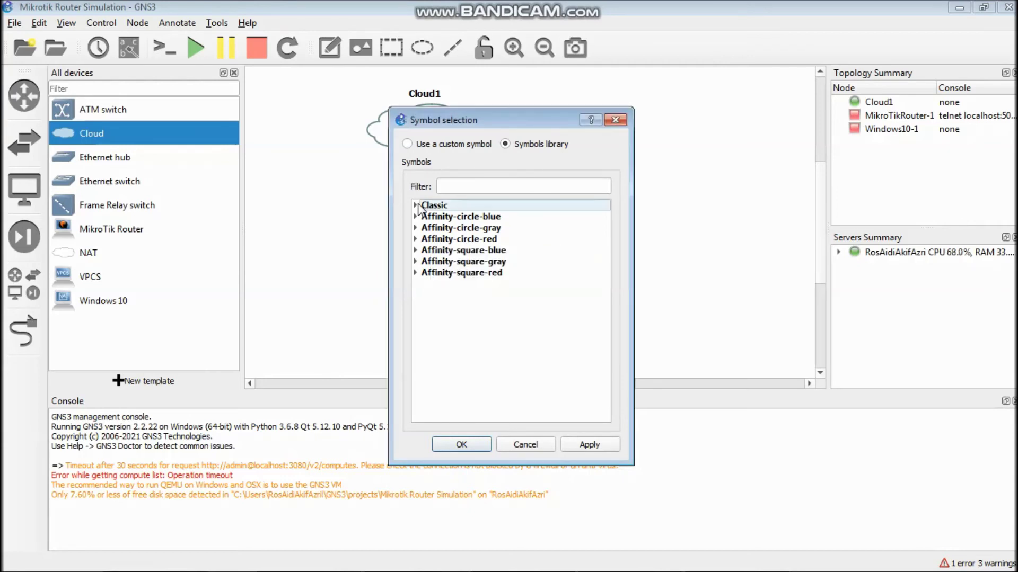
click(416, 206)
drag(607, 230, 612, 358)
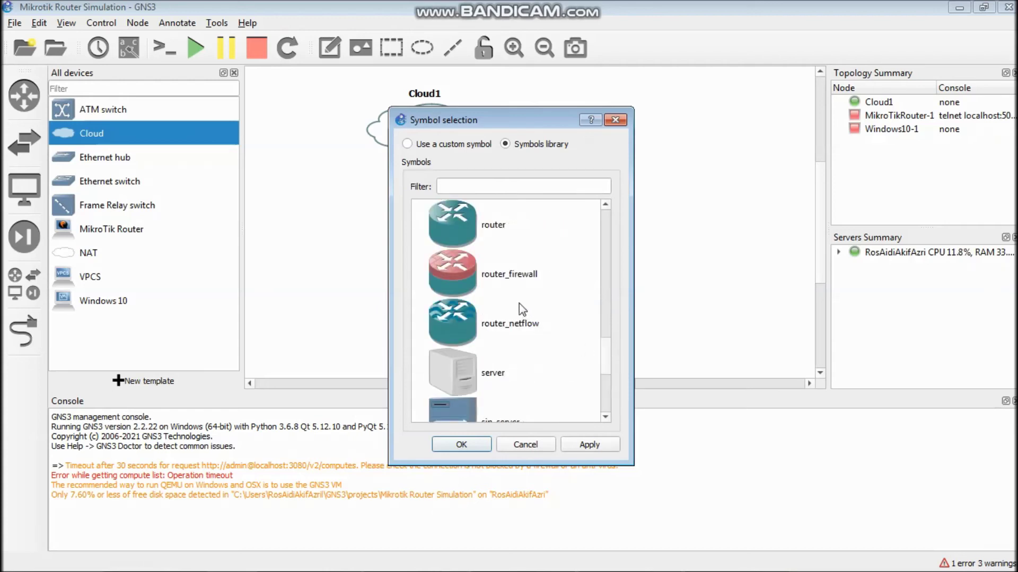
click(492, 279)
click(591, 446)
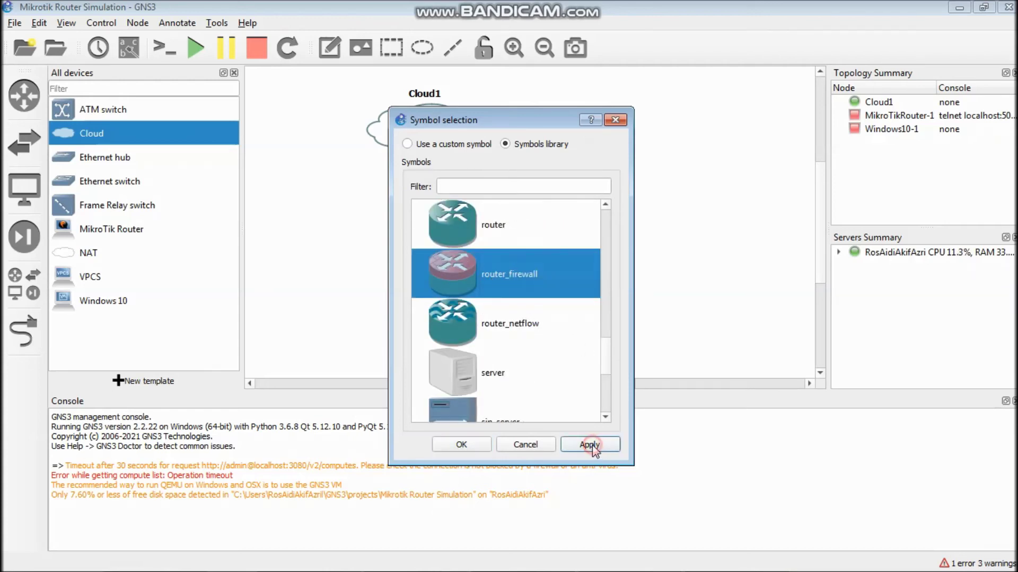
click(464, 445)
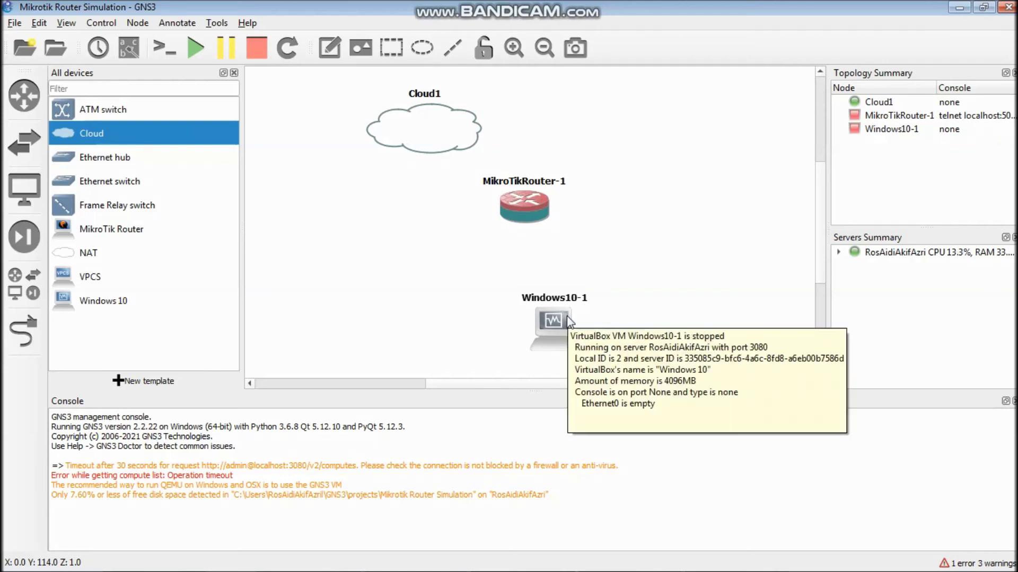
Step: Link Cloud1's VirtualBox Host-Only Network interface to Ethernet0 on MikroTikRouter-1
click(12, 341)
click(435, 132)
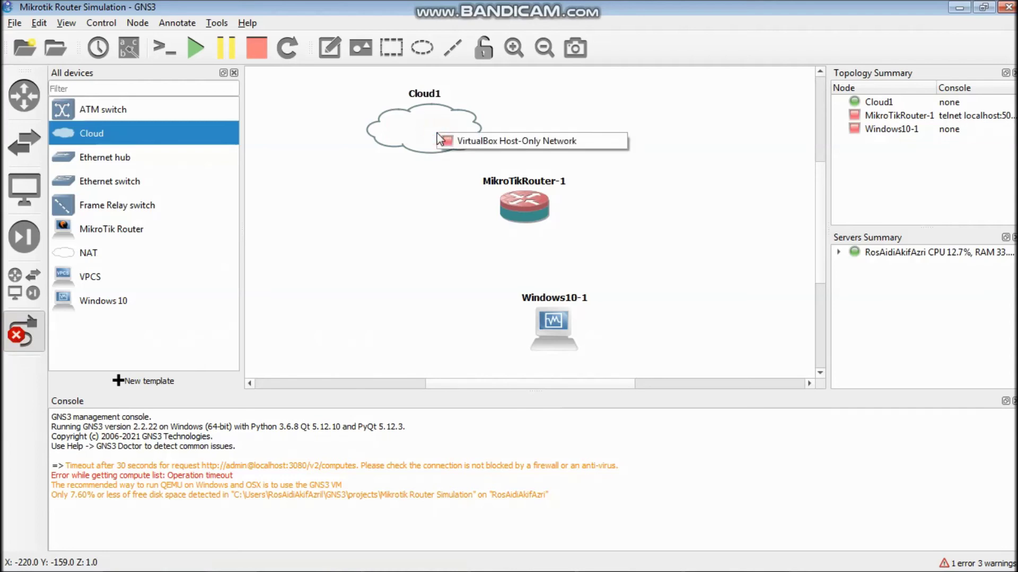
click(450, 141)
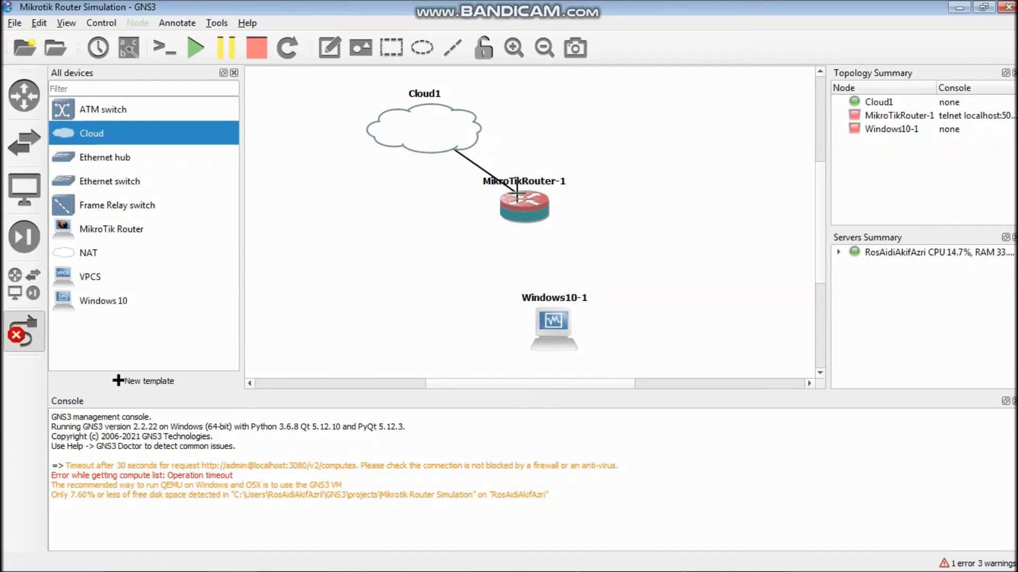
click(518, 200)
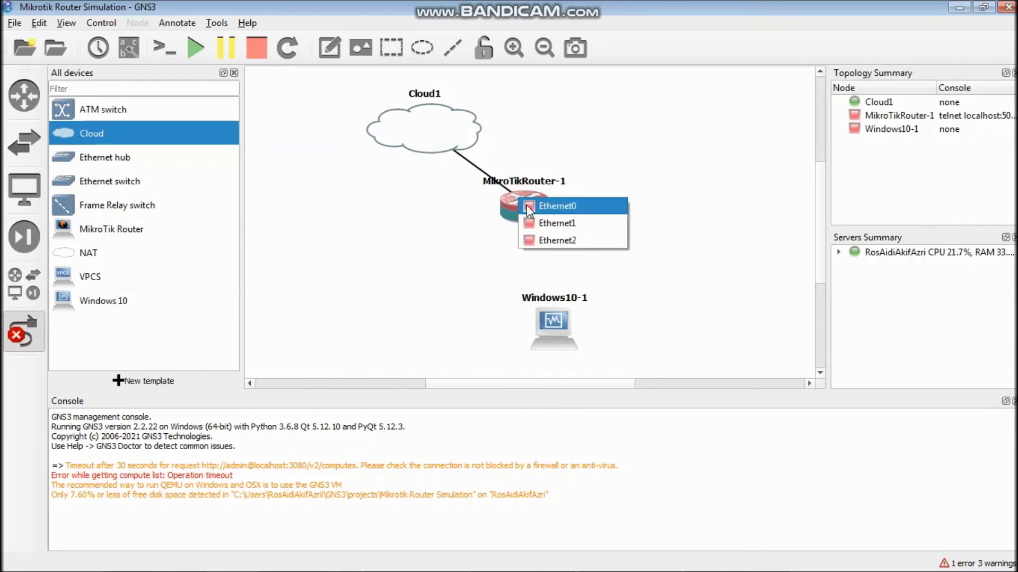
click(566, 206)
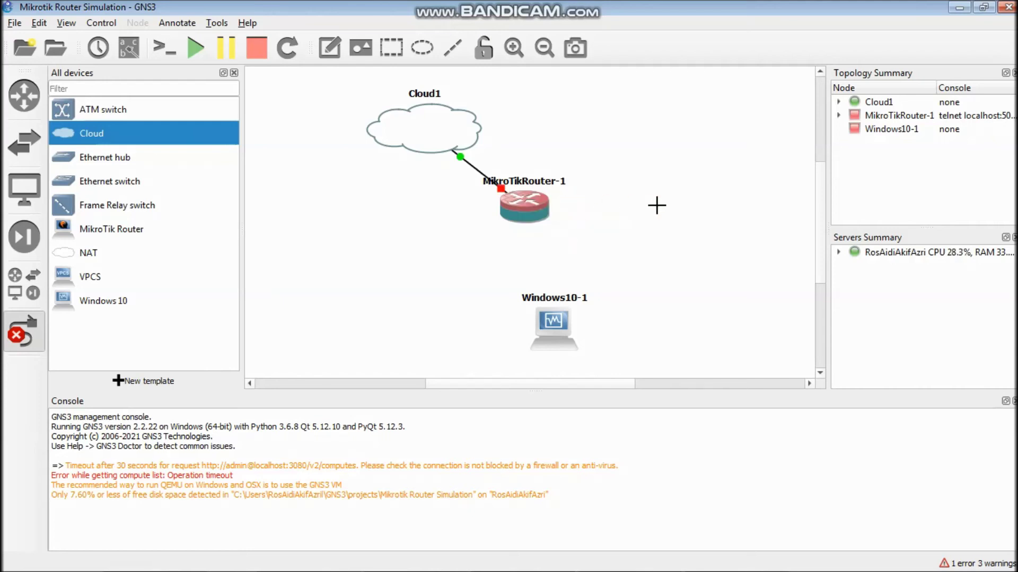
Step: Link Ethernet1 on MikroTikRouter-1 to Ethernet0 on Windows10-1
click(531, 201)
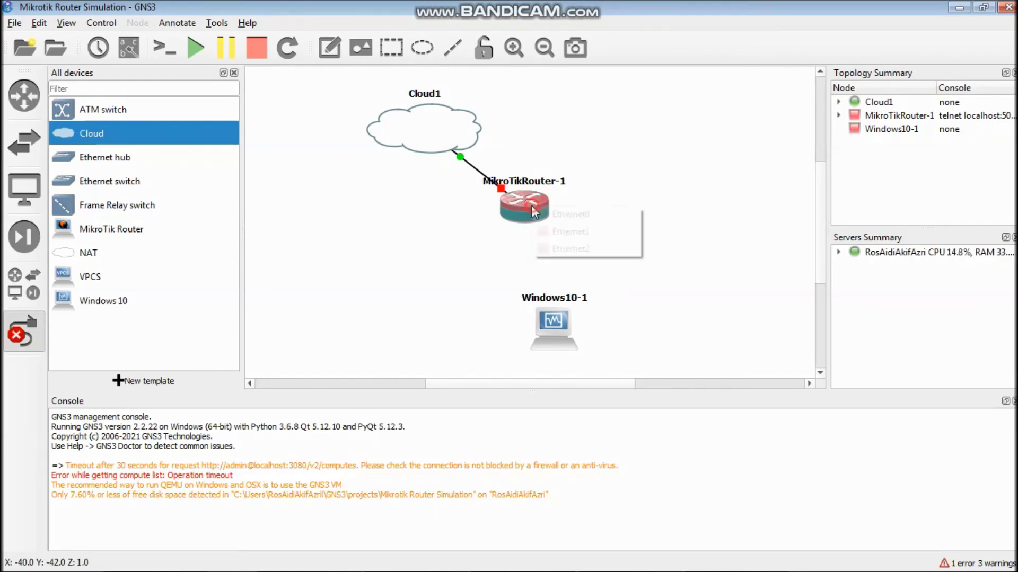
click(550, 235)
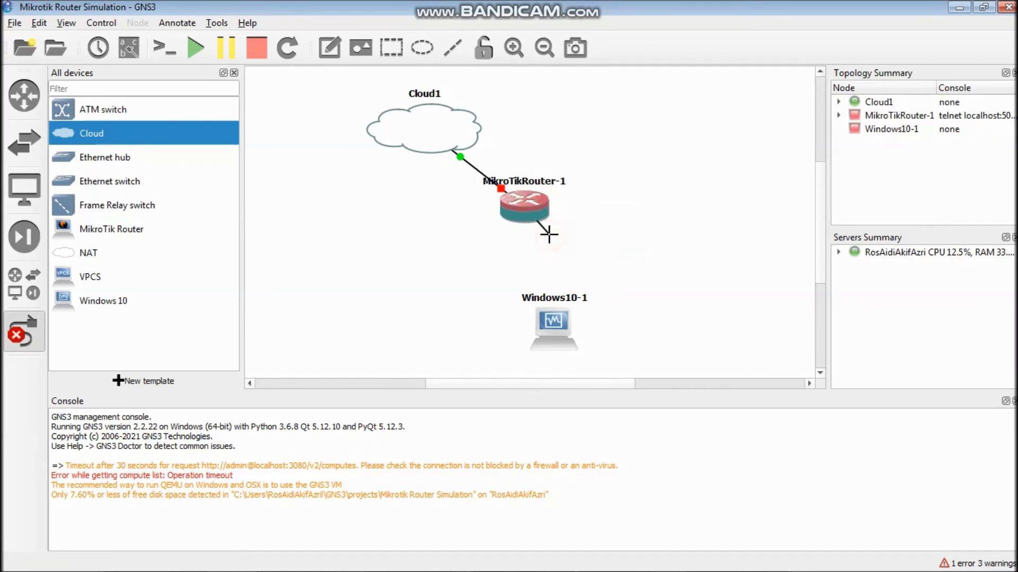
click(550, 320)
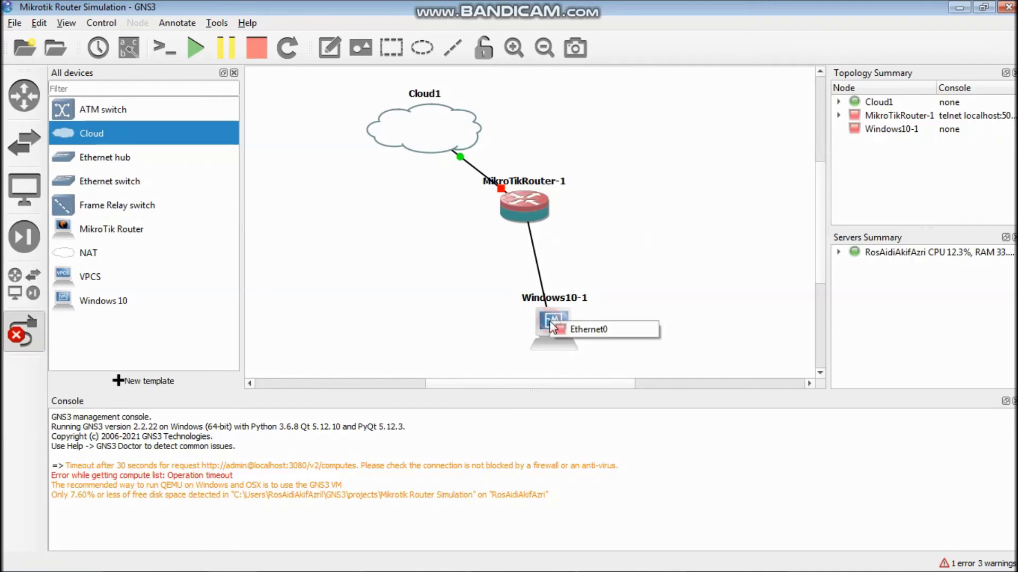
click(599, 330)
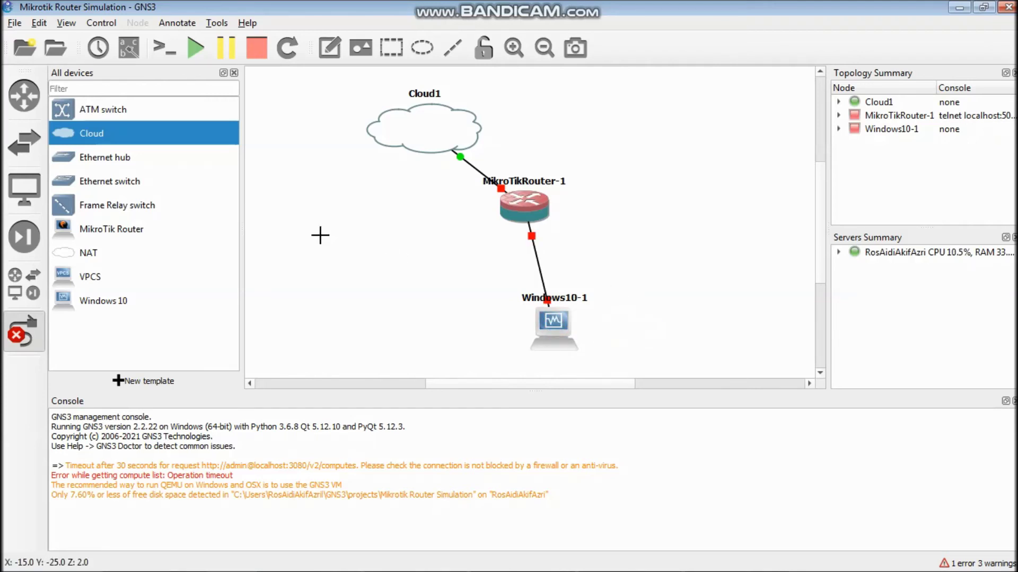
Step: Show the interface labels and move the interface, router and Windows10-1 labels beside their objects so none overlap the links
click(129, 53)
drag(546, 167, 572, 104)
drag(541, 180, 614, 201)
drag(511, 198, 487, 190)
drag(541, 245, 552, 226)
click(577, 299)
drag(633, 300, 636, 307)
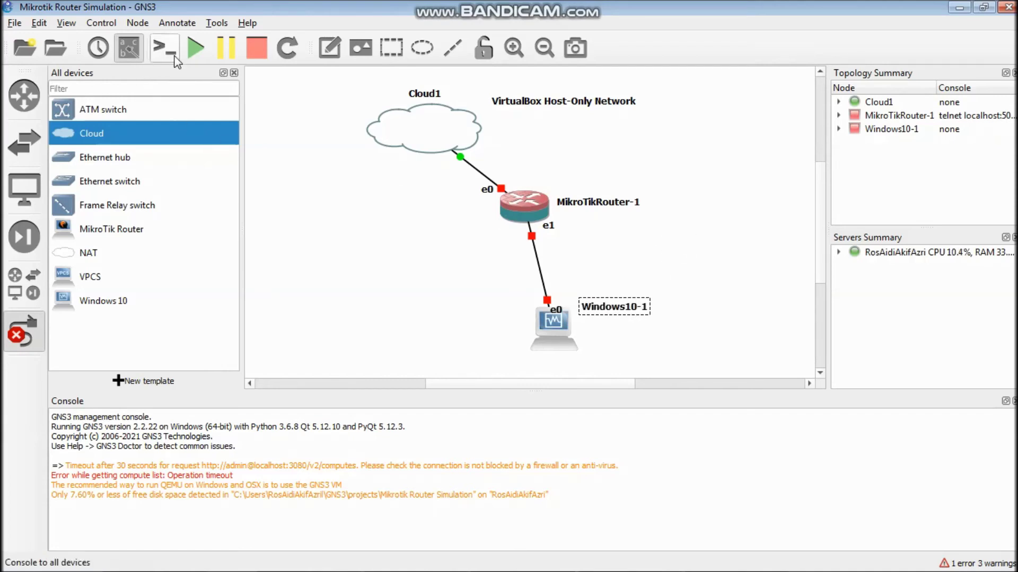
Step: Add the text note 192.168.137.1/24 and place it just right of Cloud1, below the host-only network label
click(337, 52)
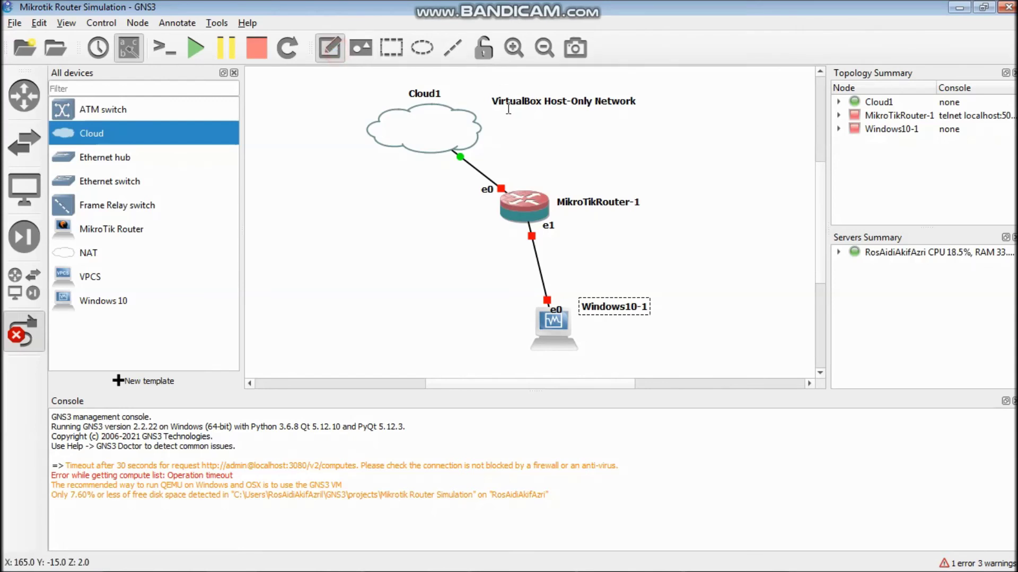
click(498, 135)
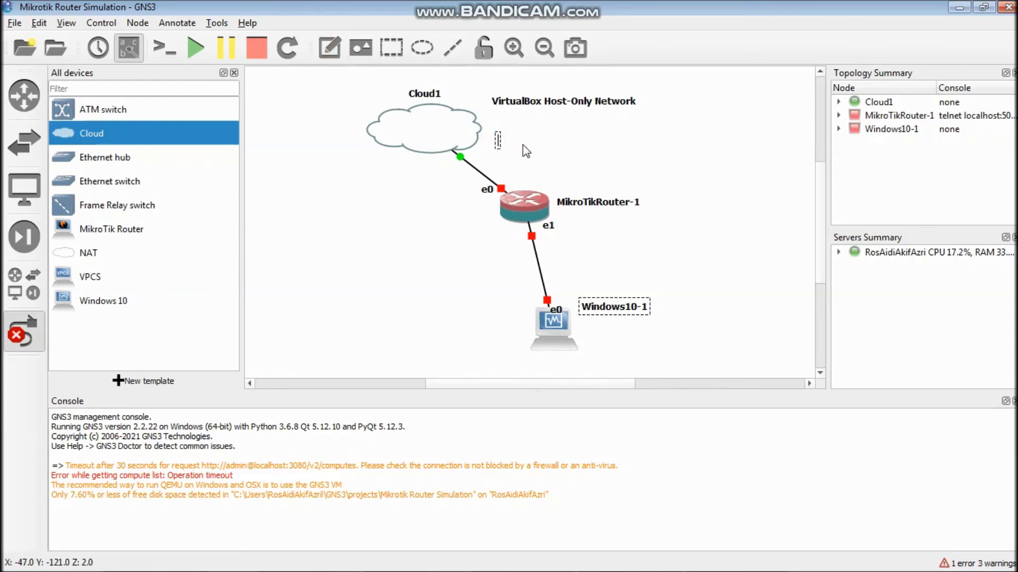
text(192)
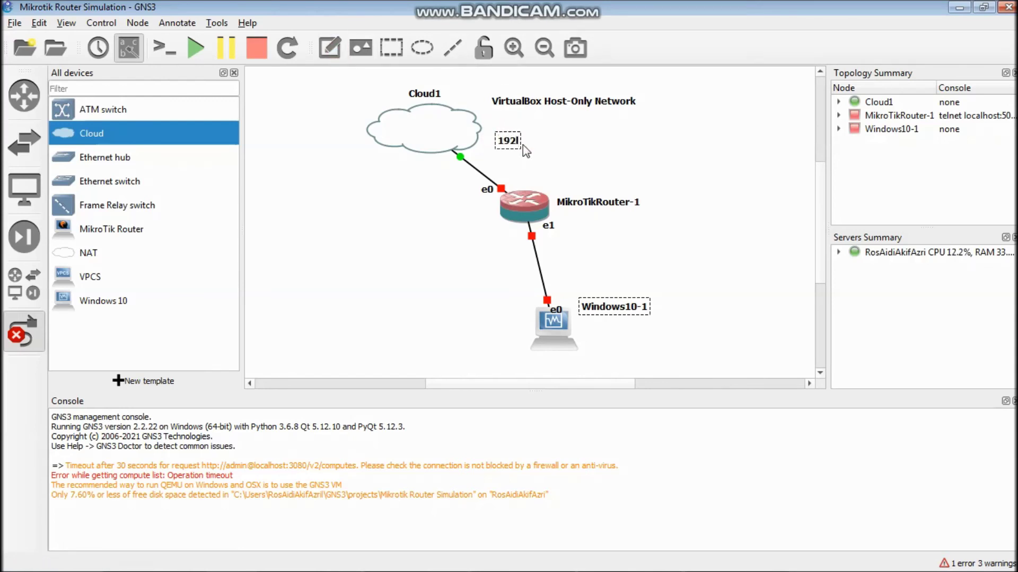
text(.168.1)
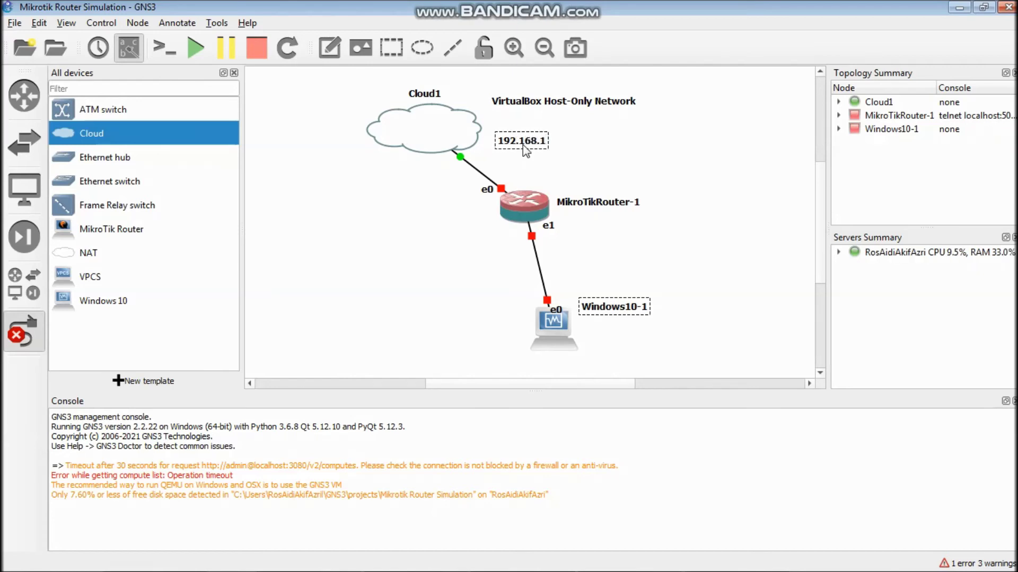
text(37.1/24)
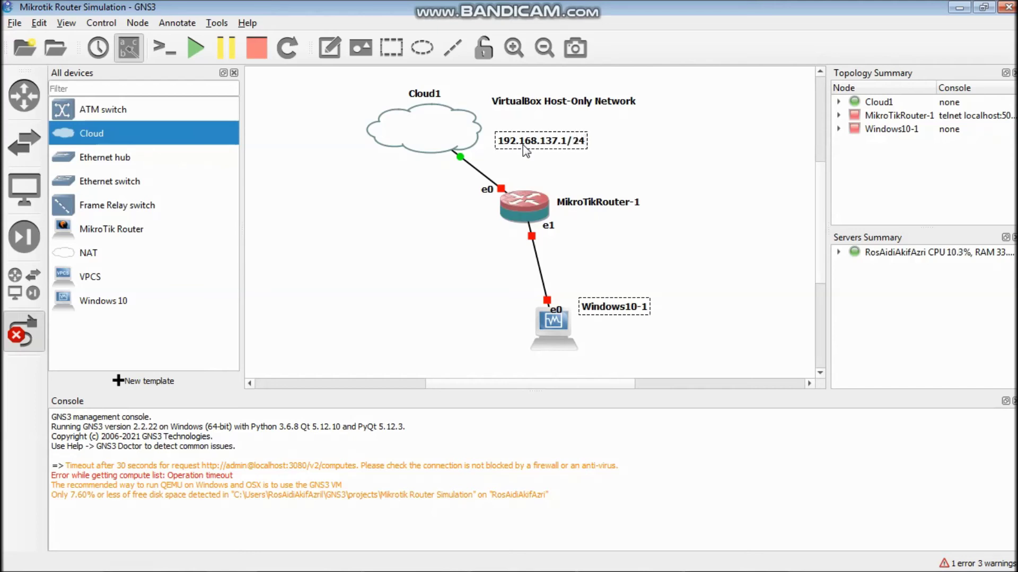
click(530, 142)
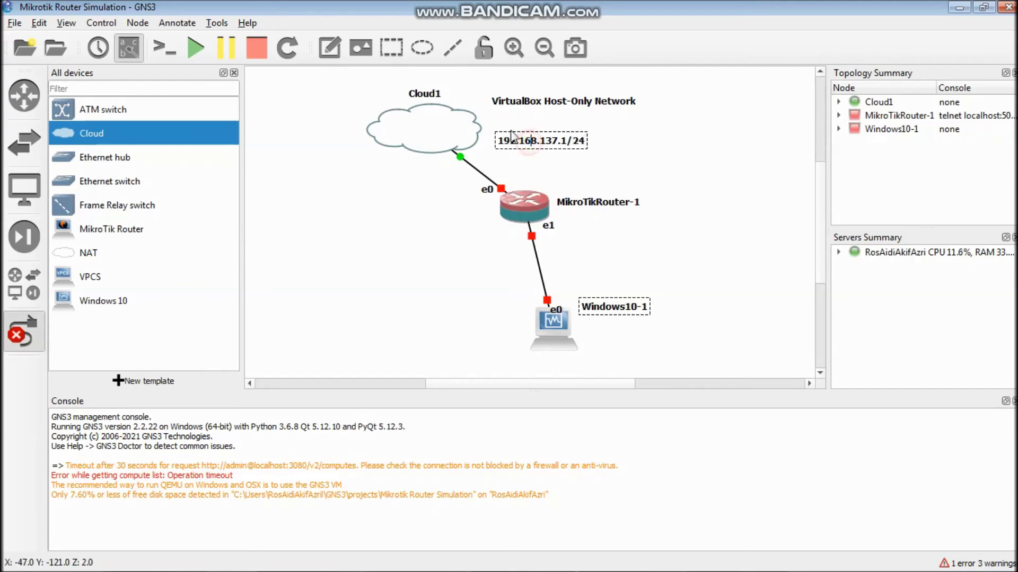
click(427, 195)
mouse_move(508, 145)
mouse_down()
mouse_move(491, 153)
mouse_move(495, 144)
mouse_up()
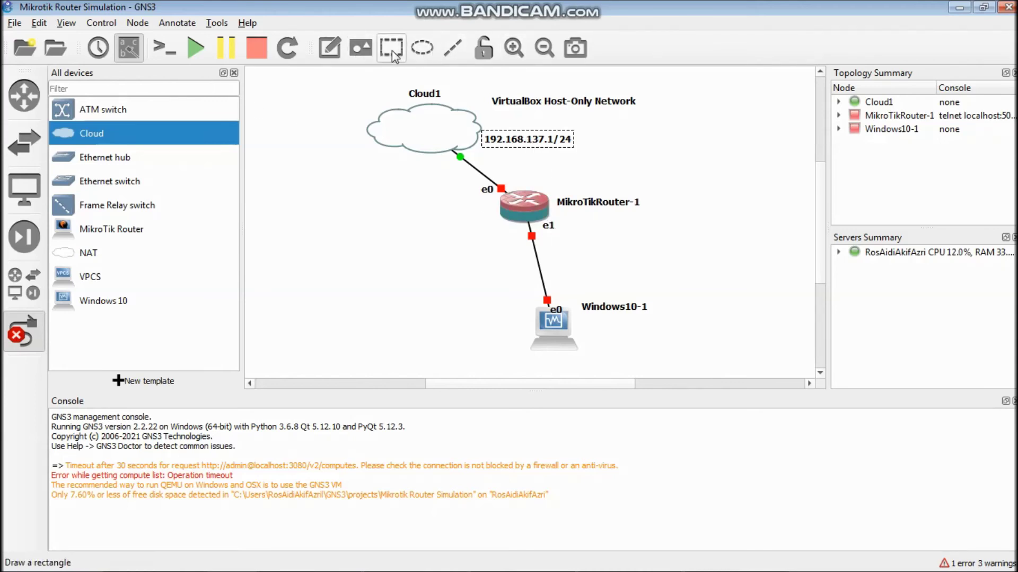
Step: Add the text note 192.168.4.1/24 to the right of the link between MikroTikRouter-1 and Windows10-1
click(329, 48)
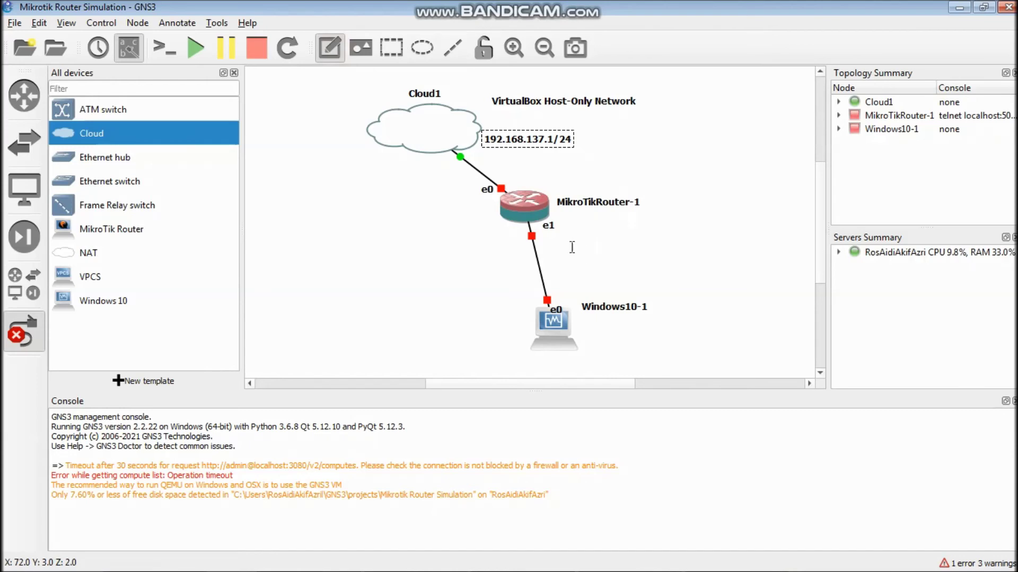
click(561, 237)
text(192.168.)
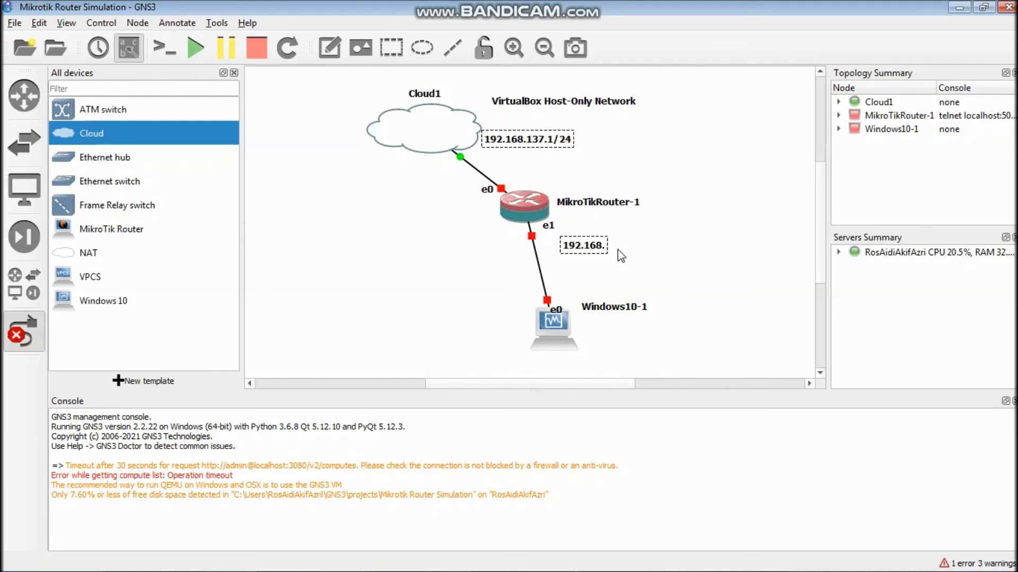
text(4.1/24)
drag(595, 247, 581, 247)
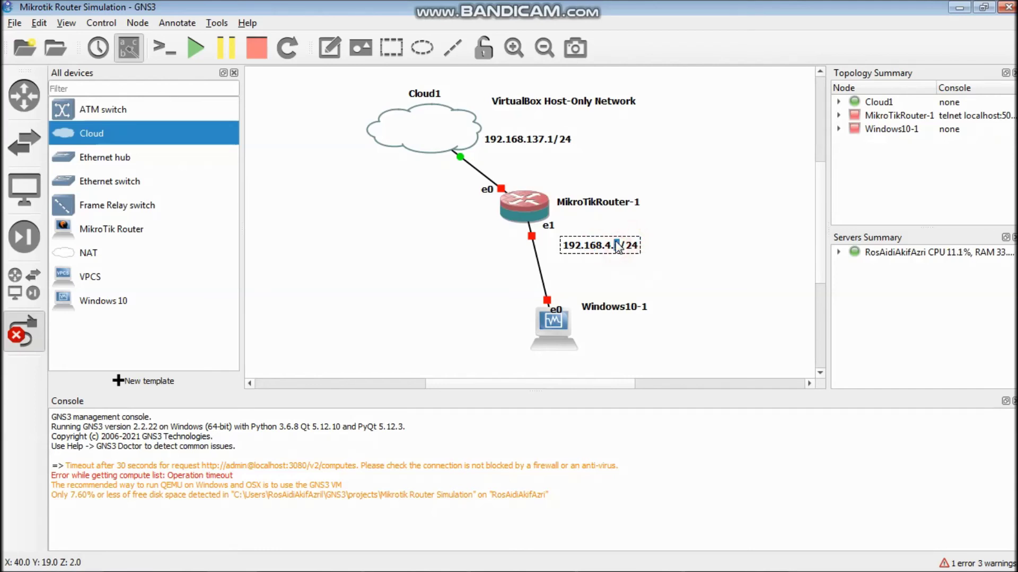
click(747, 237)
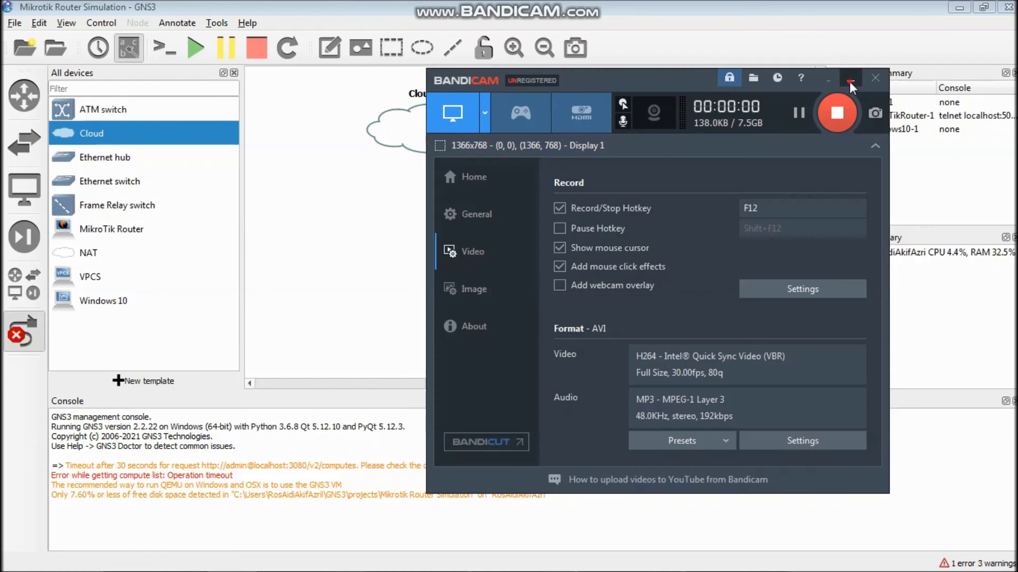
Step: Start all devices in the topology and confirm the start
click(850, 81)
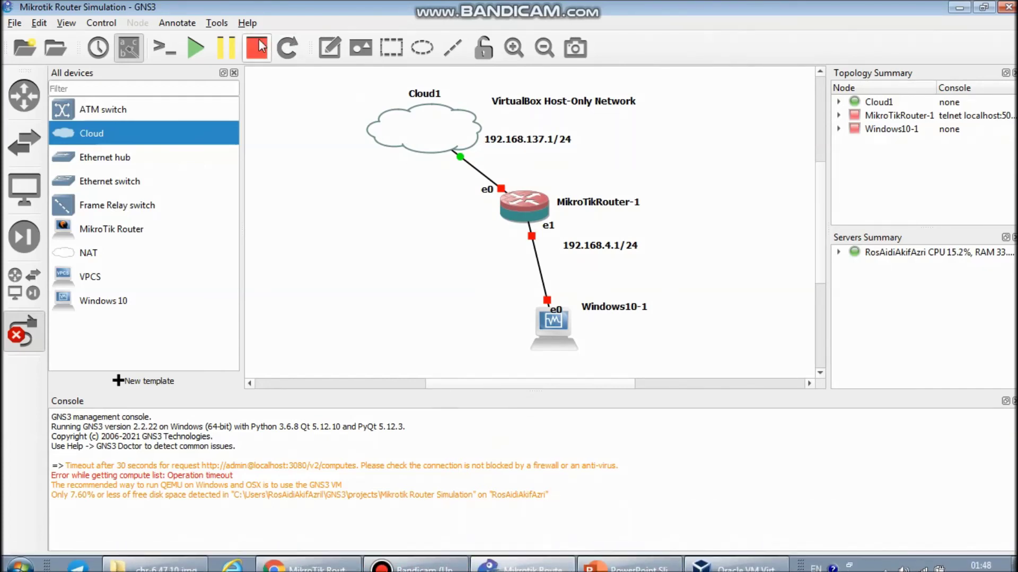
click(201, 51)
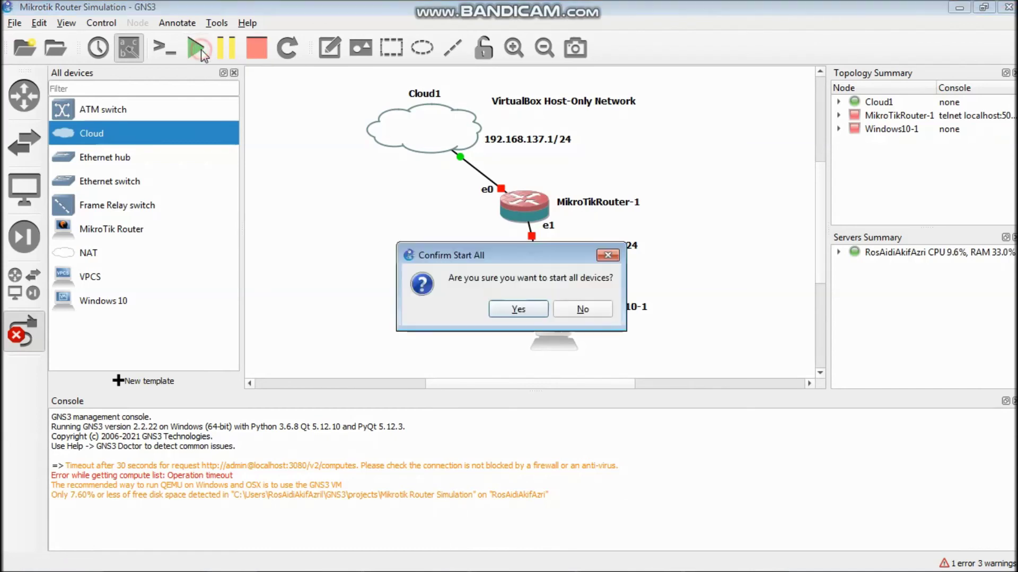
click(519, 310)
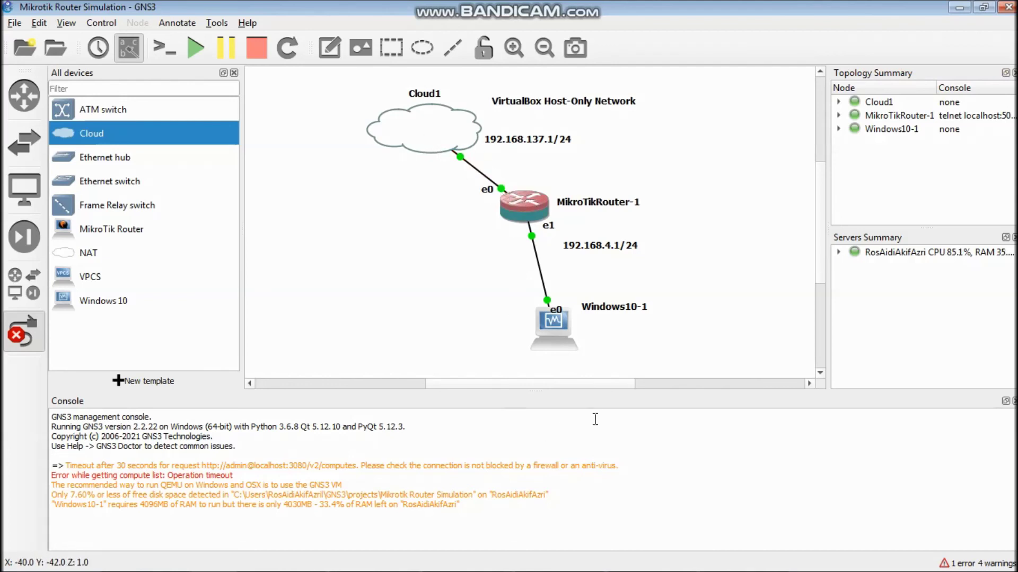
mouse_move(724, 566)
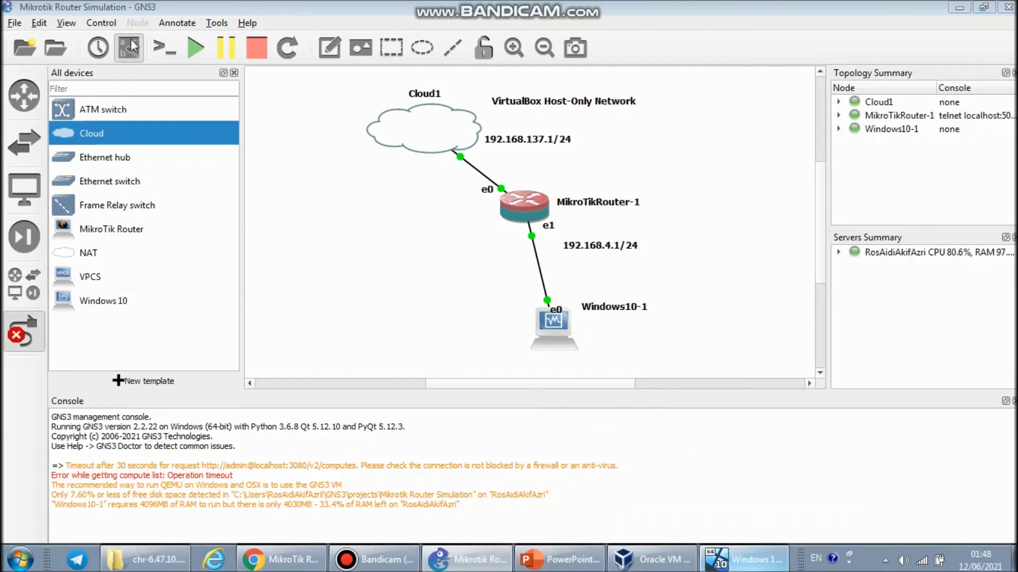
Step: Switch to the Windows 10 virtual machine in VirtualBox and check its network connection status
click(588, 550)
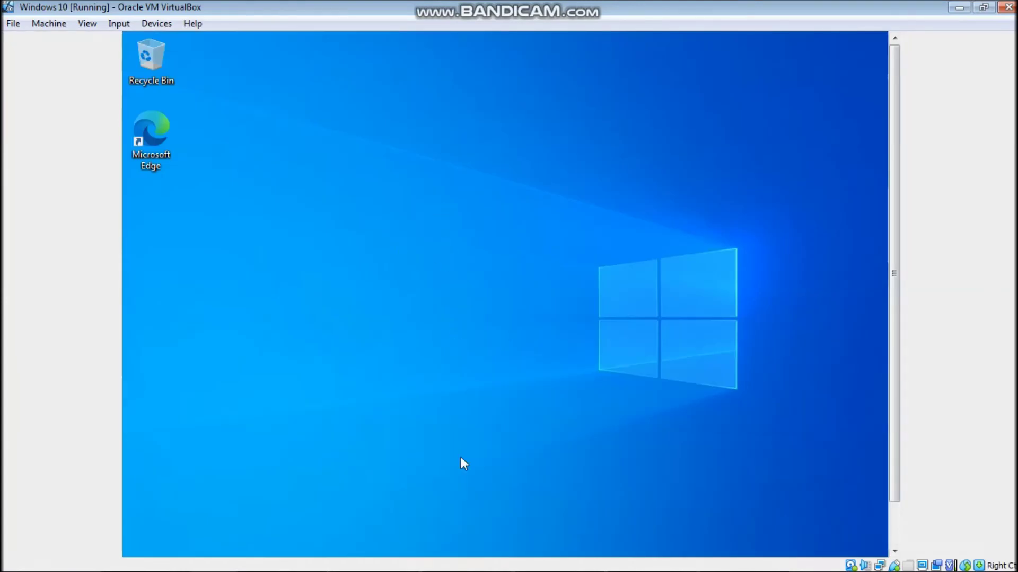
click(472, 565)
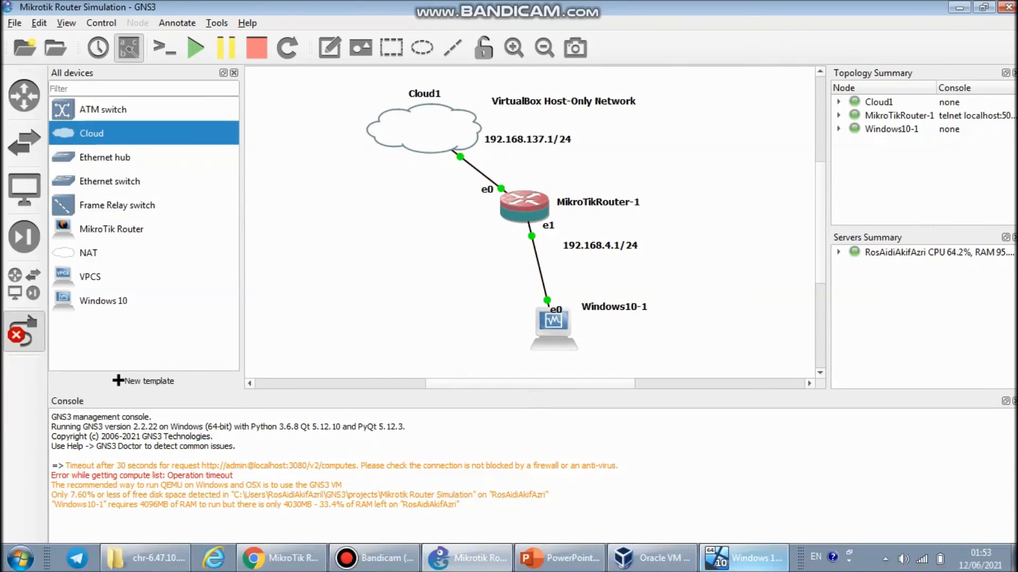
click(715, 562)
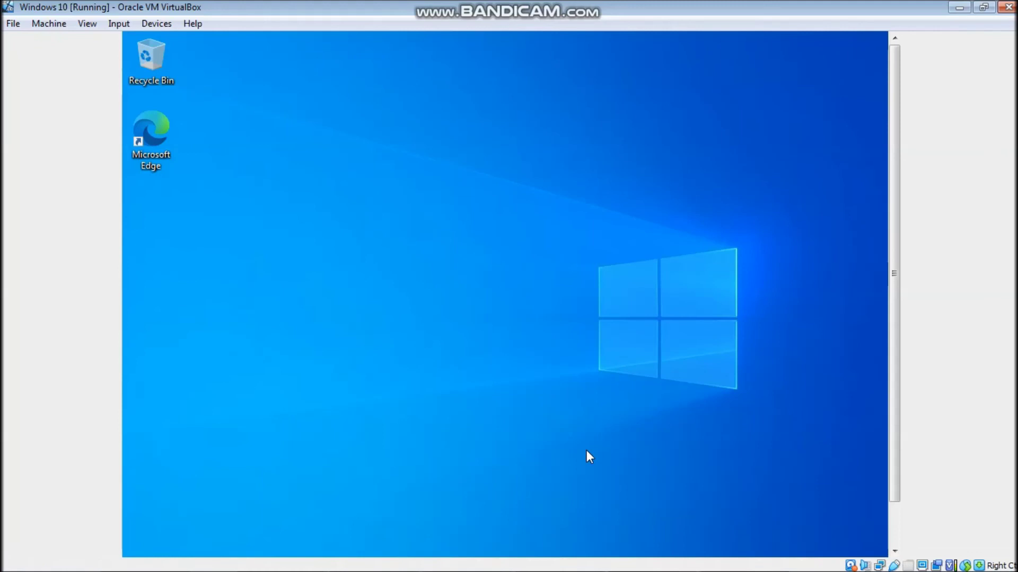
scroll(892, 352, down, 2)
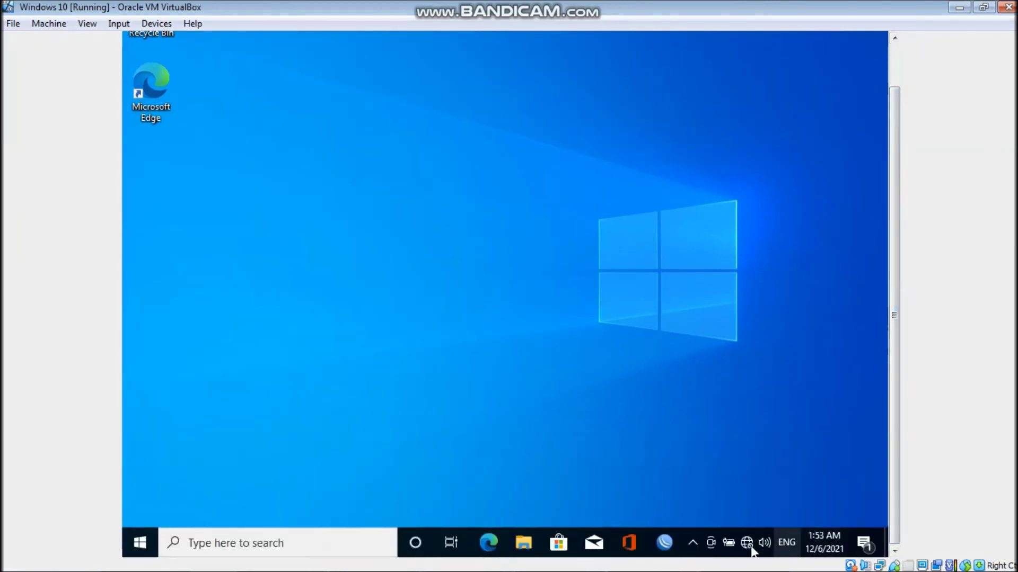
mouse_move(748, 551)
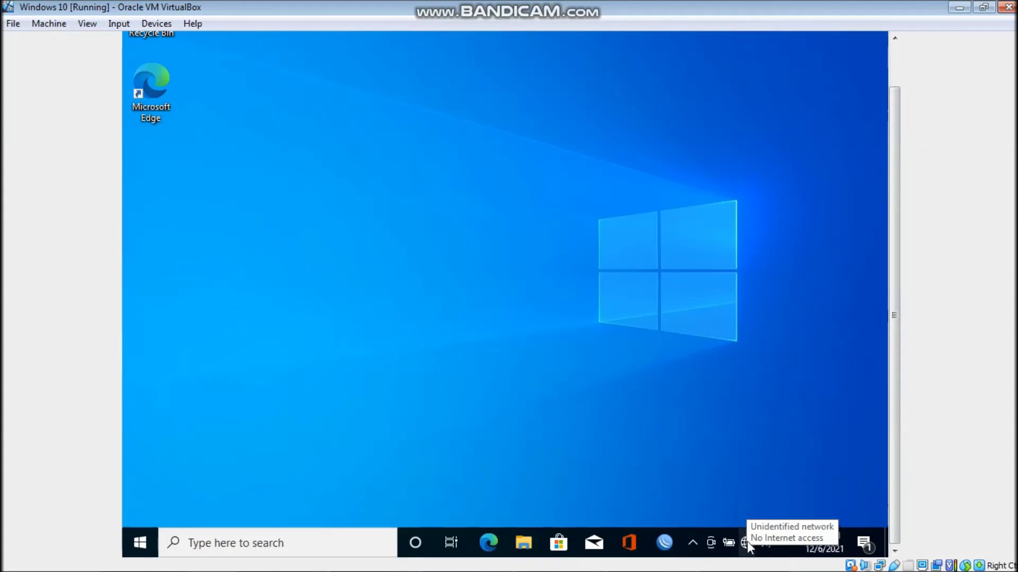
mouse_move(895, 201)
mouse_down()
mouse_move(896, 182)
mouse_move(892, 205)
mouse_up()
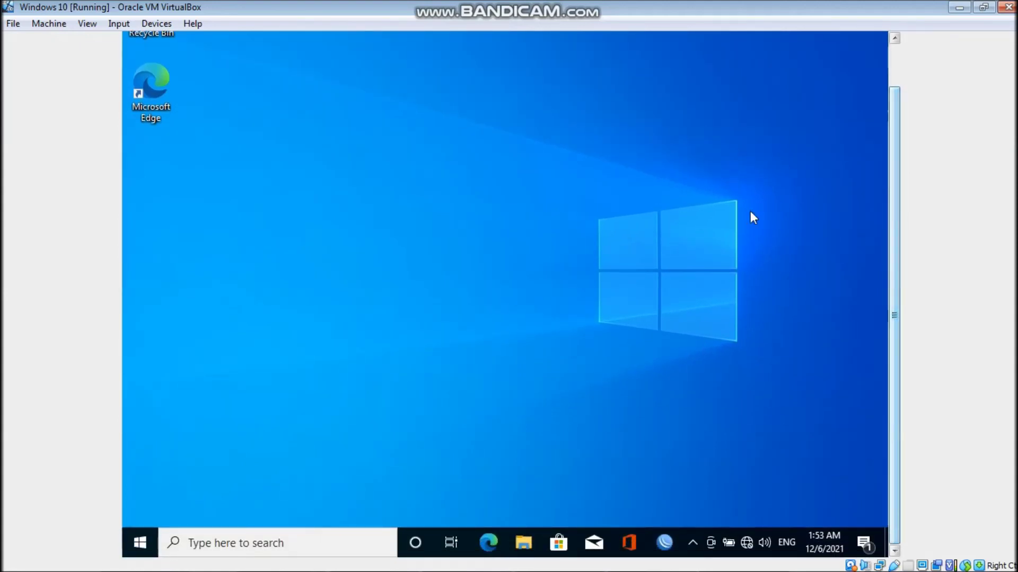
mouse_move(896, 180)
mouse_down()
mouse_move(894, 158)
mouse_move(894, 192)
mouse_up()
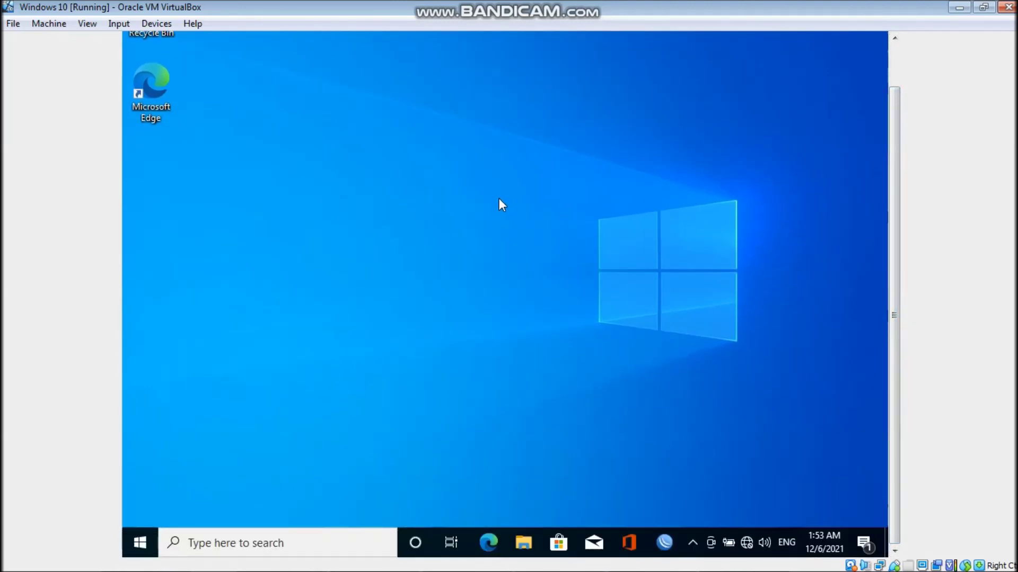
scroll(853, 175, up, 2)
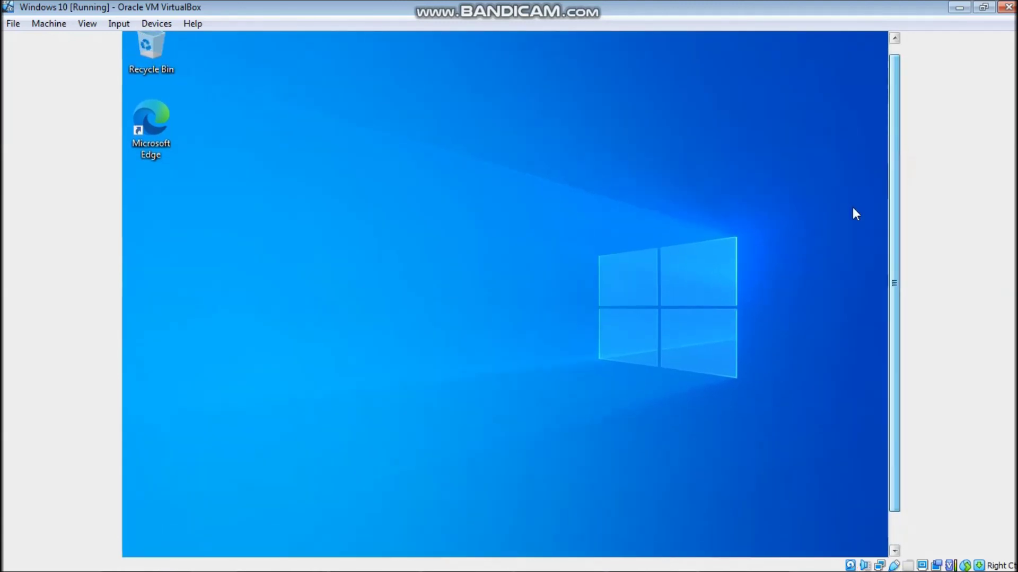
Step: Launch WinBox inside the Windows 10 virtual machine and allow it access through Windows Defender Firewall
drag(892, 138, 893, 166)
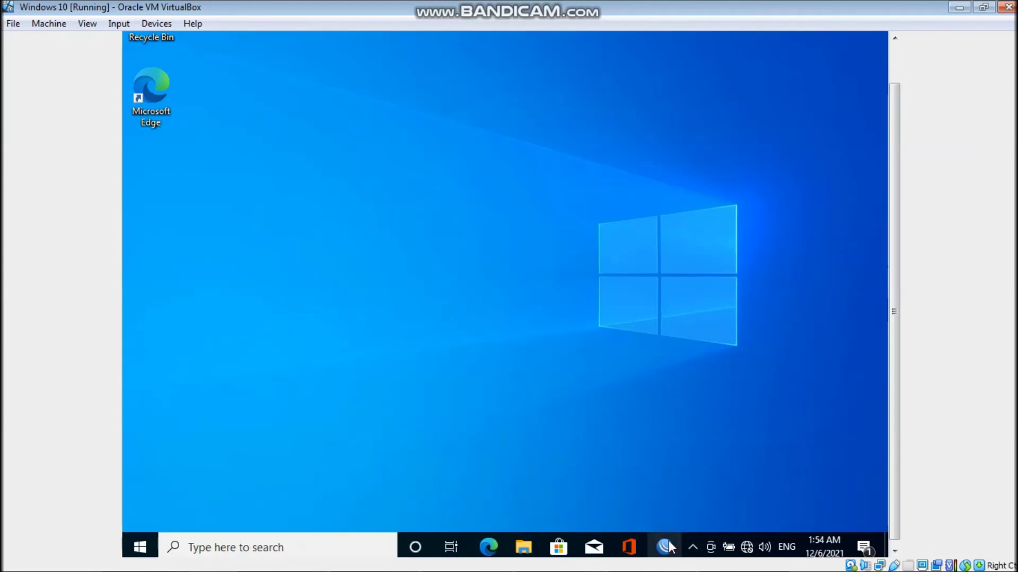
mouse_move(540, 565)
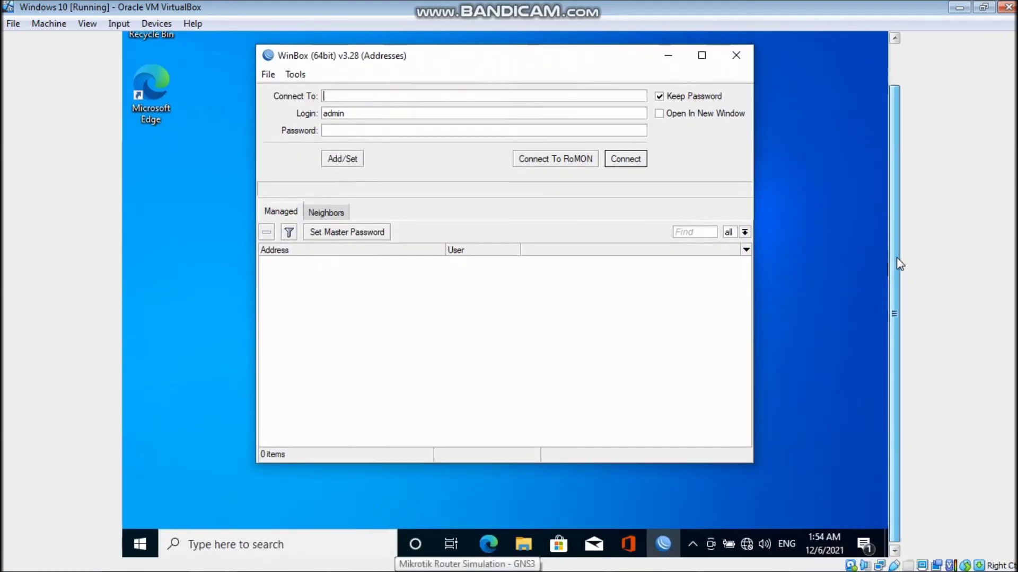
click(601, 402)
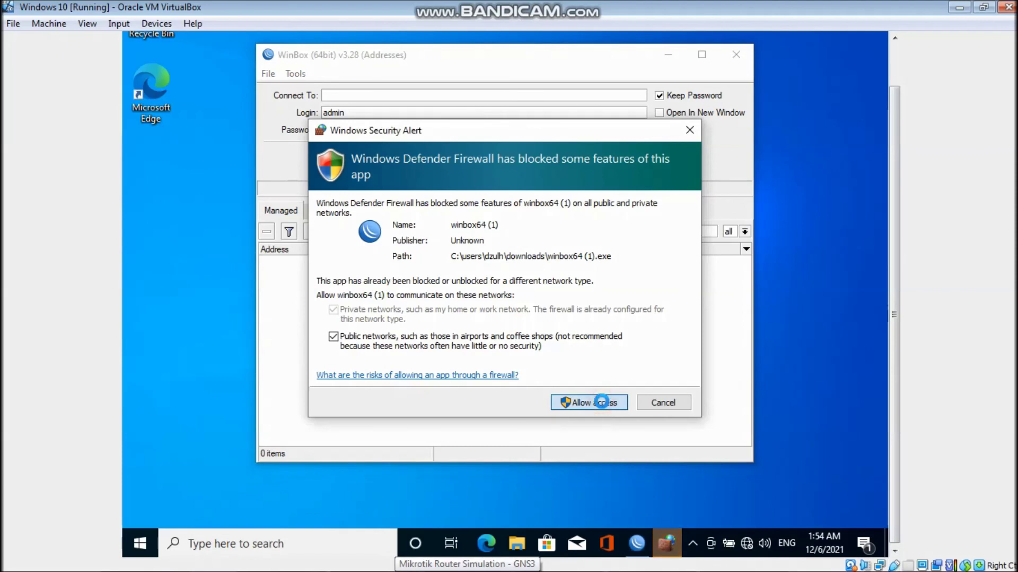
click(604, 403)
Step: Connect as admin to the neighbouring MikroTik CHR router through its MAC address 0C:7D:A3:C2:E0:01
click(332, 212)
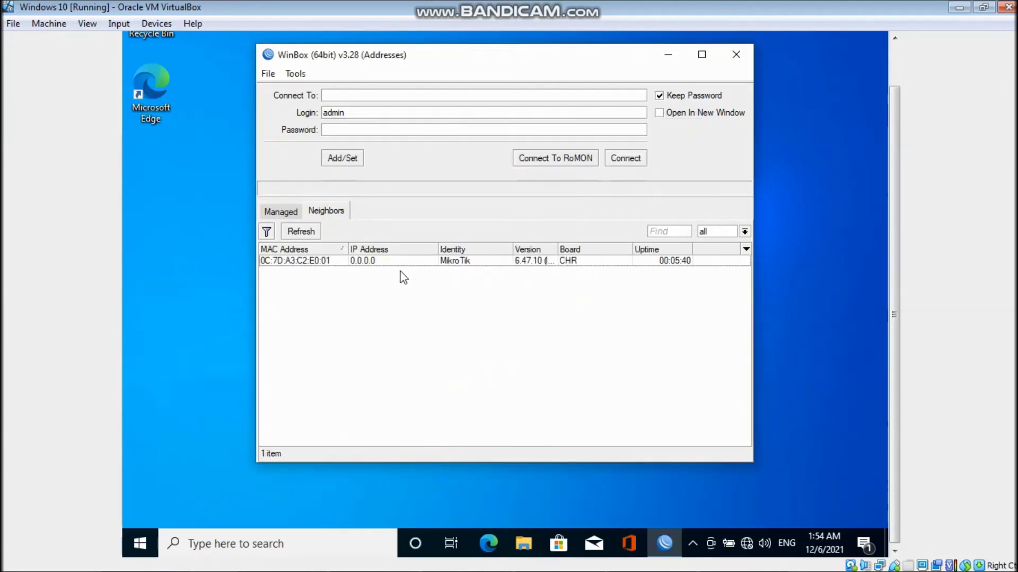
click(378, 261)
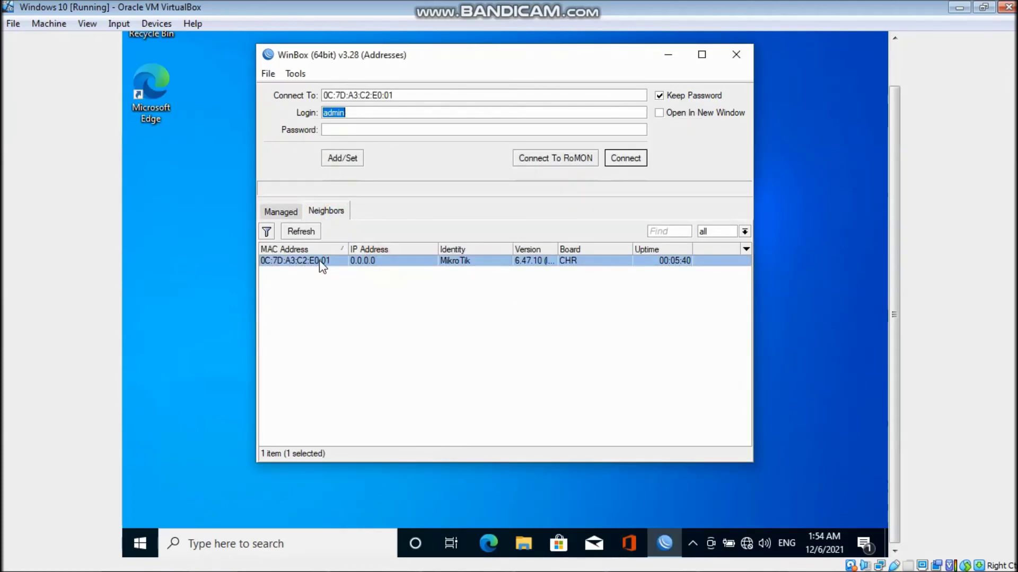
drag(557, 247, 579, 246)
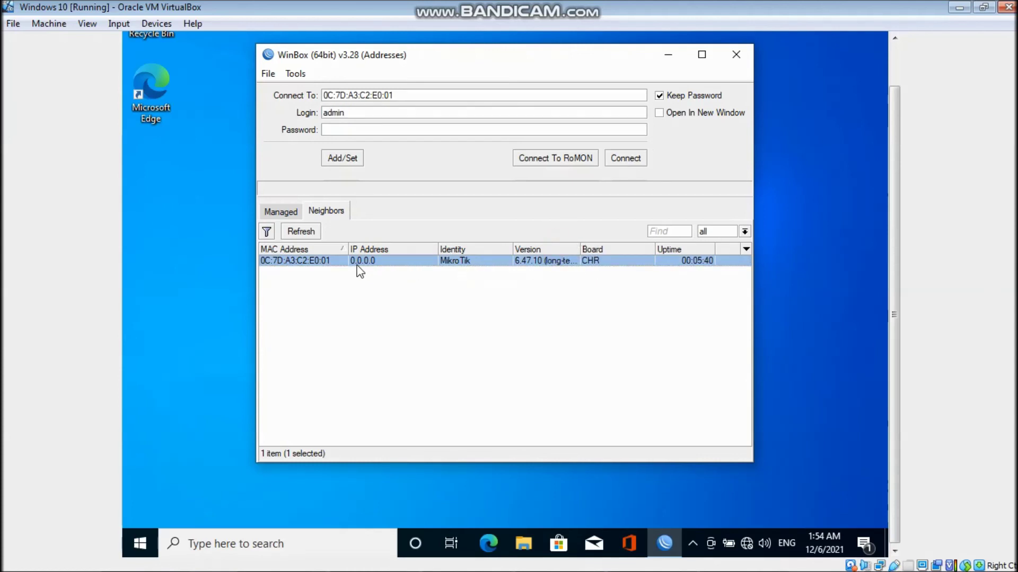
double_click(316, 261)
click(624, 162)
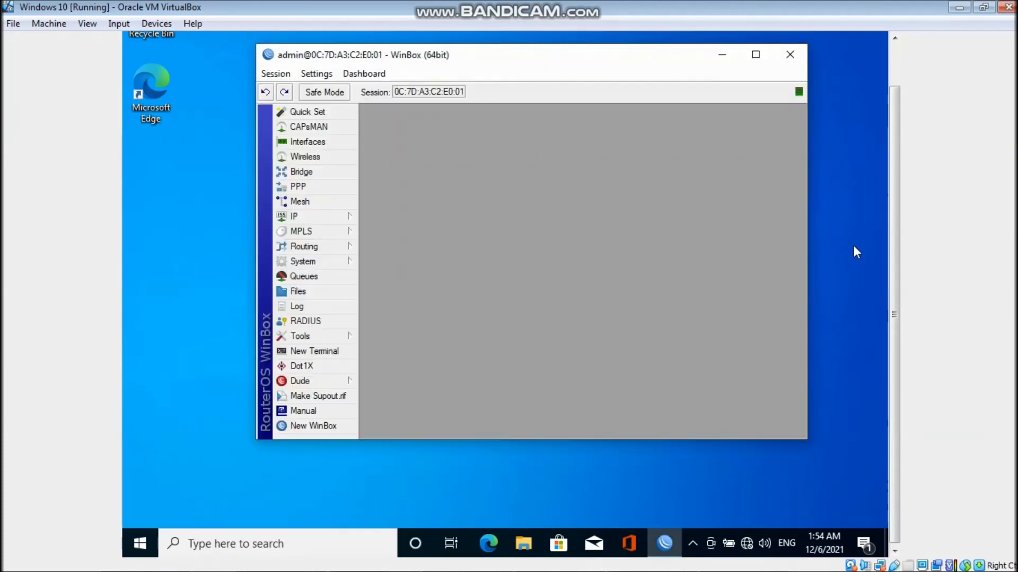
scroll(899, 192, up, 2)
scroll(899, 192, down, 2)
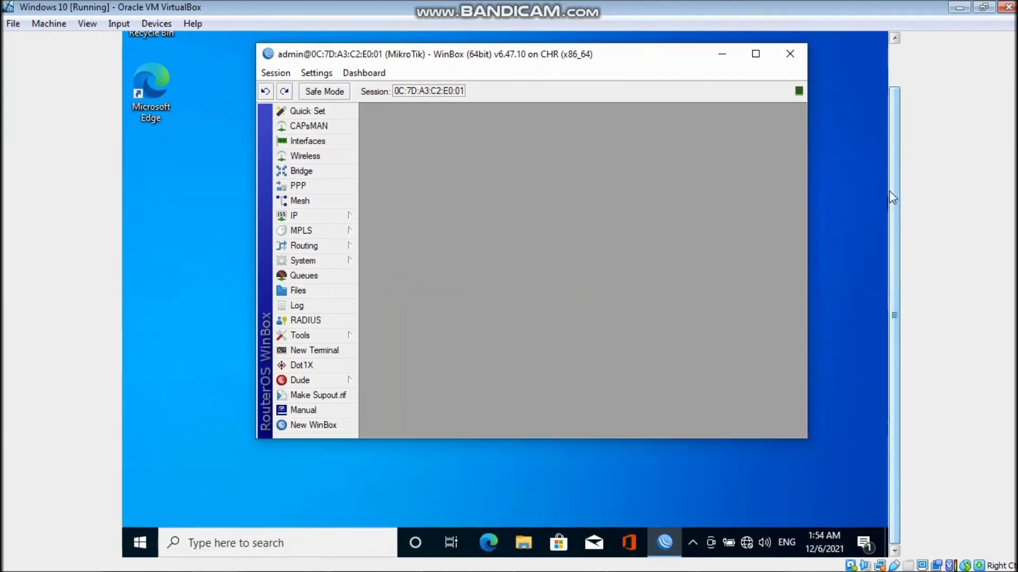
Step: Remove the existing ether1 entry from the router's IP DHCP clients, widening the IP address column to read it
click(343, 217)
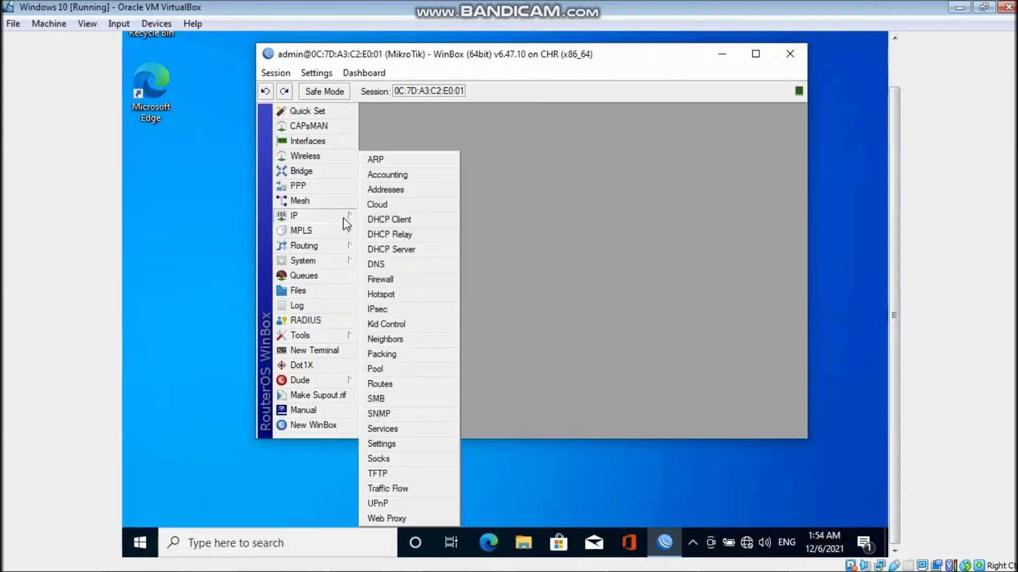
click(378, 219)
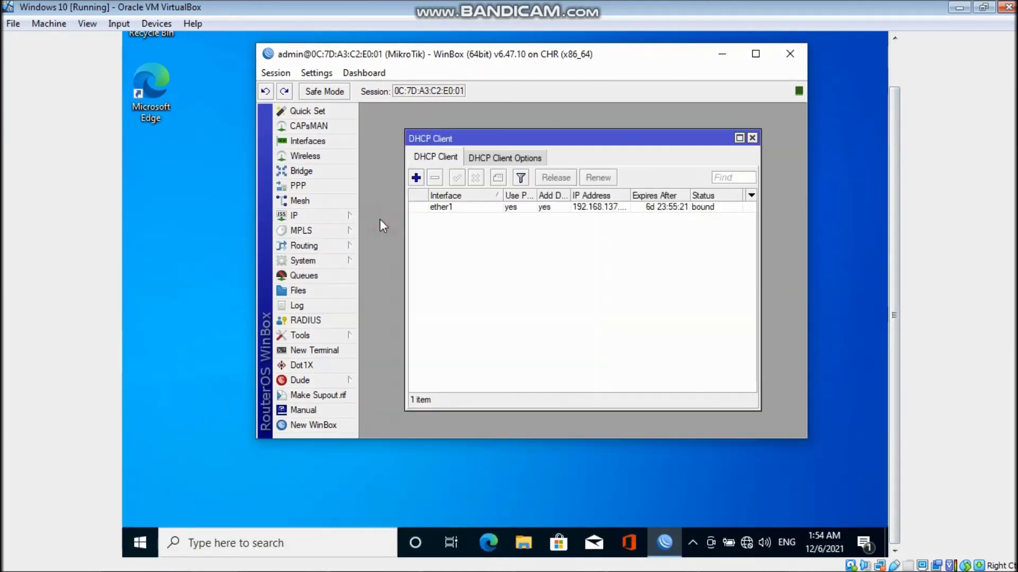
click(439, 208)
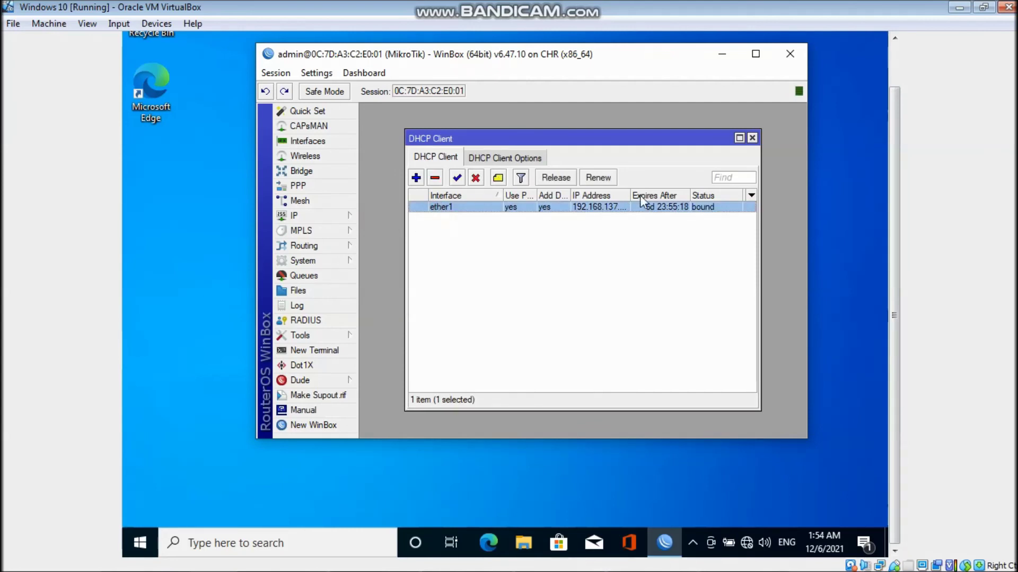
drag(630, 195, 653, 194)
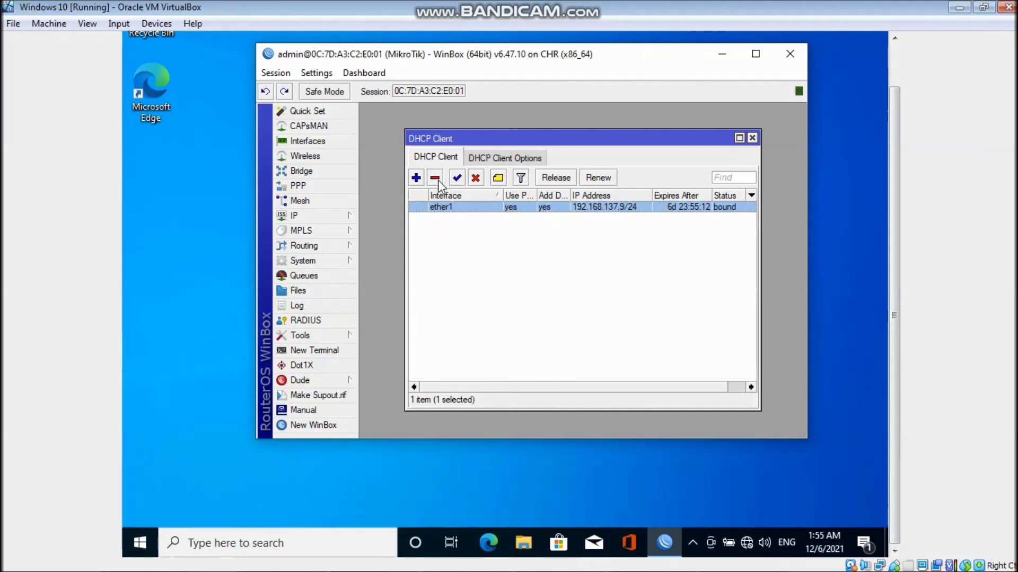
click(436, 180)
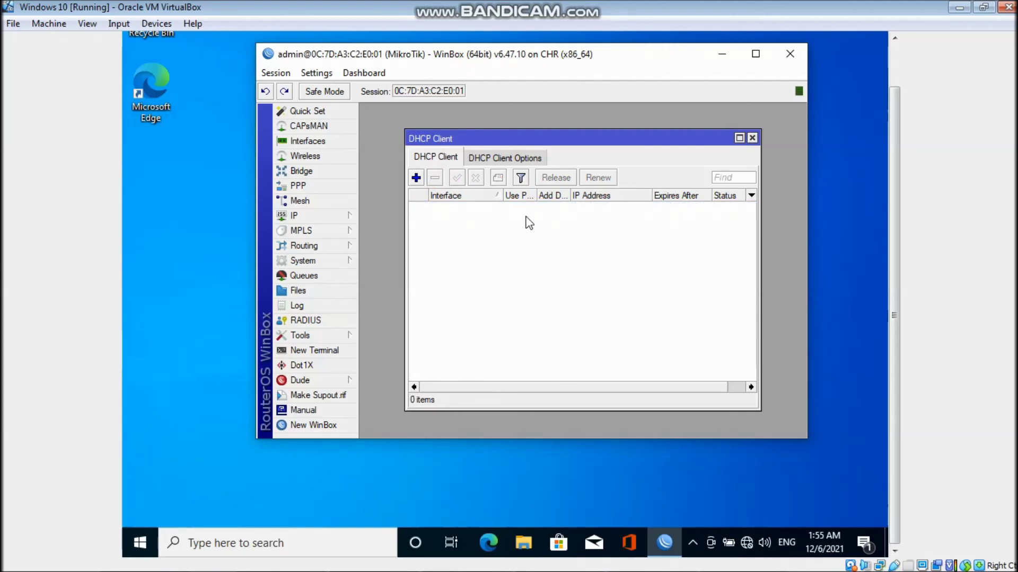
Step: Add a new DHCP client on ether1 with peer DNS, peer NTP and the default route enabled
click(415, 179)
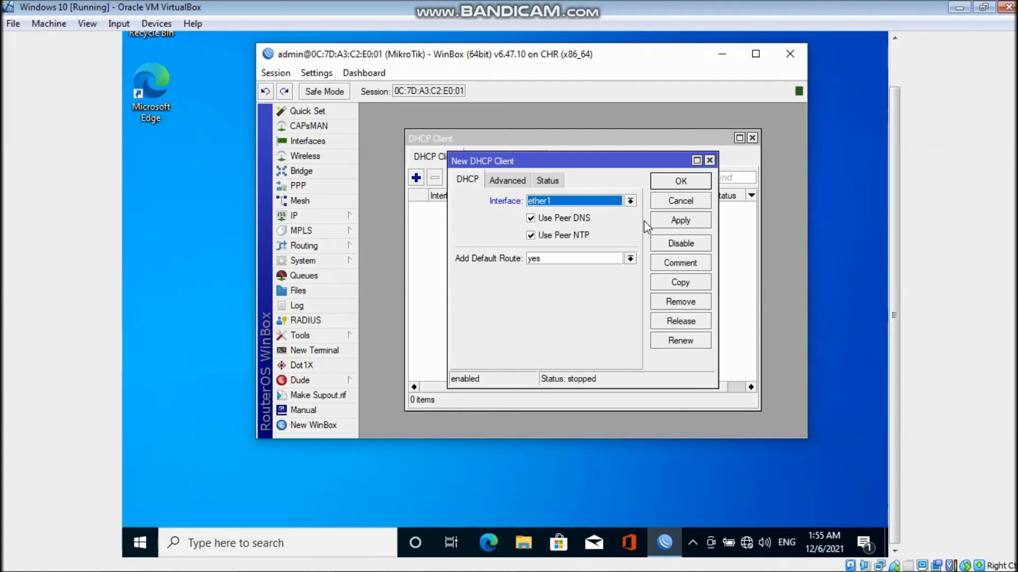
click(509, 180)
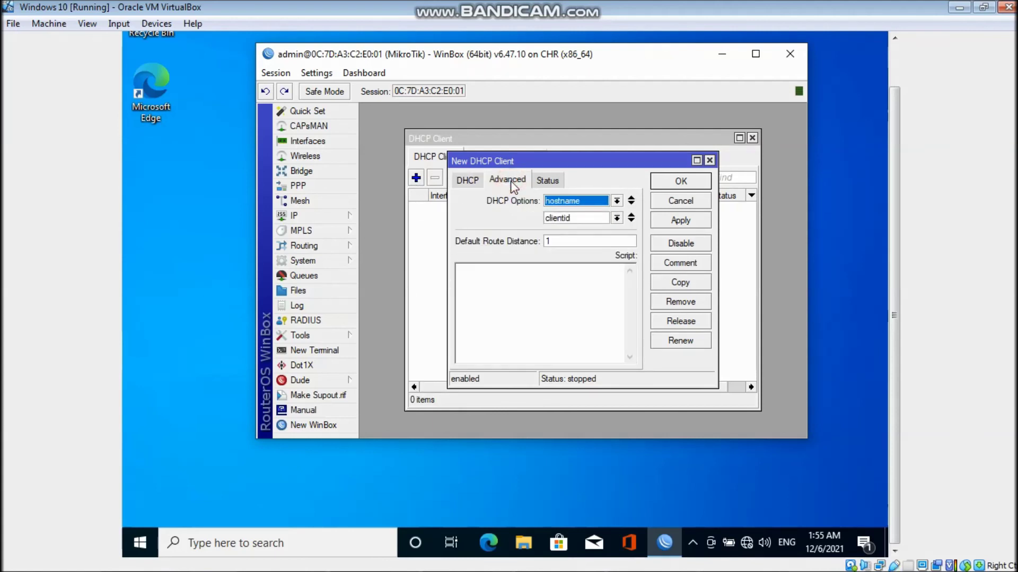
click(468, 180)
click(694, 223)
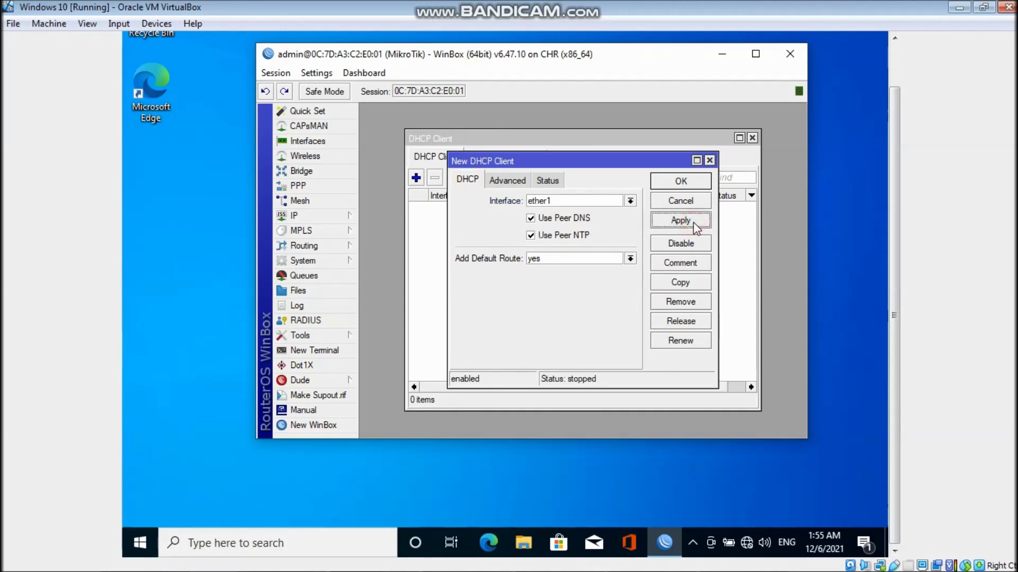
click(684, 182)
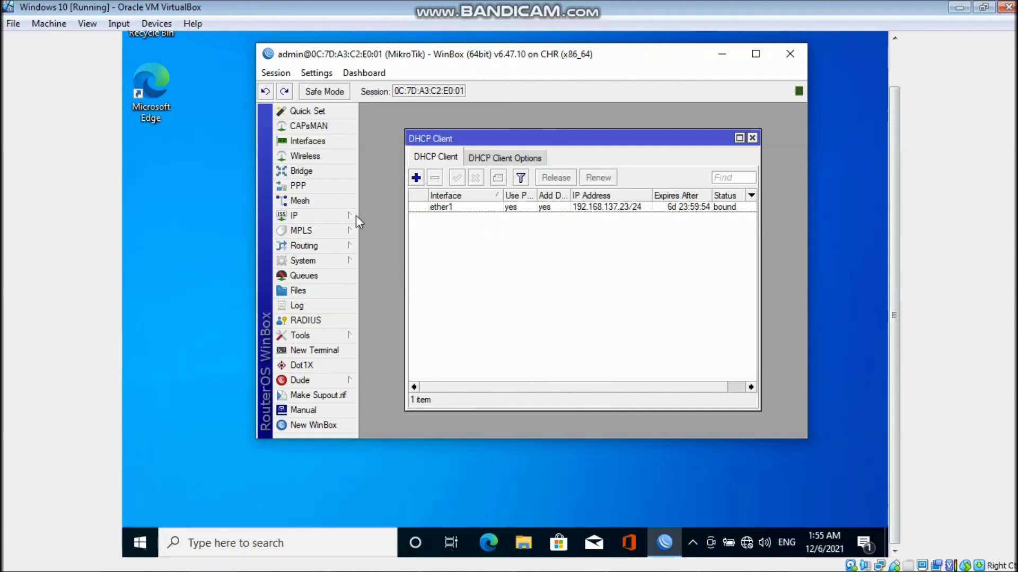
Step: Start a new entry in the router's IP address list, check the link addresses in the GNS3 topology, and select ether2 as its interface
click(315, 216)
click(393, 190)
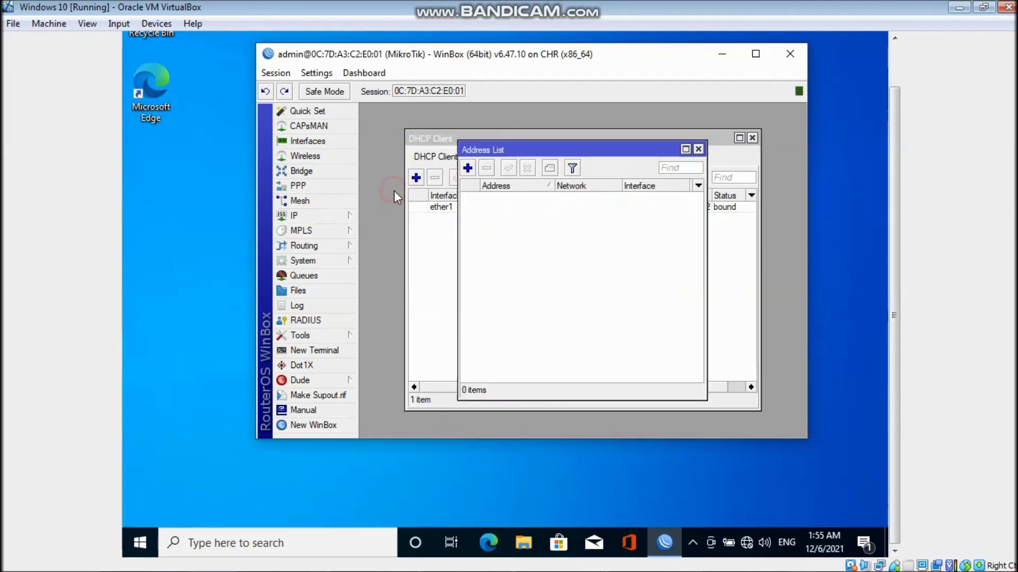
drag(595, 151, 656, 174)
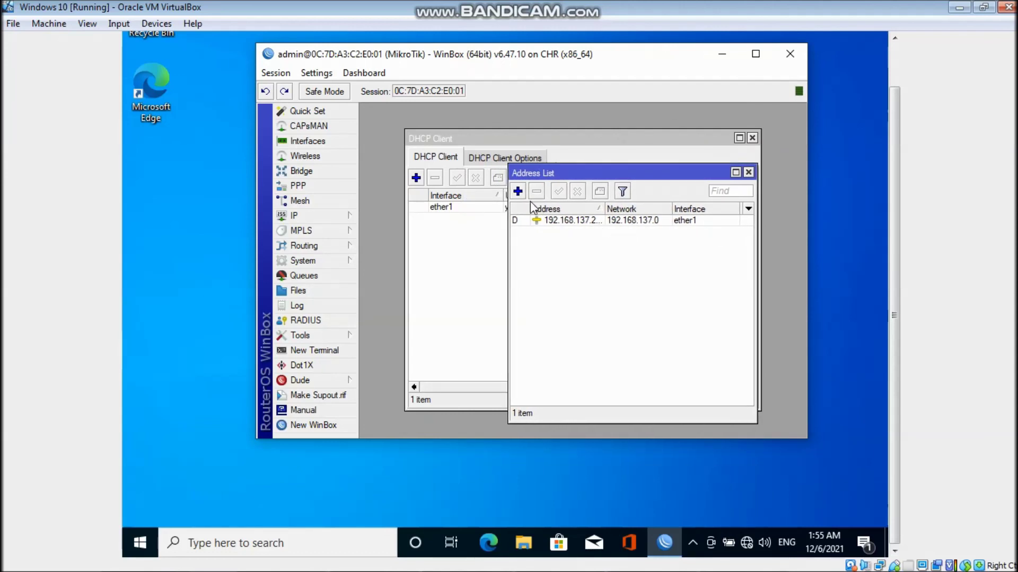
click(517, 191)
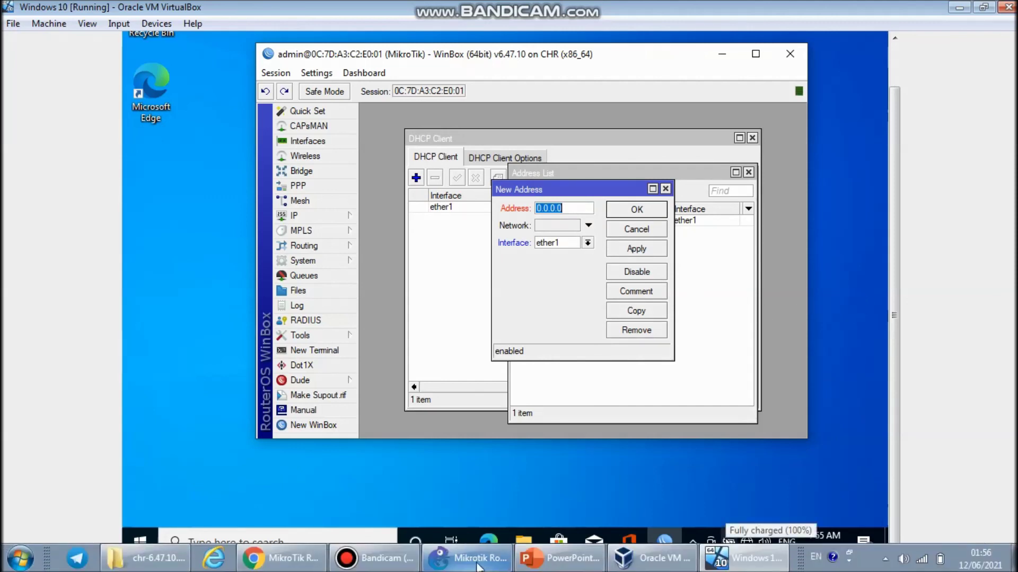
click(466, 558)
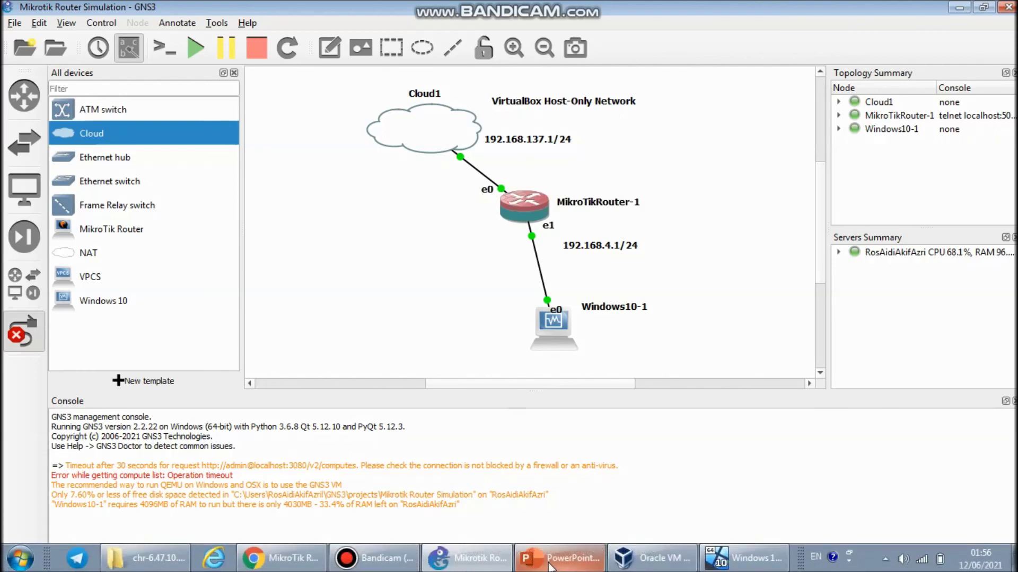
click(705, 558)
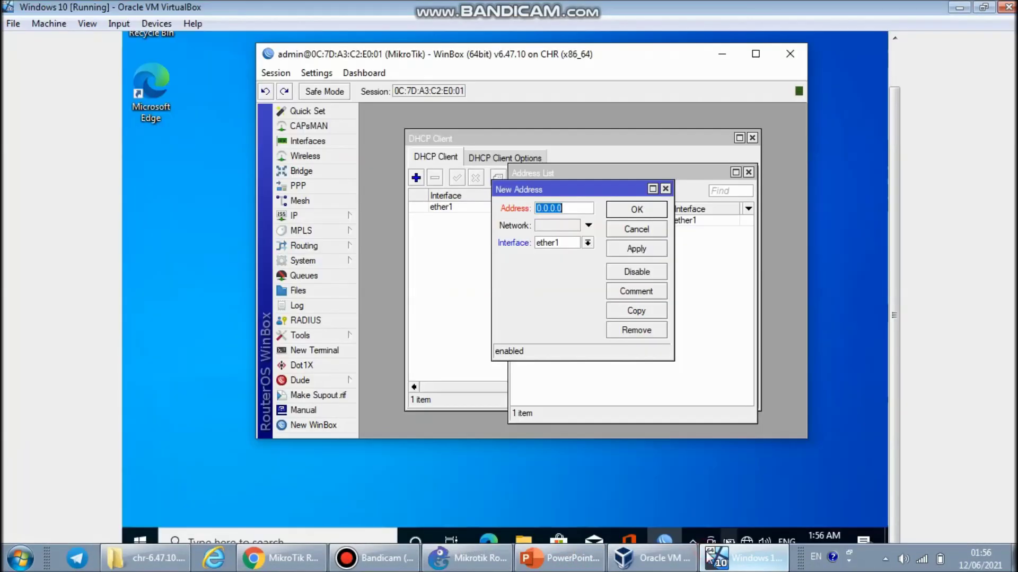
click(587, 243)
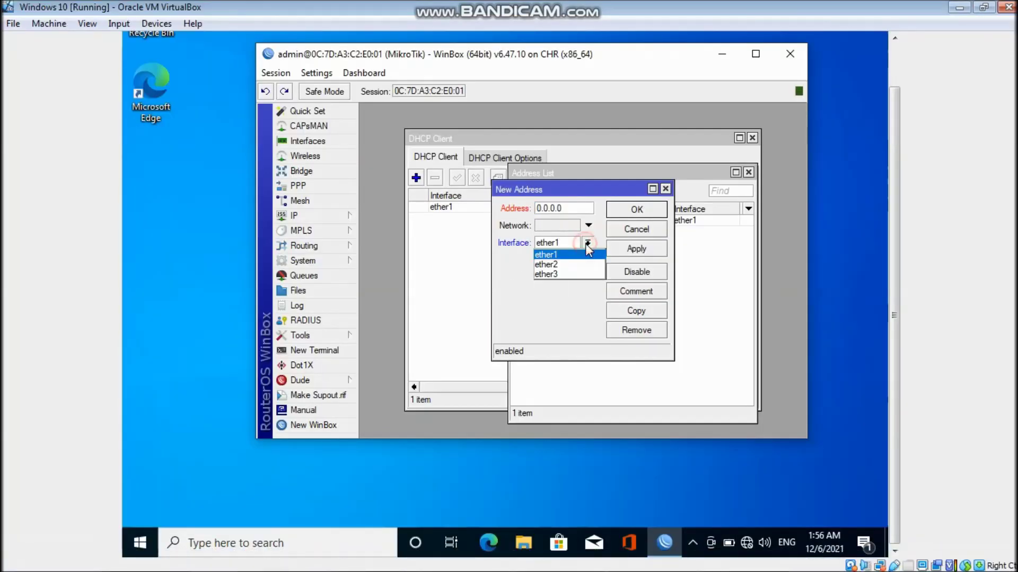
click(567, 264)
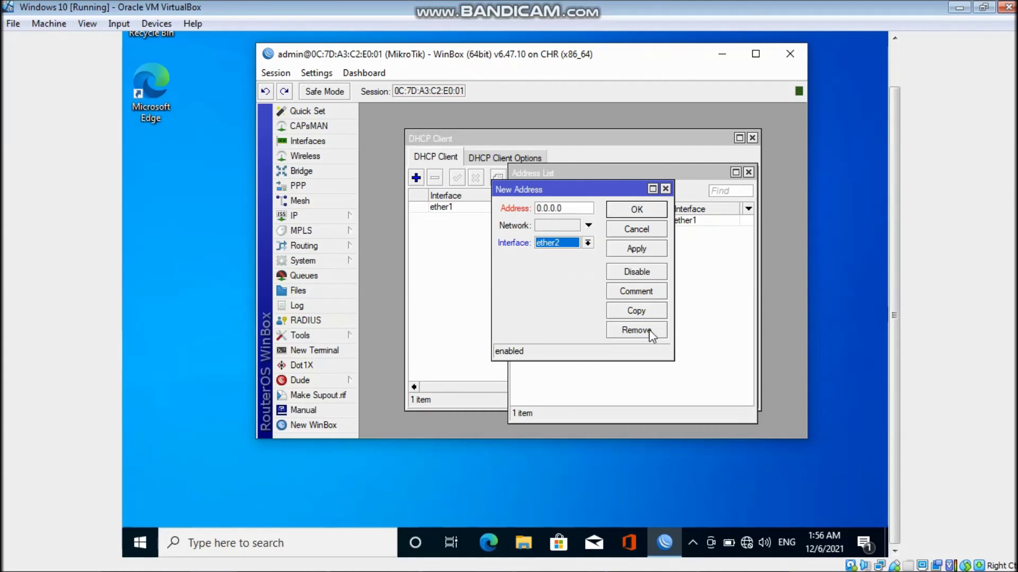
Step: Set the new ether2 entry's address to 192.168.4.1/24 and apply it
drag(670, 356, 701, 360)
drag(596, 208, 517, 211)
text(18)
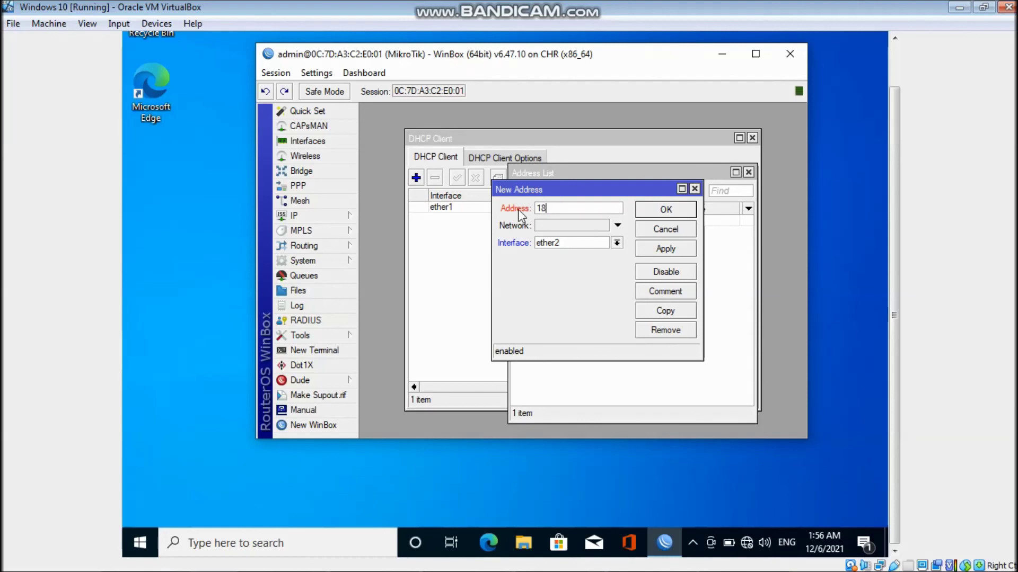
text(2.168.5)
key(BackSpace)
text(4.1/2)
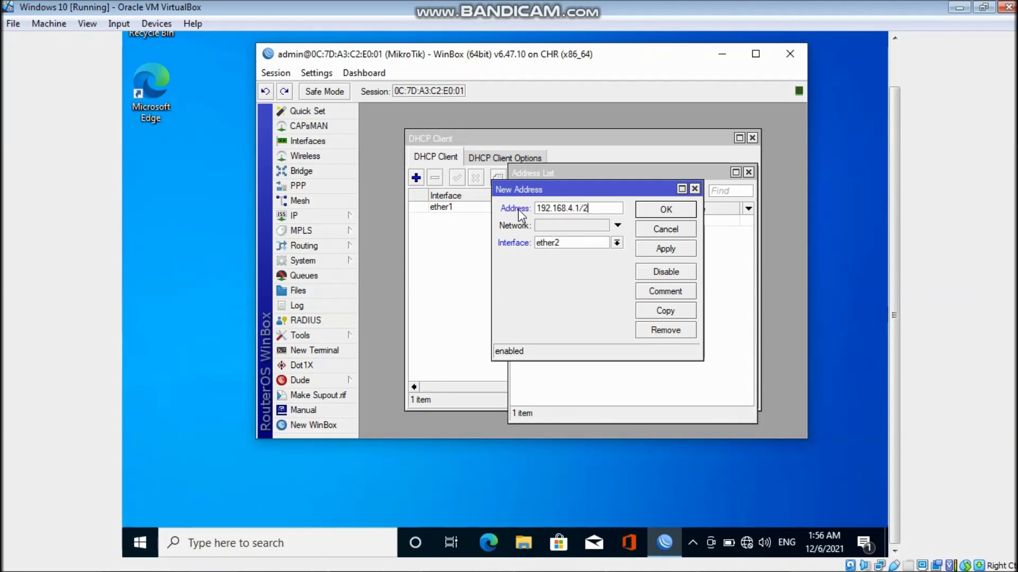
text(5)
key(BackSpace)
text(4)
click(660, 249)
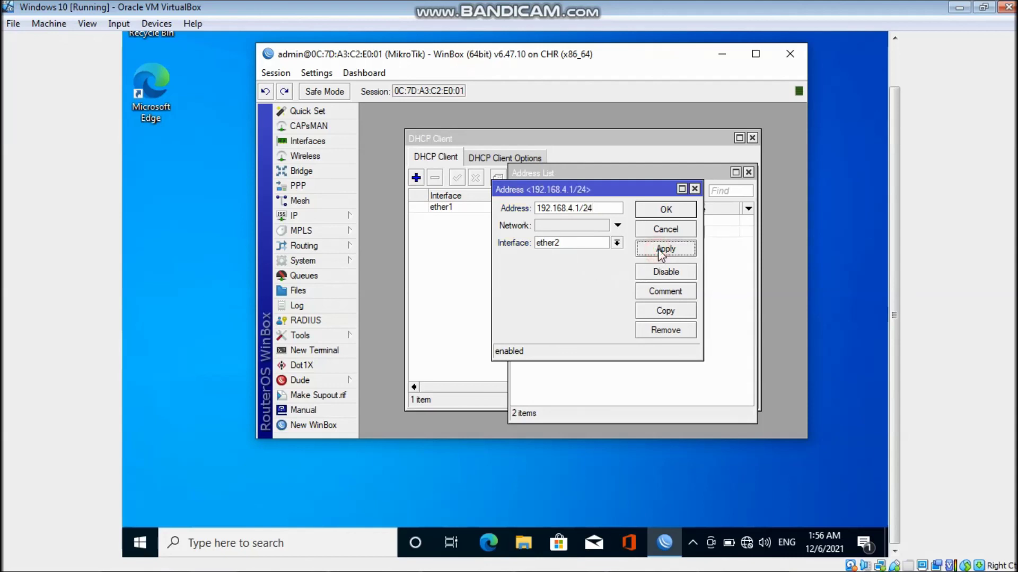
Step: Confirm the ether2 address entry, start the router's DHCP server setup and choose ether2 as the server interface
click(674, 209)
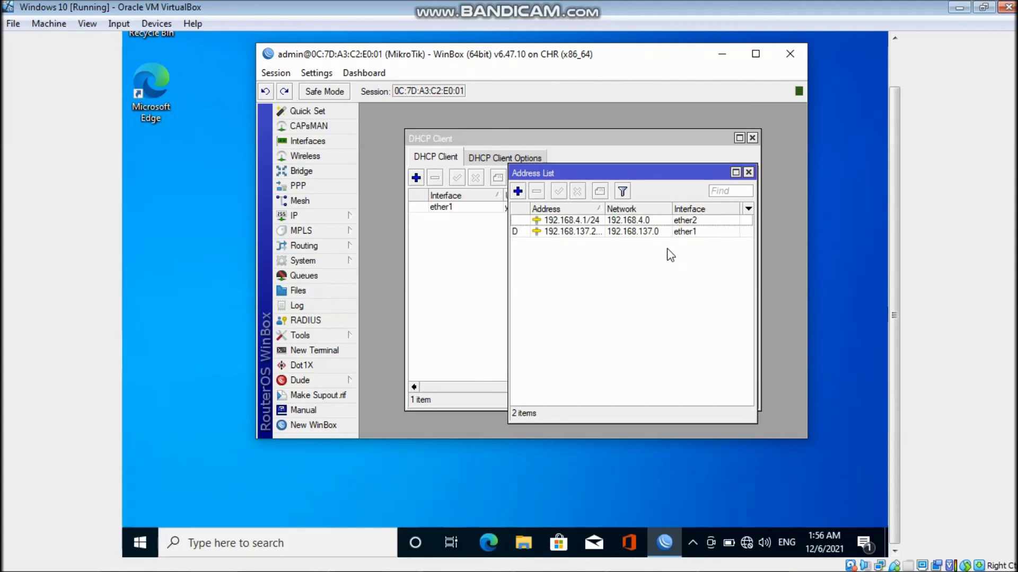
click(346, 217)
click(392, 250)
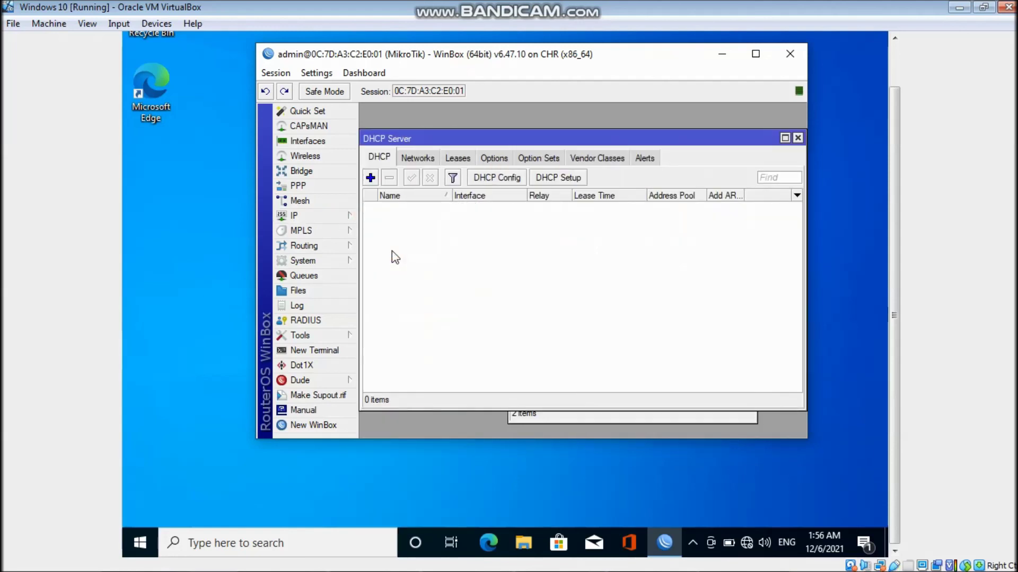
click(559, 178)
click(617, 269)
click(614, 289)
click(619, 270)
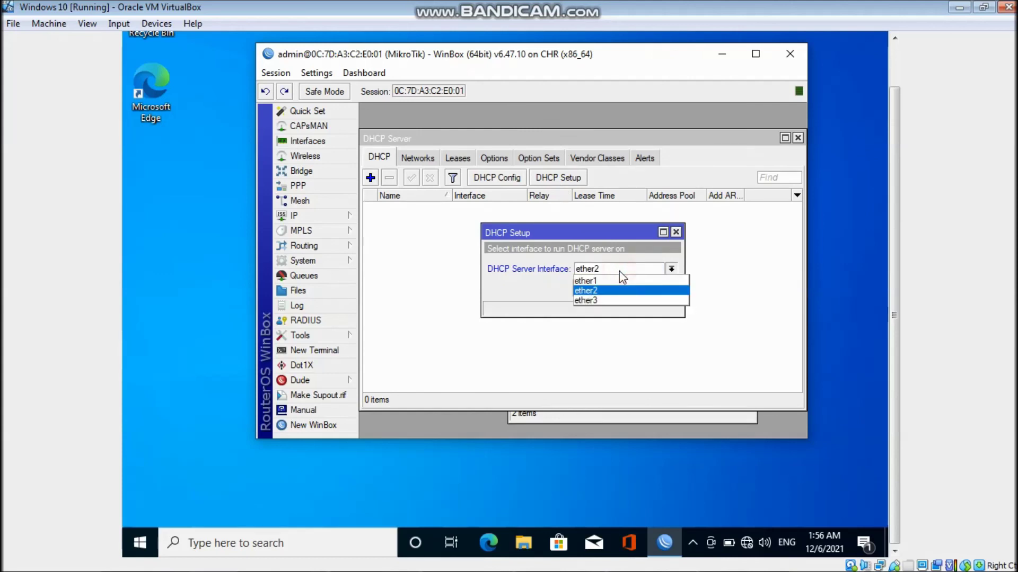
click(615, 291)
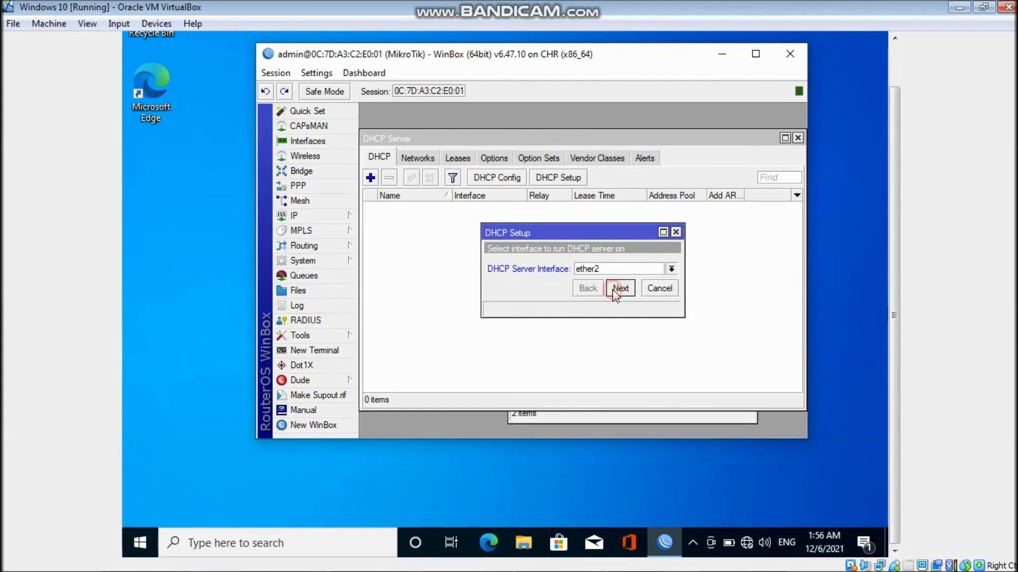
click(619, 289)
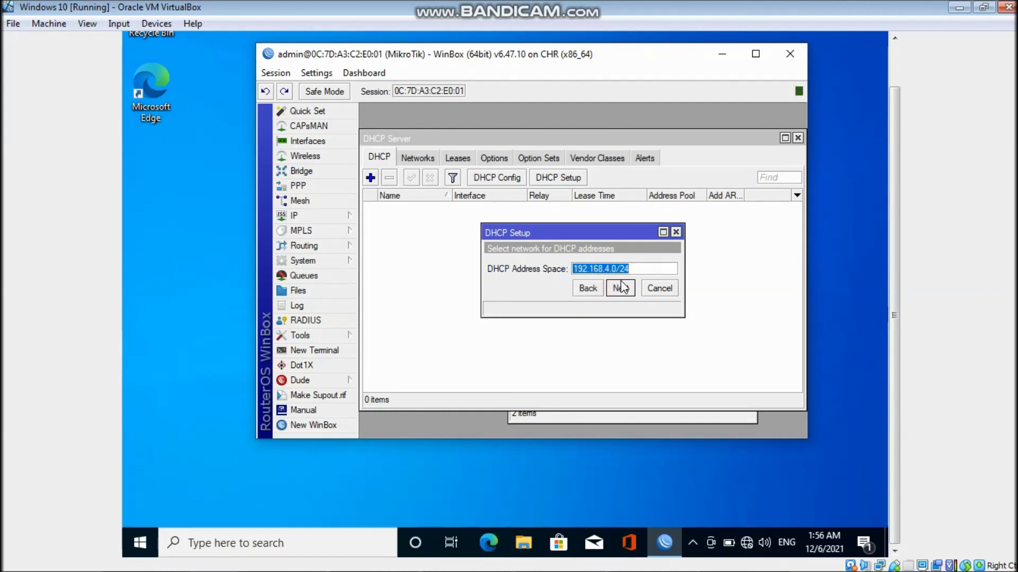
Step: Complete the DHCP setup with network 192.168.4.0/24, pool 192.168.4.2-192.168.4.254, DNS server 192.168.137.1 and lease time 00:10:00, accepting the proposed gateway
click(621, 288)
click(620, 288)
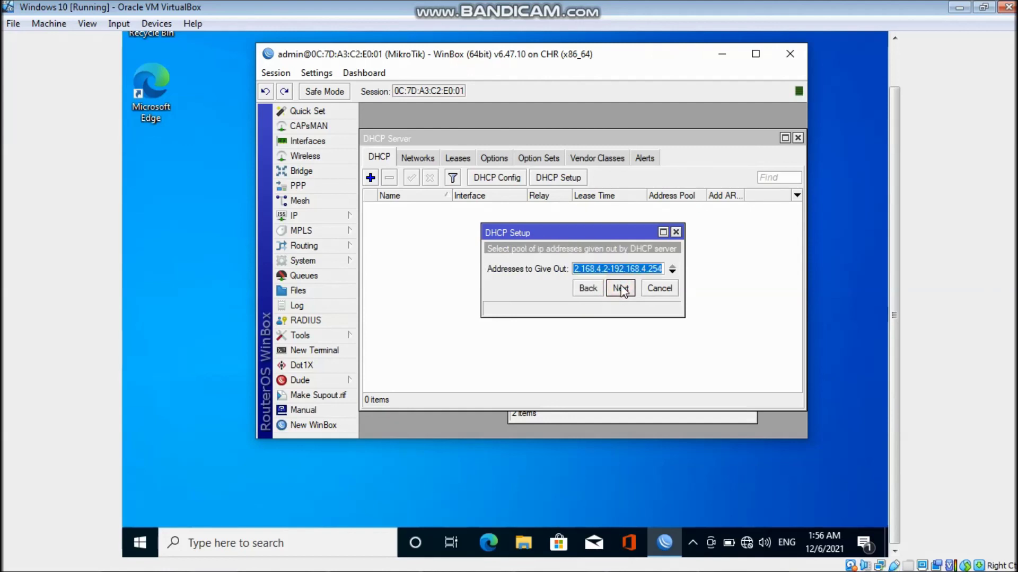
click(620, 288)
click(620, 288)
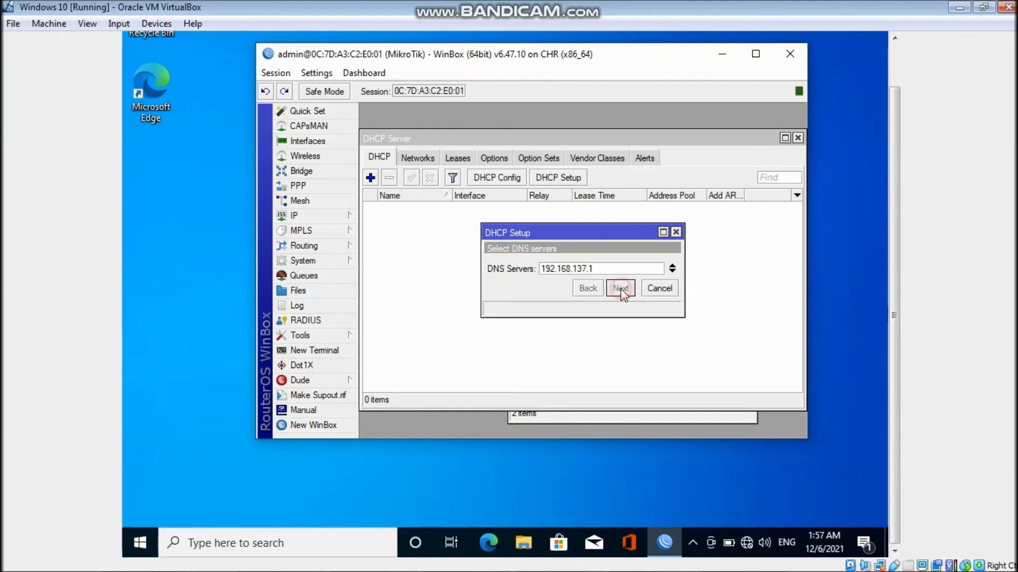
click(620, 288)
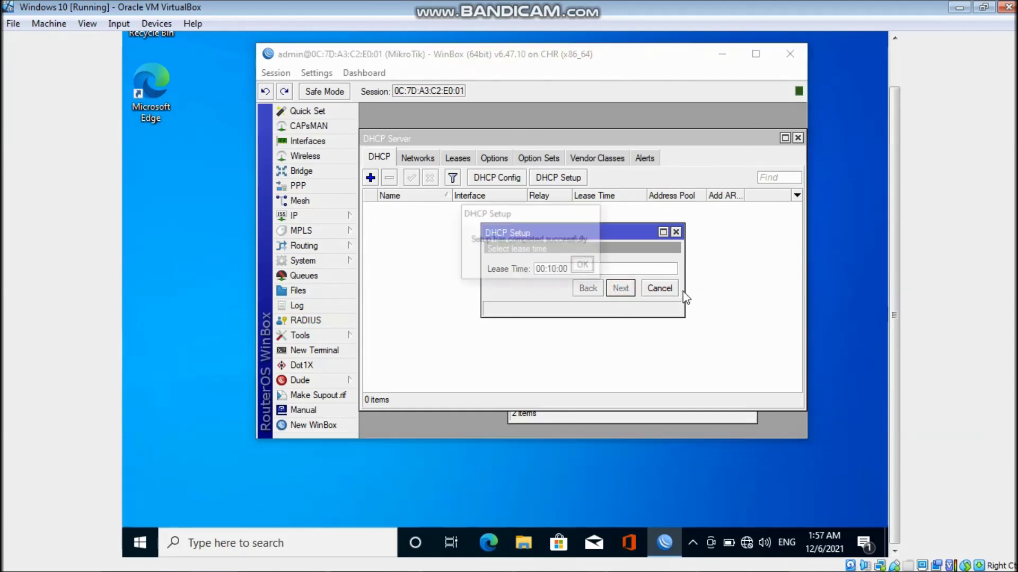
click(584, 265)
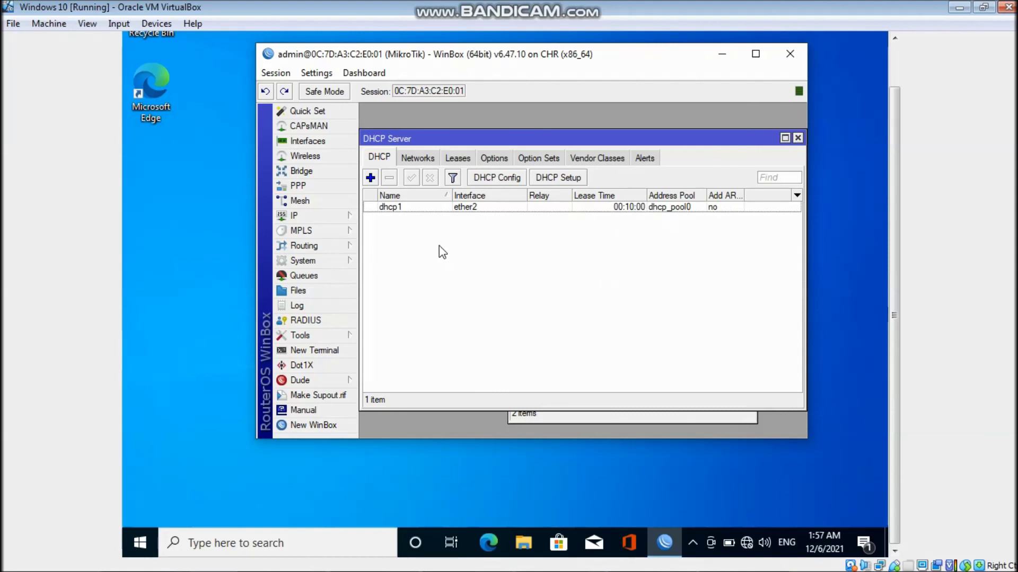
Step: Add a firewall NAT rule on the srcnat chain with out interface ether1 and action masquerade
click(350, 216)
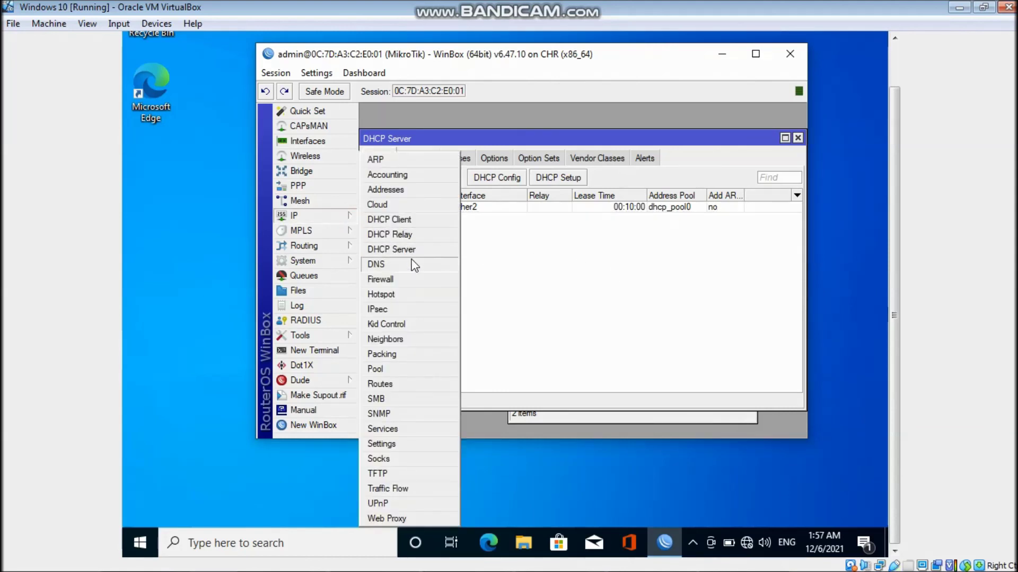
click(414, 285)
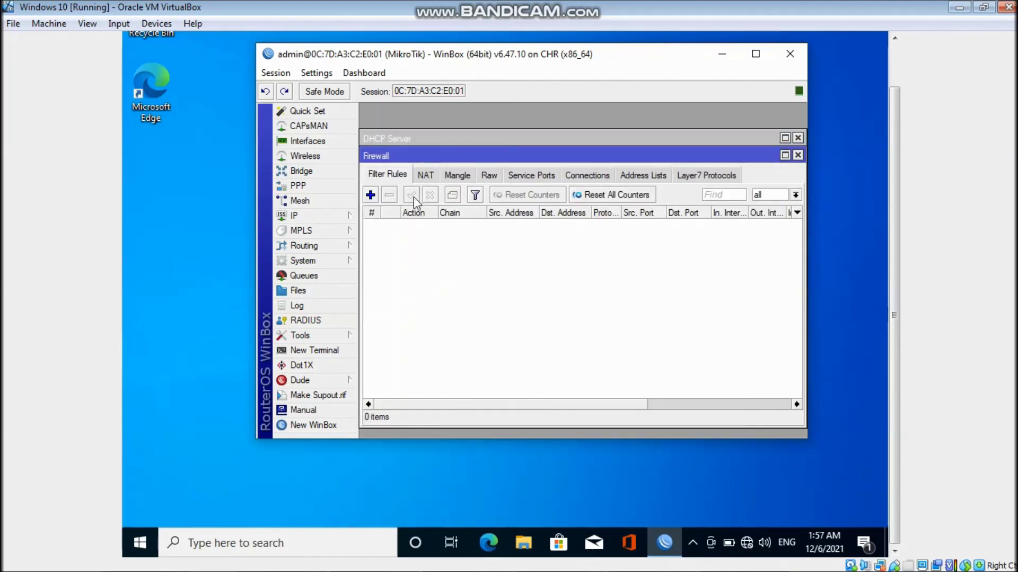
click(425, 175)
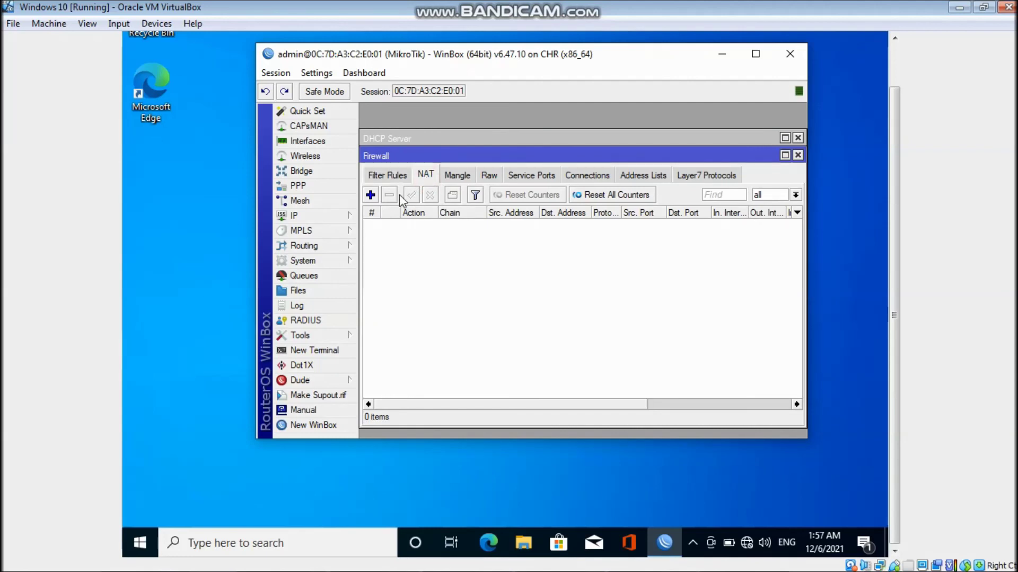
click(370, 195)
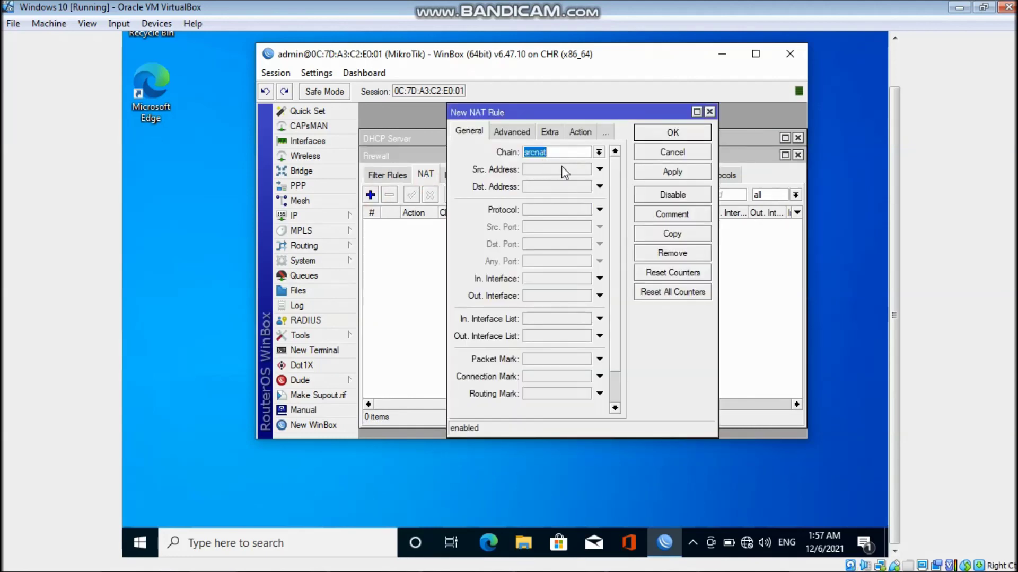
click(600, 296)
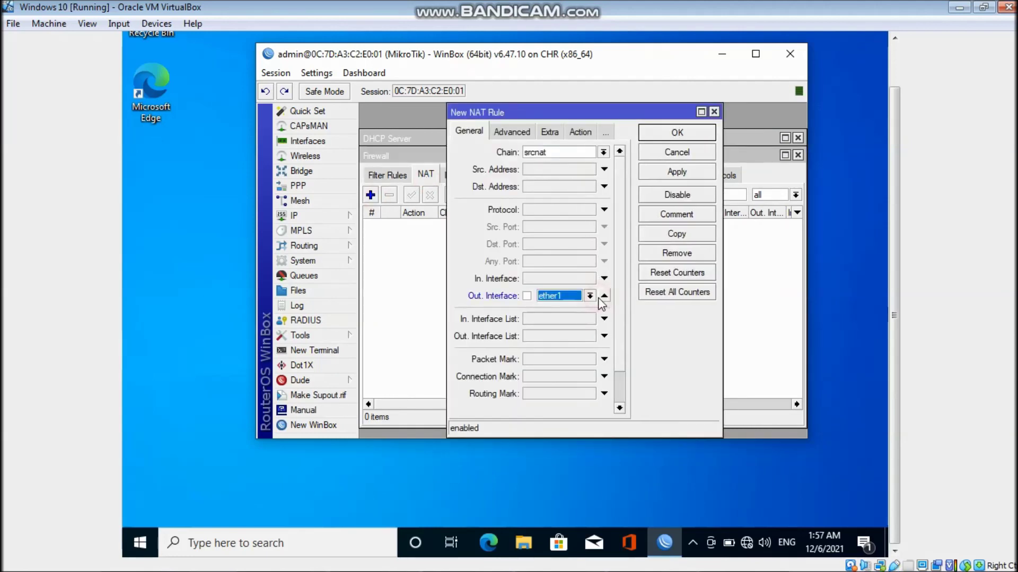
click(578, 132)
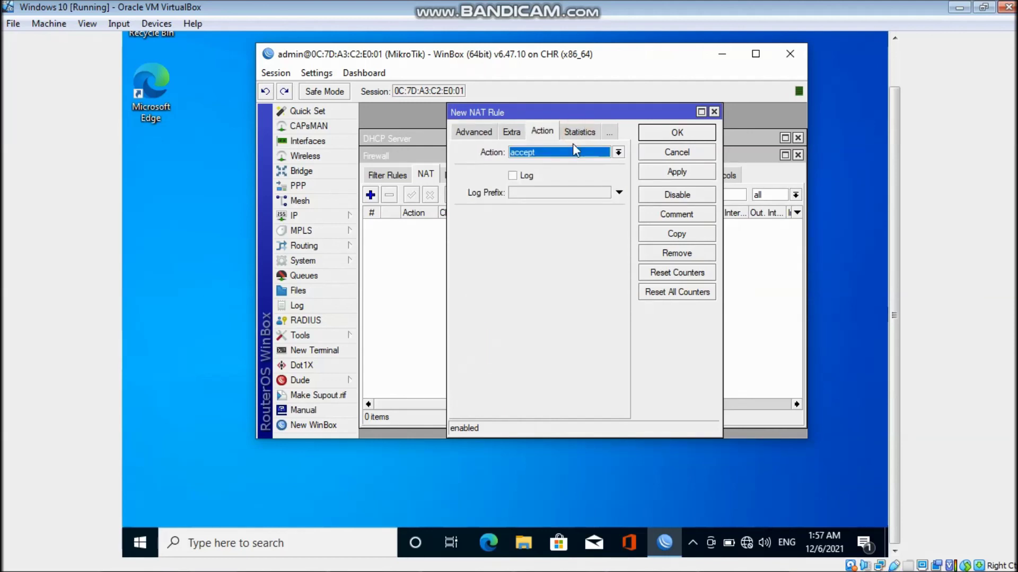
click(570, 152)
click(569, 223)
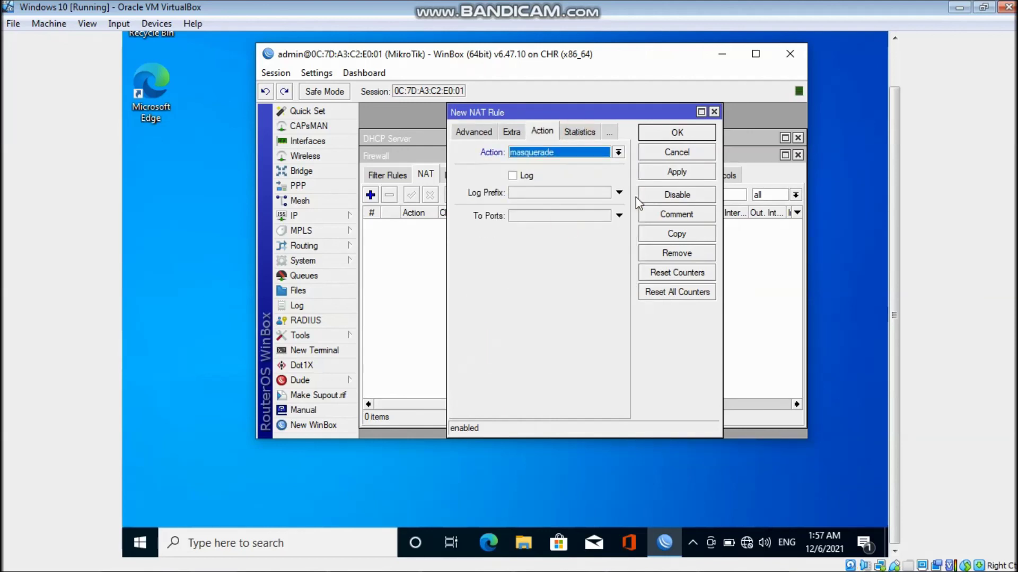
click(669, 178)
click(667, 133)
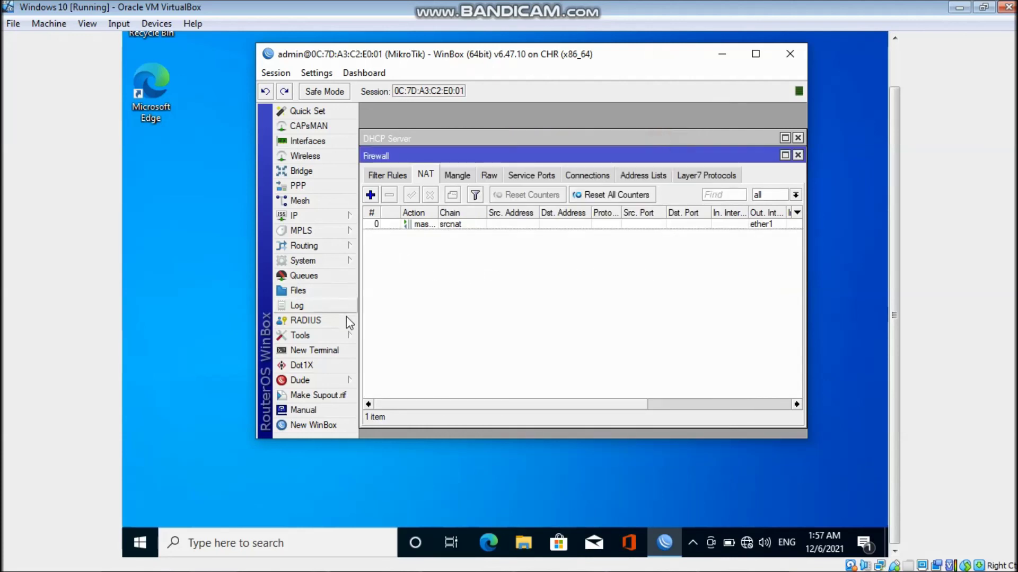
Step: Open a router terminal, decline viewing the software license, ping 8.8.8.8 and stop the ping after a few replies
click(332, 350)
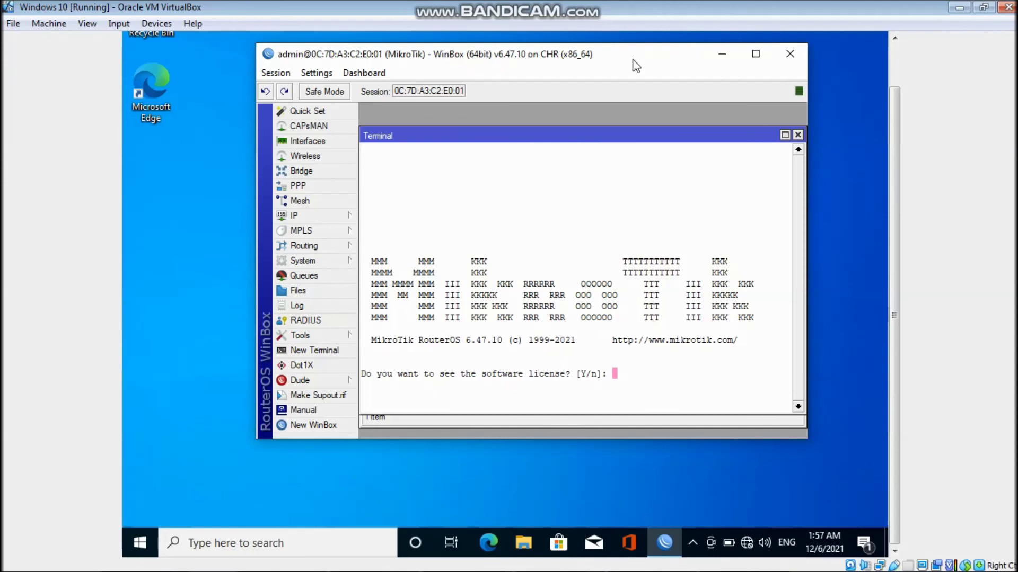
text(n@MikroTik] > )
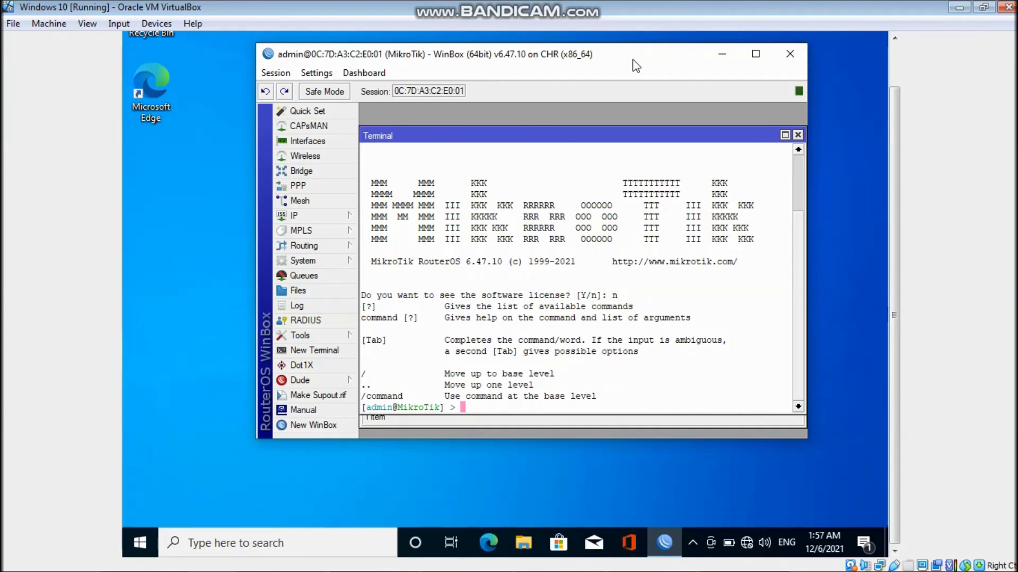
text(ping 8.8.8.8)
key(Return)
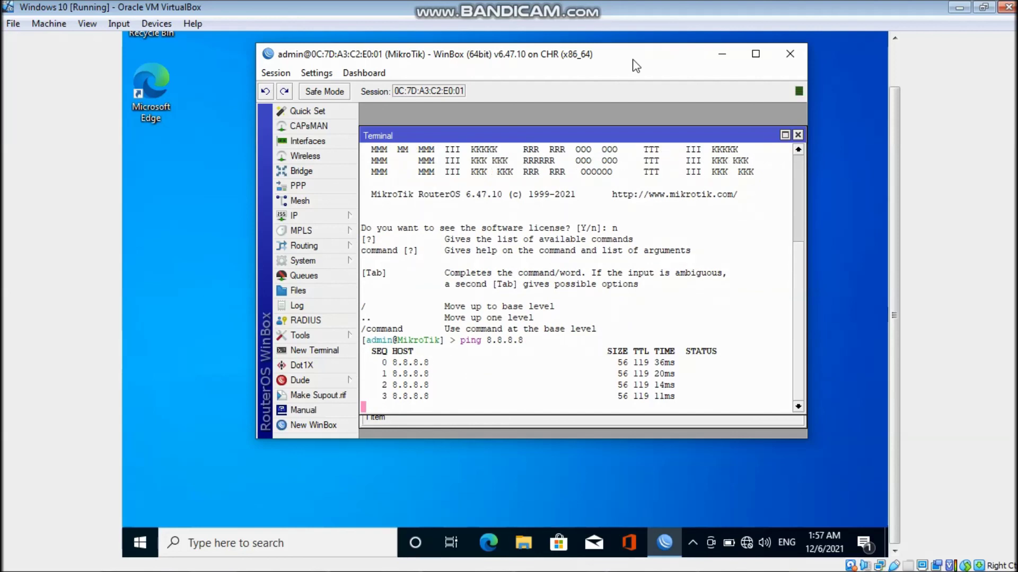
key(ctrl+c)
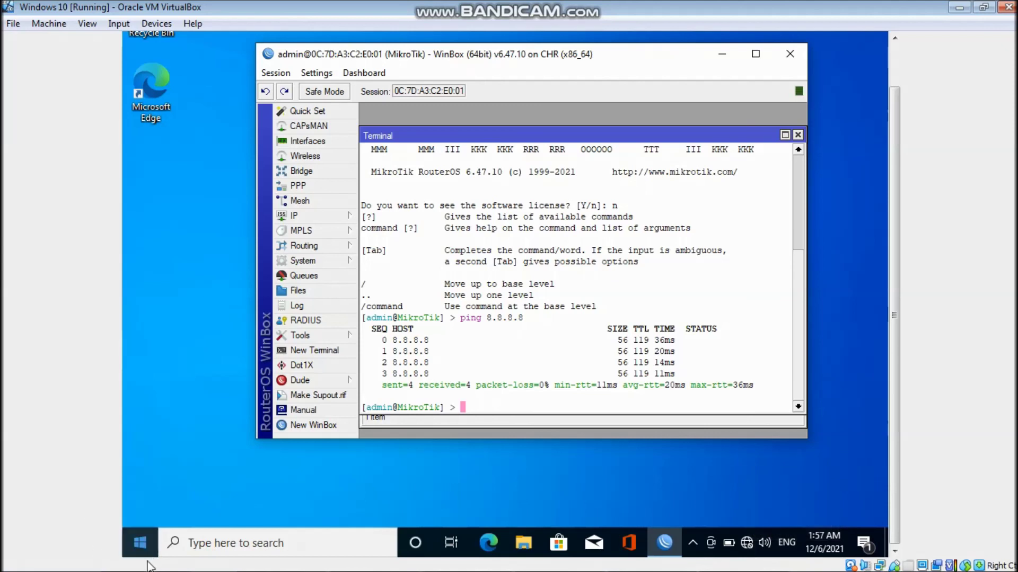
Step: Search Windows for cmd to open Command Prompt, and allow the PC to be discoverable on Network 2
click(199, 541)
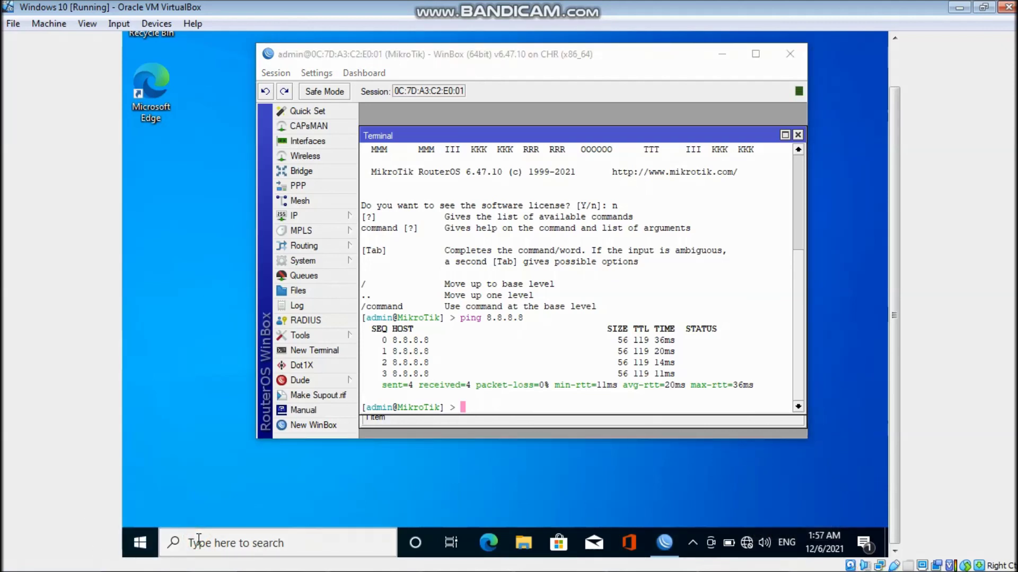
text(cmd)
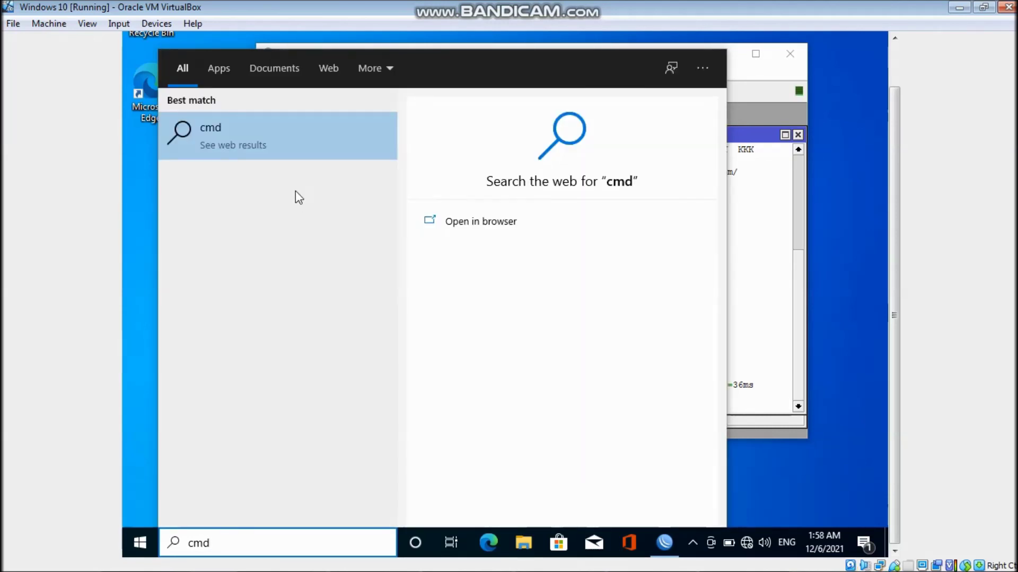
key(Escape)
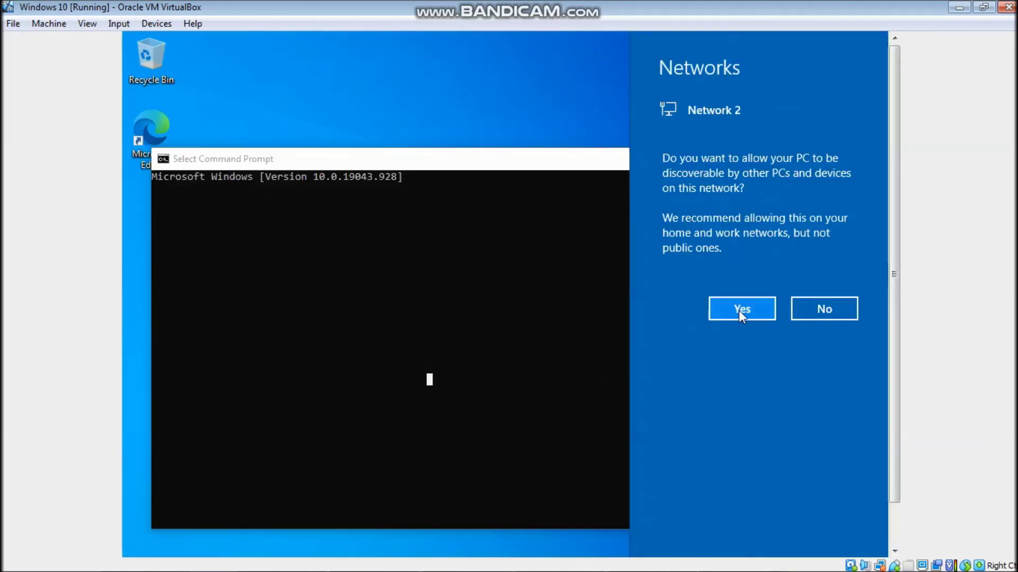
click(741, 308)
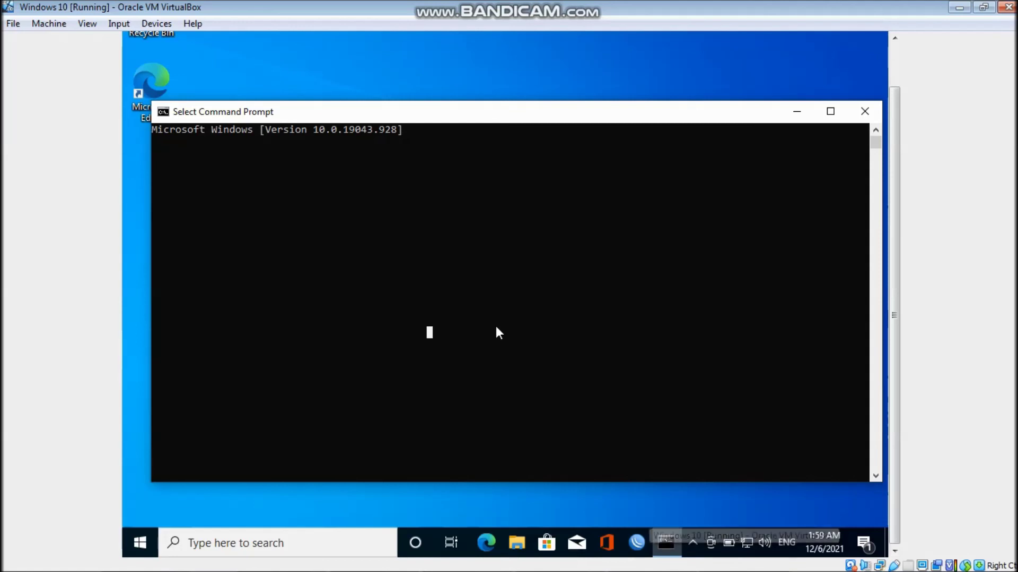
Step: Switch to the PowerPoint slide show of the MikroTik RouterOS GNS3 simulation
mouse_move(559, 568)
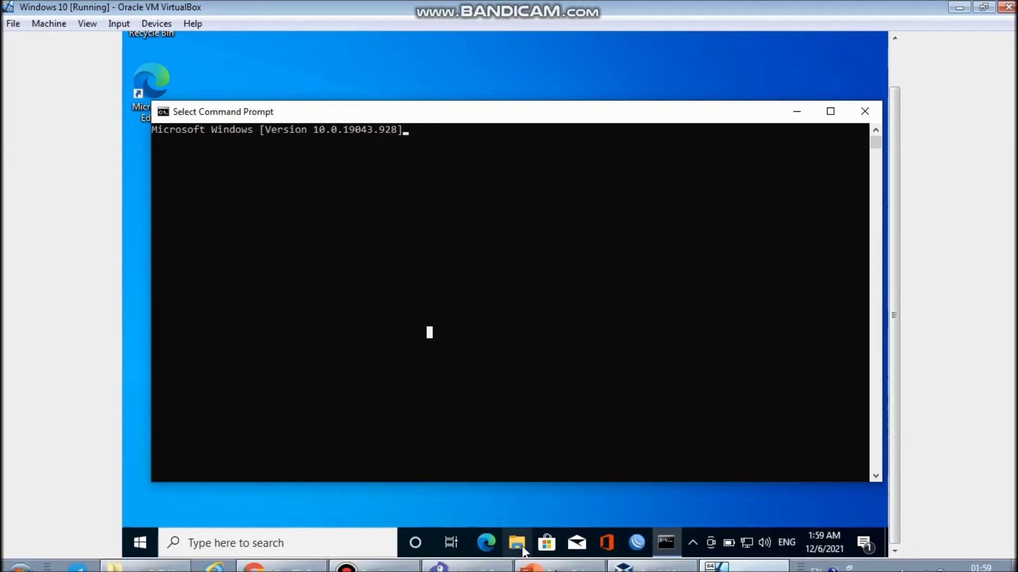
click(560, 559)
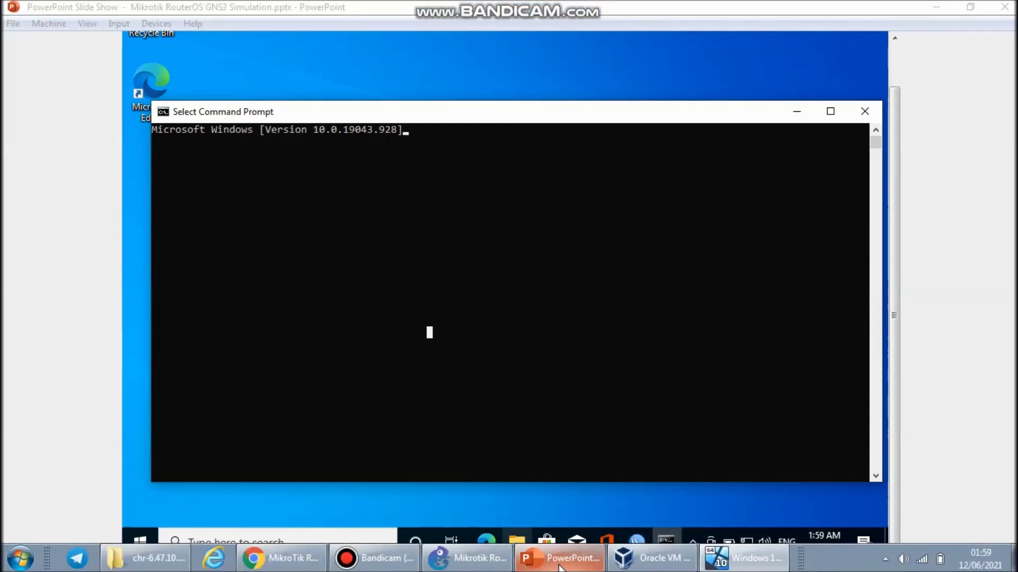